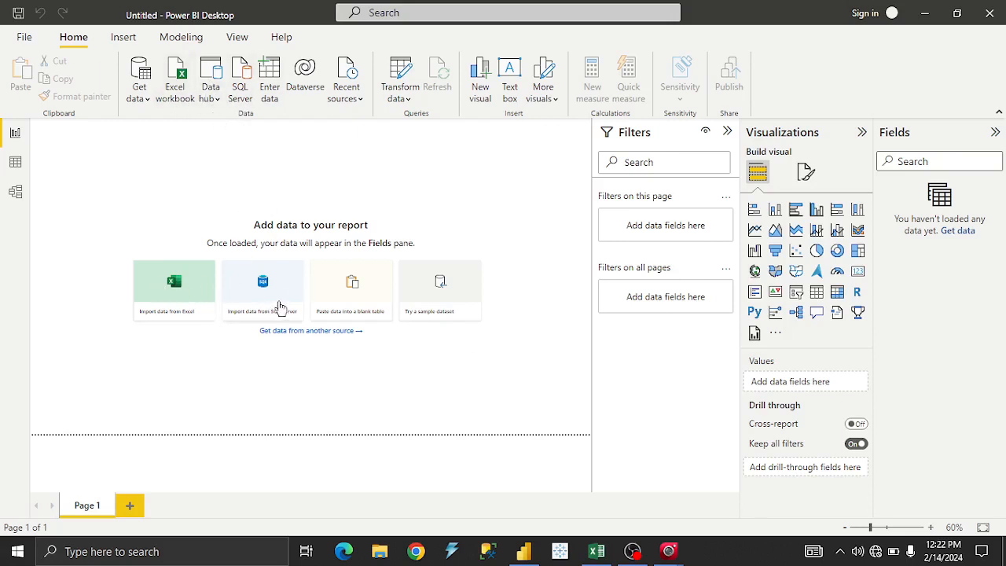
Step: Import the data cleaning sheet from the Real Estate sales Excel workbook and open it for transformation
{"action": "left_click", "coordinate": [186, 285]}
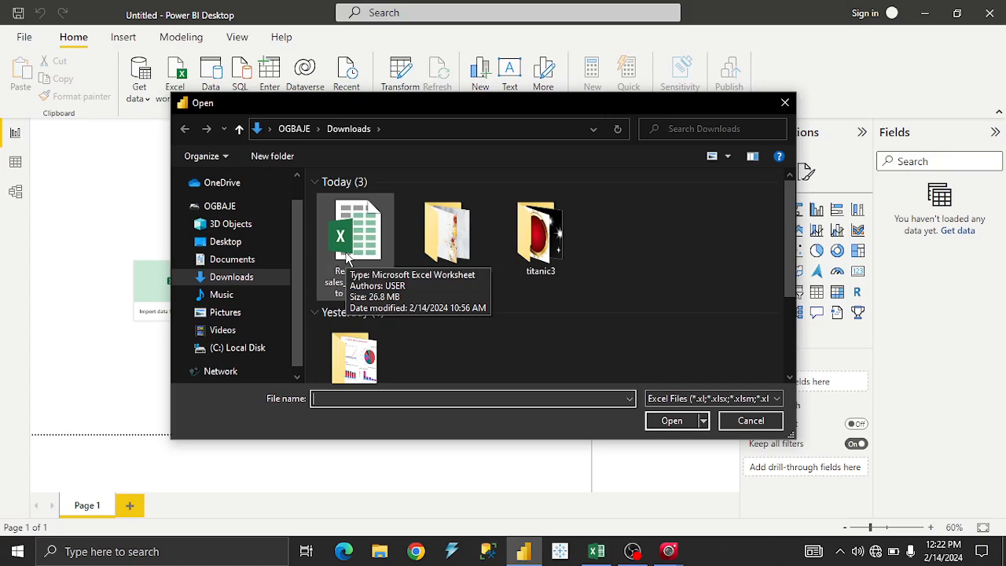
{"action": "left_click", "coordinate": [352, 236]}
{"action": "left_click", "coordinate": [664, 421]}
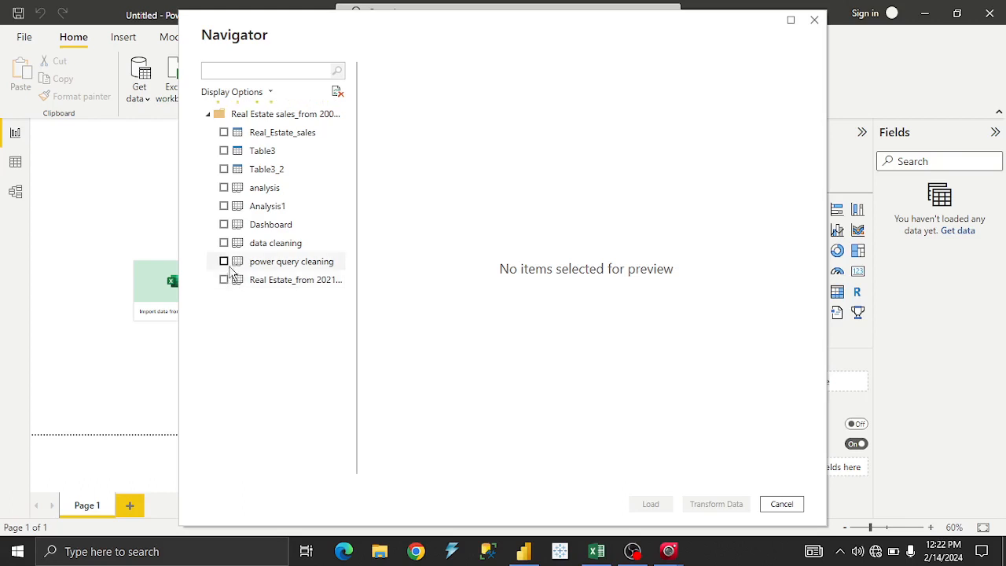
{"action": "left_click", "coordinate": [224, 243]}
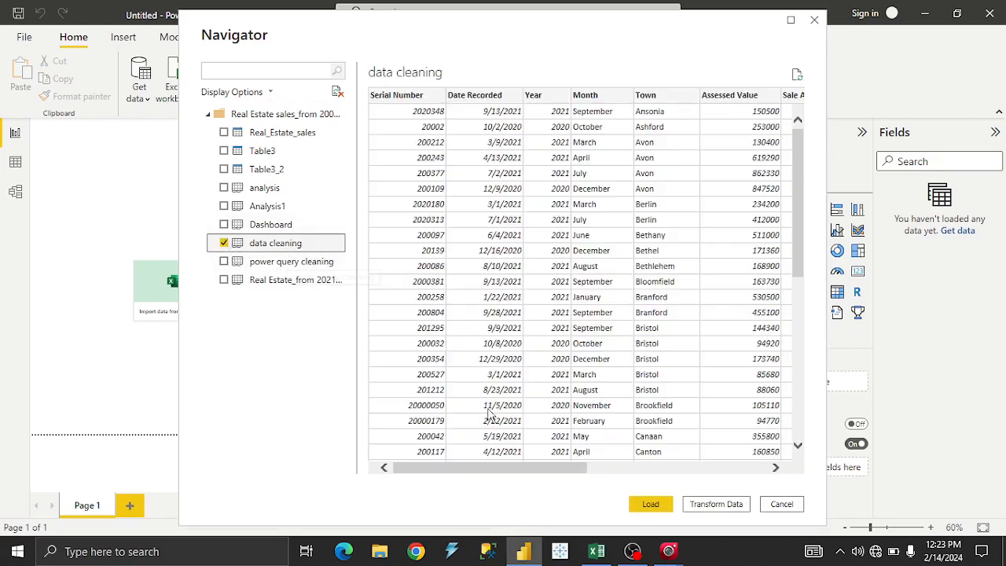
{"action": "left_click", "coordinate": [713, 503]}
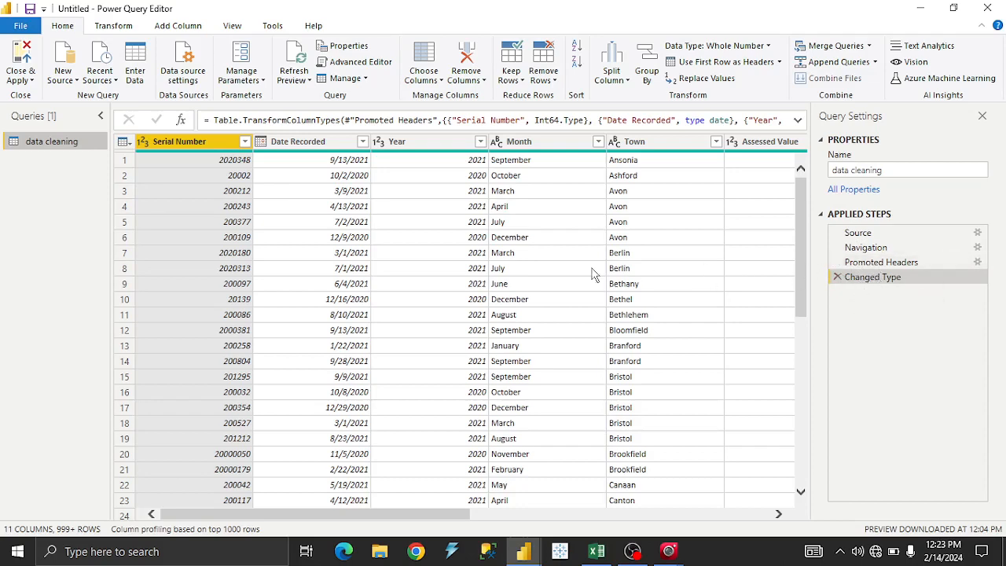
Step: Examine the columns of the data cleaning query and the data type choices for the Sale Amount column
{"action": "left_click", "coordinate": [699, 514]}
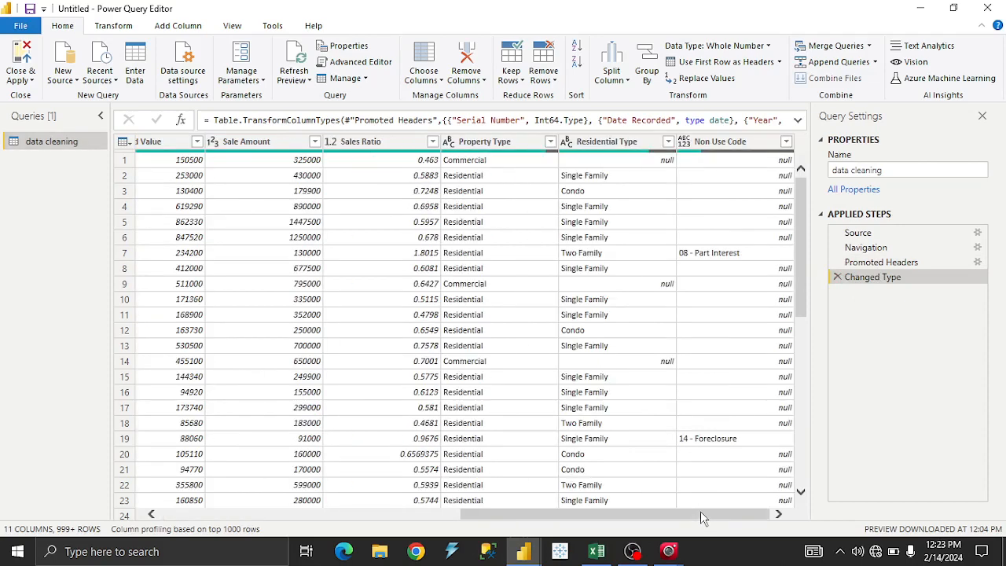
{"action": "left_click_drag", "start_coordinate": [700, 511], "coordinate": [635, 515]}
{"action": "left_click", "coordinate": [416, 149]}
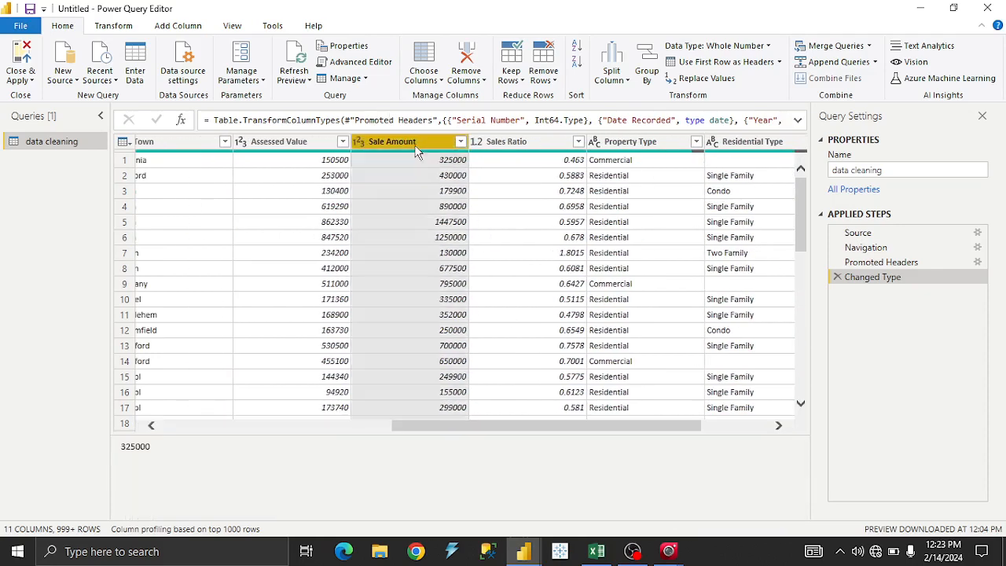
{"action": "right_click", "coordinate": [419, 152]}
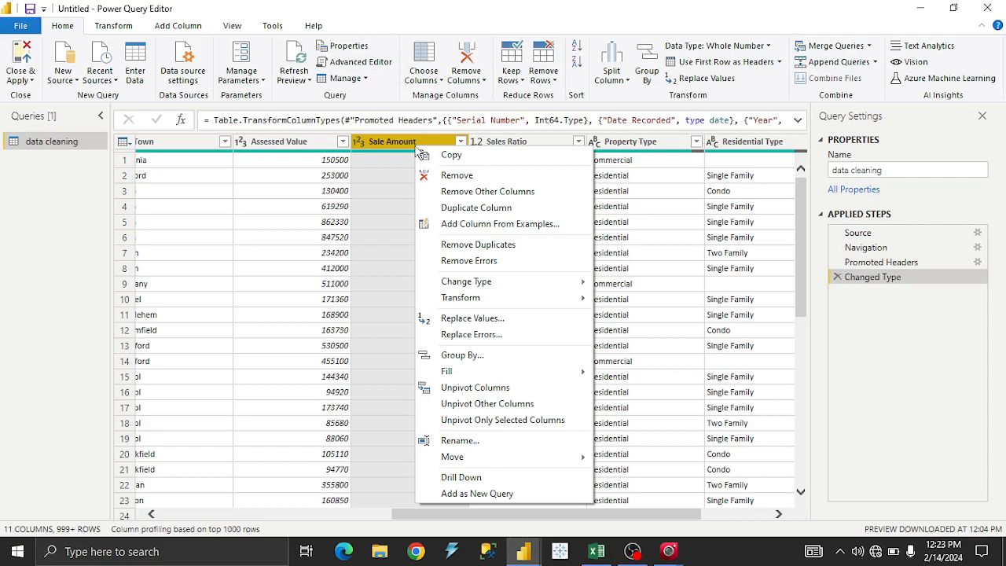
{"action": "mouse_move", "coordinate": [531, 285]}
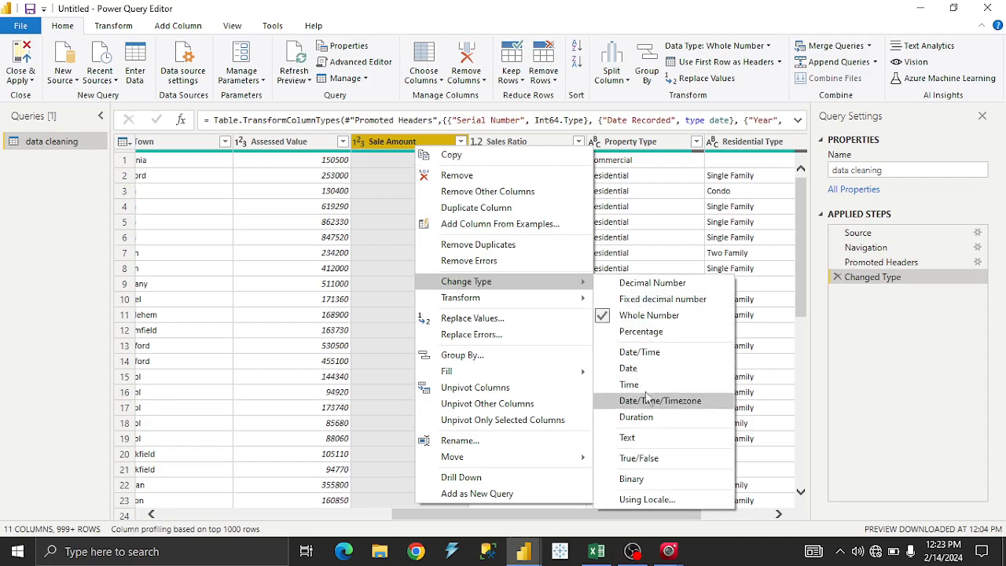
{"action": "key", "text": "Escape"}
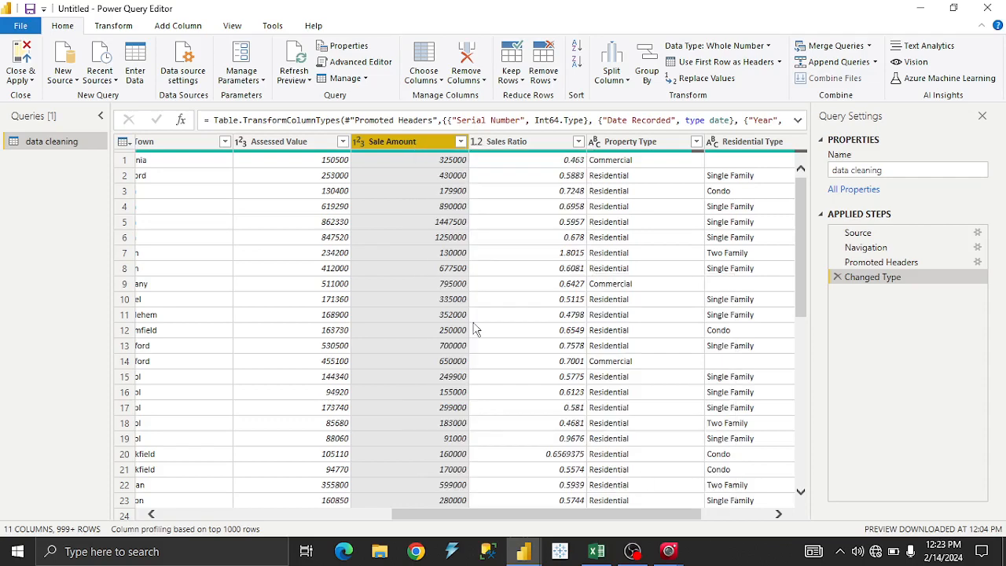
{"action": "left_click", "coordinate": [100, 29]}
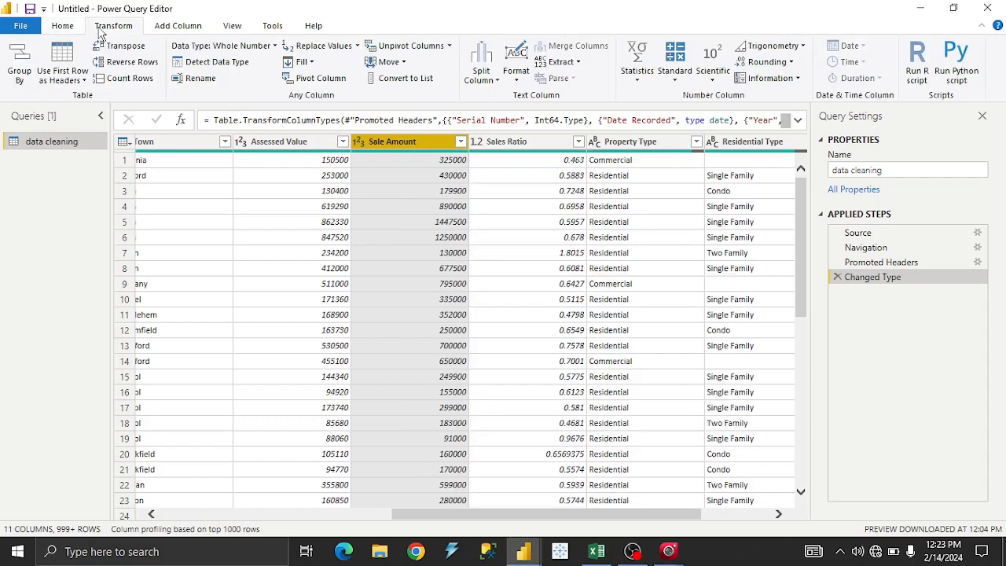
{"action": "left_click", "coordinate": [78, 30]}
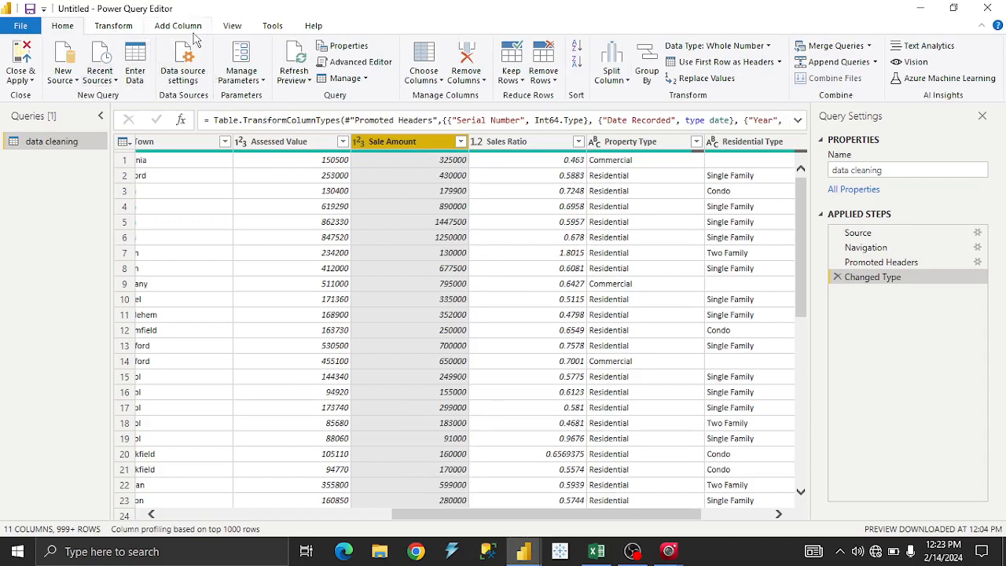
{"action": "left_click", "coordinate": [125, 31]}
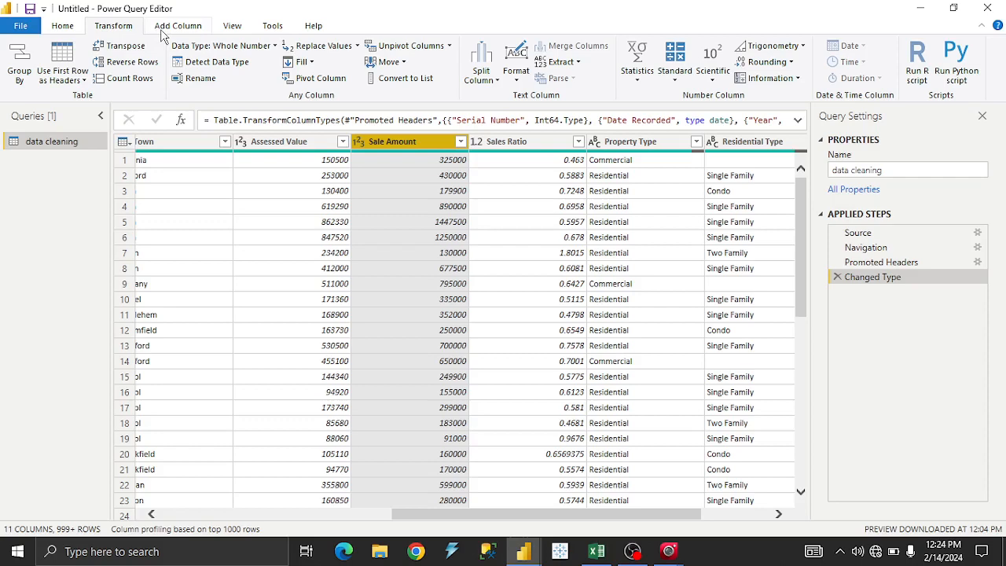
{"action": "left_click", "coordinate": [516, 82]}
{"action": "left_click", "coordinate": [718, 82]}
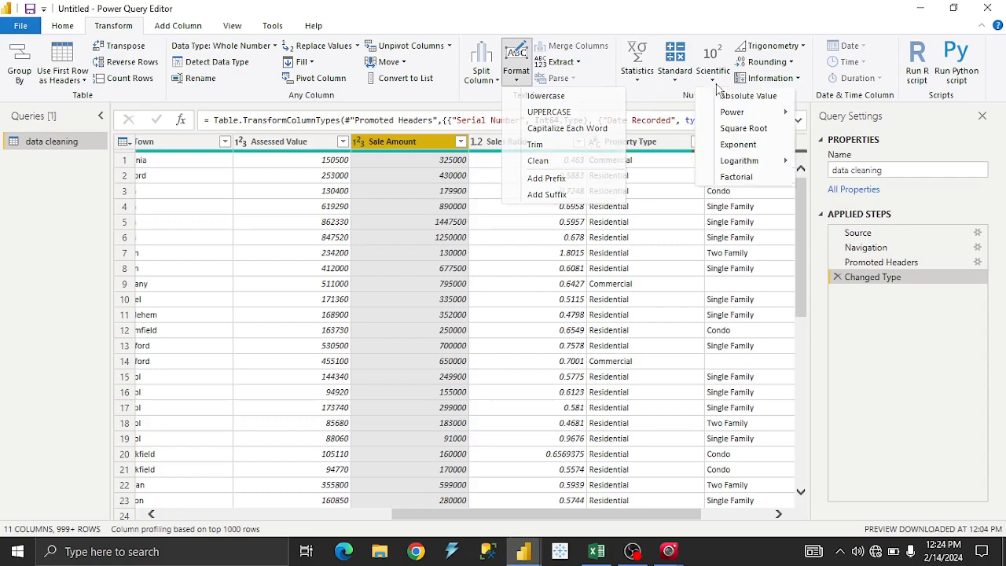
{"action": "left_click", "coordinate": [185, 28]}
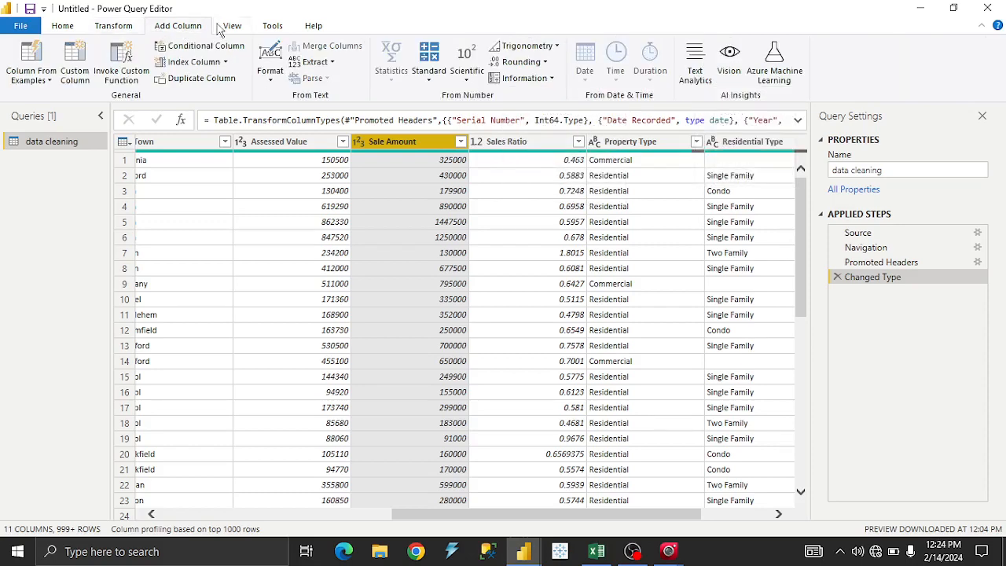
{"action": "left_click", "coordinate": [231, 27]}
{"action": "left_click", "coordinate": [185, 32]}
{"action": "left_click", "coordinate": [271, 28]}
{"action": "left_click", "coordinate": [228, 28]}
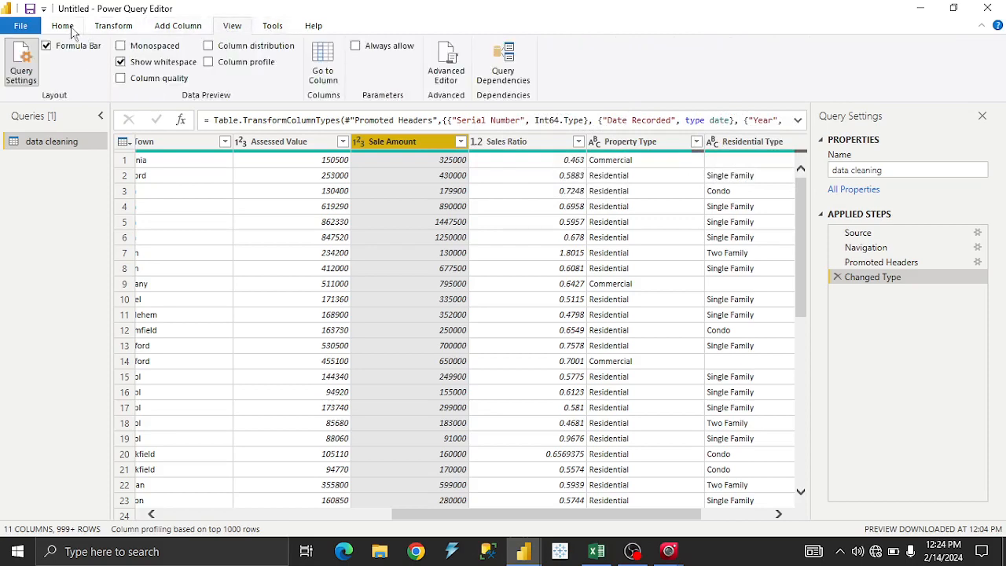
{"action": "left_click", "coordinate": [68, 28]}
{"action": "left_click", "coordinate": [713, 555]}
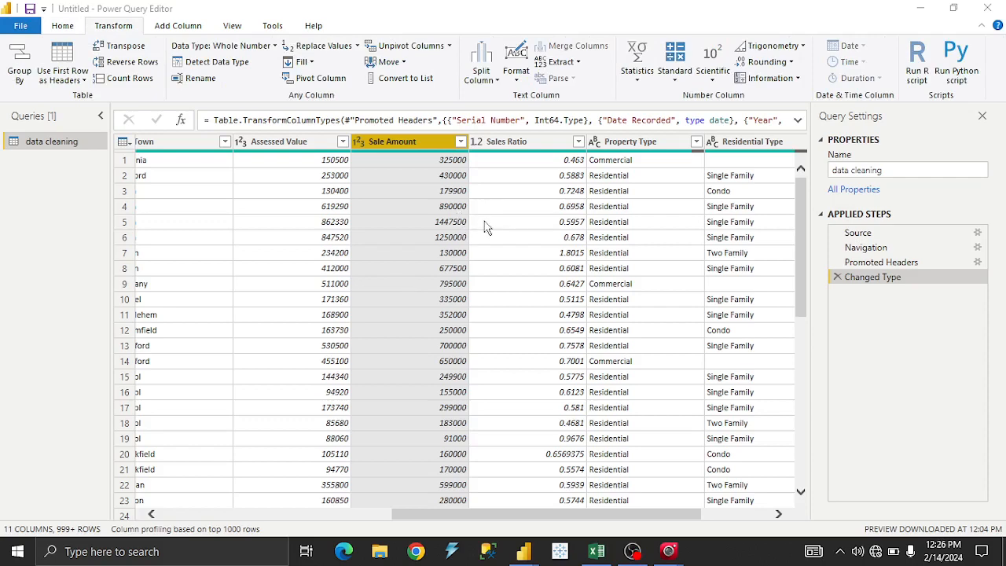
{"action": "left_click_drag", "start_coordinate": [467, 511], "coordinate": [373, 511]}
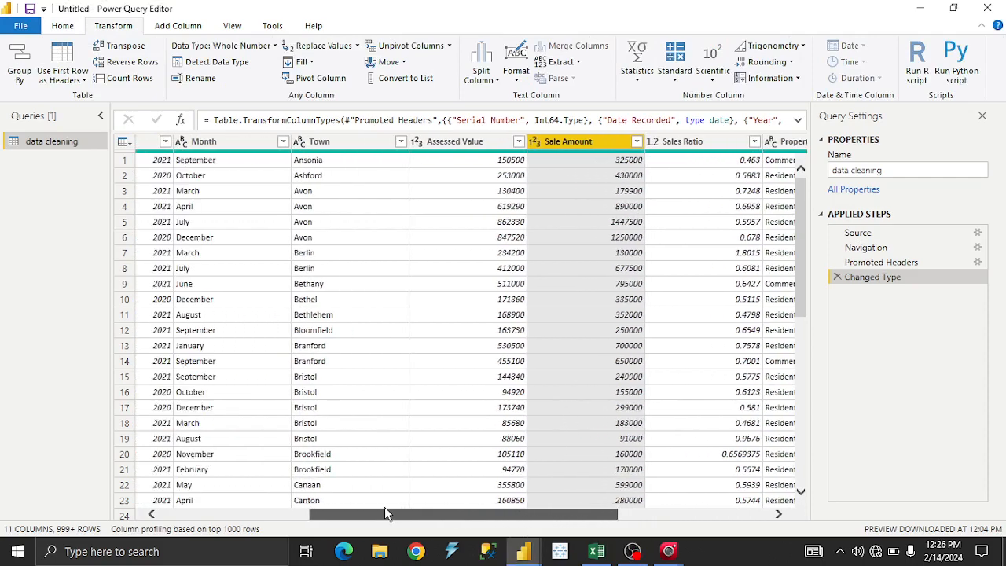
{"action": "right_click", "coordinate": [336, 143]}
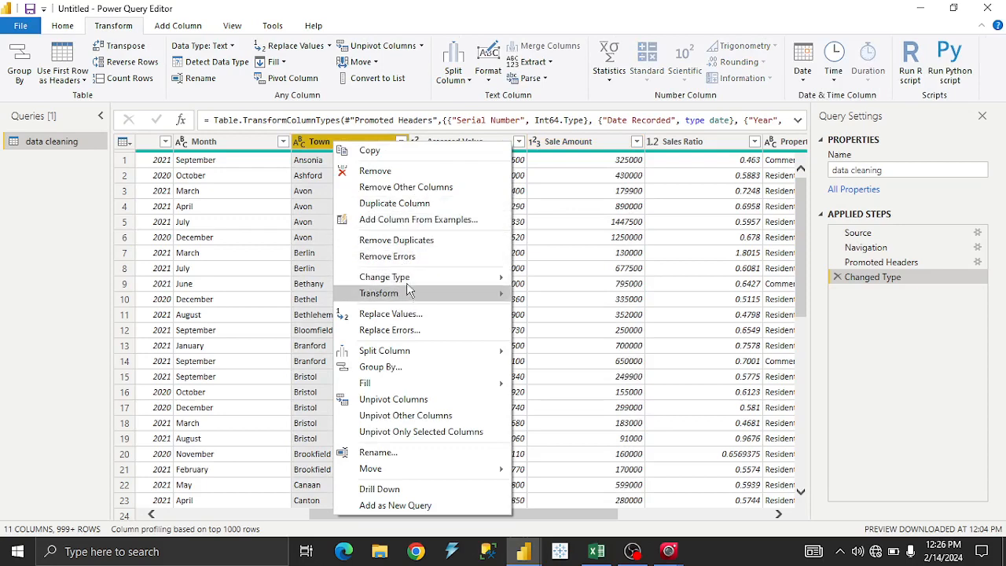
{"action": "left_click", "coordinate": [228, 268]}
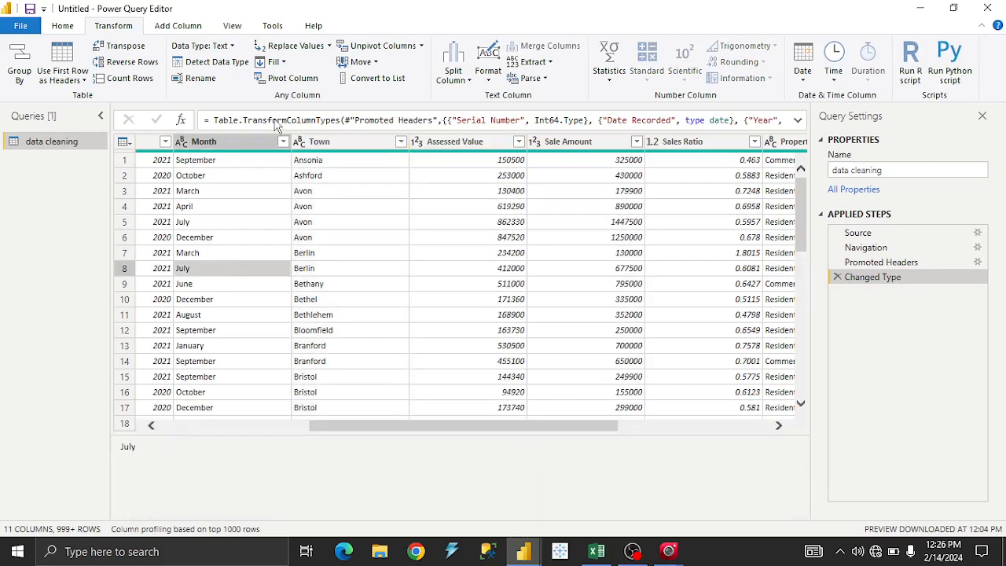
Step: Close the query editor with its changes applied and expand the data cleaning table's field list
{"action": "left_click", "coordinate": [63, 25]}
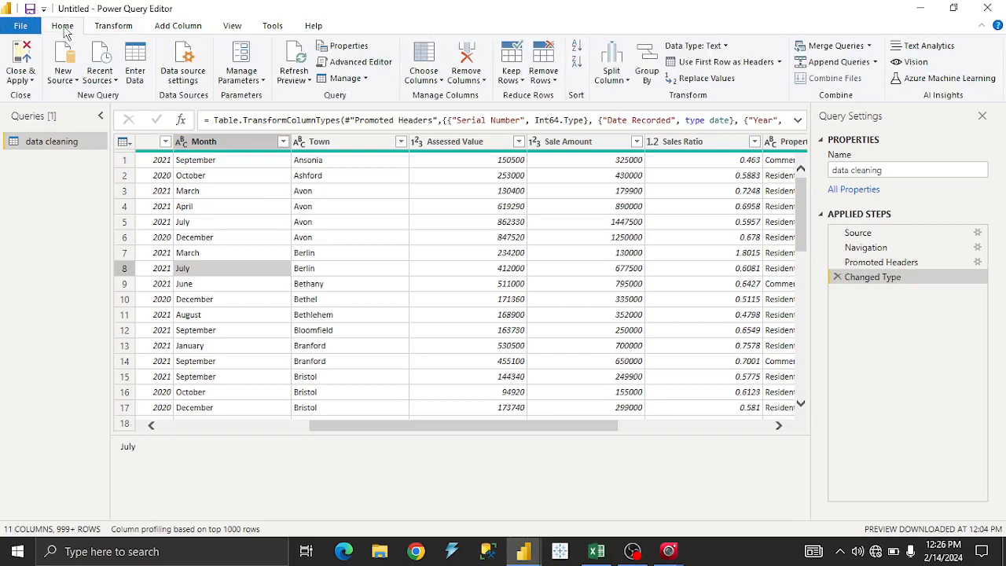
{"action": "left_click", "coordinate": [33, 82]}
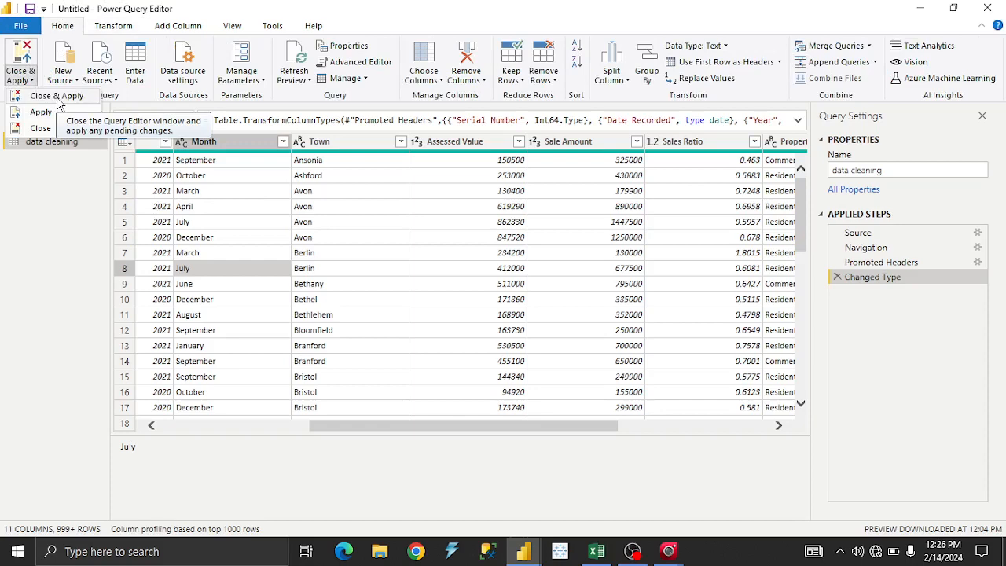
{"action": "left_click", "coordinate": [57, 96]}
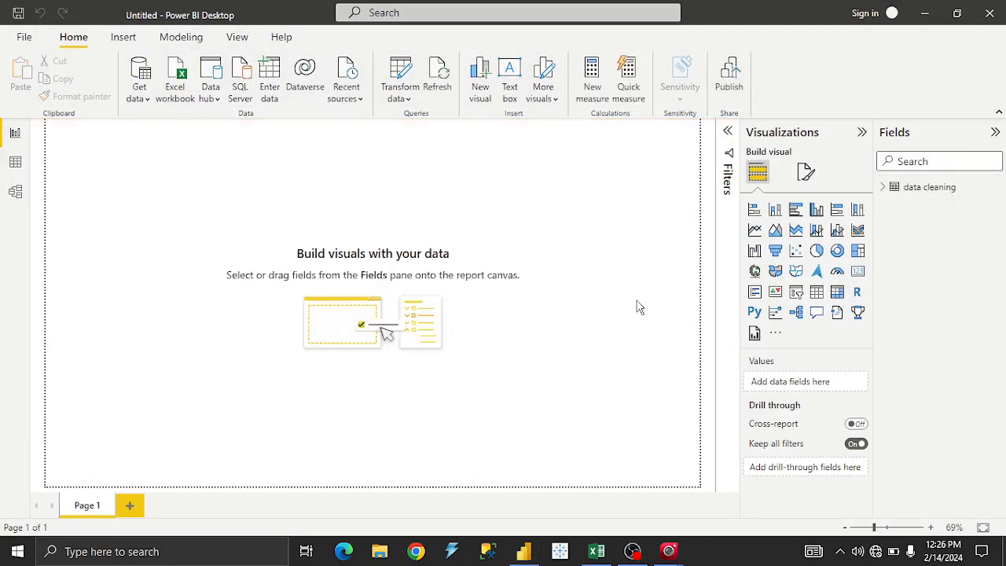
{"action": "left_click", "coordinate": [882, 188]}
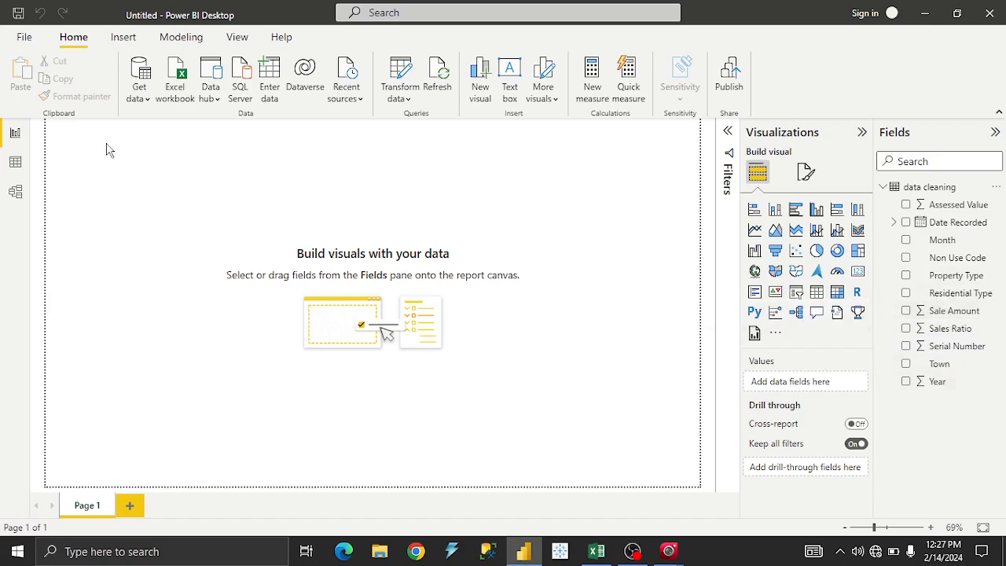
Step: Show the table's data and format the Sale Amount column as £ English (United Kingdom) currency
{"action": "left_click", "coordinate": [17, 162]}
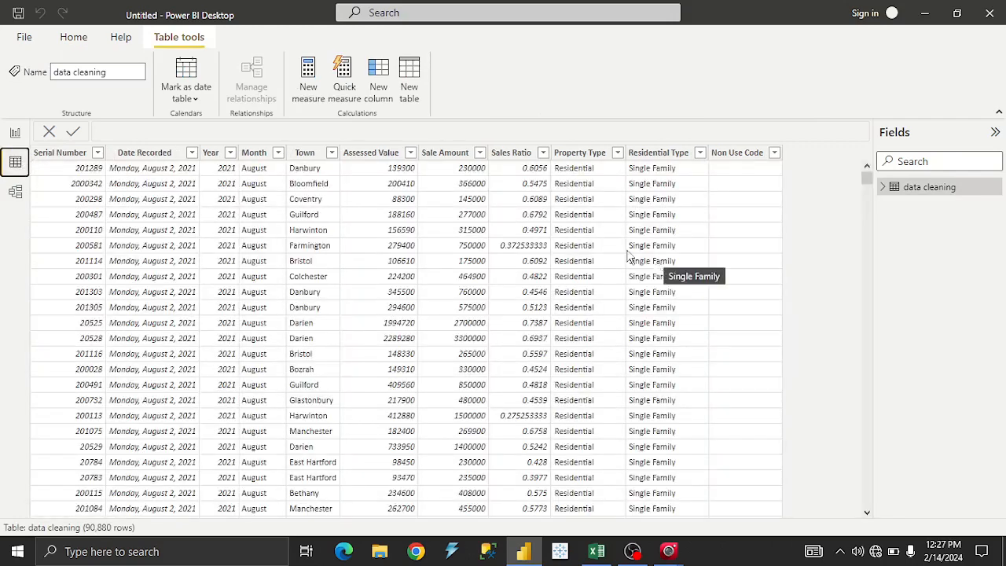
{"action": "left_click", "coordinate": [455, 156]}
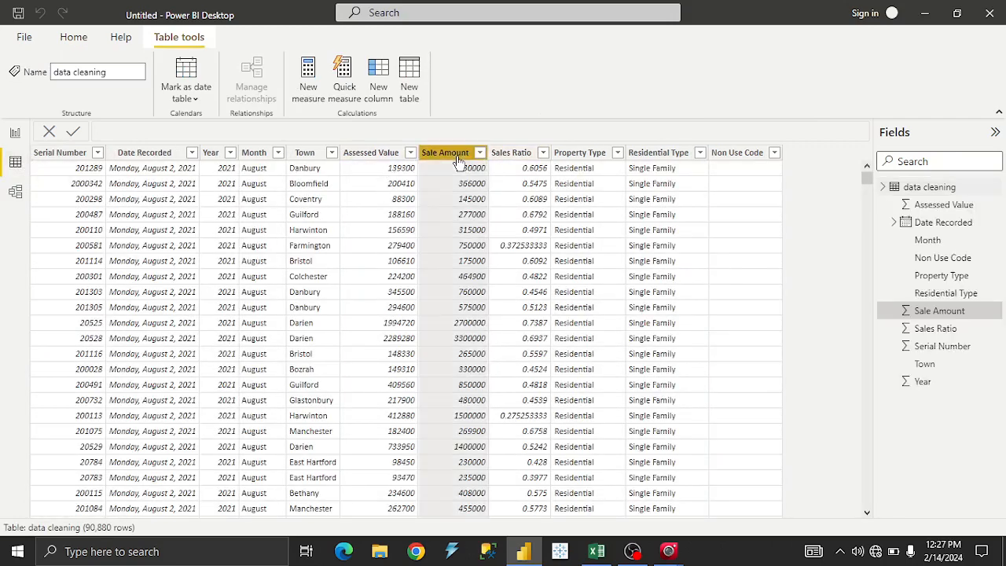
{"action": "right_click", "coordinate": [458, 161]}
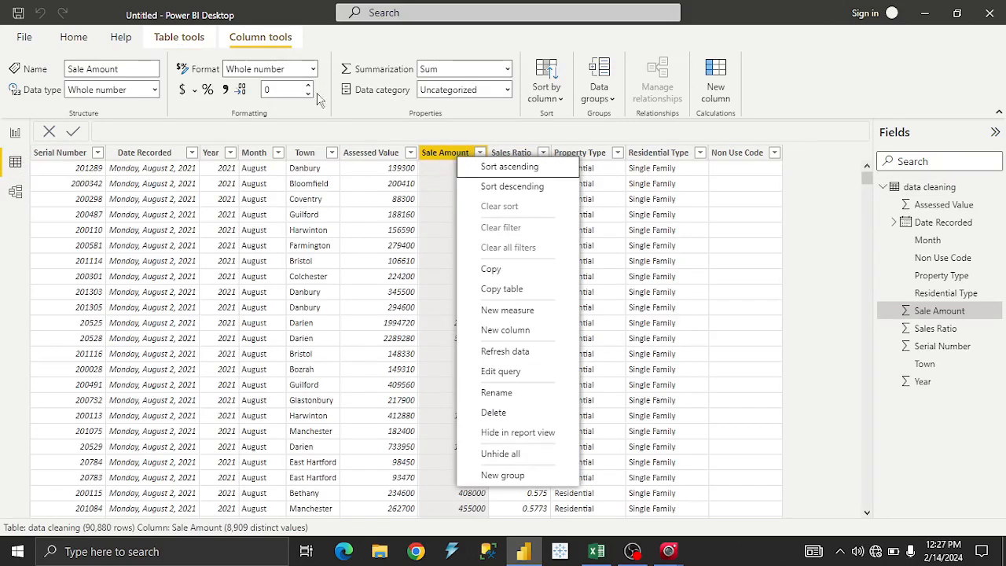
{"action": "left_click", "coordinate": [199, 92]}
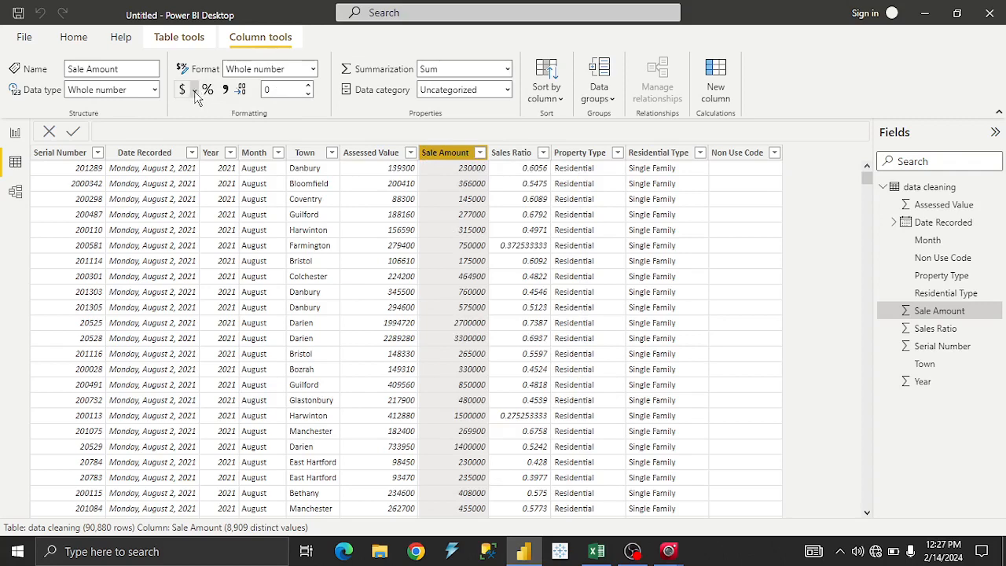
{"action": "left_click", "coordinate": [193, 92]}
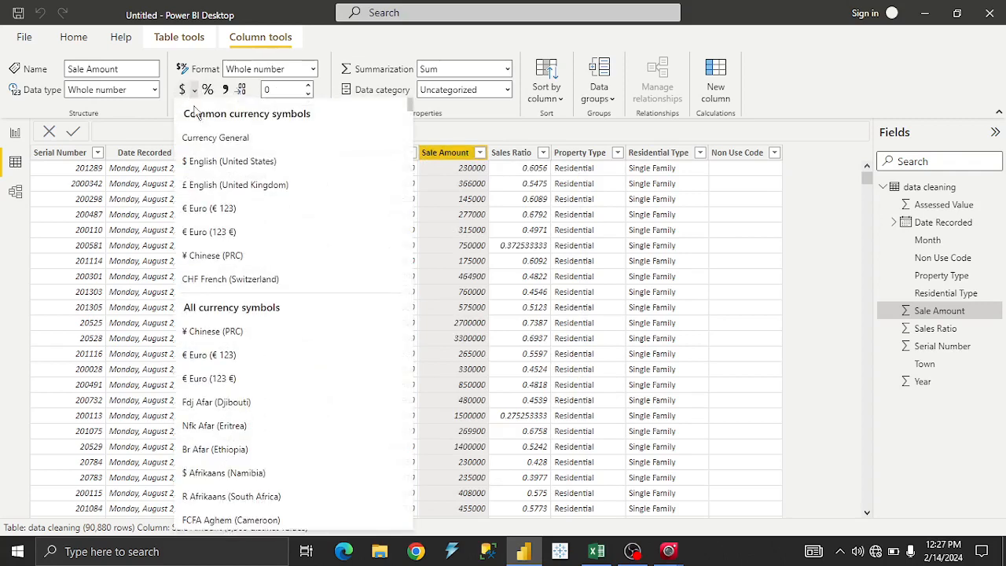
{"action": "left_click", "coordinate": [244, 187]}
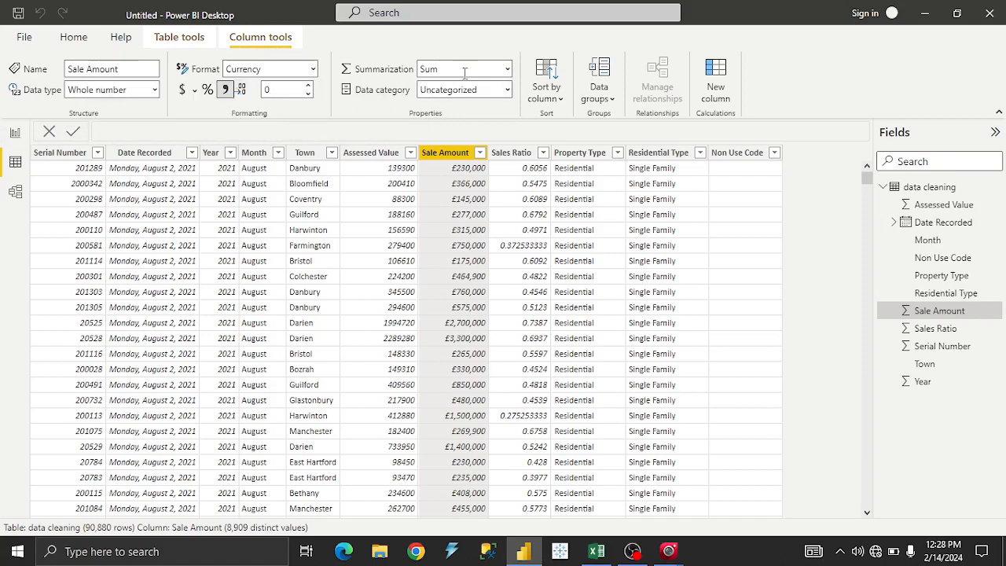
Step: Check the summarization choices and the available column commands for Sale Amount
{"action": "left_click", "coordinate": [506, 71]}
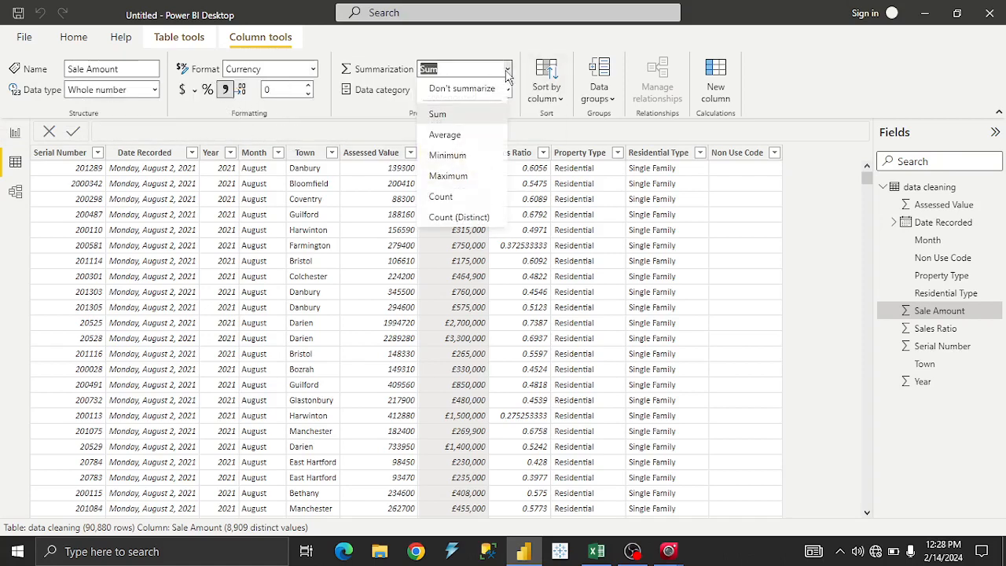
{"action": "left_click", "coordinate": [507, 70]}
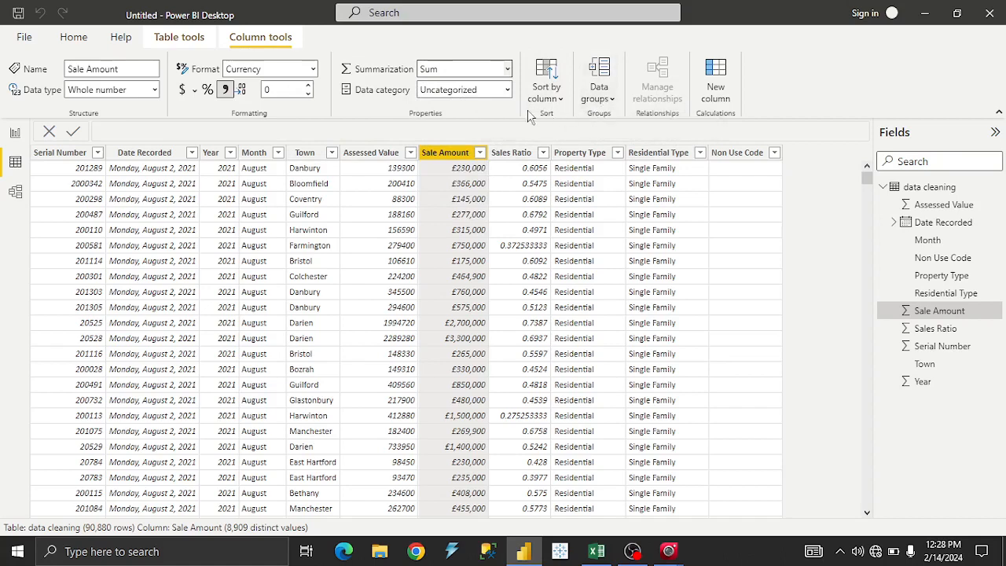
{"action": "right_click", "coordinate": [466, 155]}
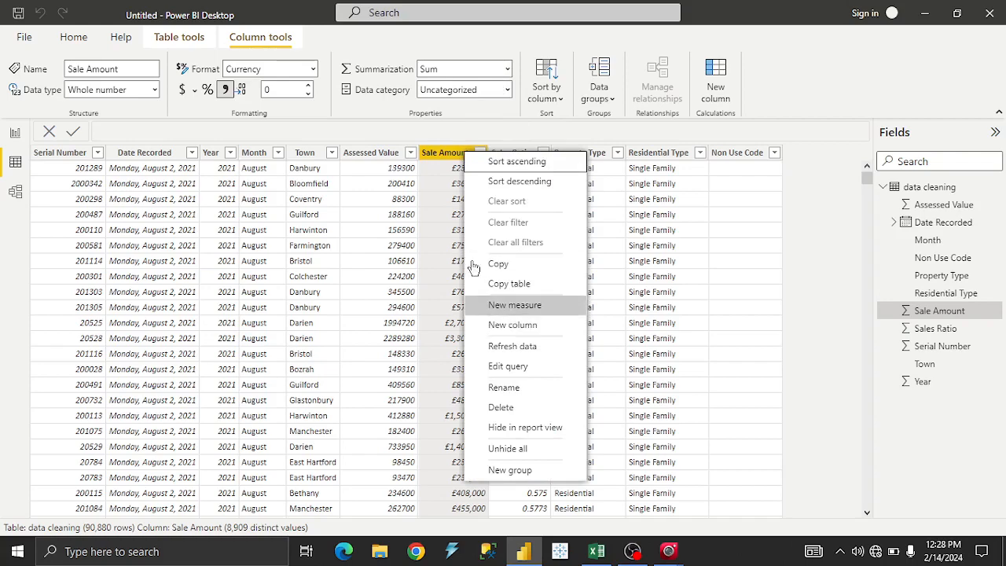
Step: Show the data model and check the options available for the data cleaning table
{"action": "left_click", "coordinate": [14, 192]}
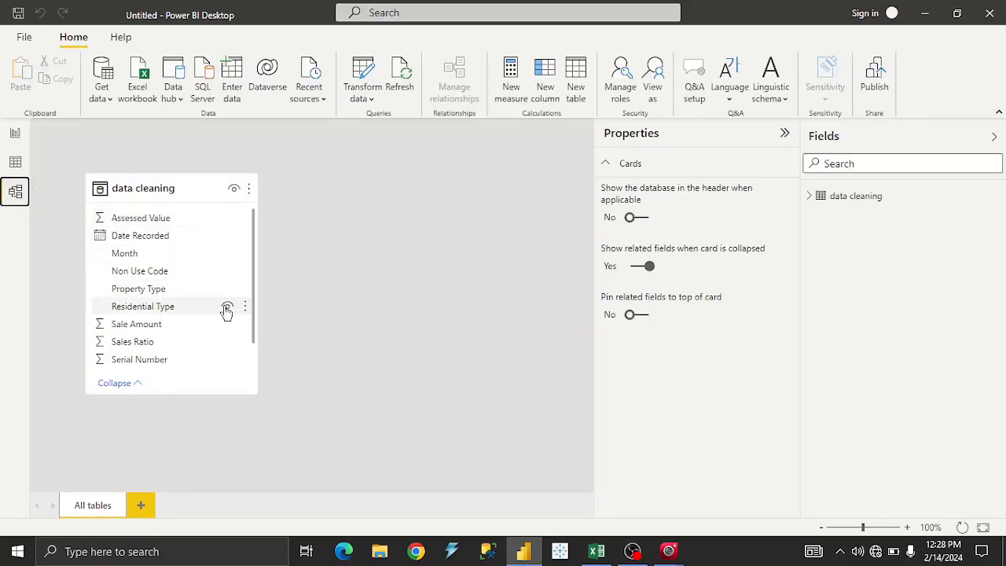
{"action": "left_click", "coordinate": [249, 189]}
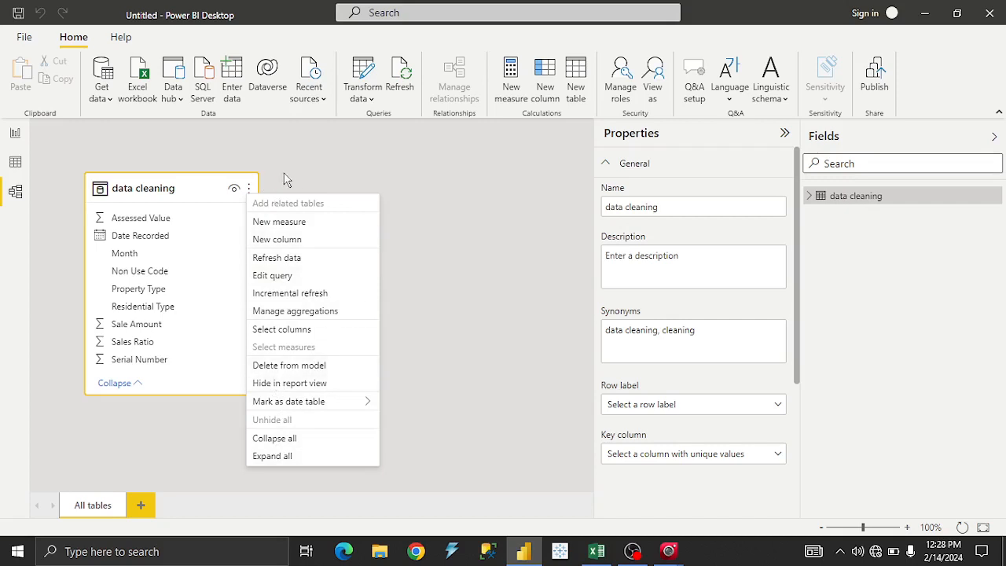
{"action": "key", "text": "Escape"}
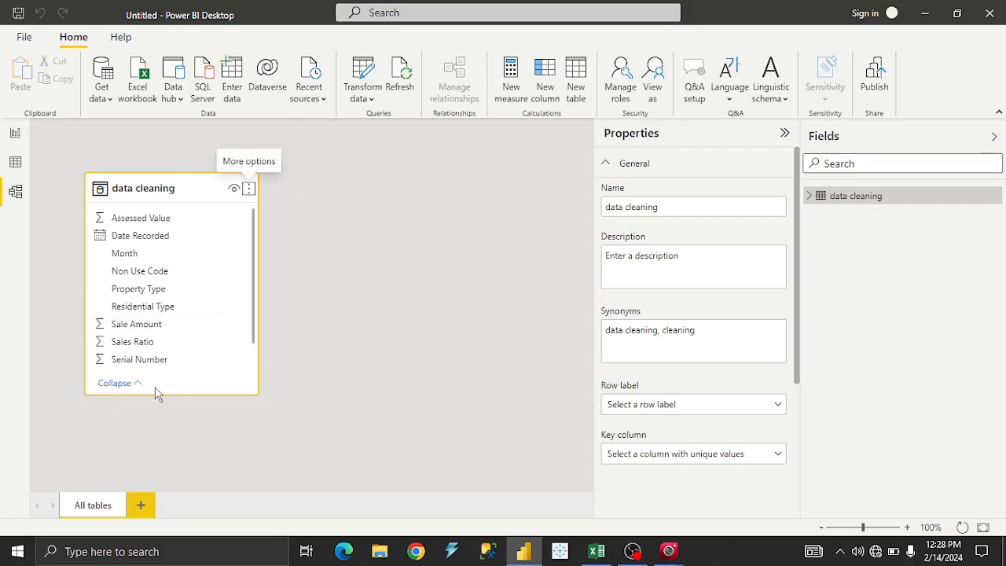
Step: Add a gauge visual near the top of the report page with Sale Amount as its value
{"action": "left_click", "coordinate": [17, 132]}
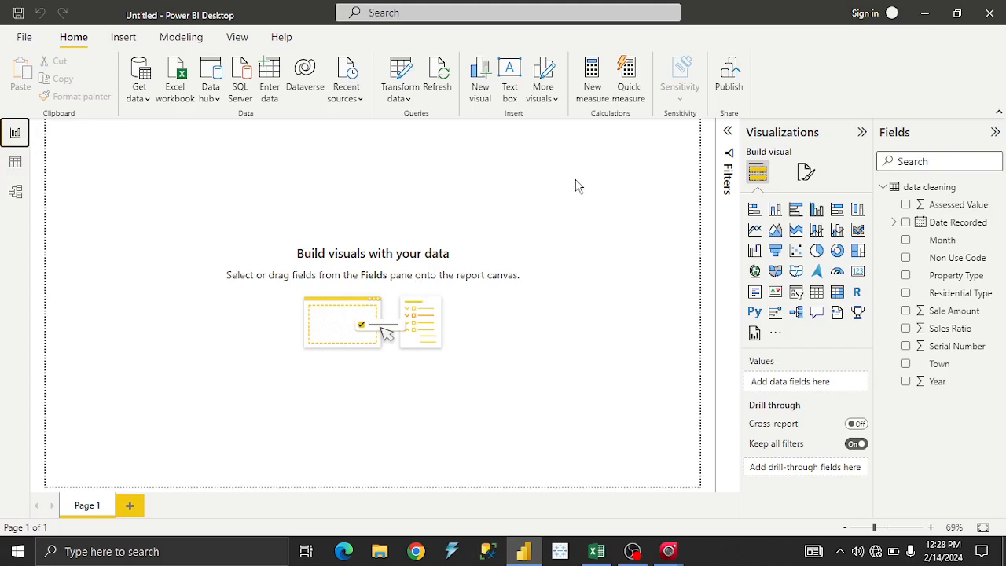
{"action": "left_click", "coordinate": [837, 271]}
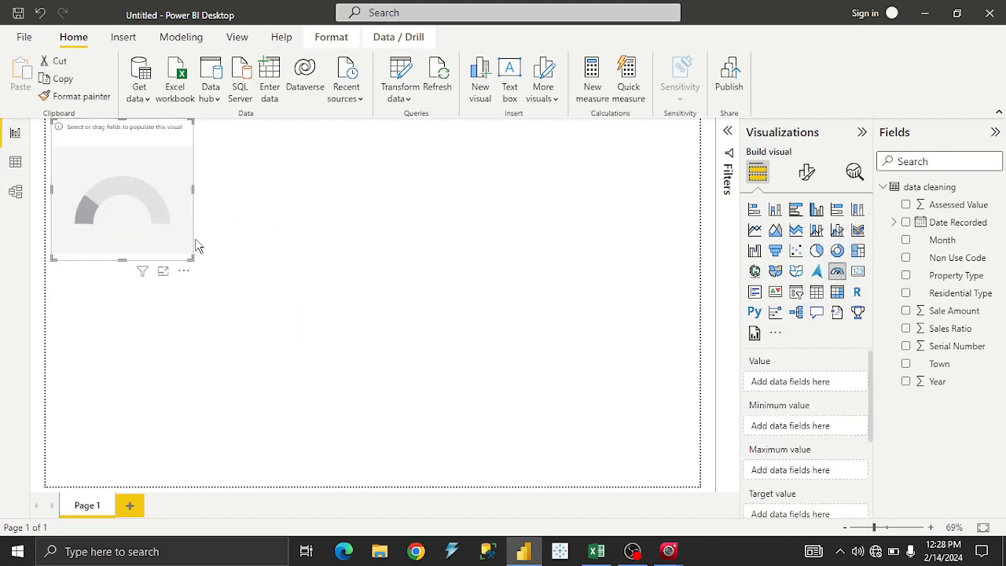
{"action": "left_click_drag", "start_coordinate": [193, 258], "coordinate": [209, 218]}
{"action": "left_click_drag", "start_coordinate": [182, 180], "coordinate": [248, 179]}
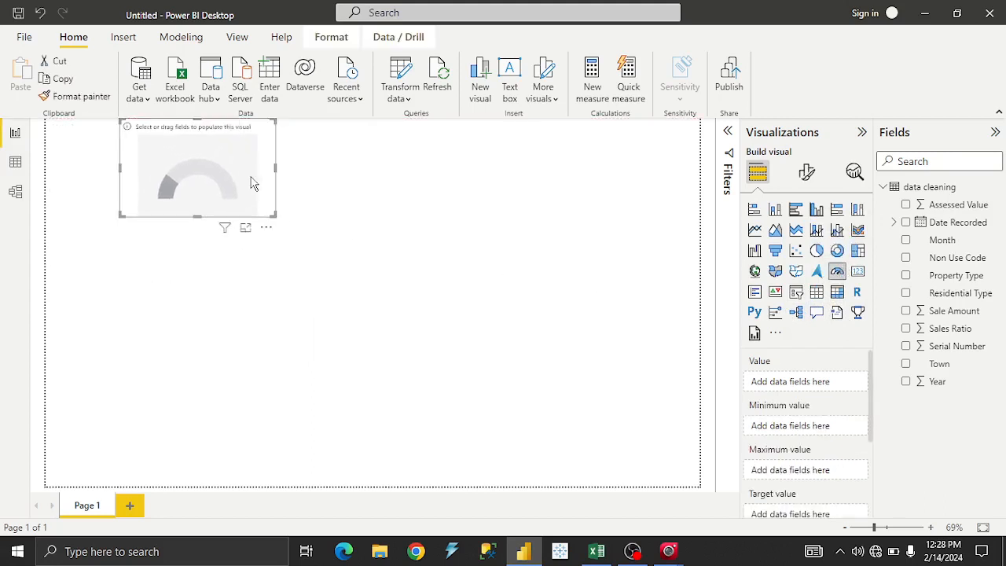
{"action": "left_click", "coordinate": [907, 311]}
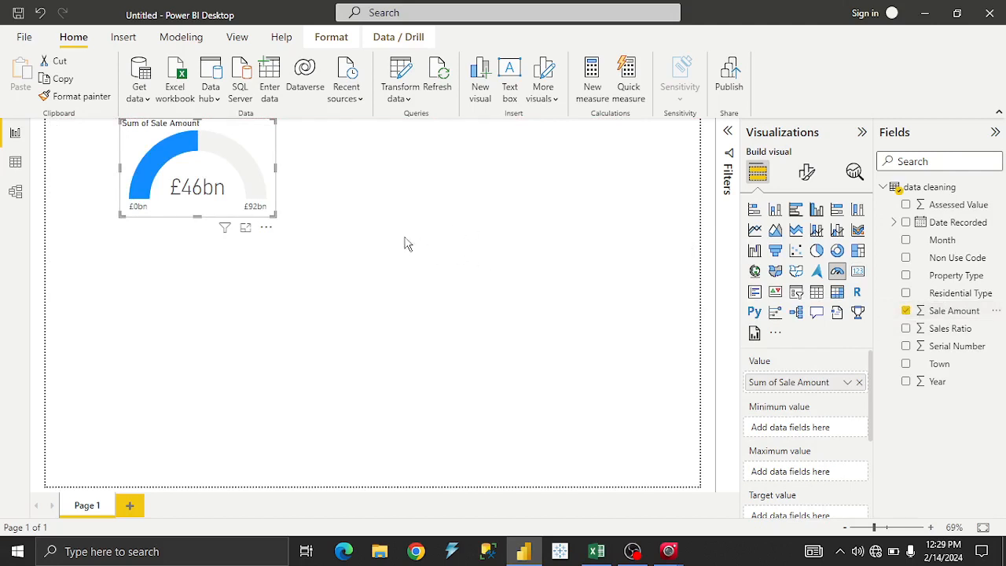
Step: Move the gauge slightly along the top of the page and shrink it to a compact size
{"action": "left_click_drag", "start_coordinate": [229, 157], "coordinate": [268, 158]}
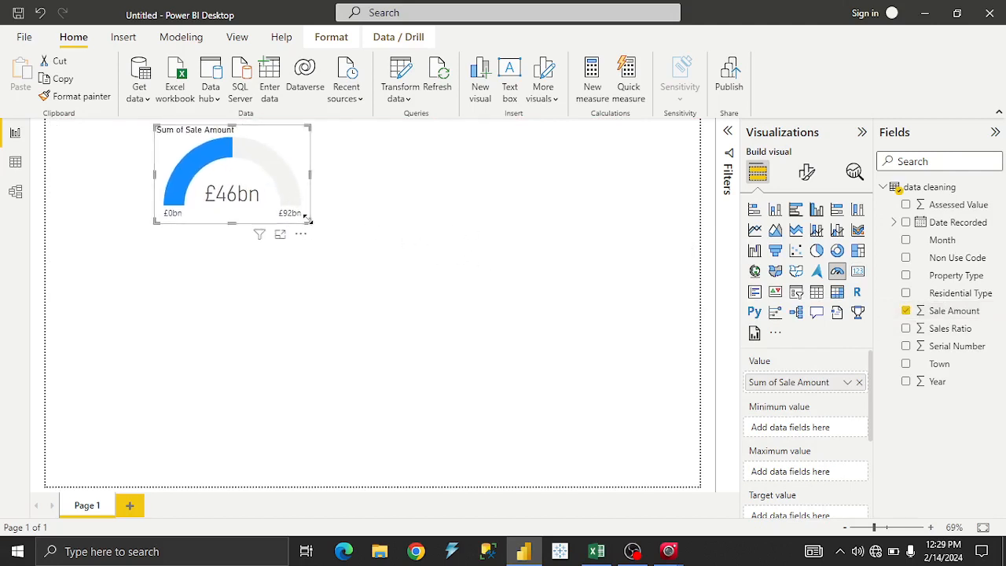
{"action": "left_click_drag", "start_coordinate": [306, 227], "coordinate": [281, 183]}
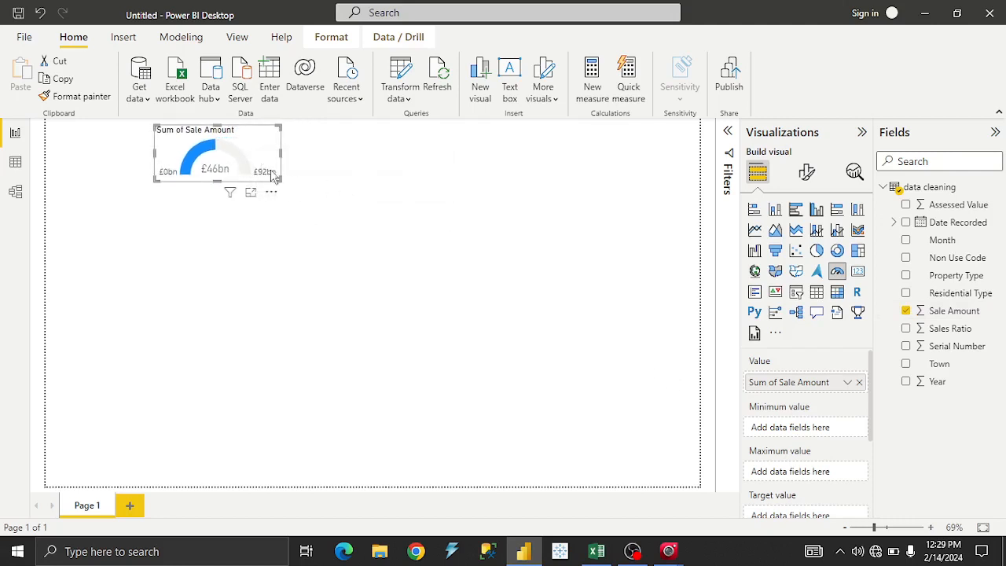
{"action": "left_click_drag", "start_coordinate": [282, 153], "coordinate": [278, 195]}
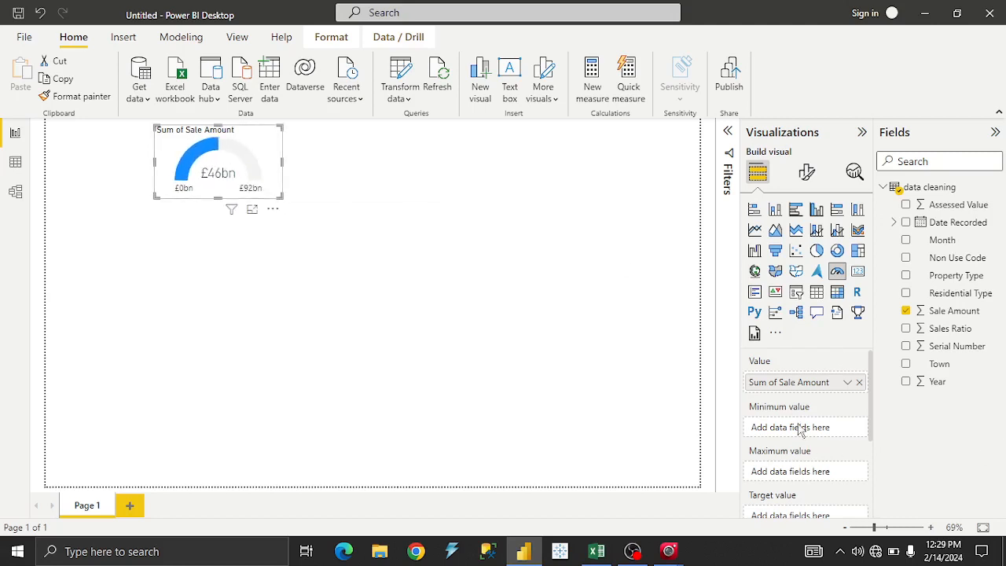
Step: Show the gauge's formatting options and the page's filters, and check the filter conditions for Sum of Sale Amount
{"action": "left_click", "coordinate": [807, 173]}
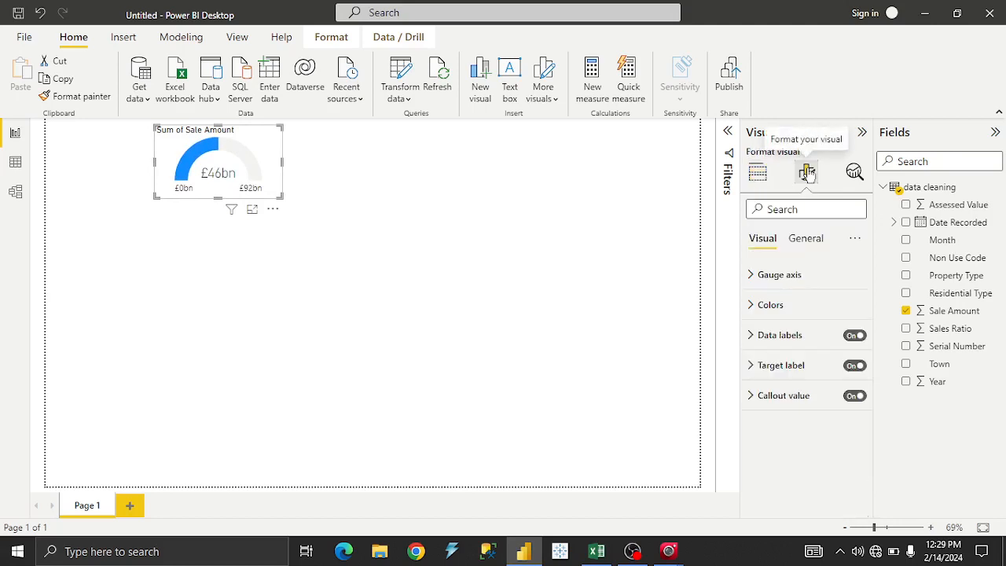
{"action": "left_click", "coordinate": [728, 131]}
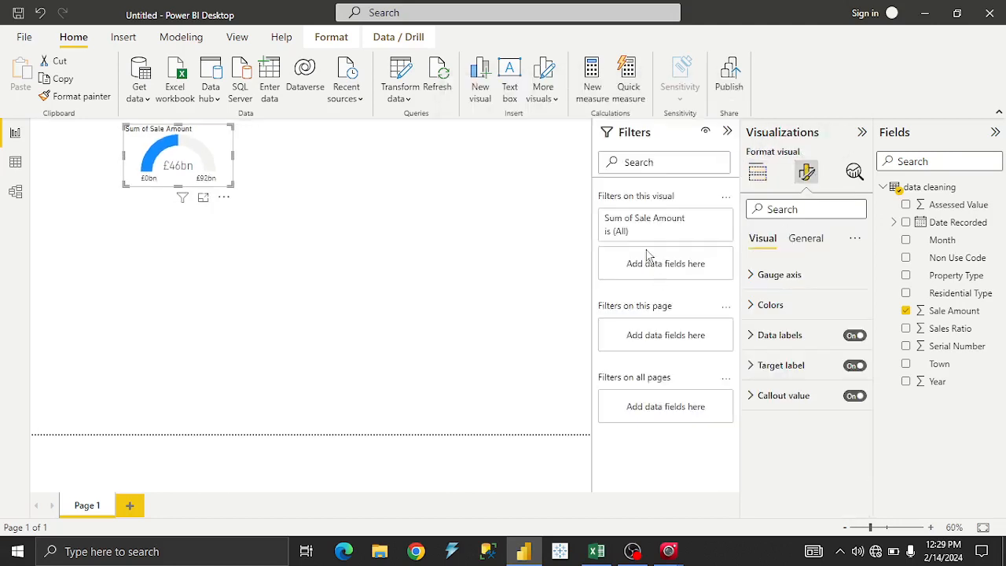
{"action": "left_click", "coordinate": [707, 219]}
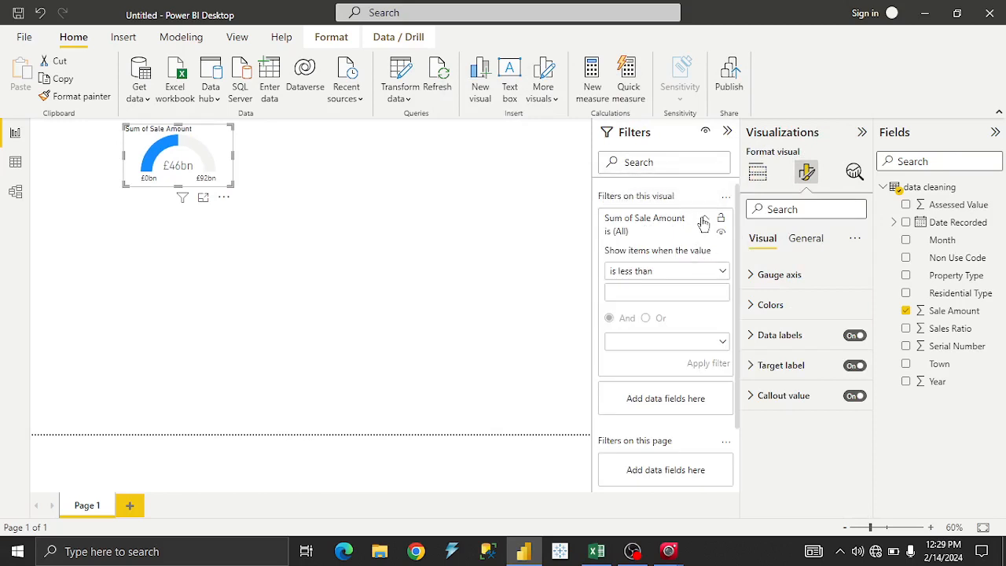
{"action": "left_click", "coordinate": [705, 221]}
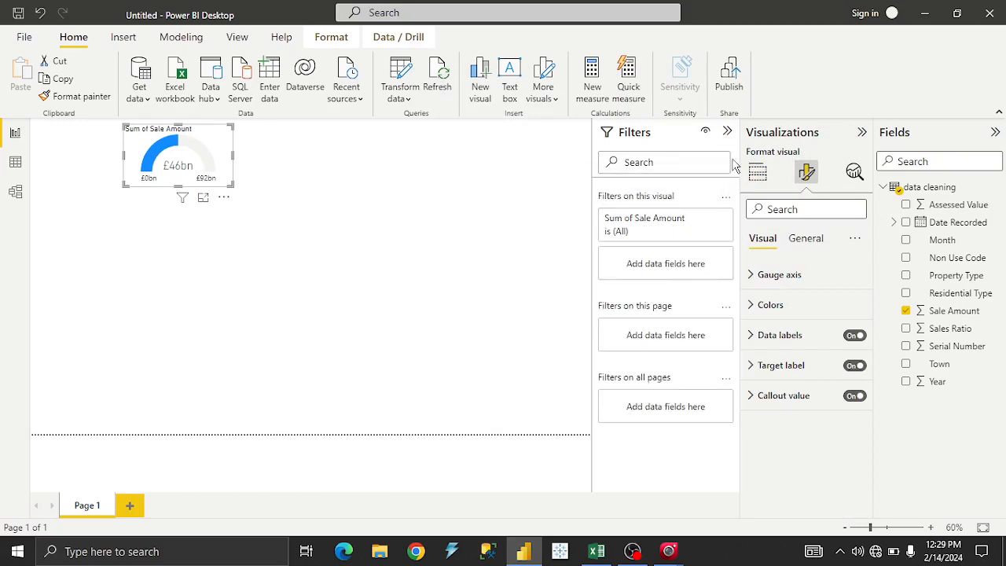
Step: Set the gauge's fill color to the darkest navy blue theme shade and its target color to white
{"action": "left_click", "coordinate": [766, 306]}
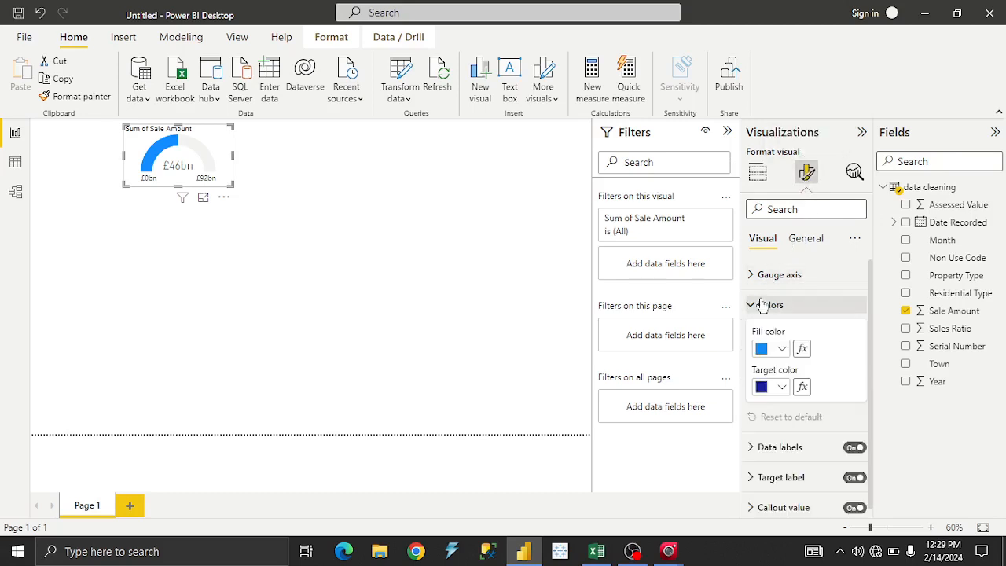
{"action": "left_click", "coordinate": [777, 349]}
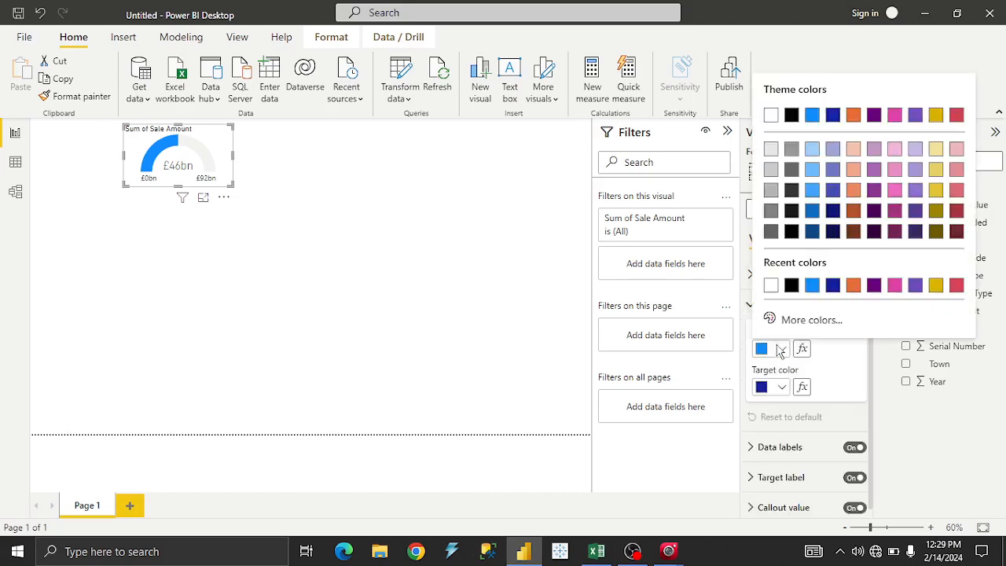
{"action": "left_click", "coordinate": [777, 349]}
{"action": "left_click", "coordinate": [776, 349]}
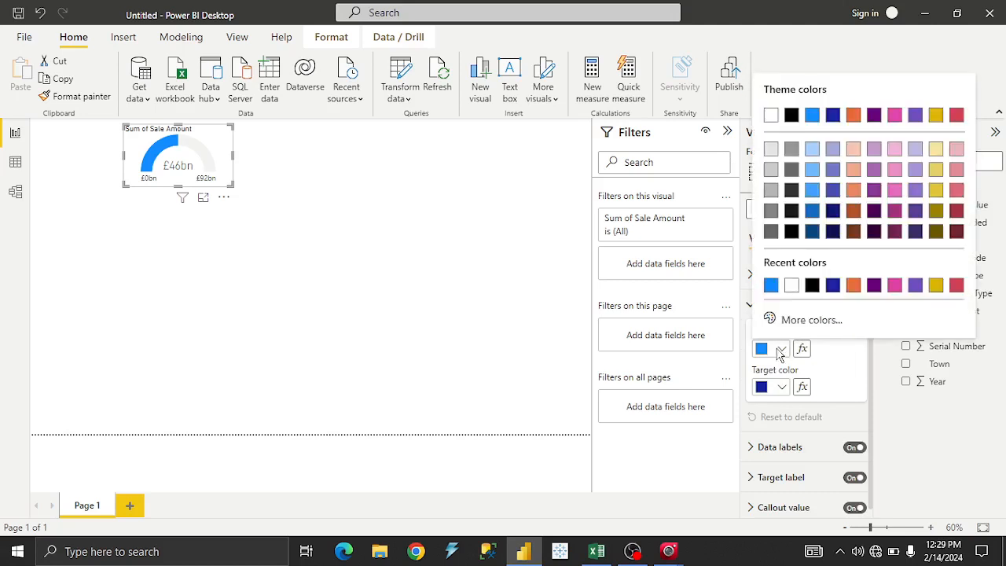
{"action": "left_click", "coordinate": [790, 286]}
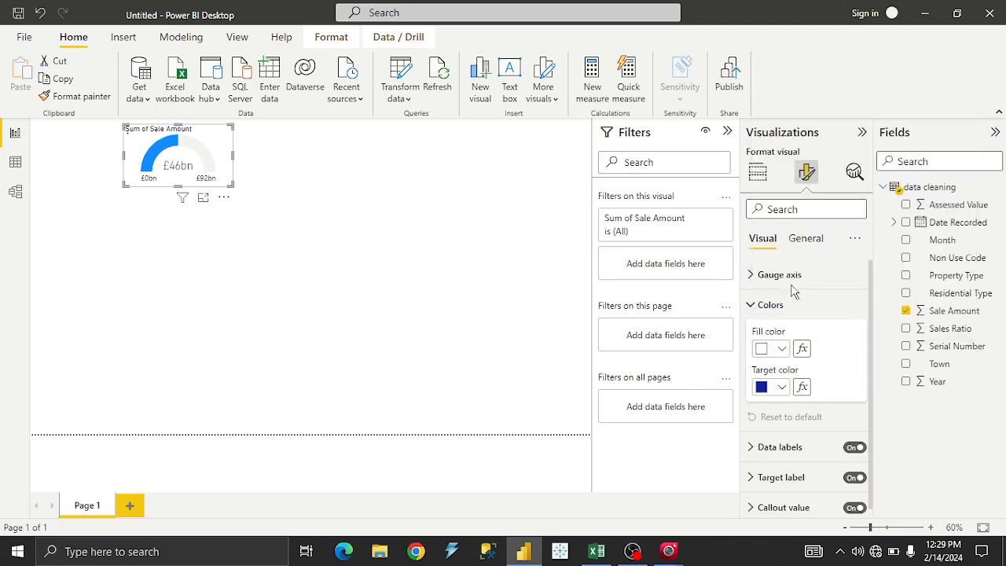
{"action": "left_click", "coordinate": [781, 349]}
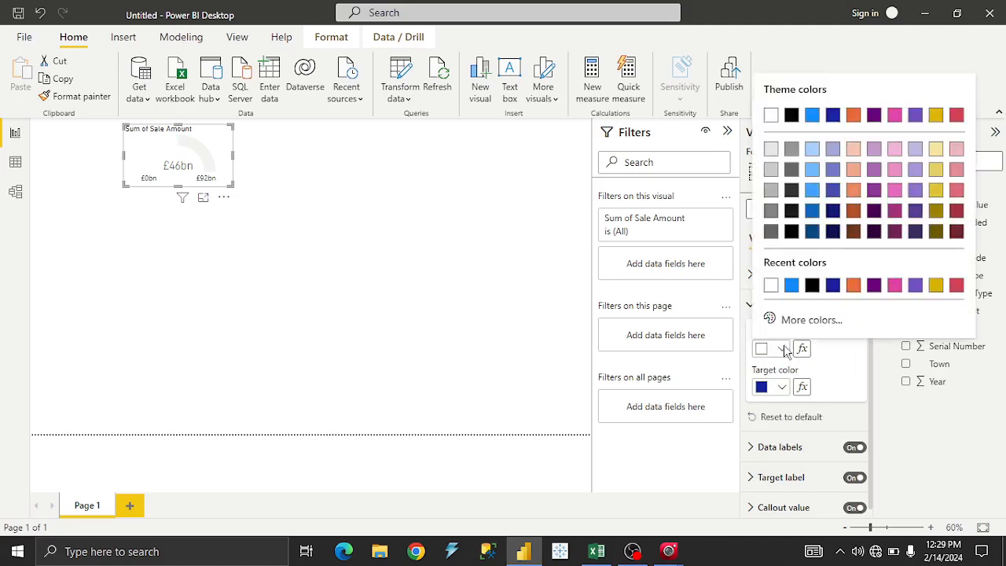
{"action": "left_click", "coordinate": [832, 232]}
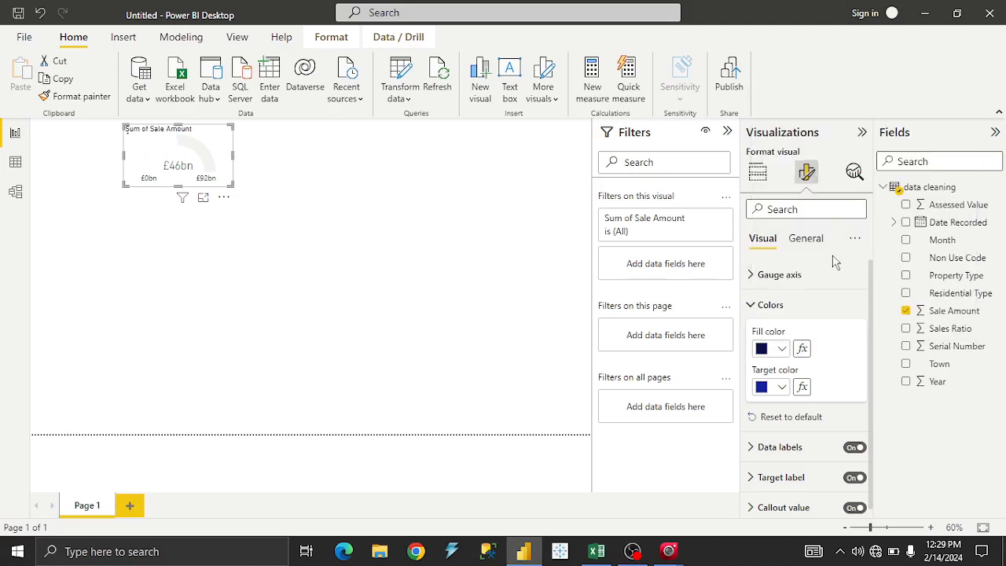
{"action": "left_click", "coordinate": [781, 388]}
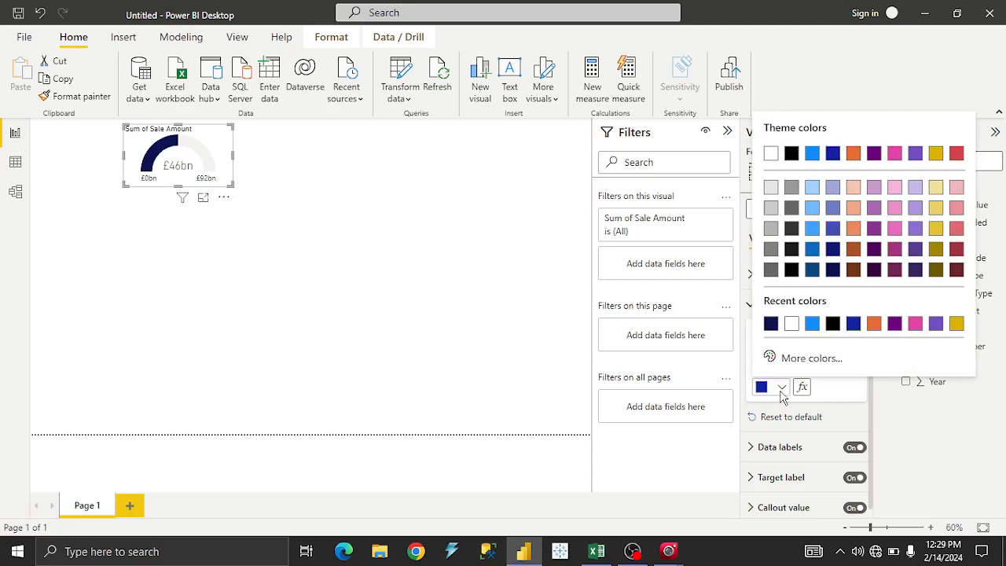
{"action": "left_click", "coordinate": [792, 325]}
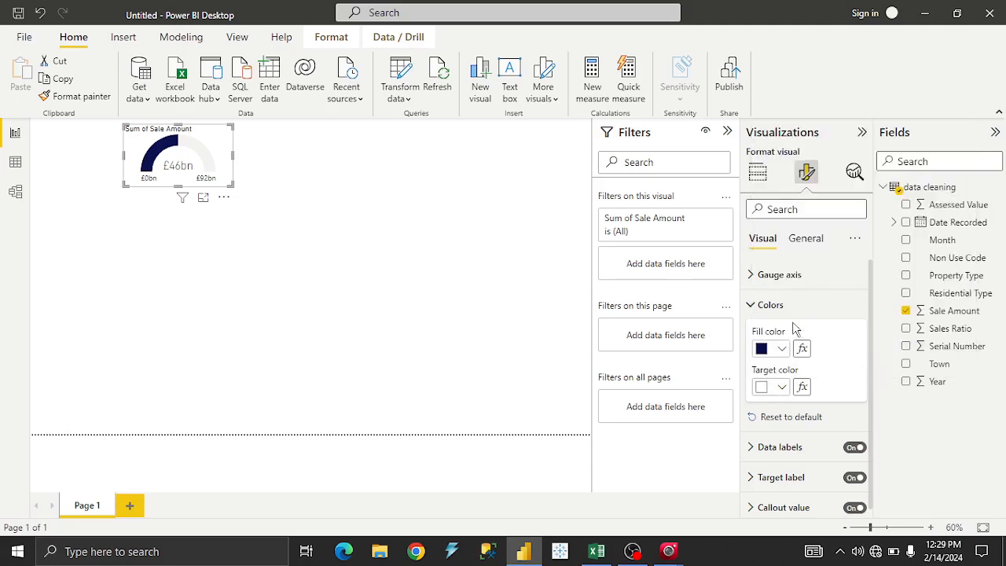
Step: Examine the gauge's data label settings and the minimum, maximum and target options of its axis
{"action": "left_click", "coordinate": [768, 450]}
{"action": "scroll", "coordinate": [778, 454], "scroll_direction": "down", "scroll_amount": 4}
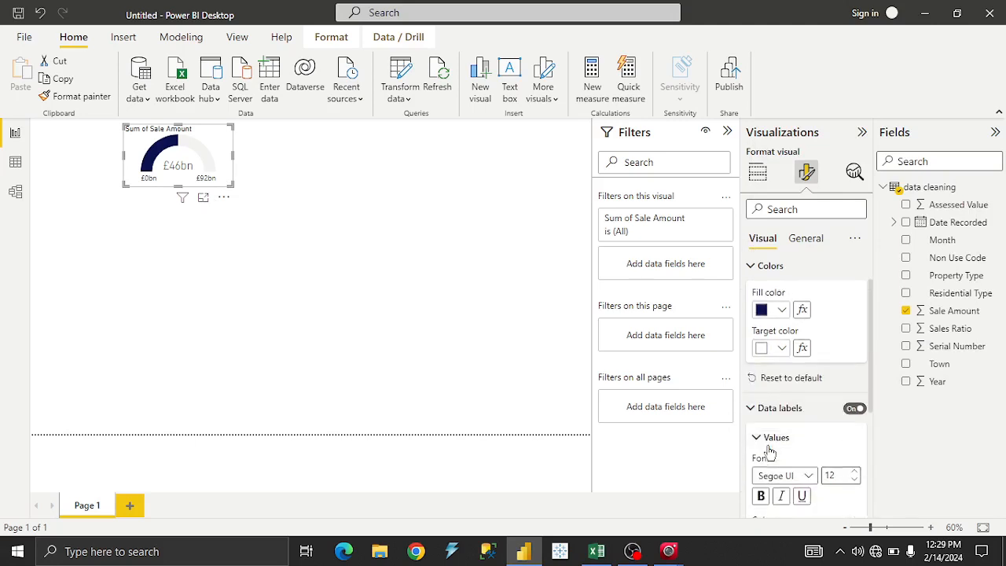
{"action": "scroll", "coordinate": [794, 460], "scroll_direction": "down", "scroll_amount": 2}
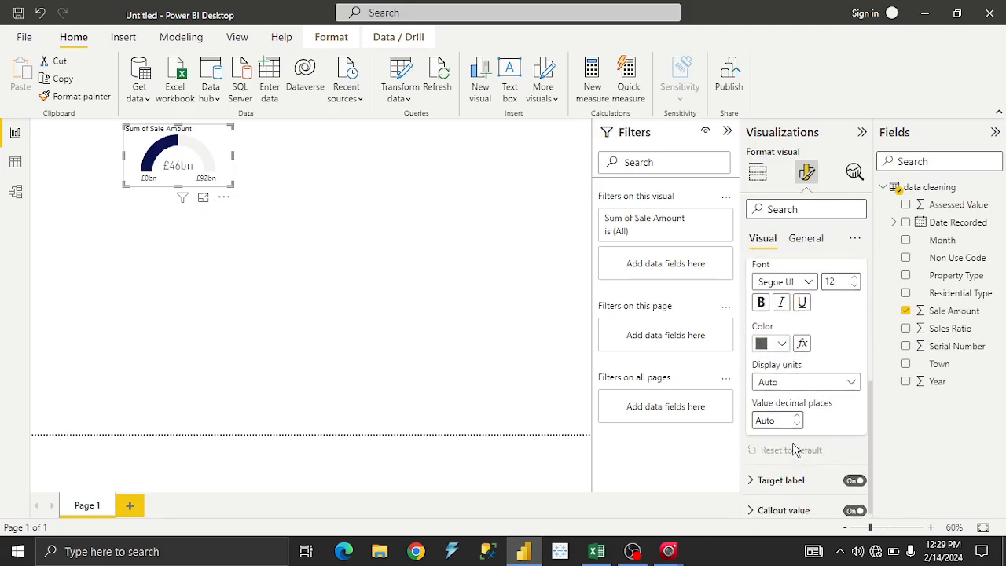
{"action": "scroll", "coordinate": [793, 452], "scroll_direction": "up", "scroll_amount": 3}
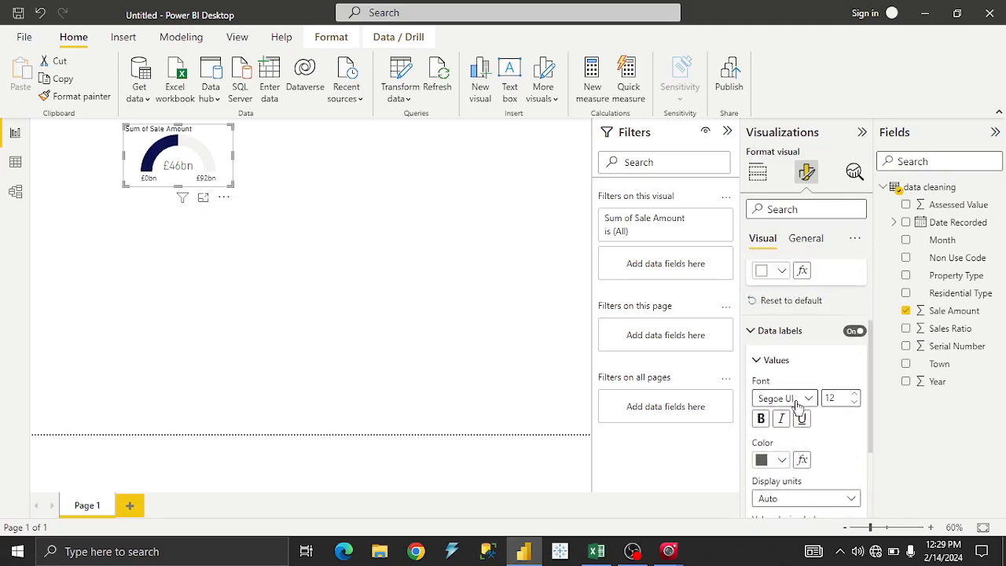
{"action": "scroll", "coordinate": [792, 421], "scroll_direction": "down", "scroll_amount": 3}
{"action": "scroll", "coordinate": [799, 410], "scroll_direction": "up", "scroll_amount": 2}
{"action": "scroll", "coordinate": [797, 410], "scroll_direction": "up", "scroll_amount": 1}
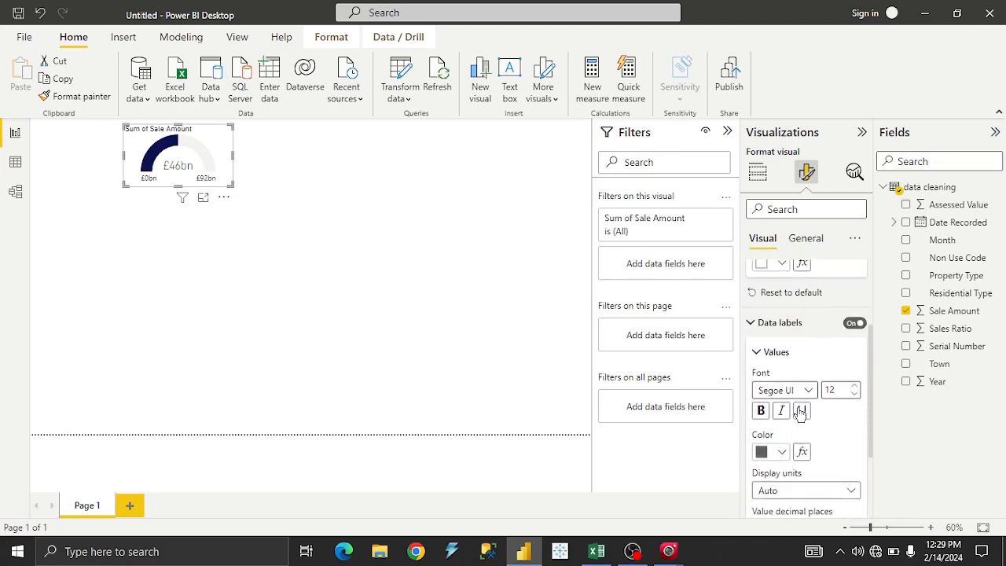
{"action": "scroll", "coordinate": [798, 411], "scroll_direction": "down", "scroll_amount": 3}
{"action": "scroll", "coordinate": [796, 435], "scroll_direction": "up", "scroll_amount": 1}
{"action": "scroll", "coordinate": [796, 435], "scroll_direction": "up", "scroll_amount": 4}
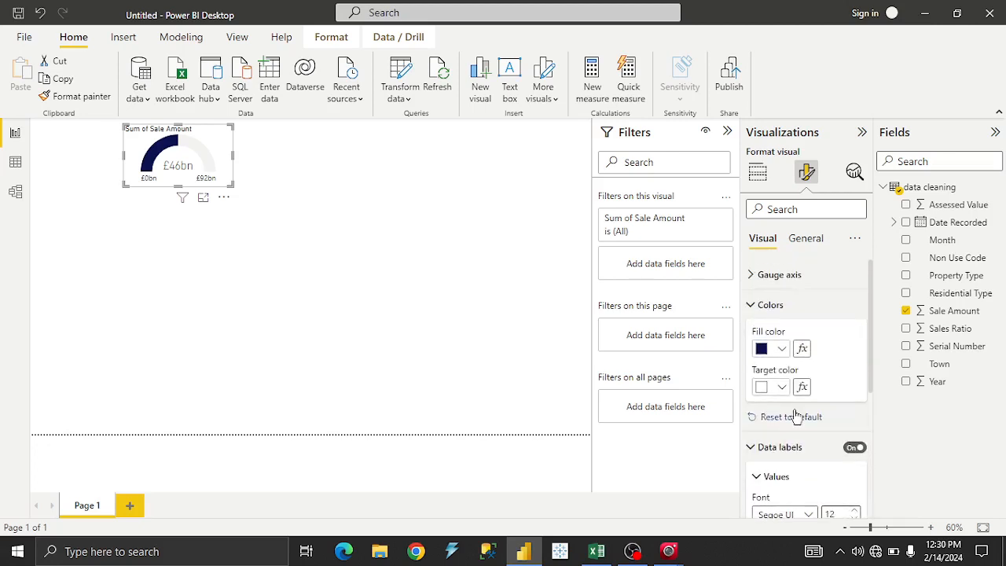
{"action": "left_click", "coordinate": [753, 275]}
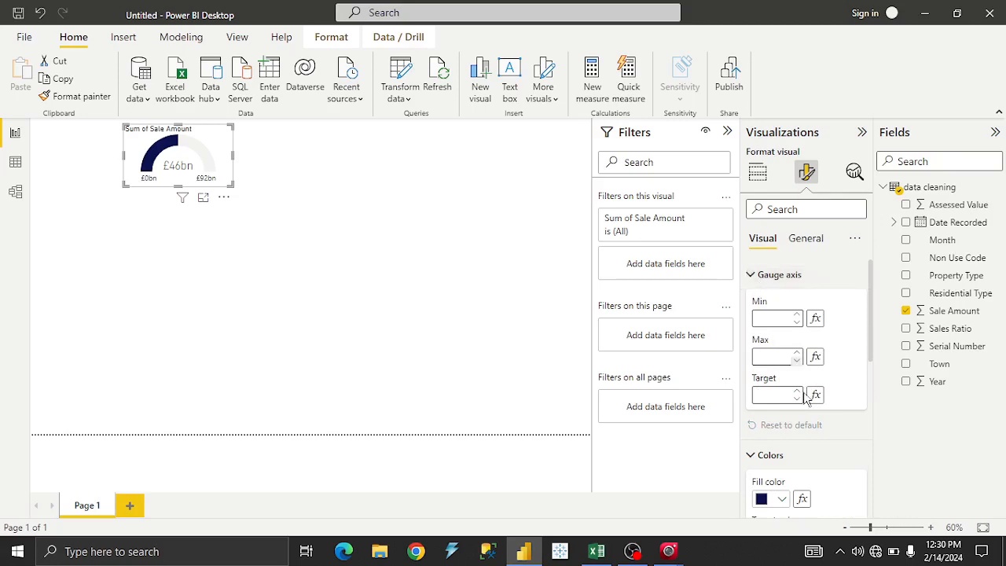
{"action": "scroll", "coordinate": [806, 429], "scroll_direction": "down", "scroll_amount": 1}
Step: Change the gauge's title text to "Total Revenue"
{"action": "left_click", "coordinate": [807, 239]}
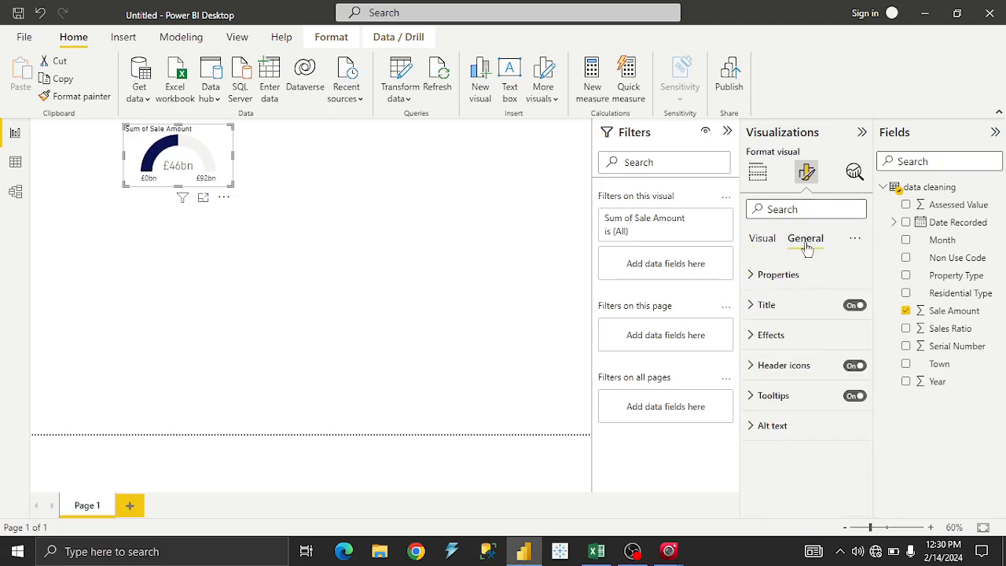
{"action": "left_click", "coordinate": [764, 306]}
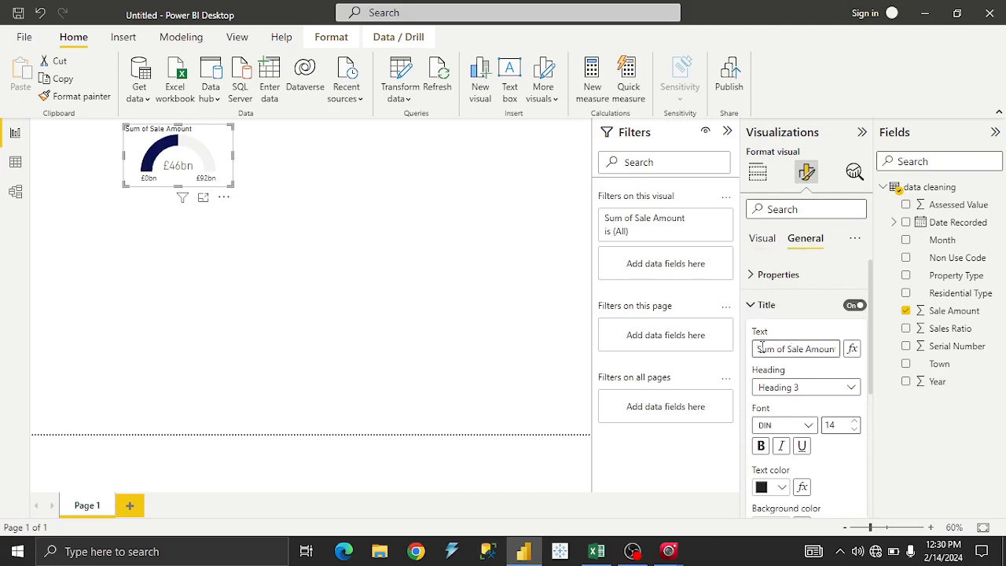
{"action": "key", "text": "shift+Home"}
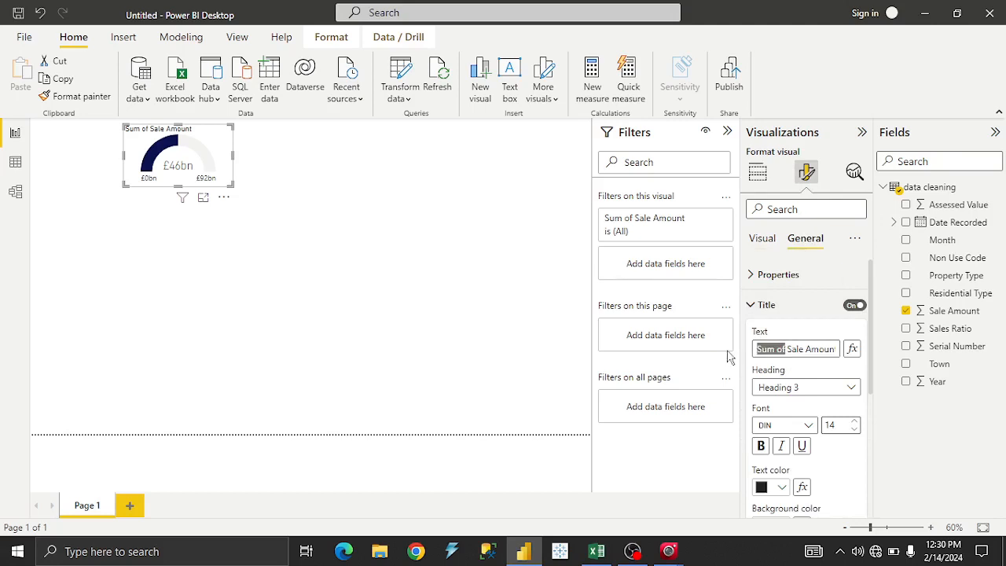
{"action": "key", "text": "BackSpace"}
{"action": "type", "text": "T"}
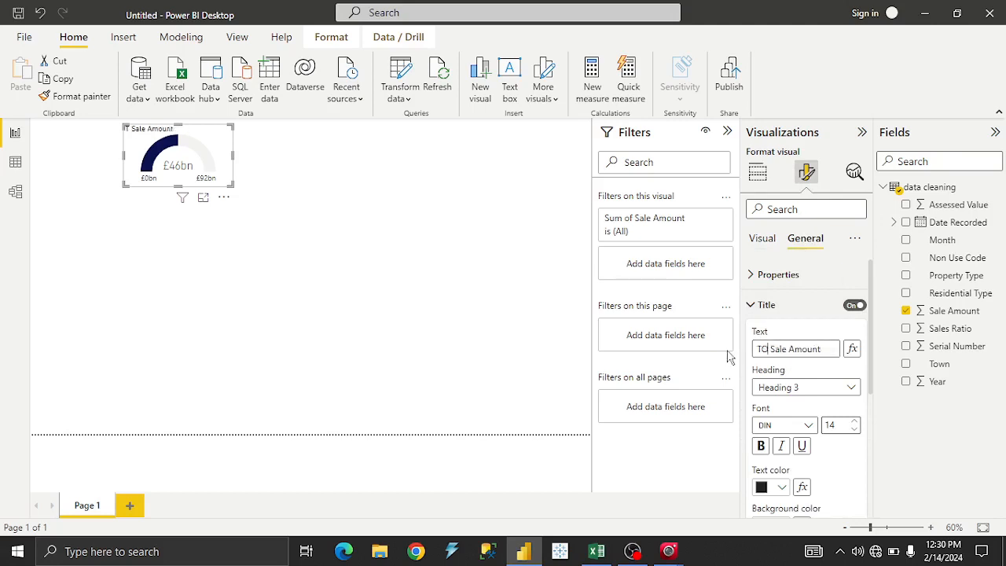
{"action": "type", "text": "otal"}
{"action": "key", "text": "End"}
{"action": "type", "text": "Re"}
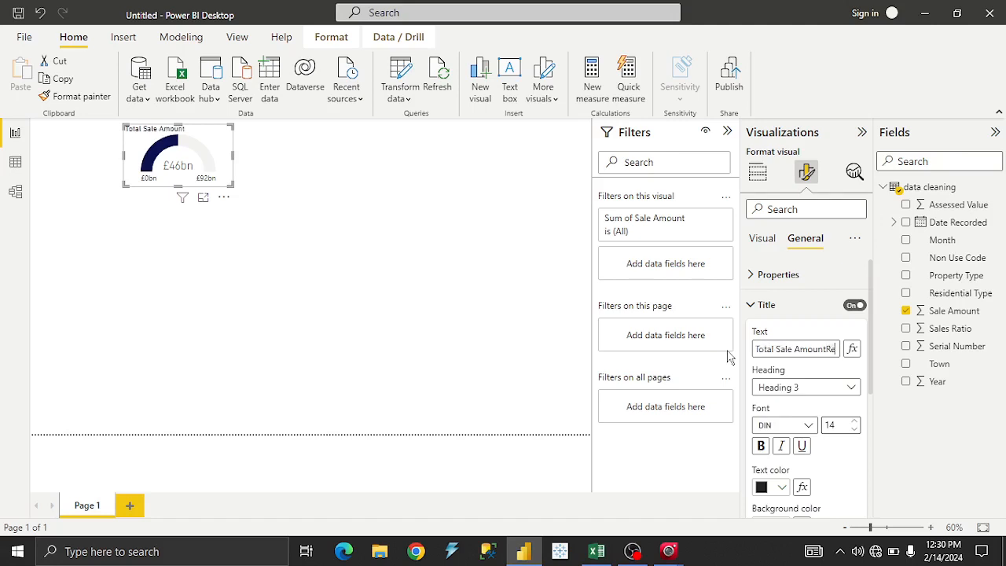
{"action": "key", "text": "BackSpace"}
{"action": "key", "text": "BackSpace"}
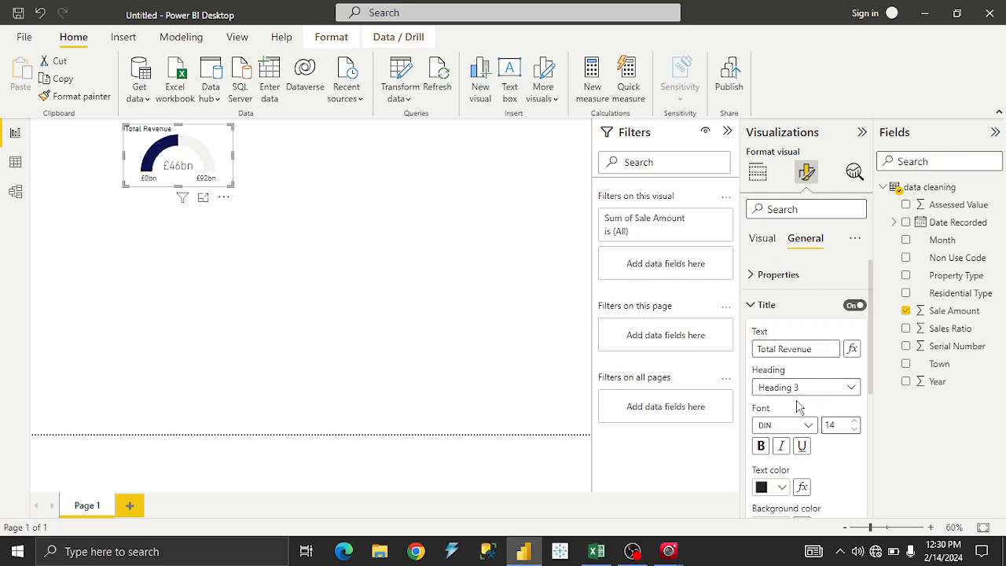
Step: Center the gauge's title horizontally, check the visual deselected, and select the gauge again
{"action": "scroll", "coordinate": [798, 417], "scroll_direction": "down", "scroll_amount": 3}
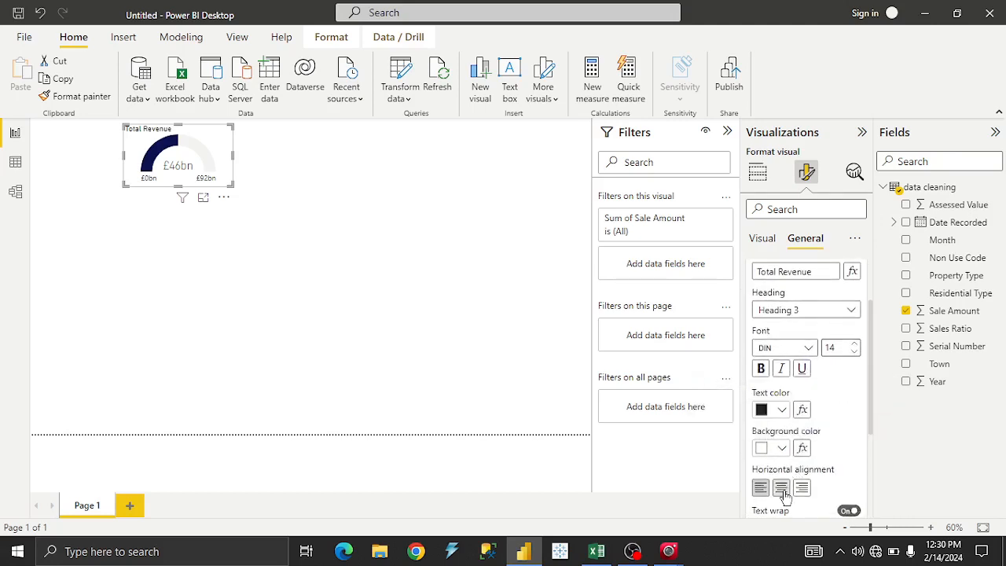
{"action": "left_click", "coordinate": [781, 489]}
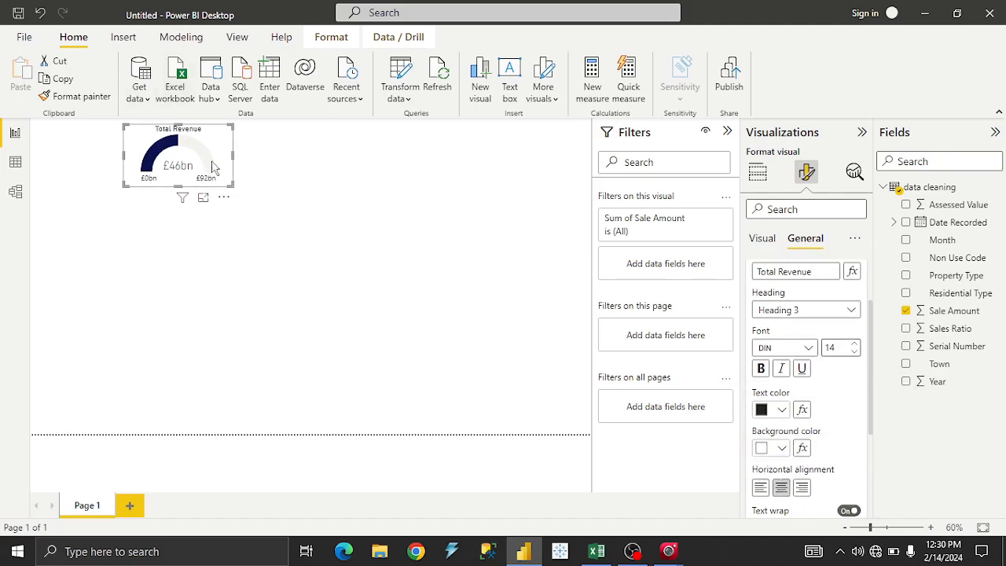
{"action": "left_click", "coordinate": [251, 184]}
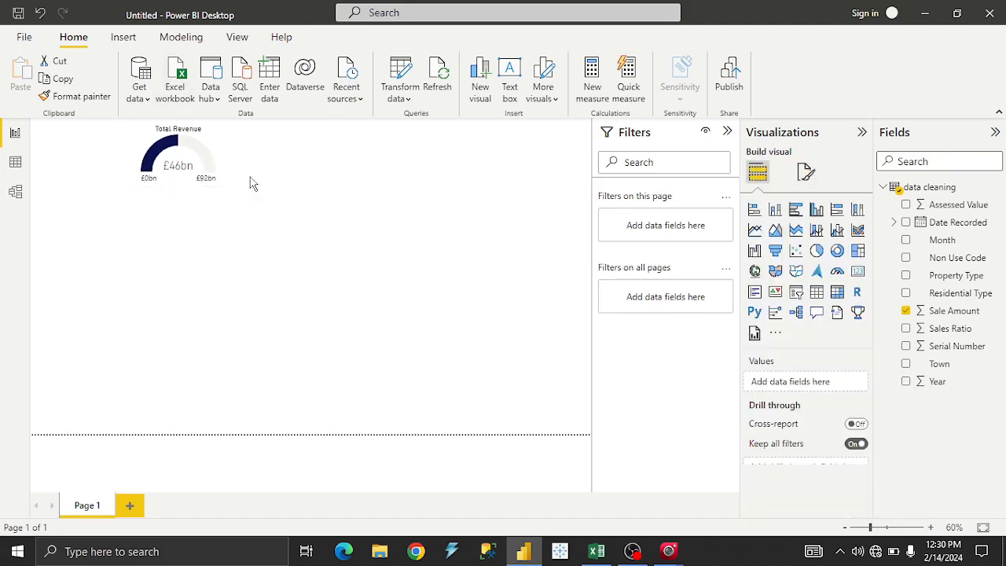
{"action": "left_click", "coordinate": [224, 169]}
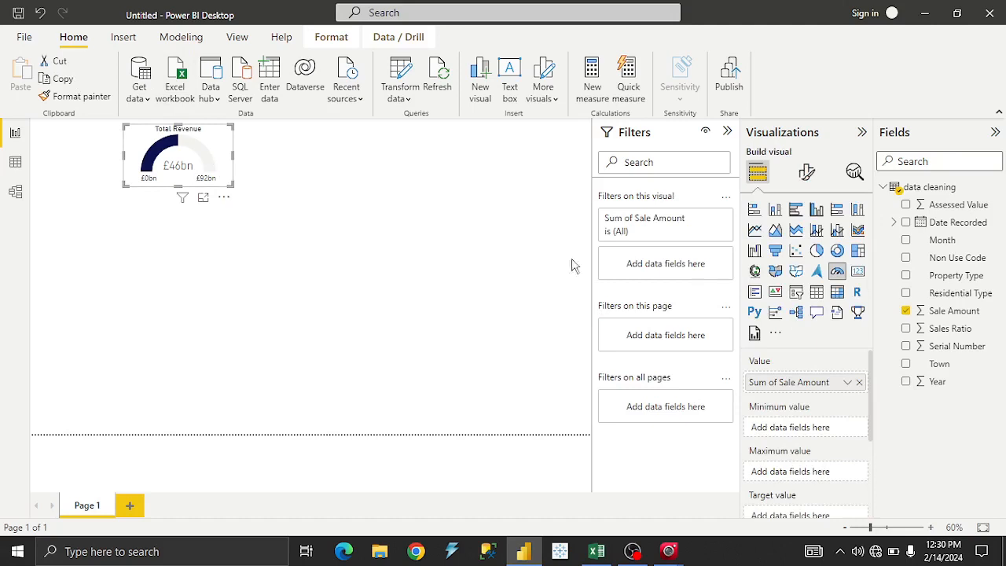
Step: Try a light grey background color on the Total Revenue gauge, and undo the change
{"action": "left_click", "coordinate": [806, 173]}
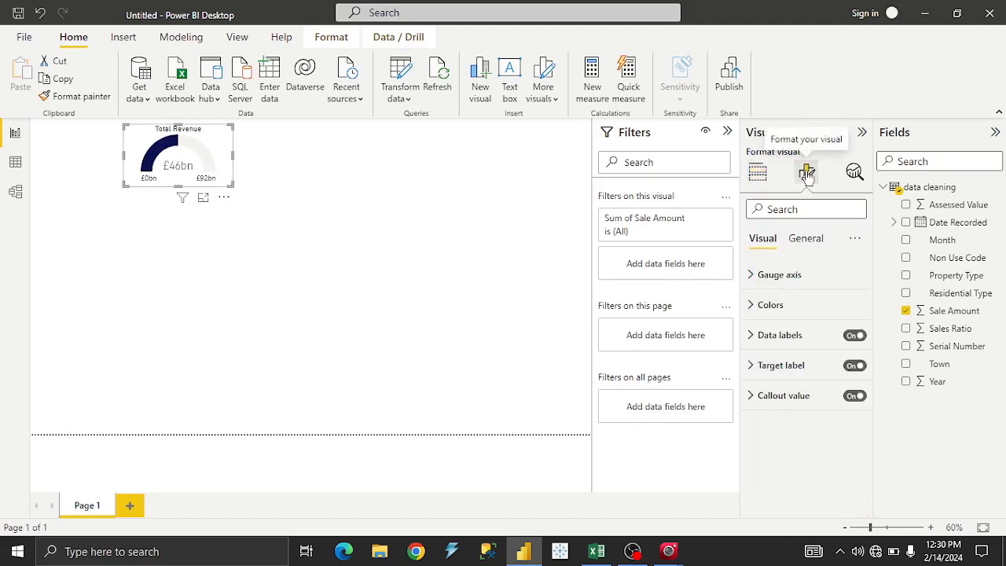
{"action": "left_click", "coordinate": [263, 166]}
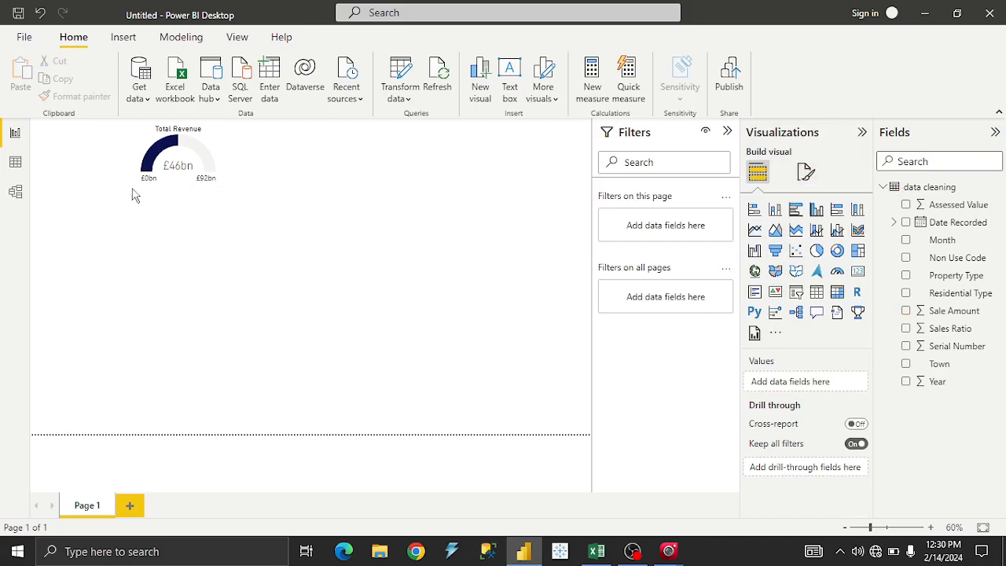
{"action": "left_click", "coordinate": [180, 141]}
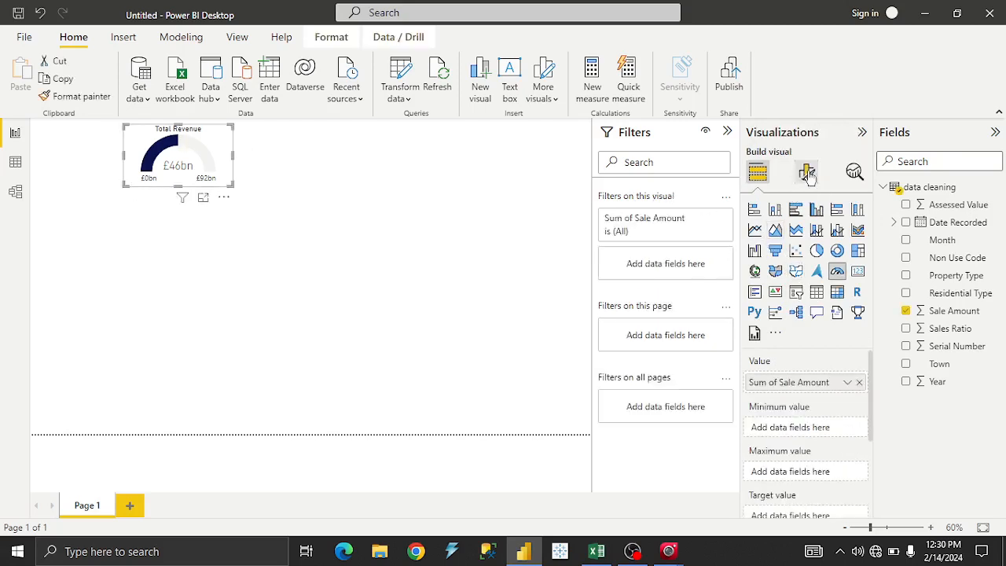
{"action": "left_click", "coordinate": [806, 172]}
{"action": "left_click", "coordinate": [818, 239]}
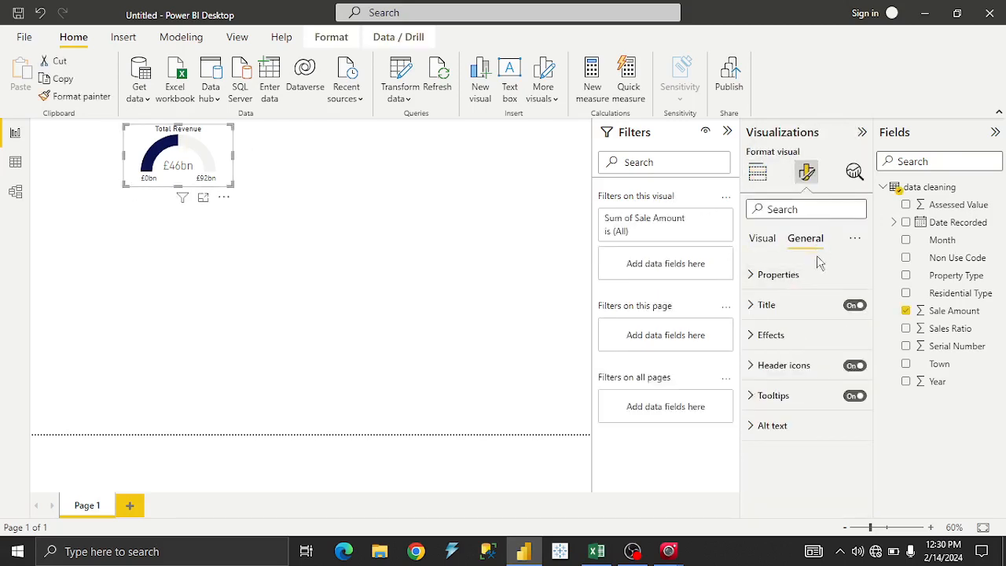
{"action": "left_click", "coordinate": [770, 335]}
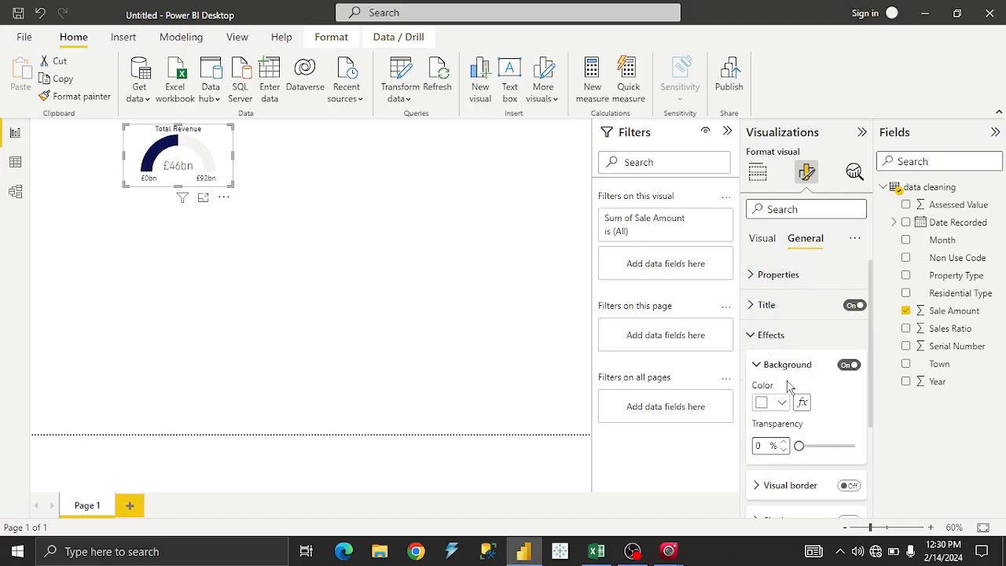
{"action": "left_click", "coordinate": [781, 403]}
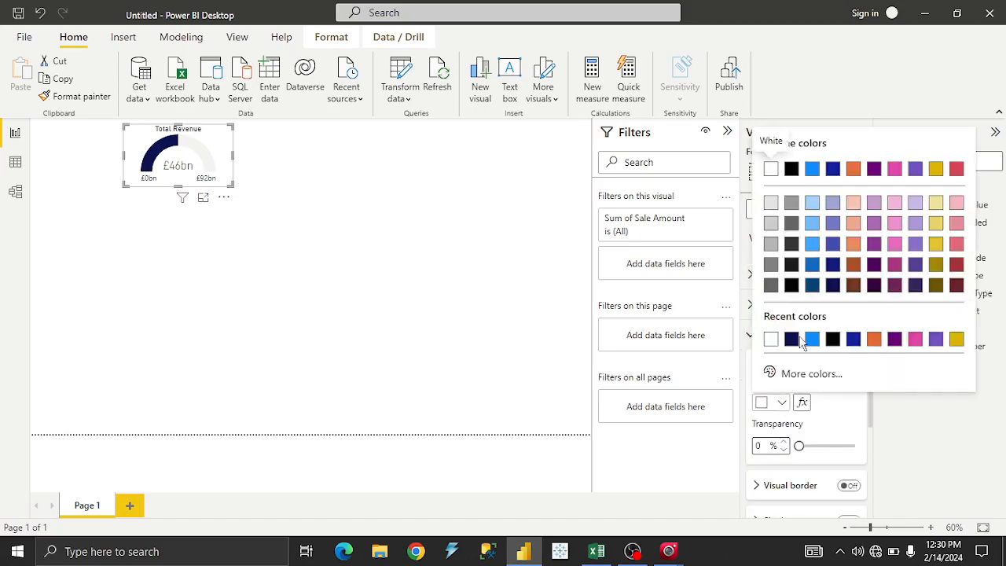
{"action": "left_click", "coordinate": [771, 223]}
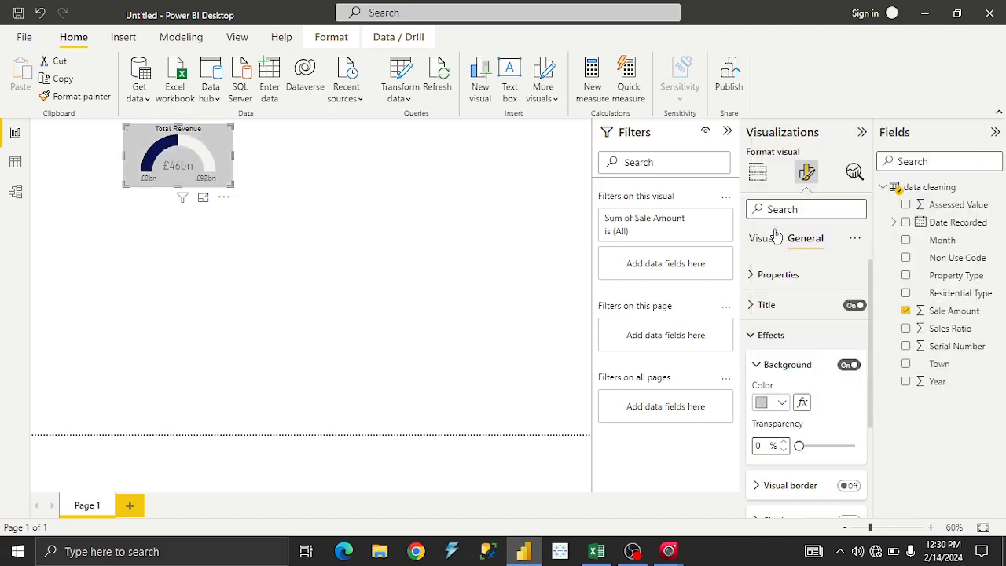
{"action": "left_click", "coordinate": [474, 297]}
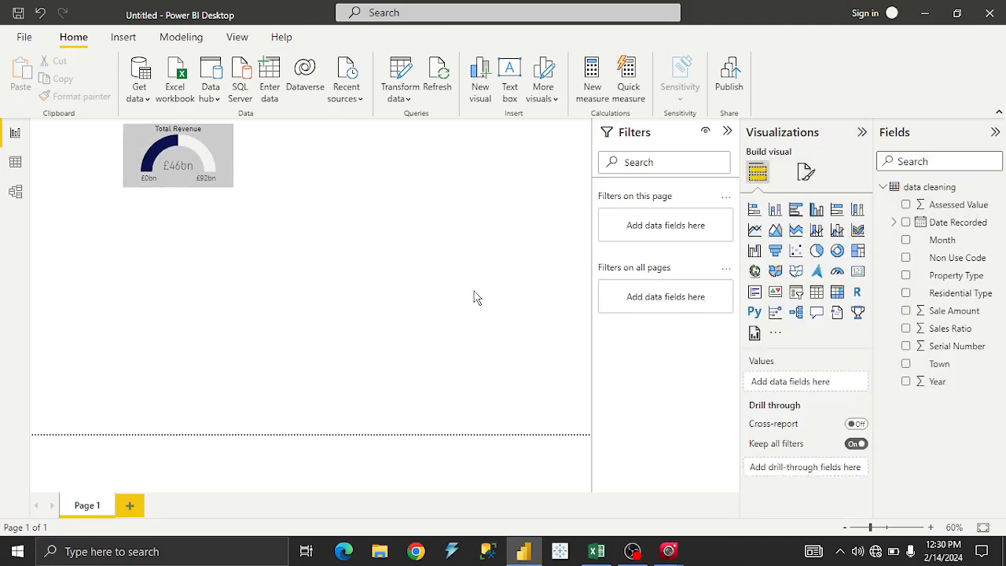
{"action": "key", "text": "ctrl+z"}
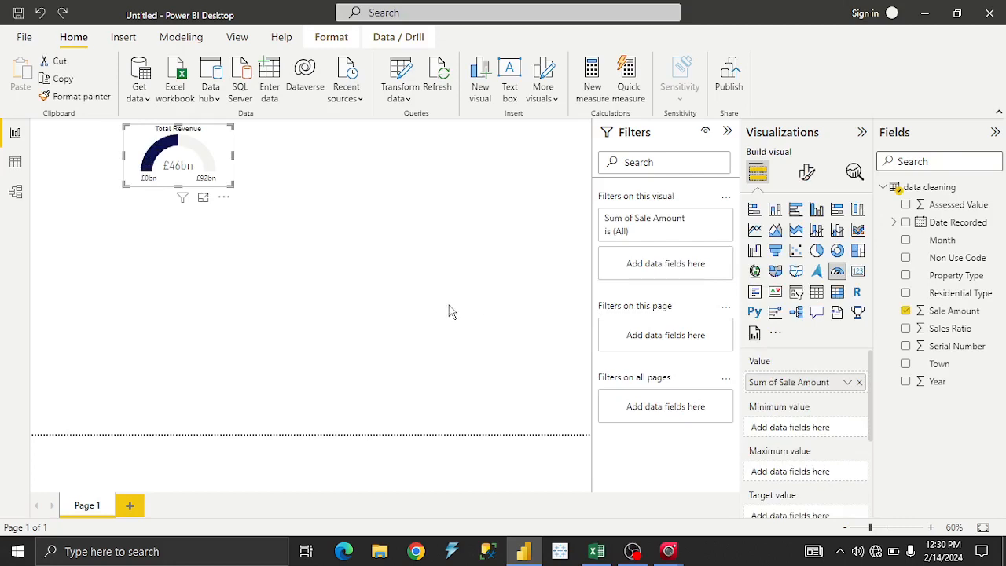
Step: Check the Excel dashboard for reference, and add a stacked column chart of Sale Amount by Property Type to the Power BI report
{"action": "left_click", "coordinate": [596, 550]}
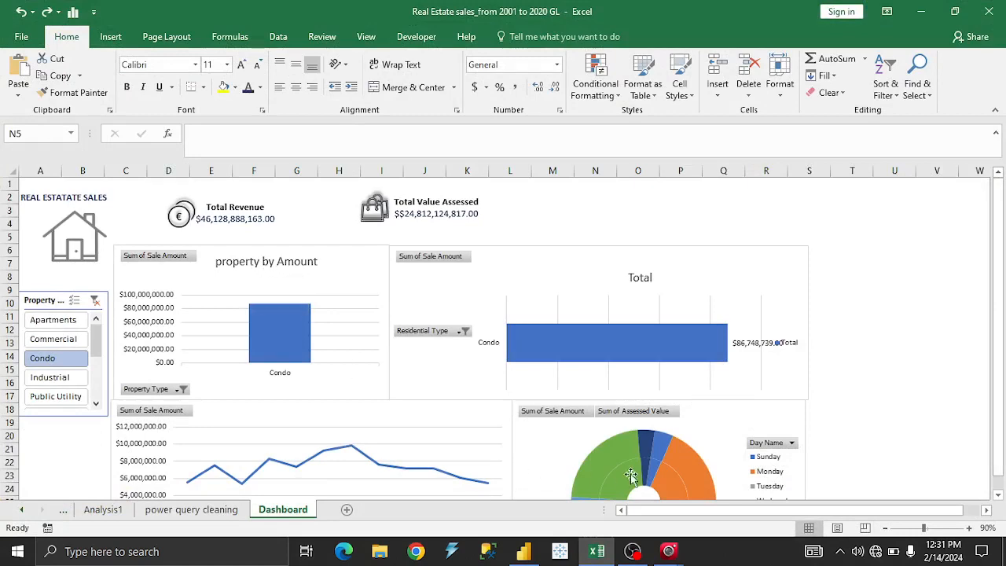
{"action": "left_click", "coordinate": [595, 547]}
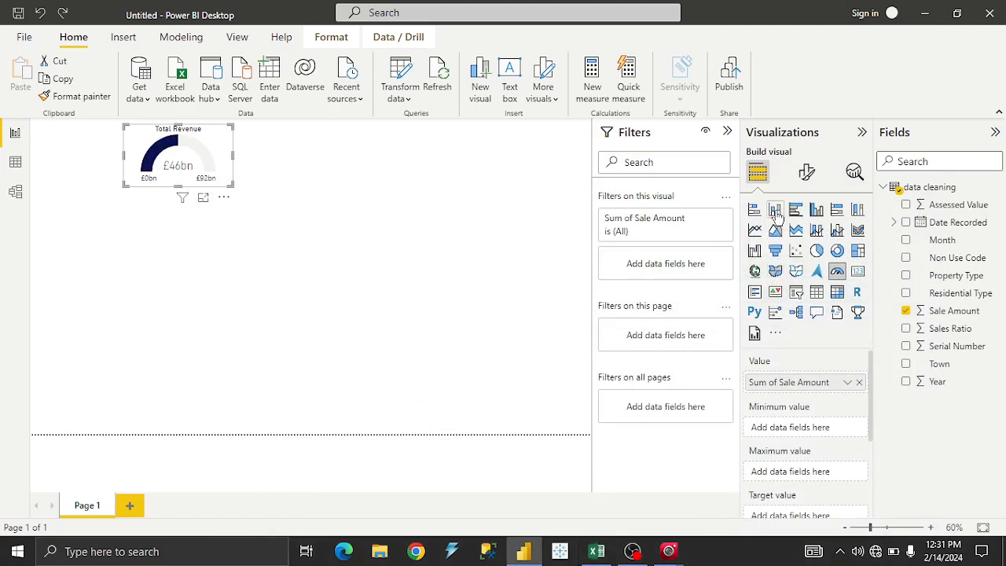
{"action": "left_click", "coordinate": [217, 267]}
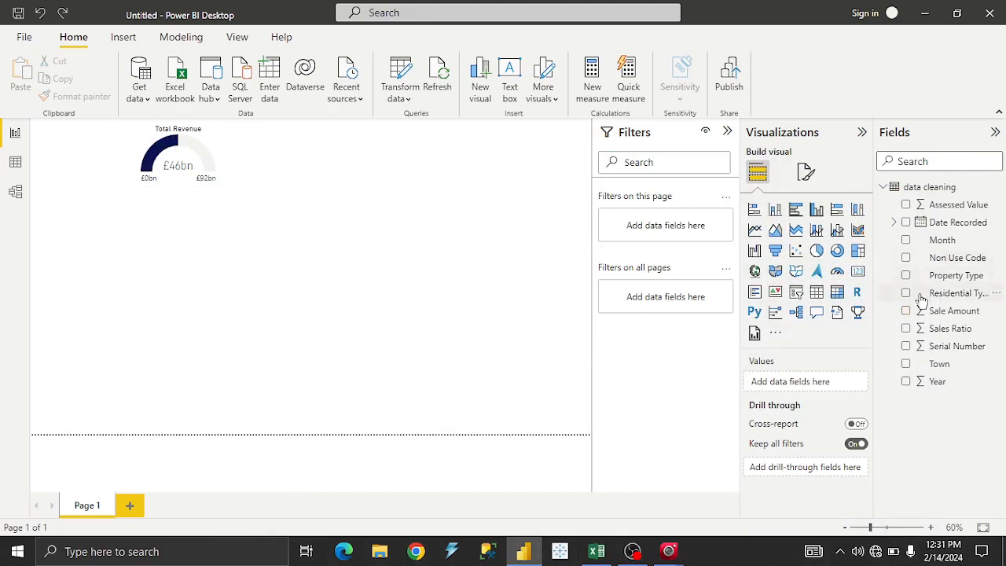
{"action": "left_click", "coordinate": [906, 276]}
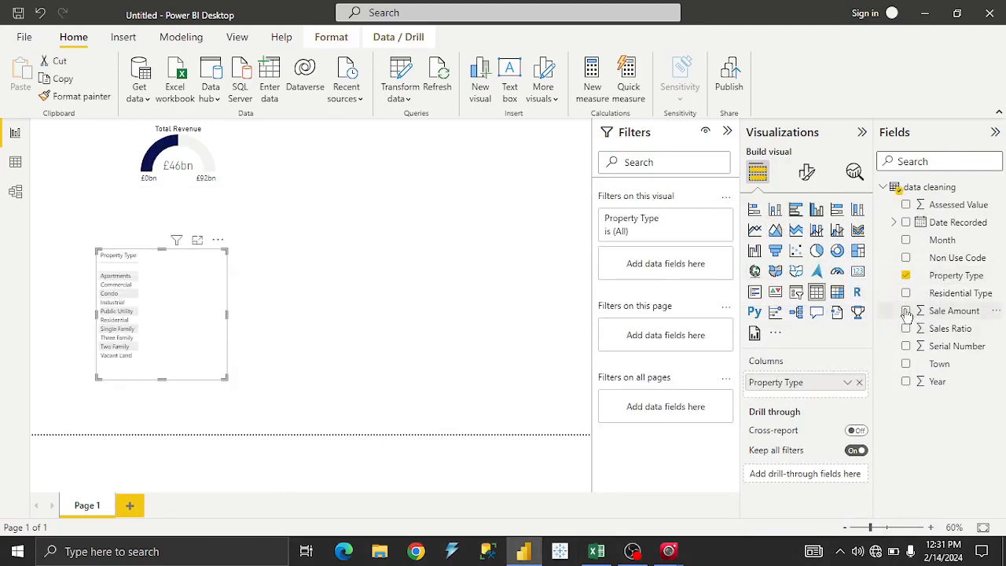
{"action": "left_click", "coordinate": [905, 311]}
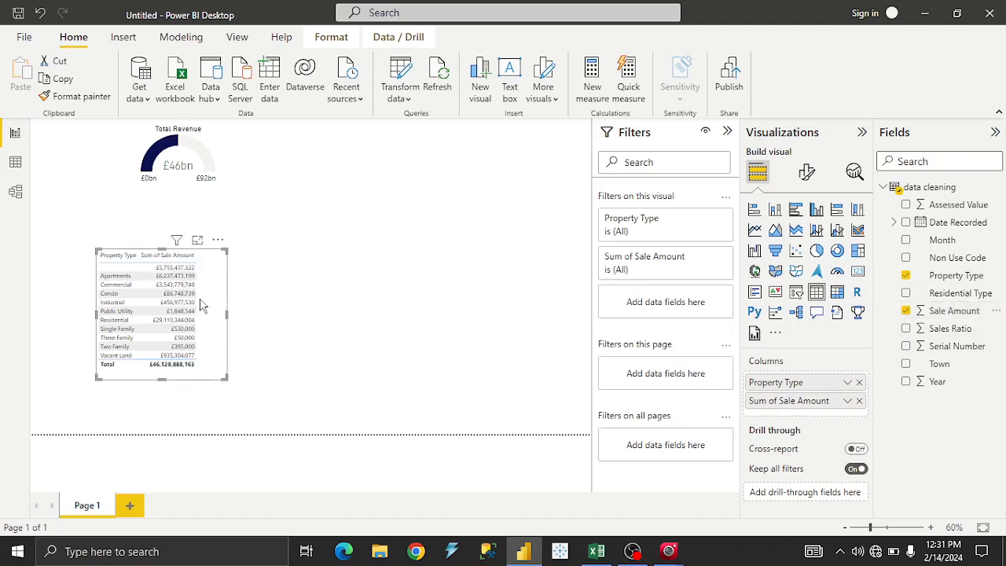
{"action": "left_click", "coordinate": [775, 209]}
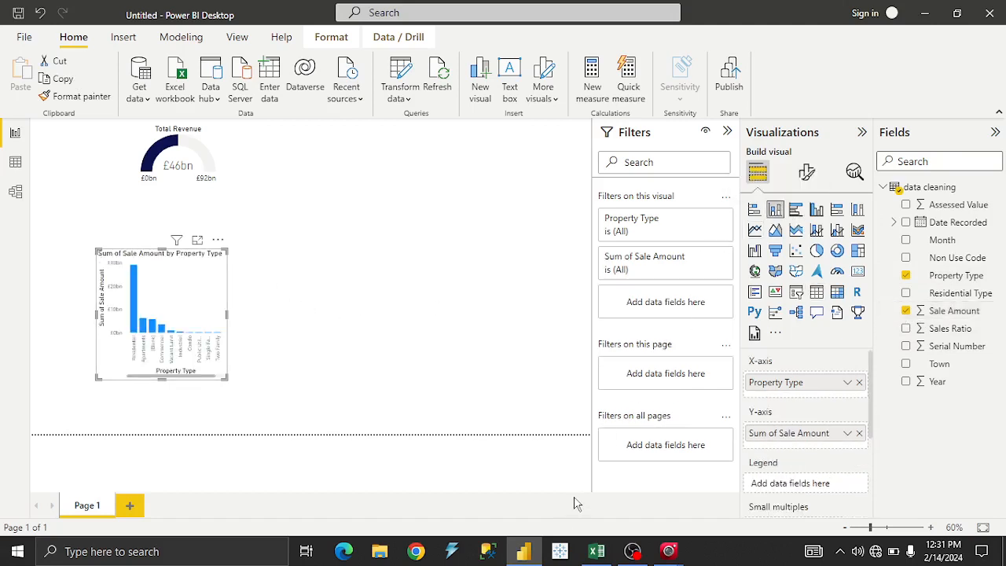
Step: Clear the property slicer's filter on the Excel dashboard and return to the Power BI report
{"action": "left_click", "coordinate": [597, 551]}
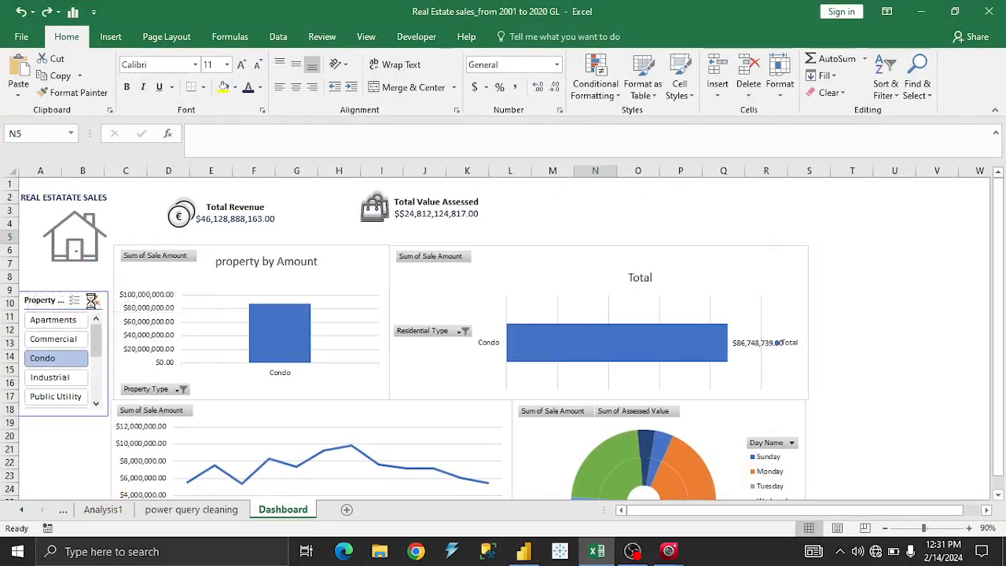
{"action": "left_click", "coordinate": [94, 301]}
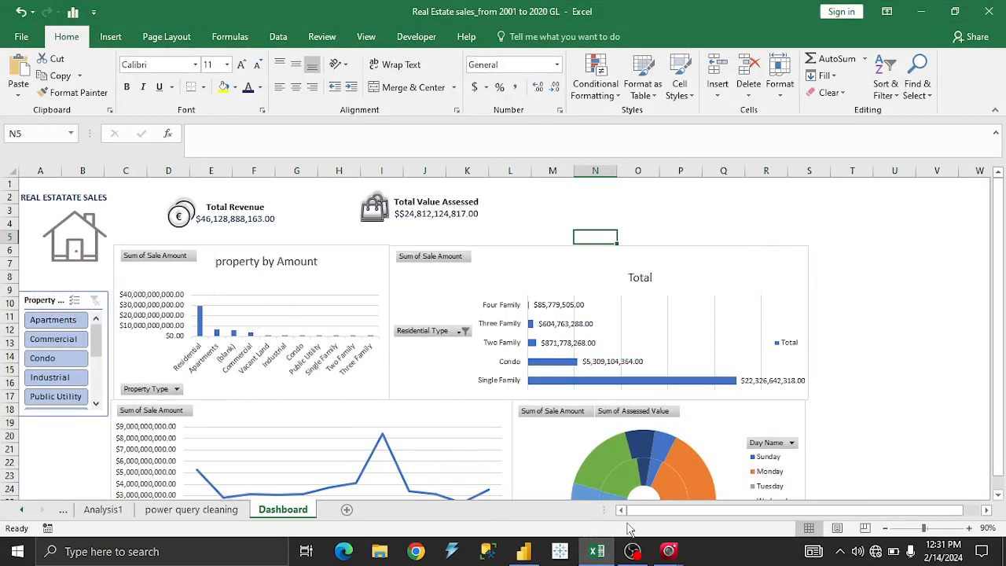
{"action": "left_click", "coordinate": [597, 551]}
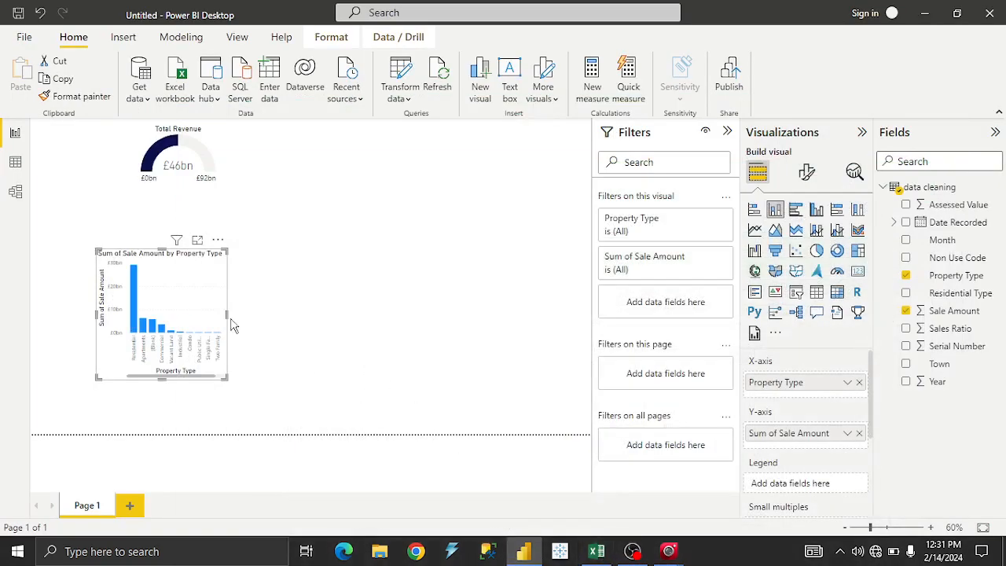
Step: Widen the column chart and place it directly below the gauge, and compare its Residential bar with the Excel dashboard
{"action": "left_click_drag", "start_coordinate": [229, 315], "coordinate": [352, 318]}
{"action": "left_click_drag", "start_coordinate": [253, 299], "coordinate": [206, 238]}
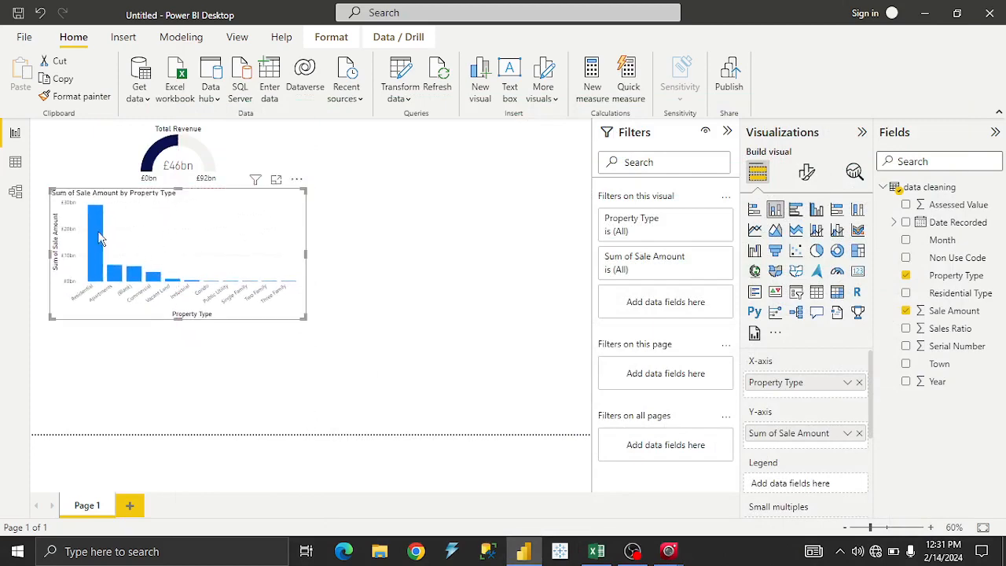
{"action": "mouse_move", "coordinate": [100, 238]}
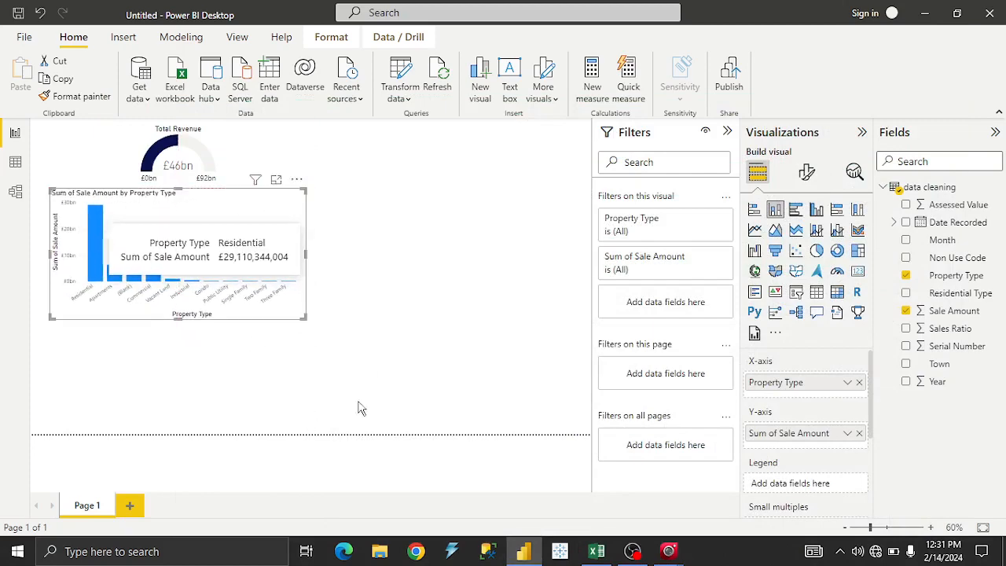
{"action": "left_click", "coordinate": [596, 550]}
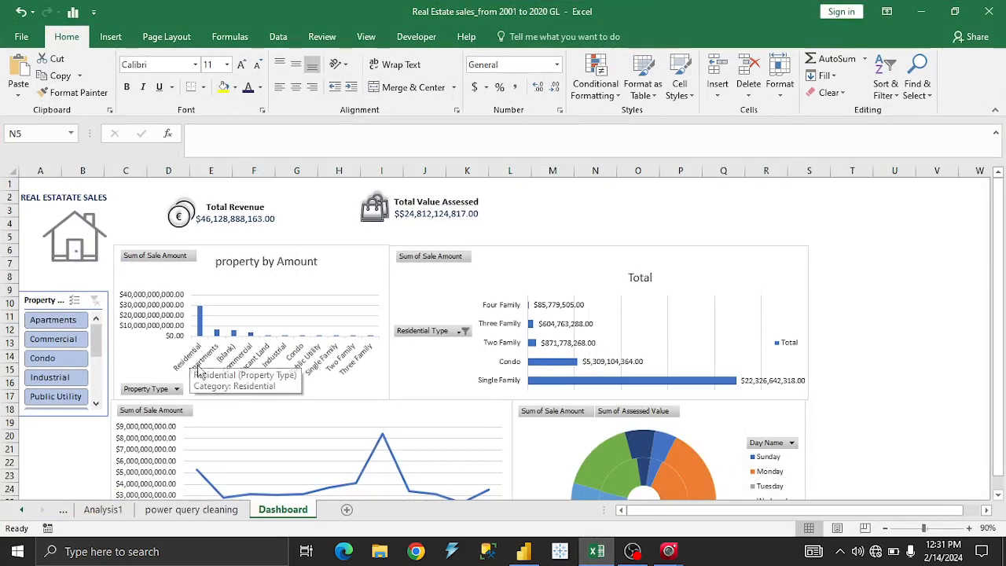
{"action": "left_click", "coordinate": [590, 552]}
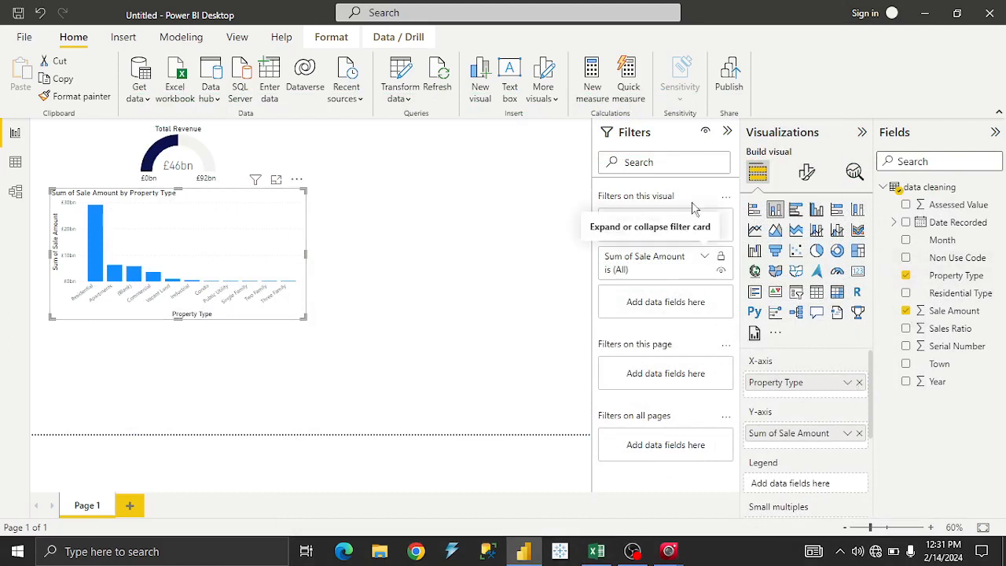
Step: Filter the column chart's Property Type to include everything except (Blank)
{"action": "left_click", "coordinate": [703, 256]}
{"action": "left_click", "coordinate": [704, 223]}
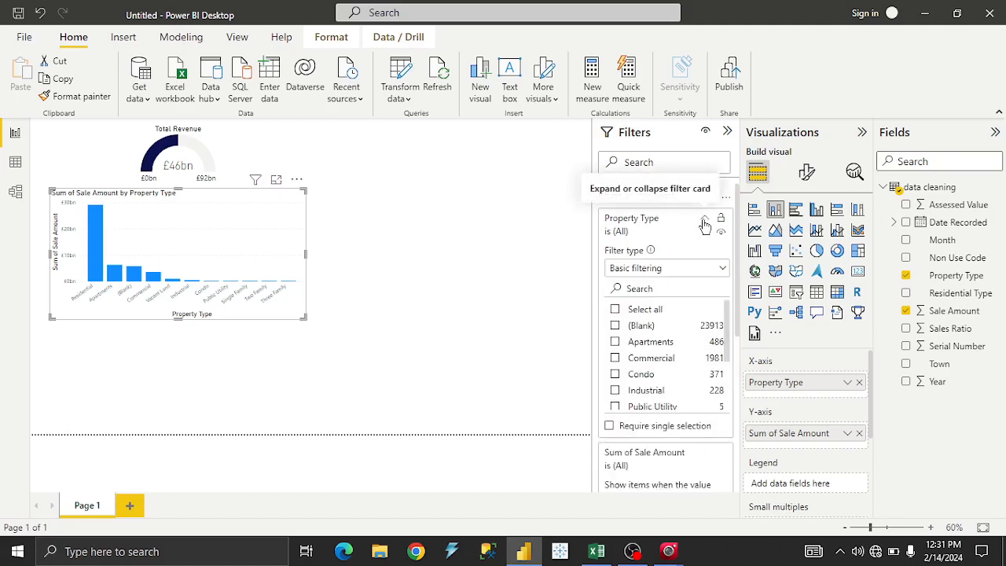
{"action": "left_click", "coordinate": [615, 327]}
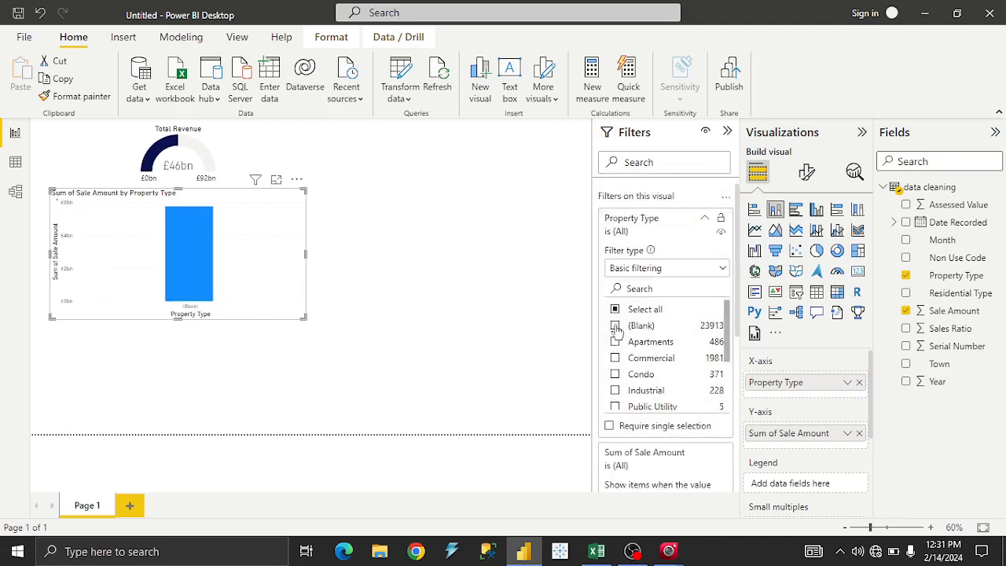
{"action": "left_click", "coordinate": [615, 310]}
{"action": "left_click", "coordinate": [615, 326]}
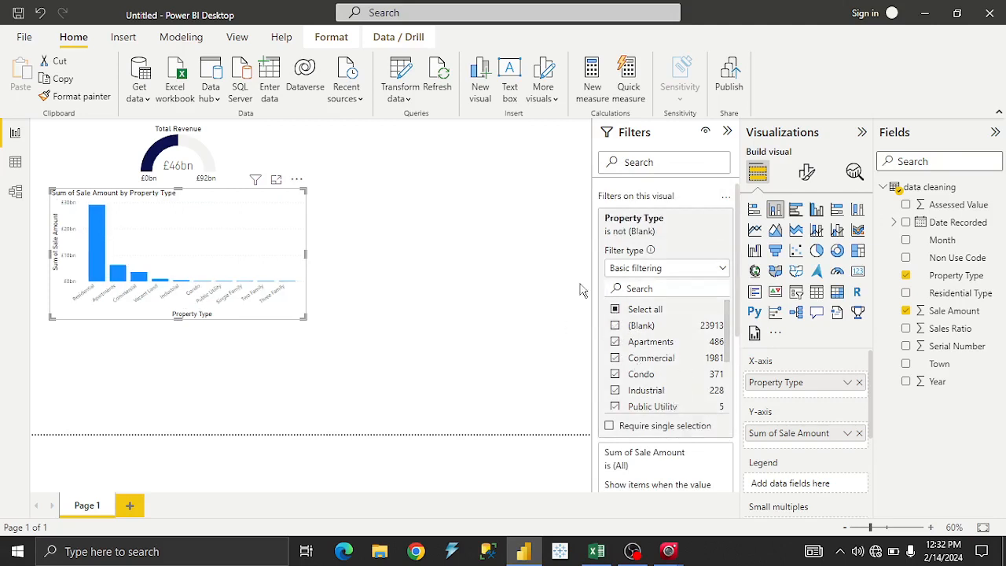
{"action": "left_click", "coordinate": [705, 218]}
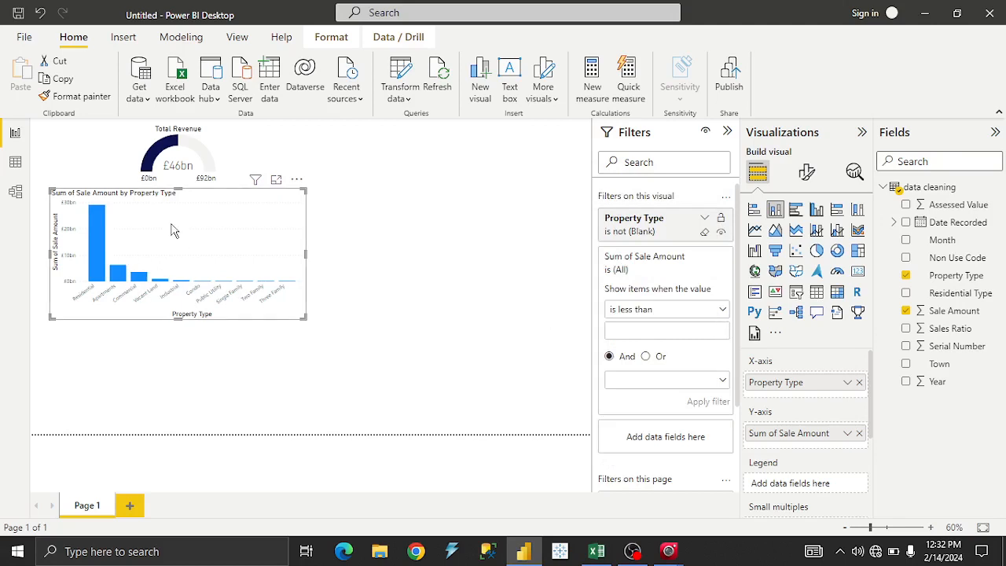
Step: View the column chart in focus mode, compare its Residential sale amount with the Excel dashboard's chart, and return to the report page
{"action": "left_click", "coordinate": [277, 181]}
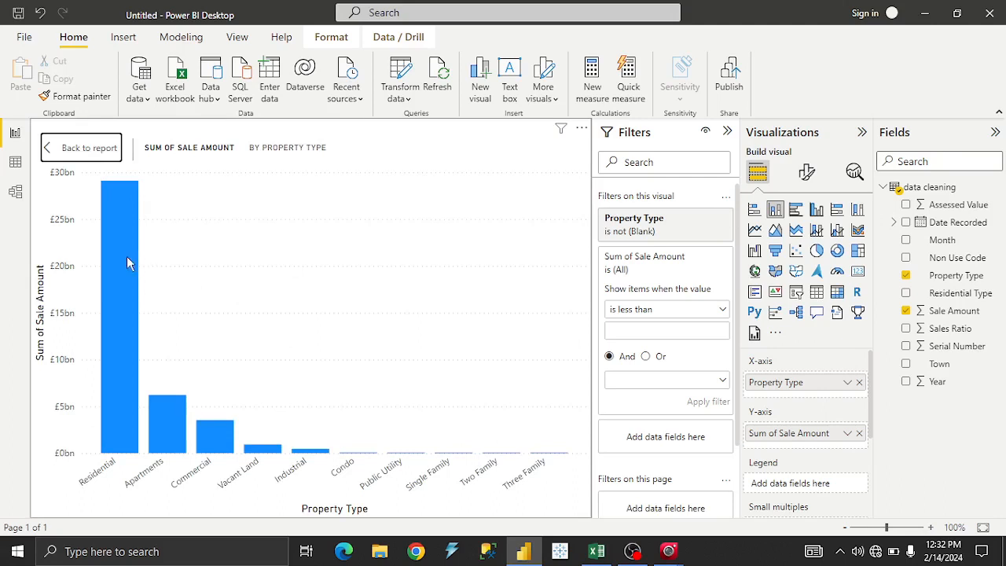
{"action": "mouse_move", "coordinate": [127, 258]}
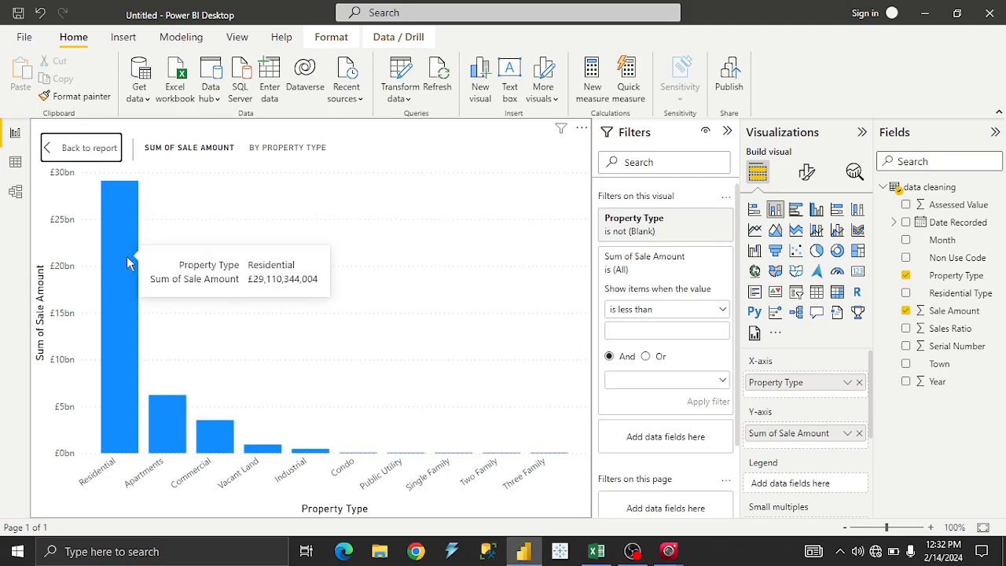
{"action": "left_click", "coordinate": [599, 551]}
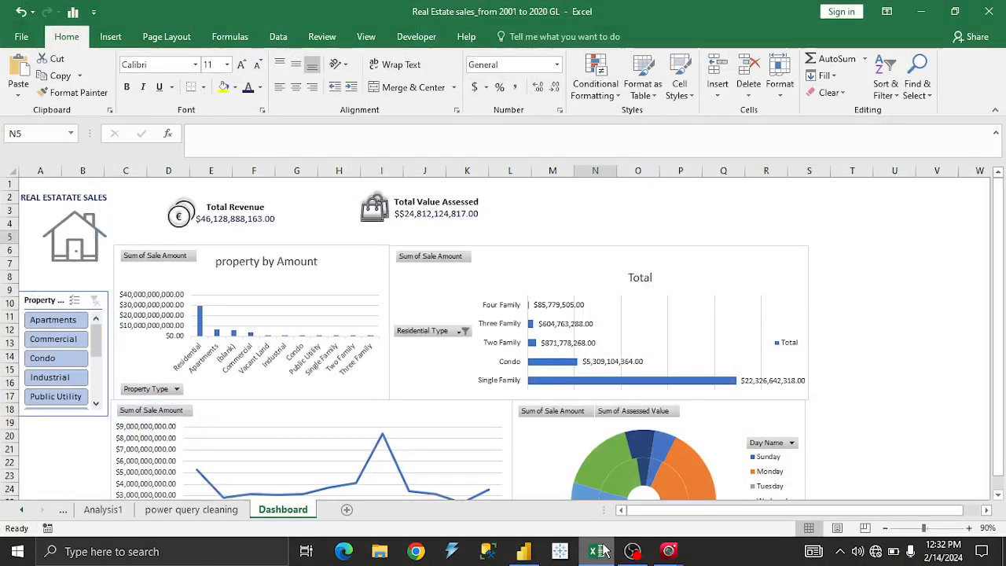
{"action": "mouse_move", "coordinate": [200, 322]}
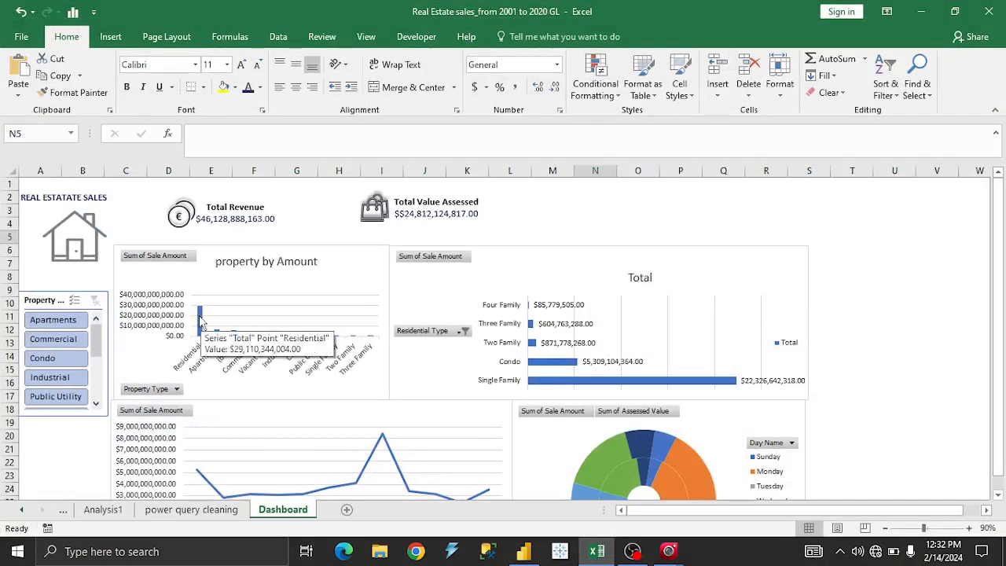
{"action": "left_click", "coordinate": [594, 551]}
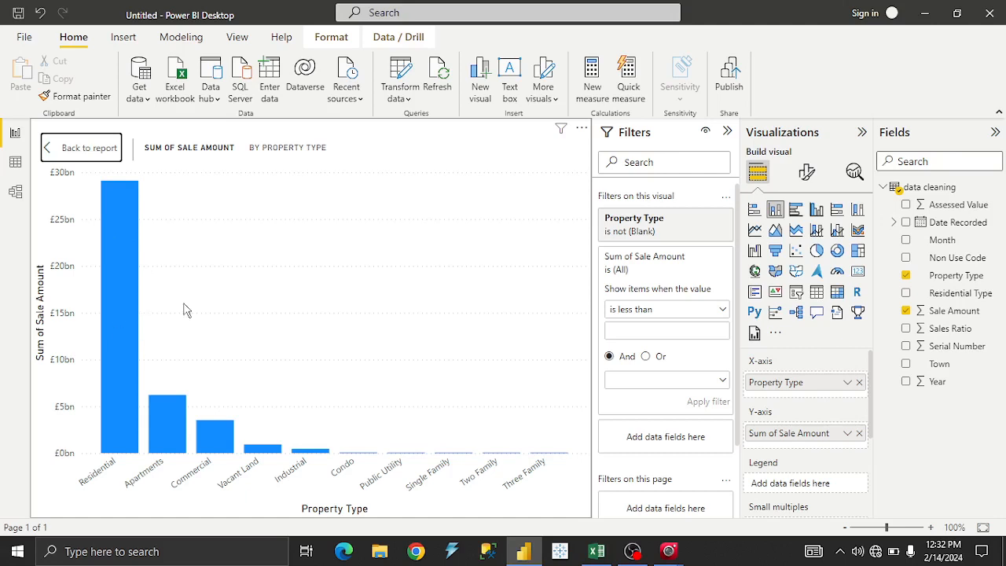
{"action": "left_click", "coordinate": [113, 151]}
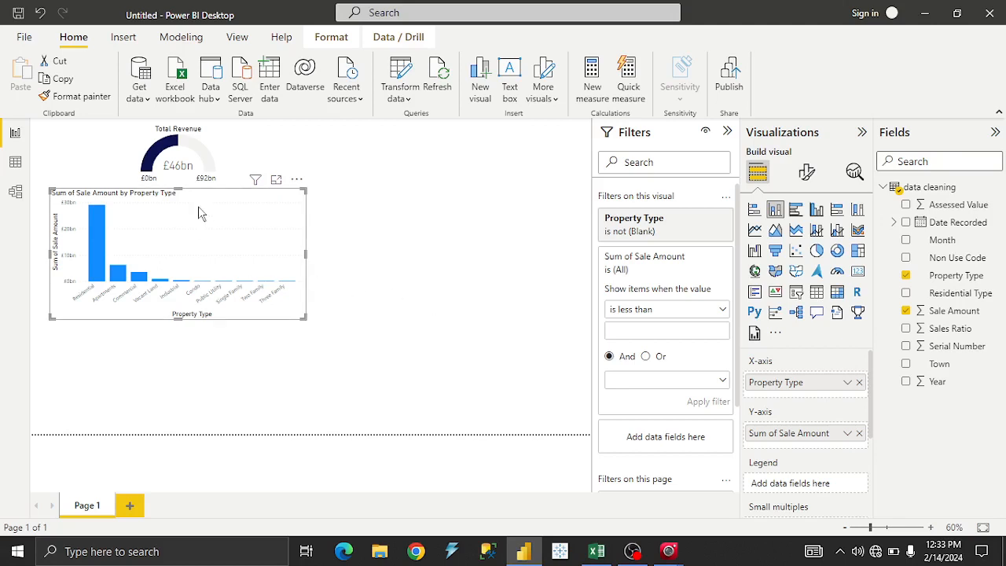
Step: Shift the column chart slightly to the right on the page and add Sales Ratio as its legend
{"action": "mouse_move", "coordinate": [199, 206]}
{"action": "left_mouse_down"}
{"action": "mouse_move", "coordinate": [214, 211]}
{"action": "mouse_move", "coordinate": [199, 206]}
{"action": "left_mouse_up"}
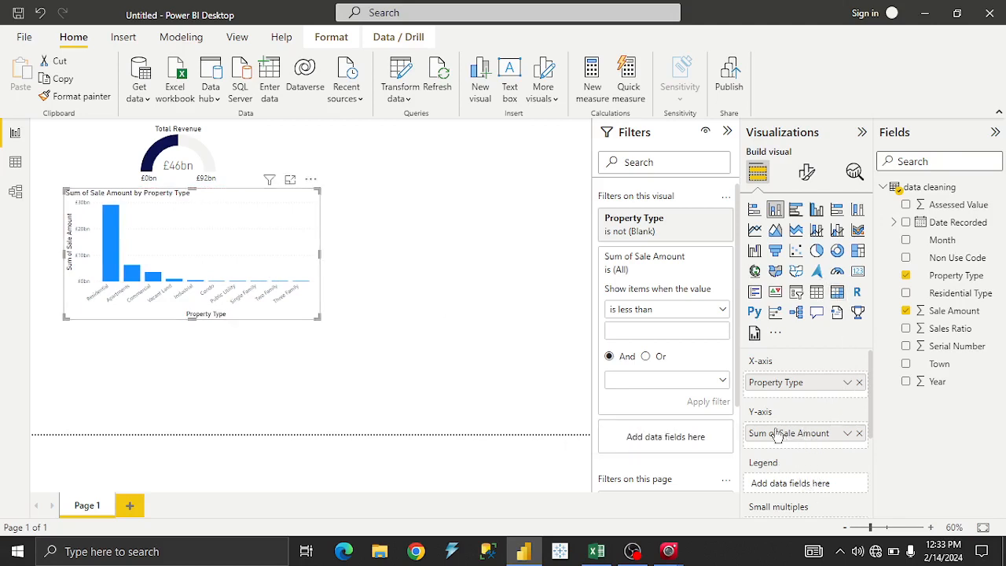
{"action": "left_click_drag", "start_coordinate": [871, 397], "coordinate": [872, 413]}
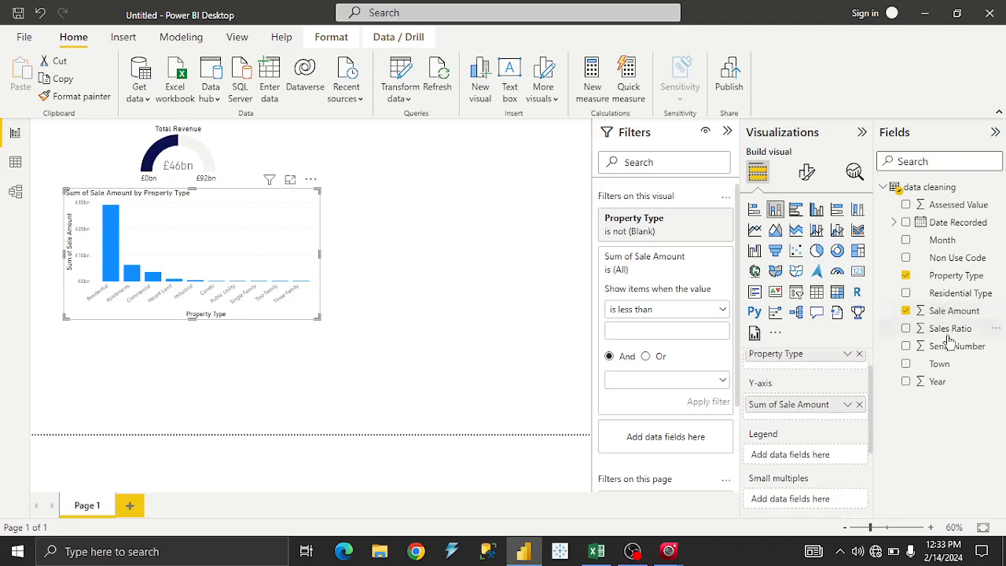
{"action": "left_click_drag", "start_coordinate": [947, 334], "coordinate": [812, 459]}
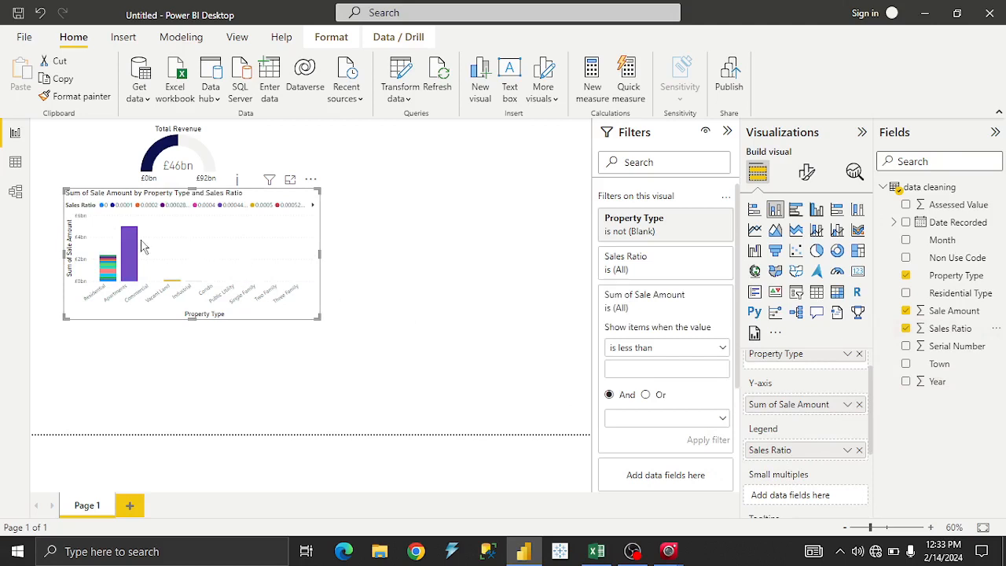
Step: Check the column chart's Apartments bar in focus mode, remove Sales Ratio from its legend, and return to the report page
{"action": "left_click", "coordinate": [288, 180]}
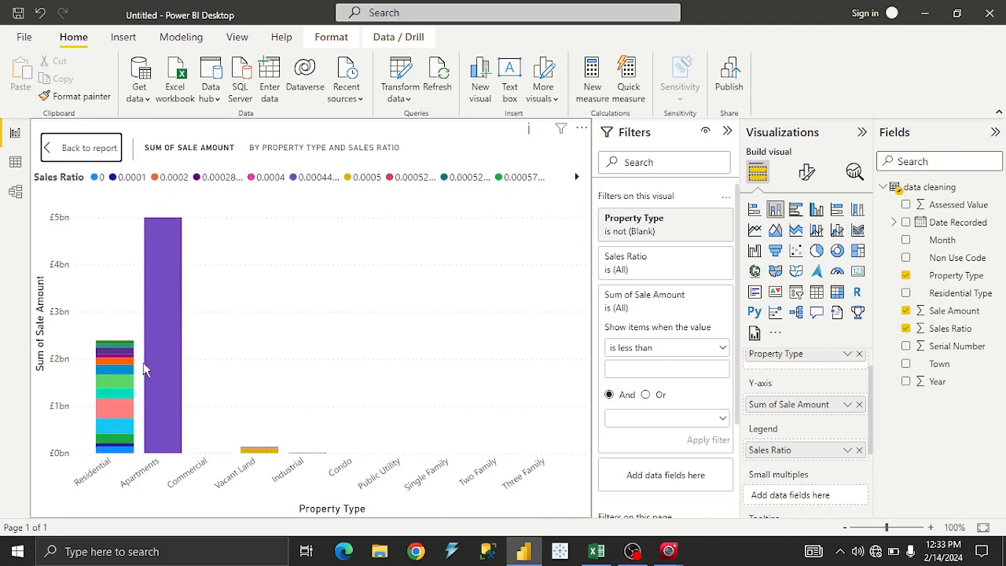
{"action": "mouse_move", "coordinate": [157, 322]}
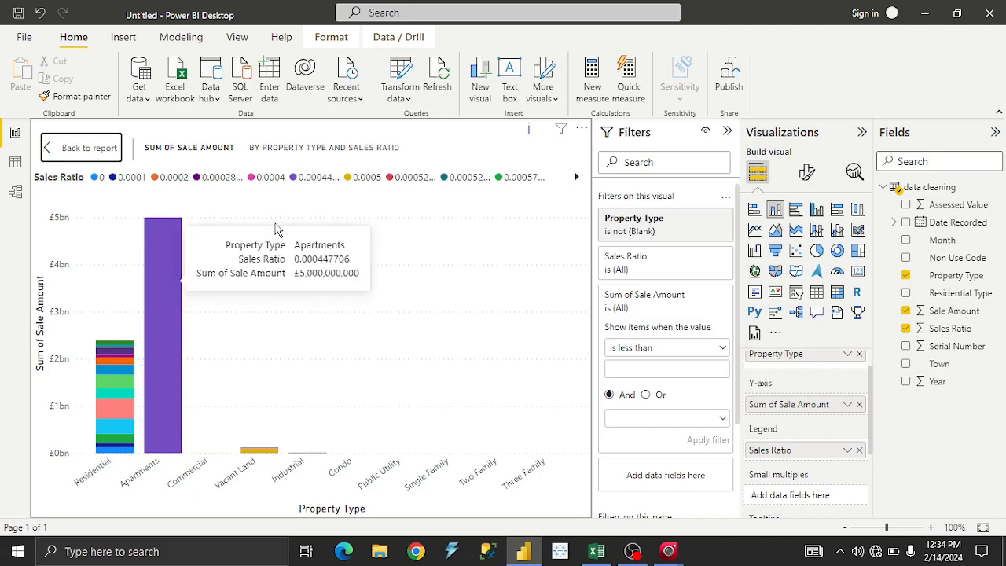
{"action": "left_click", "coordinate": [859, 451]}
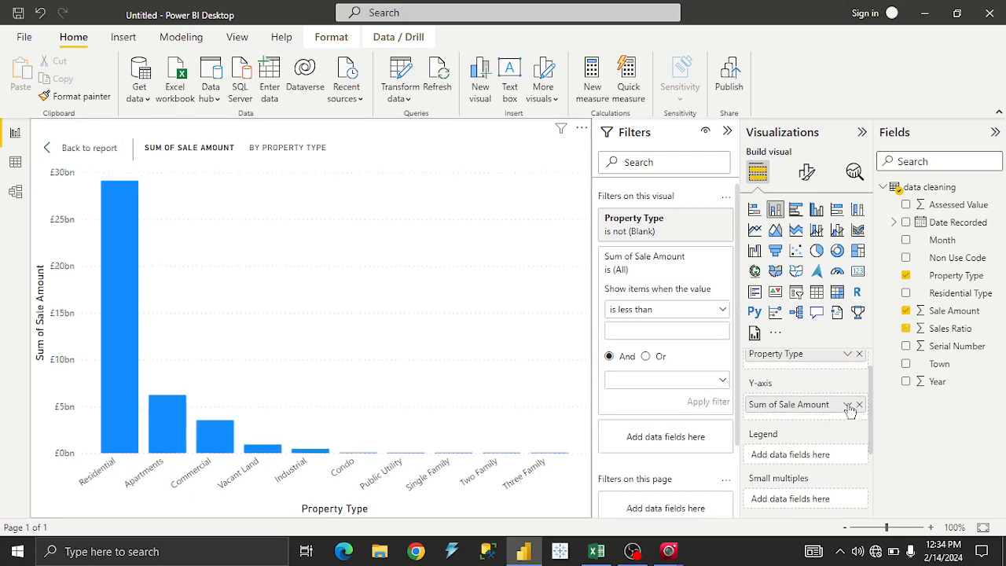
{"action": "left_click", "coordinate": [847, 403]}
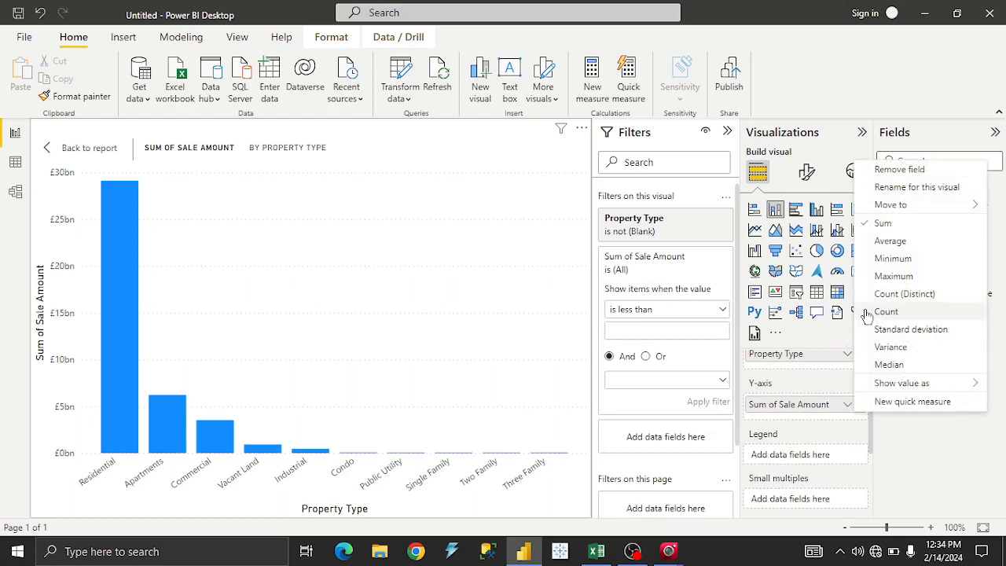
{"action": "left_click", "coordinate": [400, 329]}
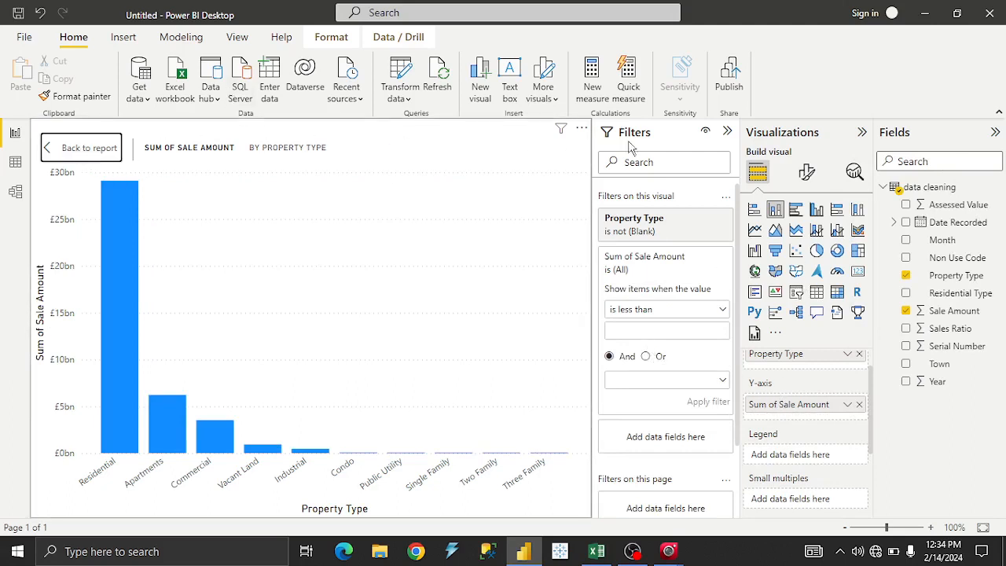
{"action": "left_click", "coordinate": [83, 149]}
Step: Change the default colour of the Property Type chart's columns to the recently used dark navy
{"action": "left_click", "coordinate": [806, 171]}
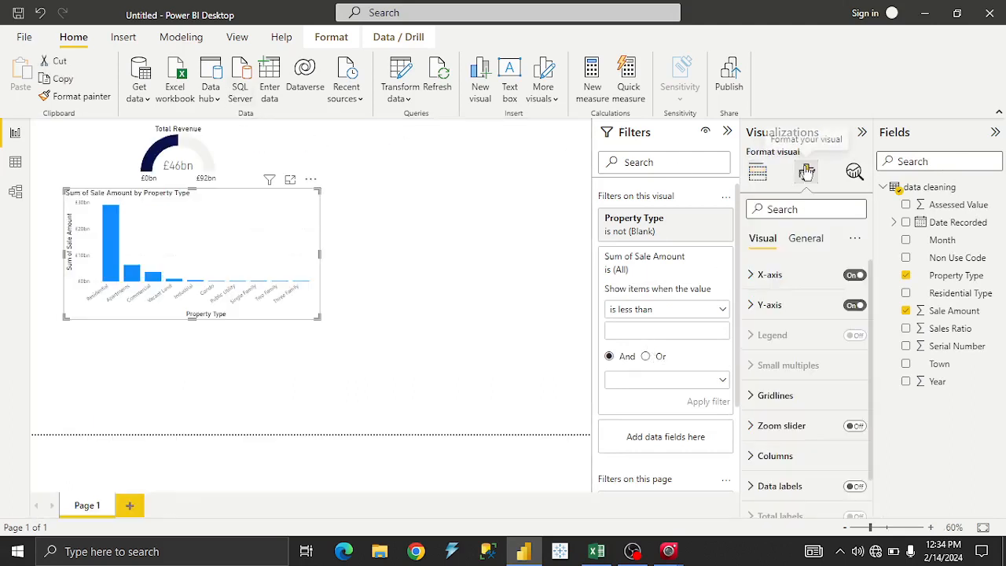
{"action": "left_click", "coordinate": [774, 403]}
{"action": "scroll", "coordinate": [774, 471], "scroll_direction": "down", "scroll_amount": 4}
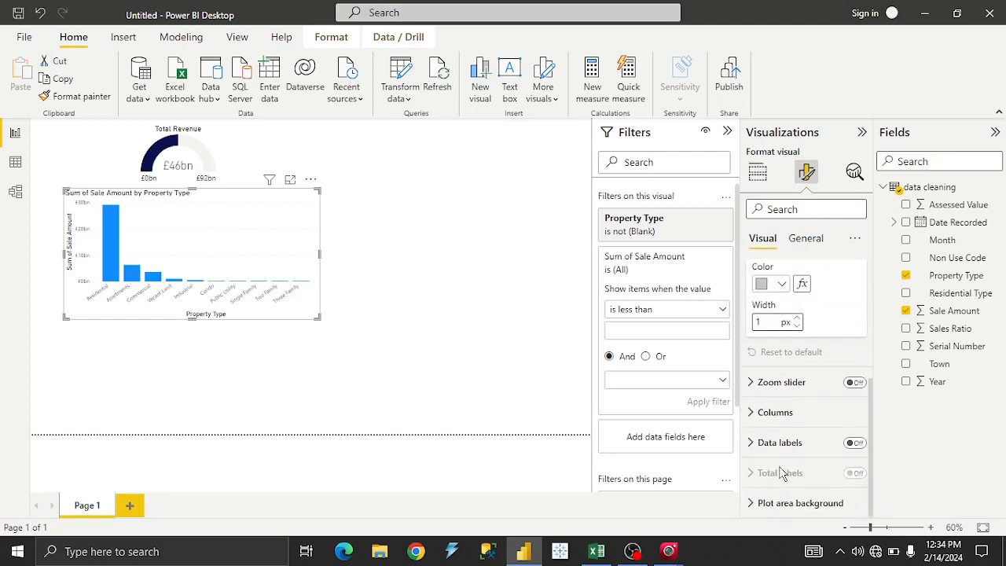
{"action": "left_click", "coordinate": [774, 412]}
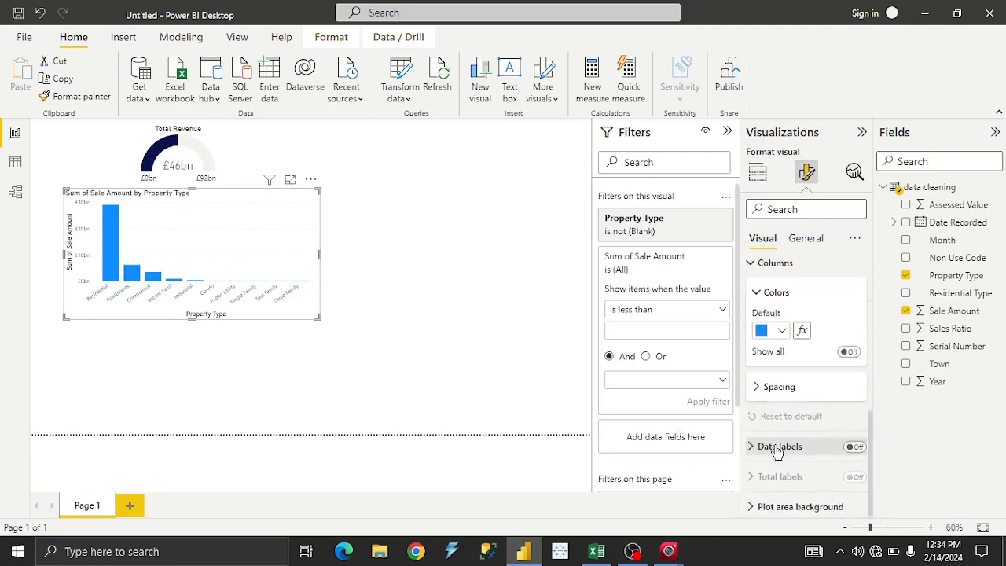
{"action": "left_click", "coordinate": [781, 328]}
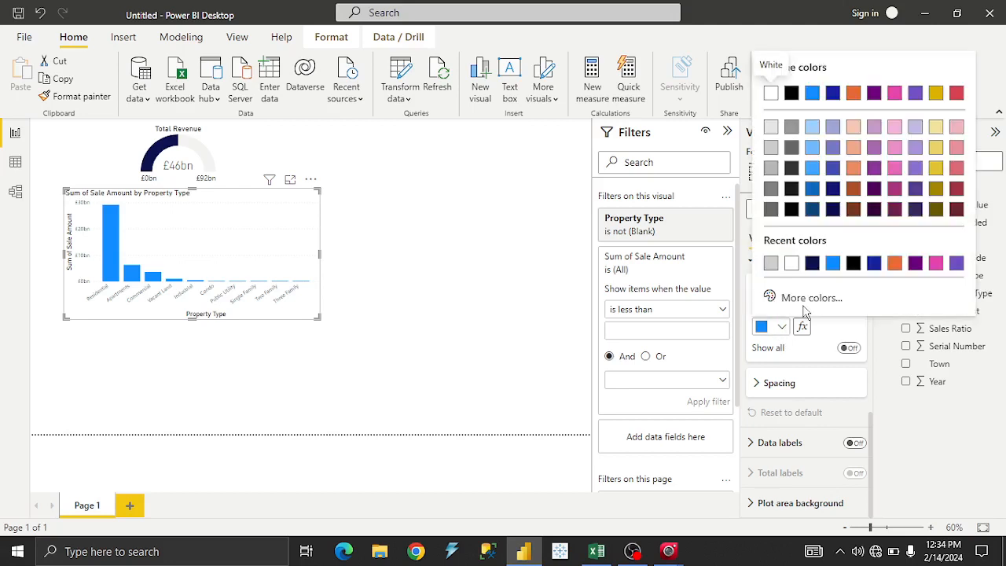
{"action": "left_click", "coordinate": [811, 264]}
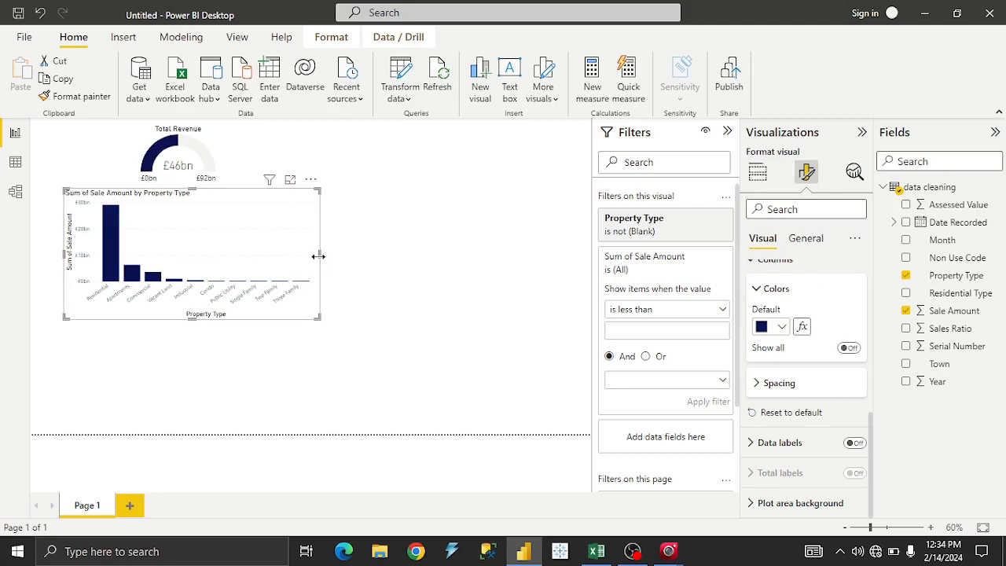
Step: Narrow the column chart from its outer edge so it is centred beneath the Total Revenue gauge
{"action": "left_click_drag", "start_coordinate": [306, 257], "coordinate": [293, 257]}
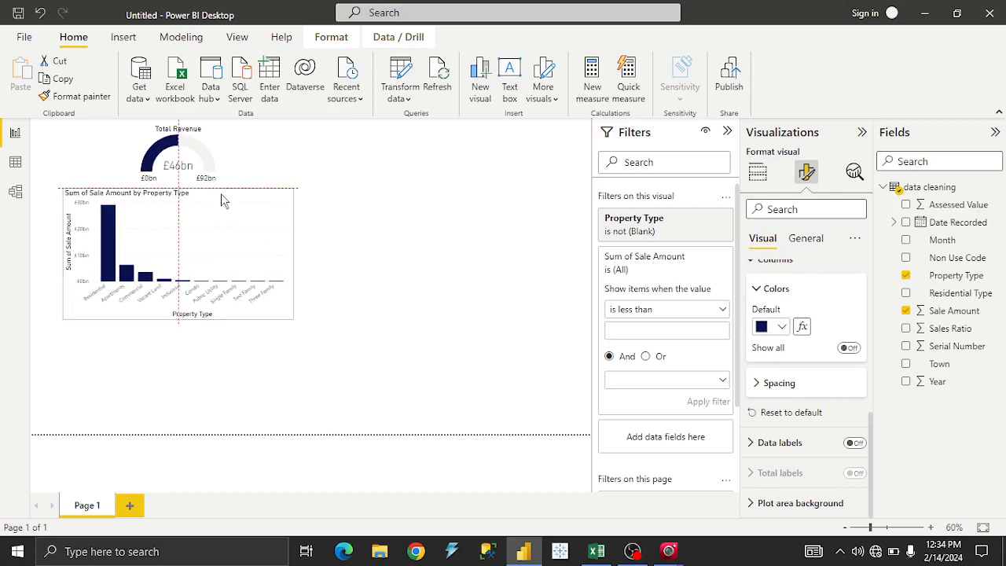
{"action": "left_click", "coordinate": [354, 273]}
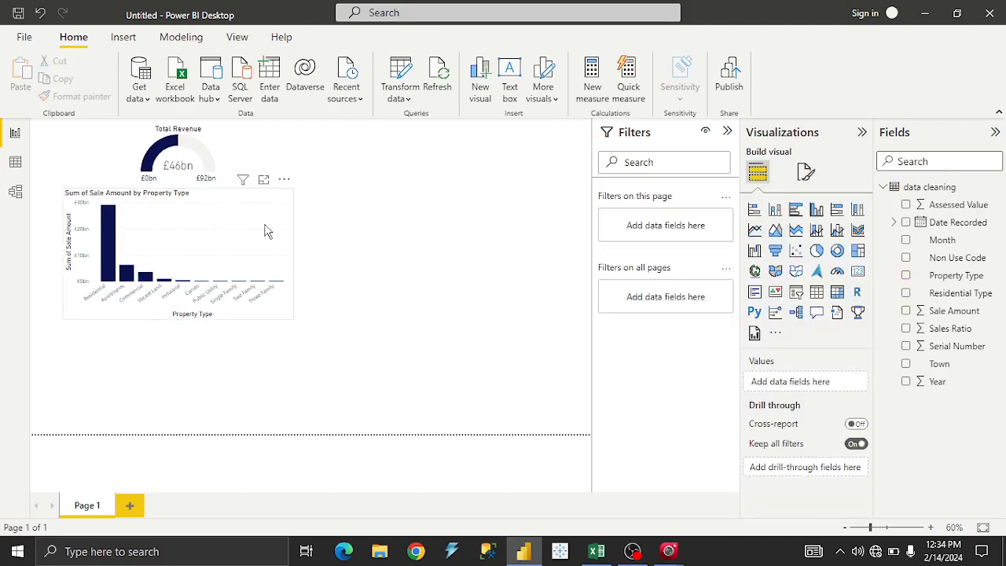
{"action": "left_click", "coordinate": [265, 231]}
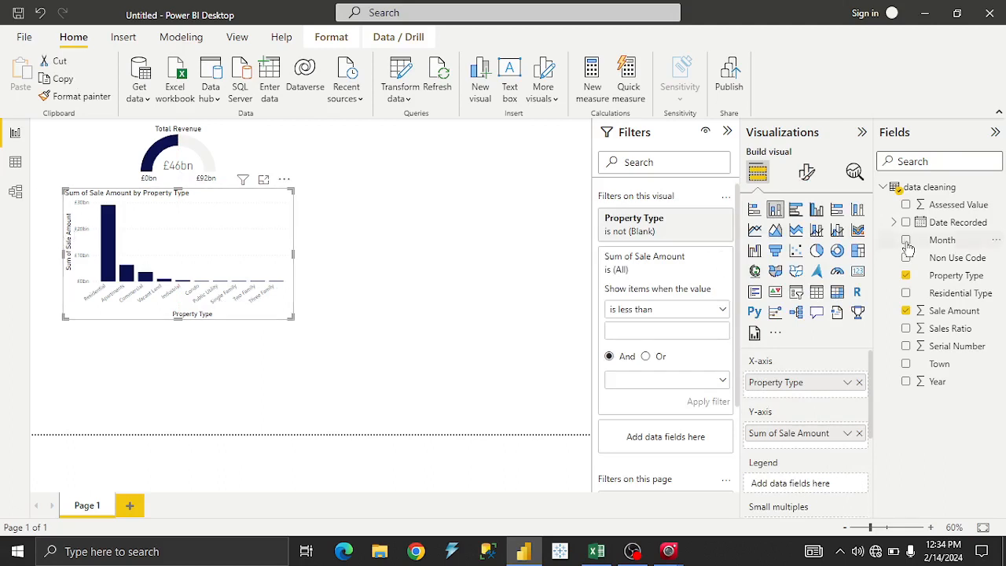
{"action": "left_click", "coordinate": [359, 226]}
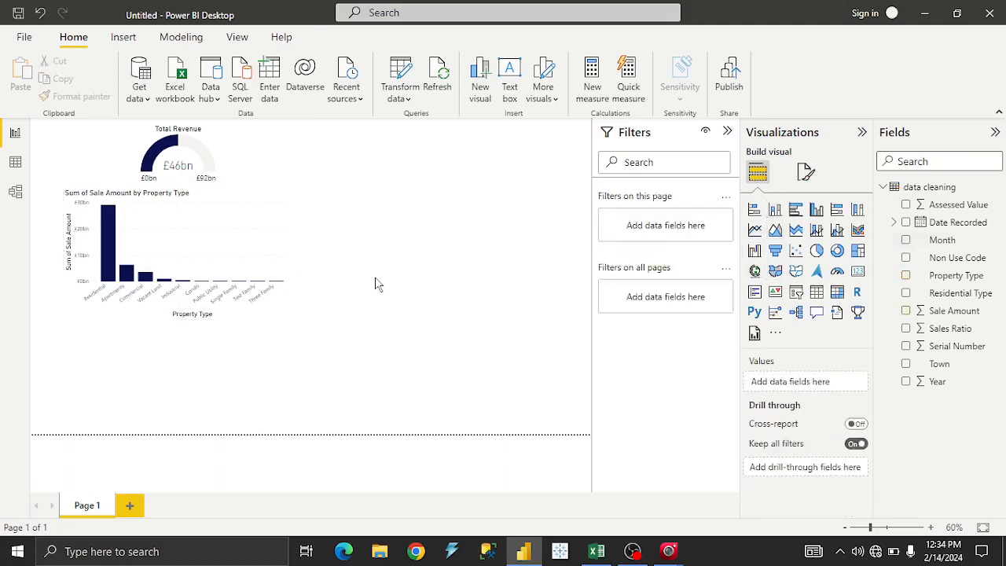
{"action": "left_click", "coordinate": [250, 241]}
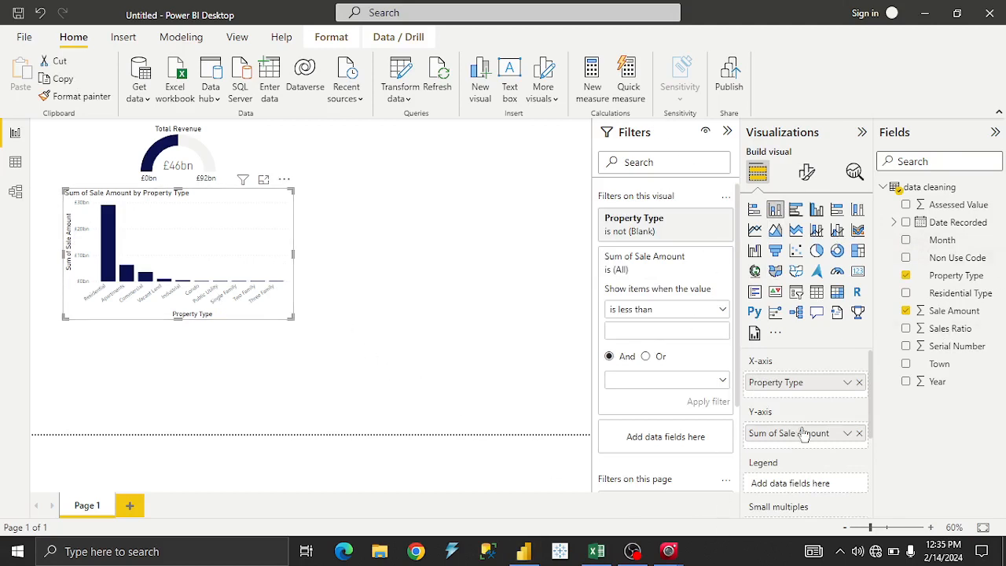
Step: Switch to the Excel workbook and examine the dashboard's monthly sale amount line chart and day-name doughnut chart
{"action": "left_click", "coordinate": [597, 553]}
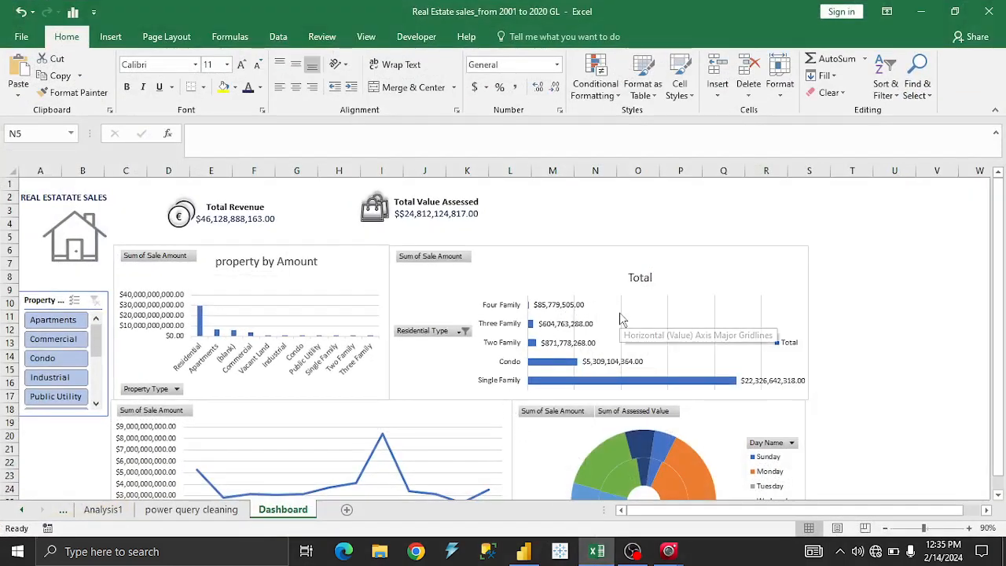
{"action": "left_click_drag", "start_coordinate": [999, 352], "coordinate": [999, 368]}
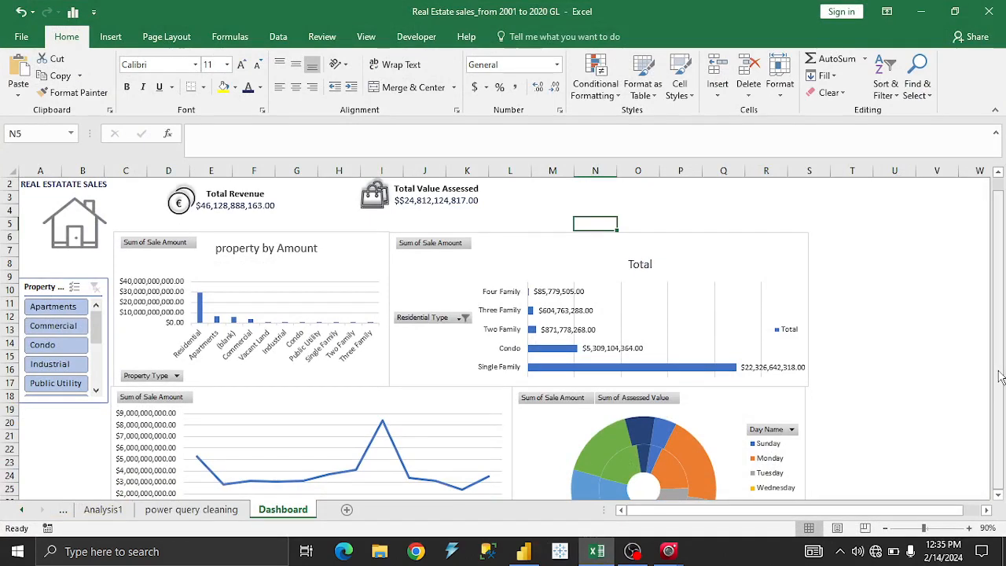
{"action": "left_click", "coordinate": [998, 495]}
{"action": "left_click", "coordinate": [999, 498]}
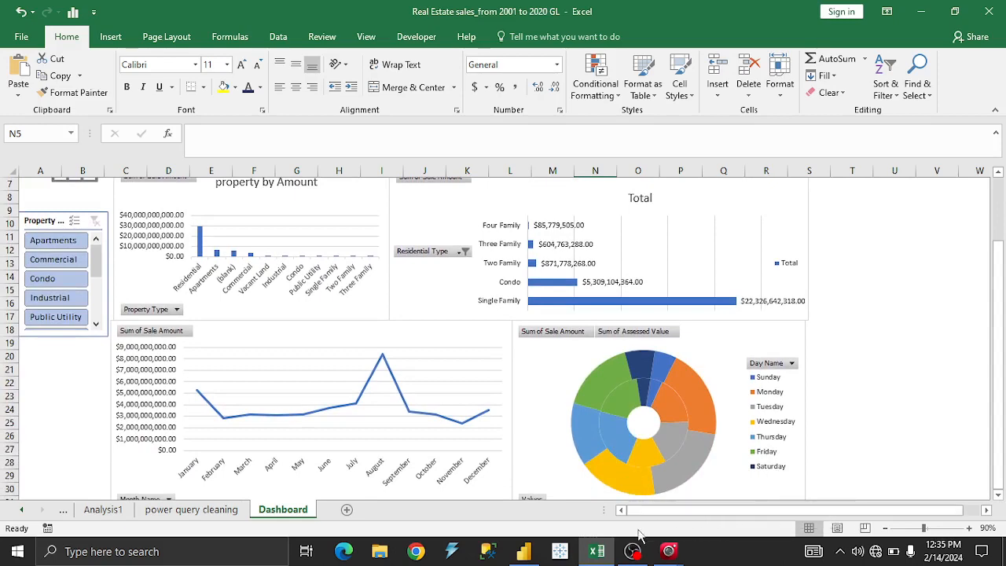
{"action": "left_click", "coordinate": [596, 550]}
Step: In Power BI, create a line chart of Sale Amount by Month and place it beside the Property Type column chart
{"action": "left_click", "coordinate": [385, 267]}
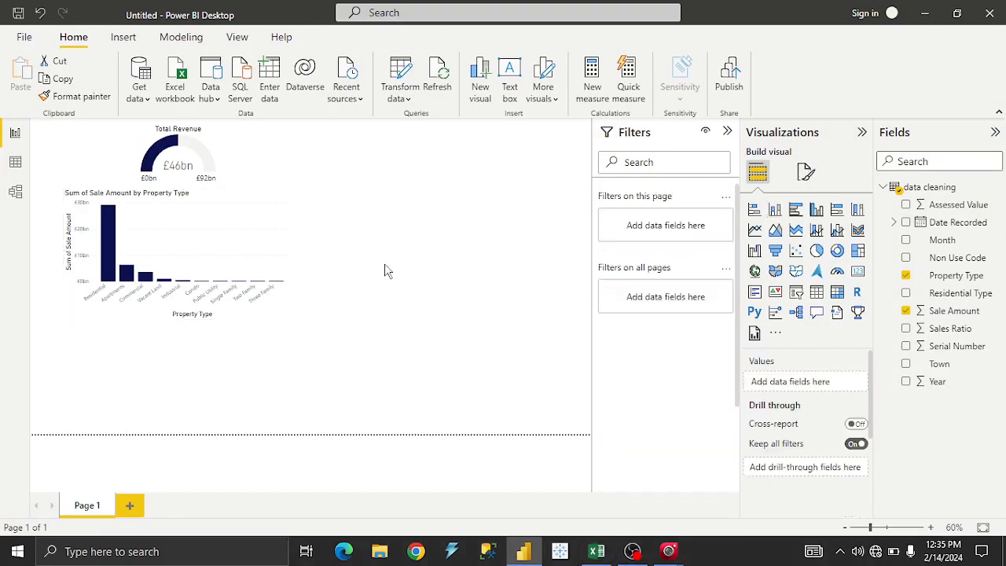
{"action": "left_click", "coordinate": [905, 311]}
{"action": "left_click", "coordinate": [906, 240]}
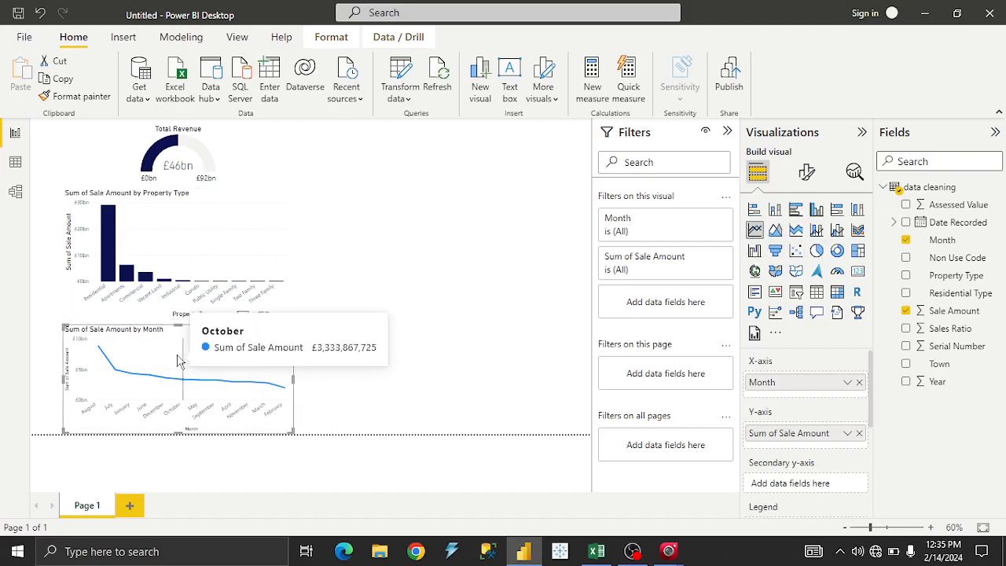
{"action": "left_click_drag", "start_coordinate": [144, 358], "coordinate": [384, 228]}
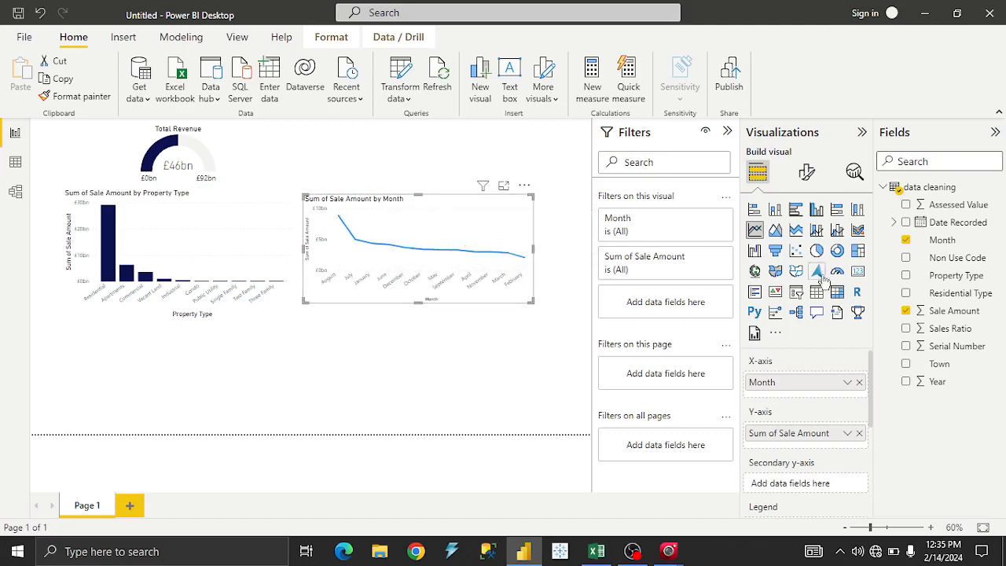
Step: Look through the monthly line chart's line and gridline formatting options for the line colour setting
{"action": "left_click", "coordinate": [801, 175]}
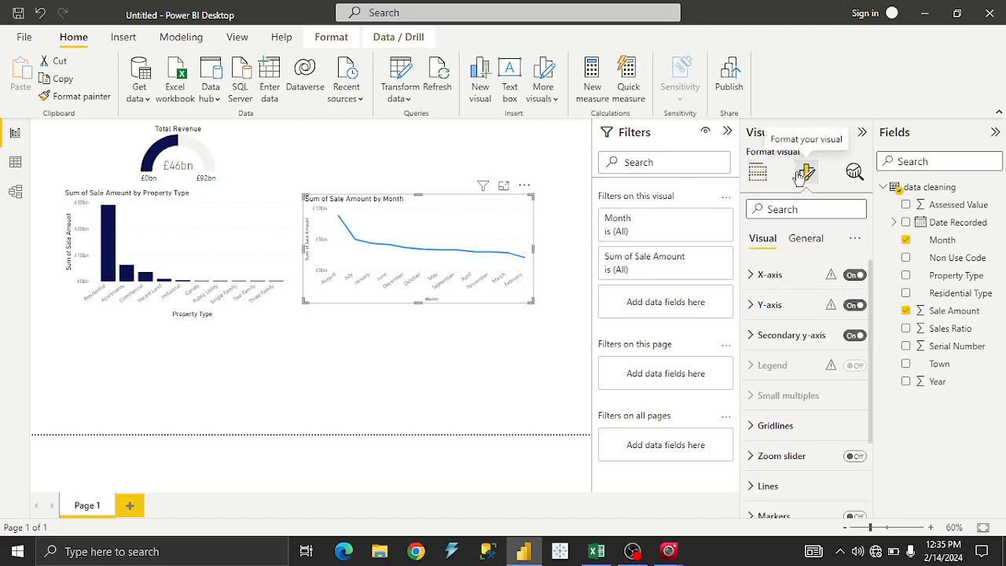
{"action": "scroll", "coordinate": [771, 487], "scroll_direction": "down", "scroll_amount": 1}
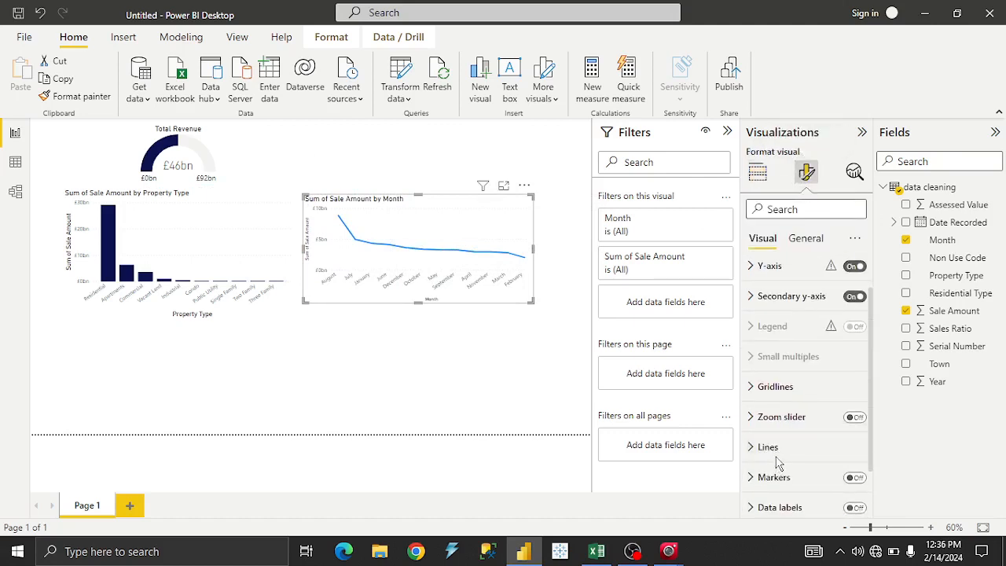
{"action": "left_click", "coordinate": [776, 452]}
{"action": "scroll", "coordinate": [781, 448], "scroll_direction": "down", "scroll_amount": 2}
{"action": "scroll", "coordinate": [782, 448], "scroll_direction": "down", "scroll_amount": 2}
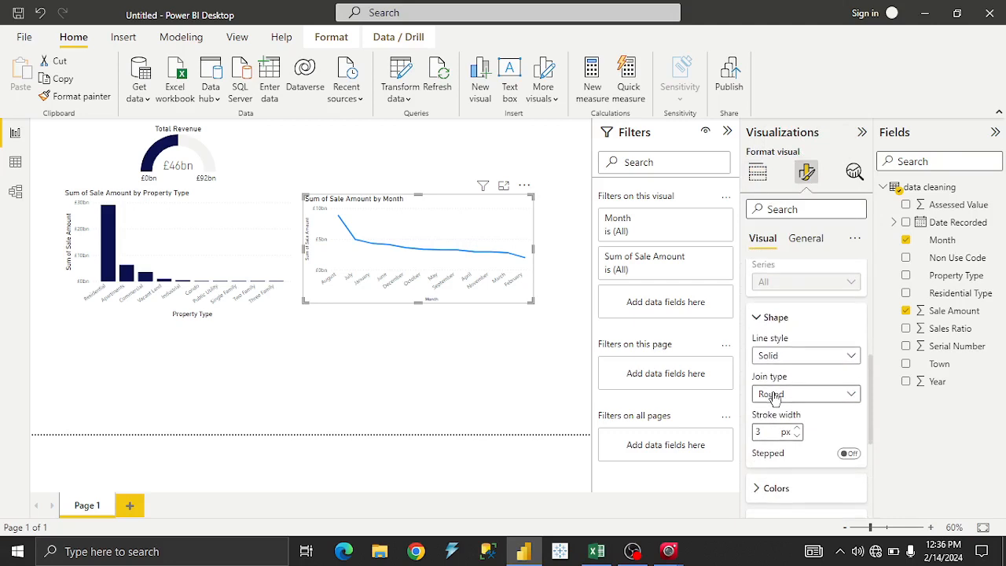
{"action": "scroll", "coordinate": [774, 401], "scroll_direction": "up", "scroll_amount": 2}
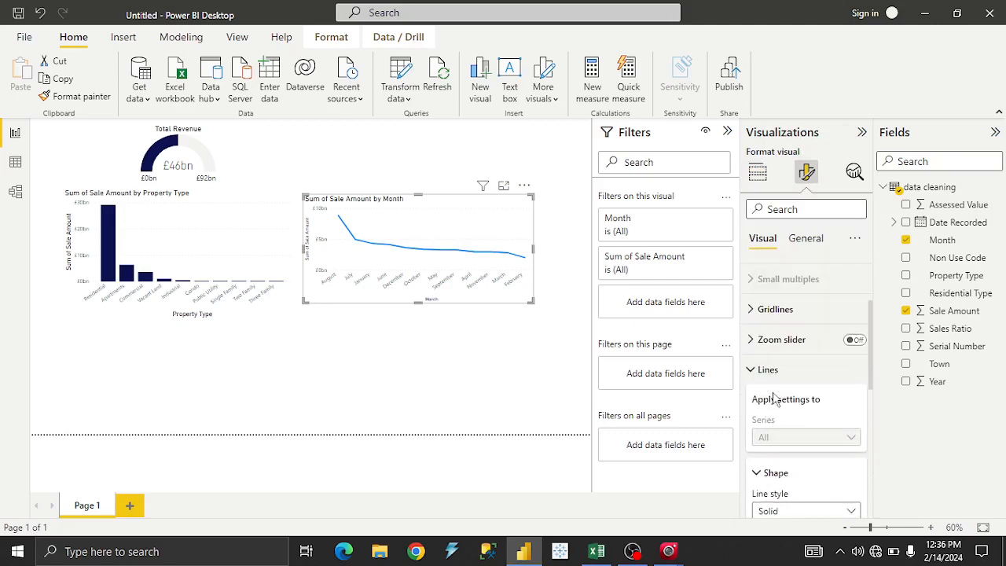
{"action": "left_click", "coordinate": [775, 308]}
{"action": "scroll", "coordinate": [794, 420], "scroll_direction": "down", "scroll_amount": 2}
{"action": "scroll", "coordinate": [793, 420], "scroll_direction": "up", "scroll_amount": 4}
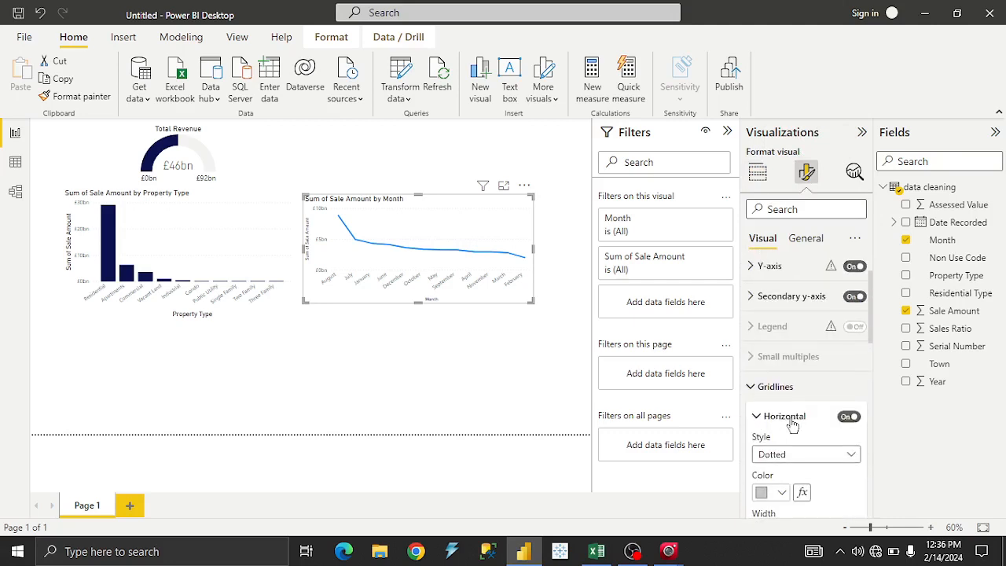
{"action": "scroll", "coordinate": [776, 420], "scroll_direction": "down", "scroll_amount": 3}
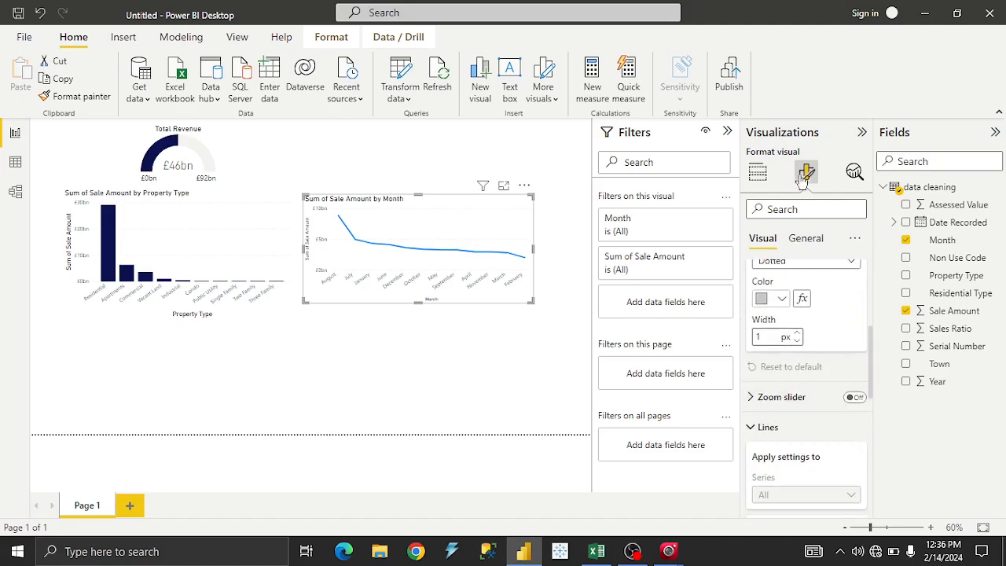
{"action": "left_click", "coordinate": [802, 240]}
{"action": "left_click", "coordinate": [762, 238]}
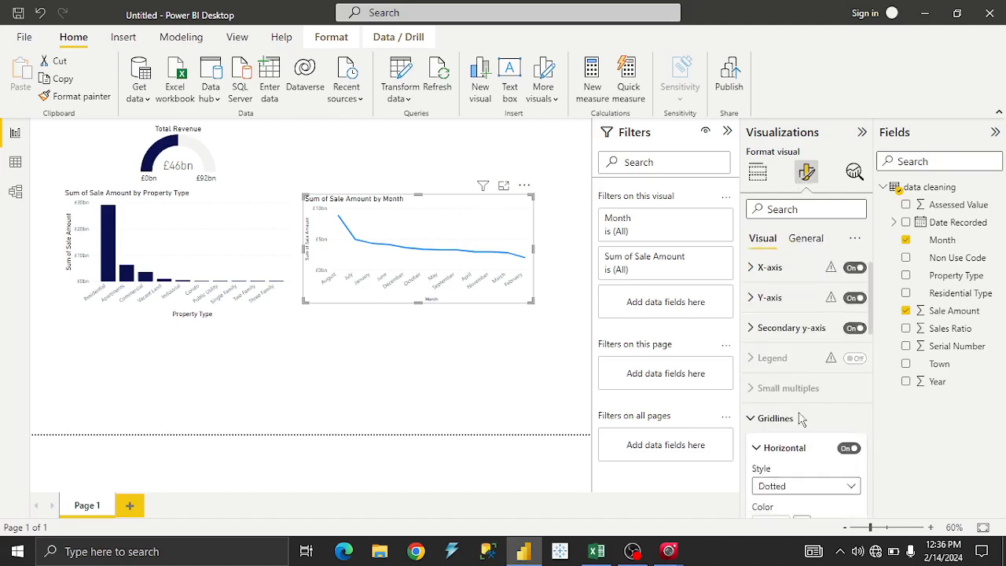
{"action": "scroll", "coordinate": [800, 422], "scroll_direction": "down", "scroll_amount": 10}
{"action": "scroll", "coordinate": [801, 422], "scroll_direction": "down", "scroll_amount": 2}
{"action": "scroll", "coordinate": [797, 418], "scroll_direction": "up", "scroll_amount": 4}
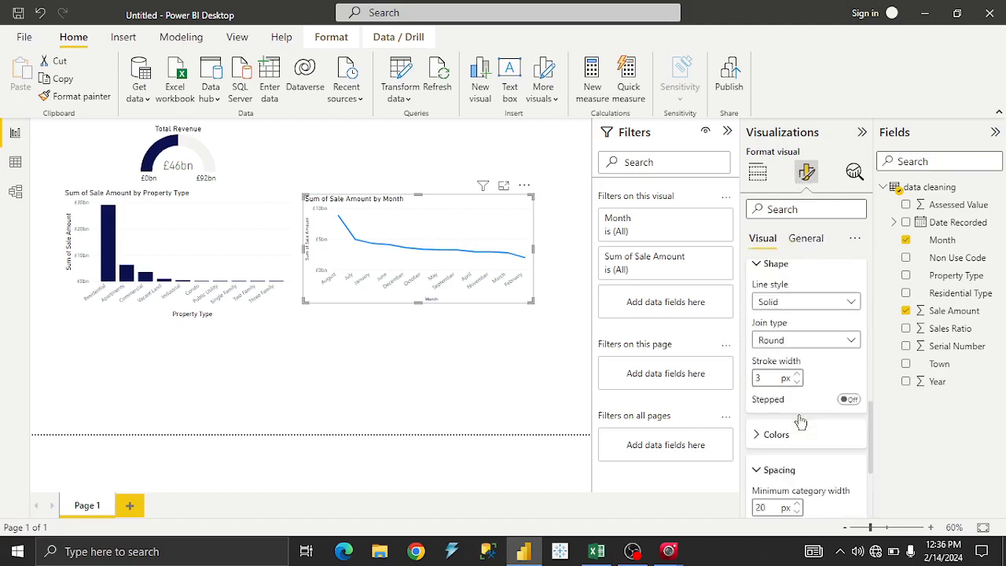
{"action": "scroll", "coordinate": [762, 369], "scroll_direction": "up", "scroll_amount": 3}
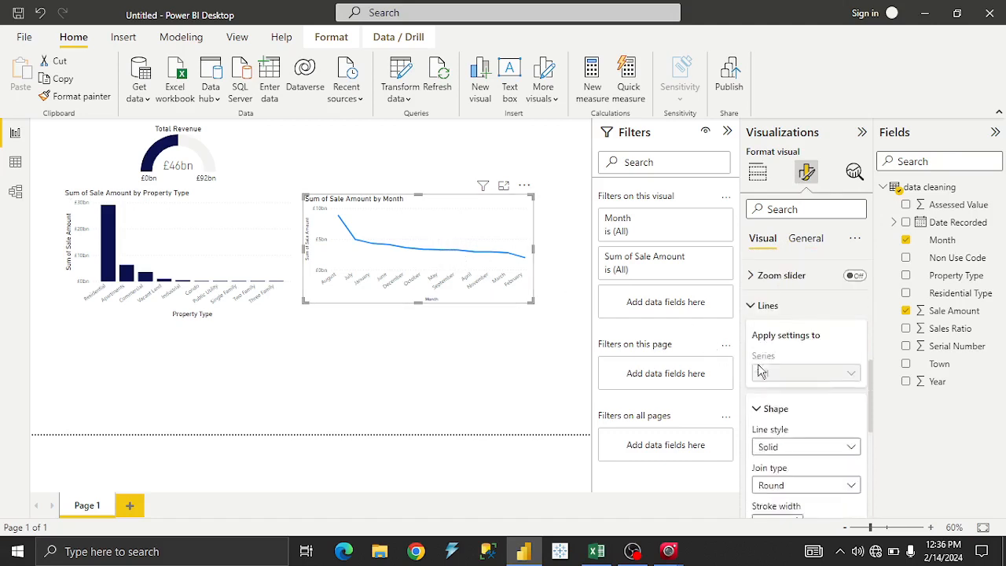
Step: Change the Sum of Sale Amount line colour in the monthly chart to the recently used dark navy
{"action": "left_click", "coordinate": [759, 324]}
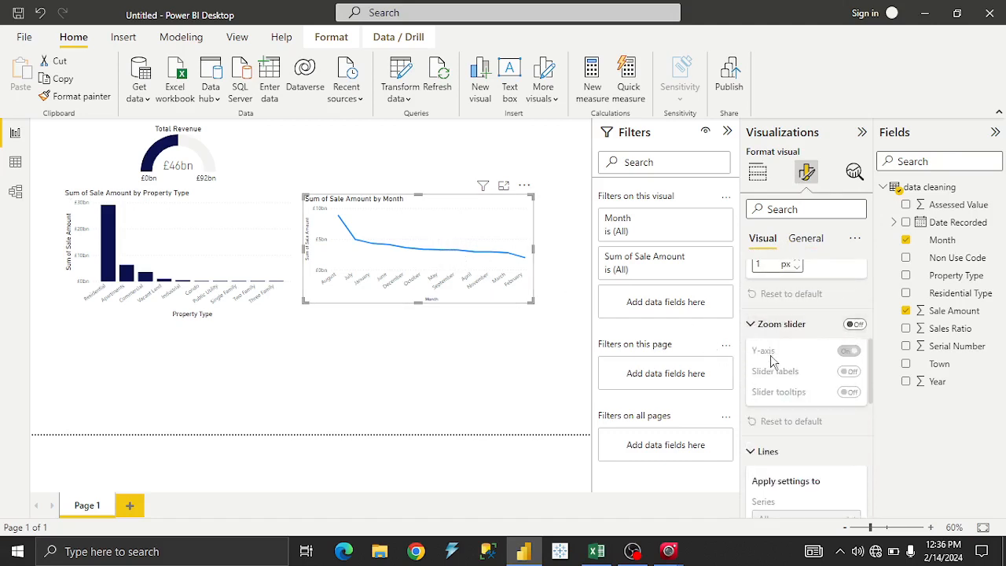
{"action": "scroll", "coordinate": [774, 363], "scroll_direction": "down", "scroll_amount": 5}
{"action": "scroll", "coordinate": [778, 368], "scroll_direction": "down", "scroll_amount": 4}
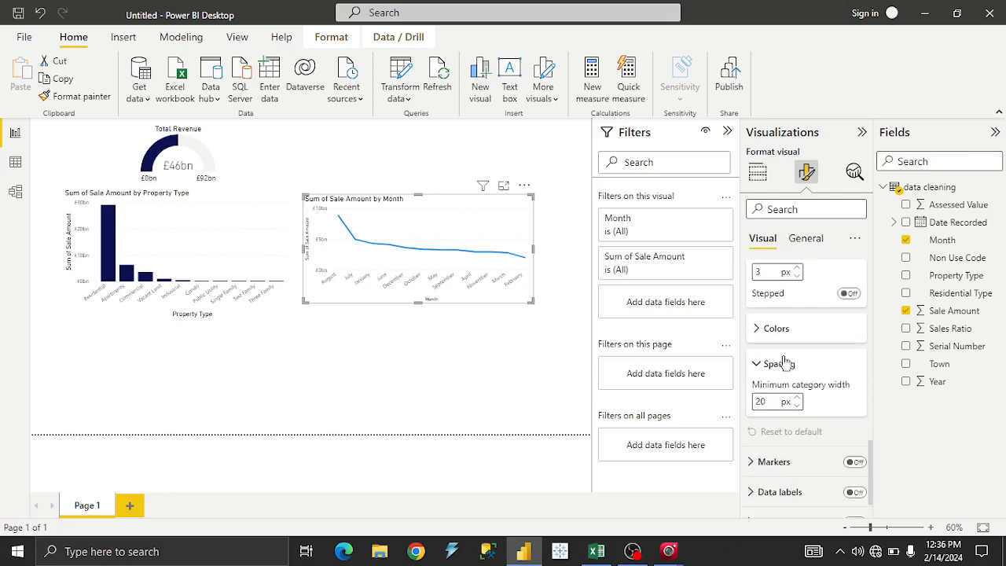
{"action": "left_click", "coordinate": [762, 304]}
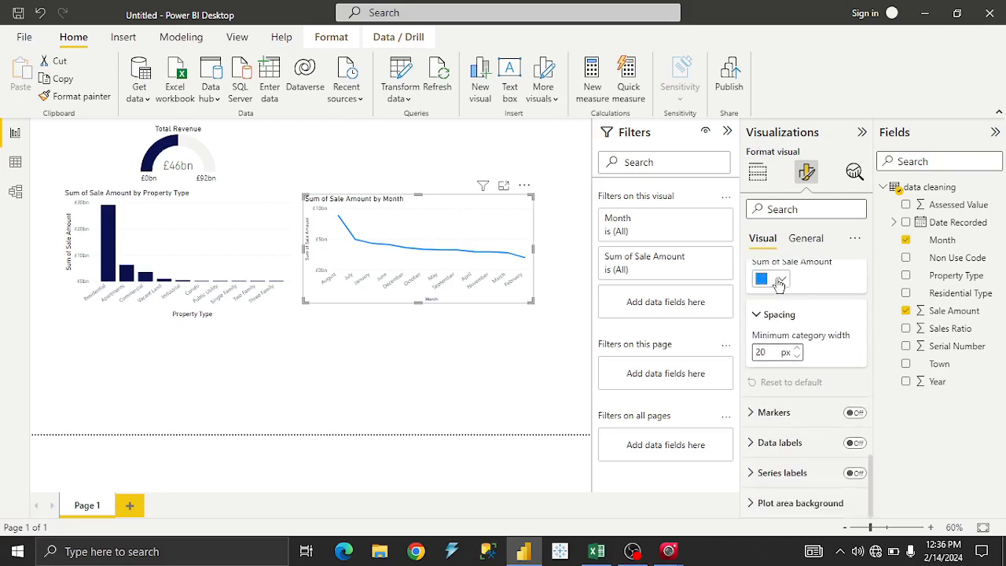
{"action": "left_click", "coordinate": [777, 280]}
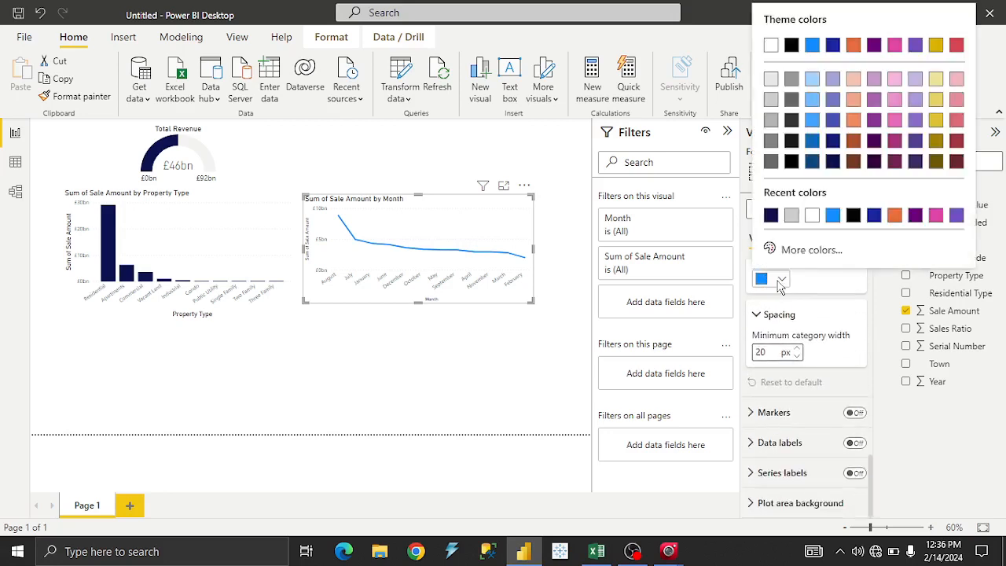
{"action": "left_click", "coordinate": [771, 216]}
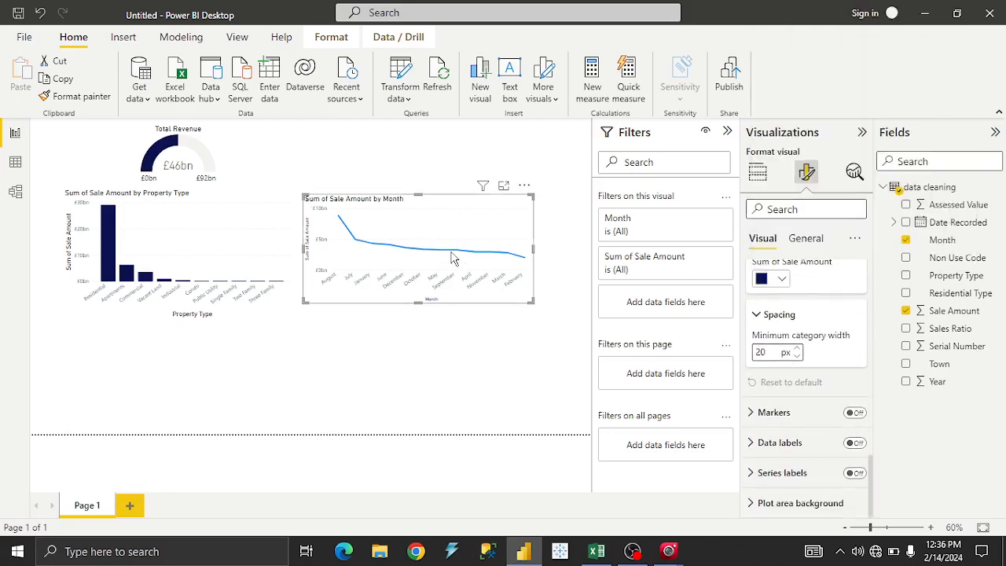
Step: Centre the title of the Sum of Sale Amount by Month line chart
{"action": "left_click", "coordinate": [407, 331]}
{"action": "left_click", "coordinate": [375, 198]}
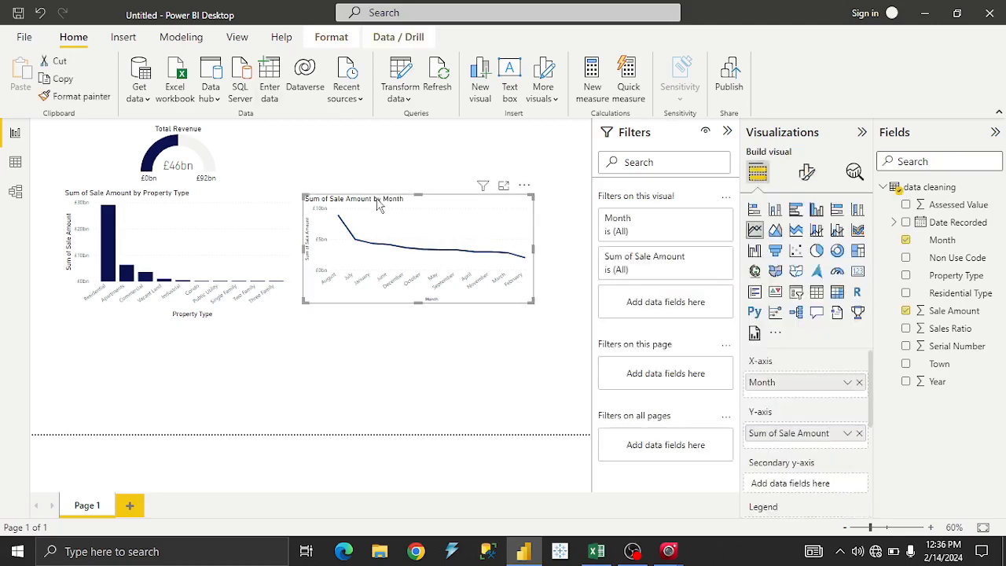
{"action": "left_click", "coordinate": [806, 174]}
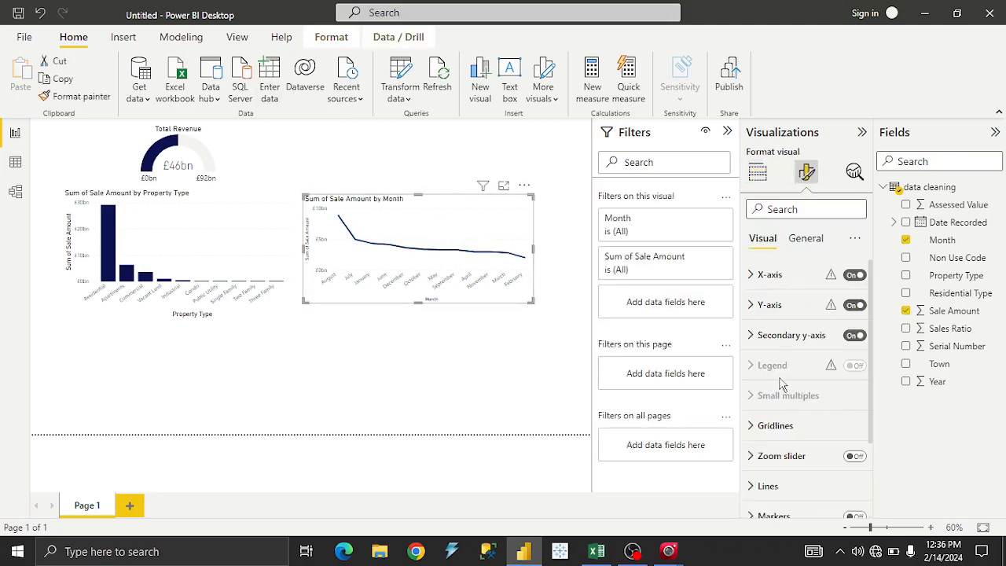
{"action": "scroll", "coordinate": [780, 378], "scroll_direction": "down", "scroll_amount": 1}
{"action": "left_click", "coordinate": [805, 238]}
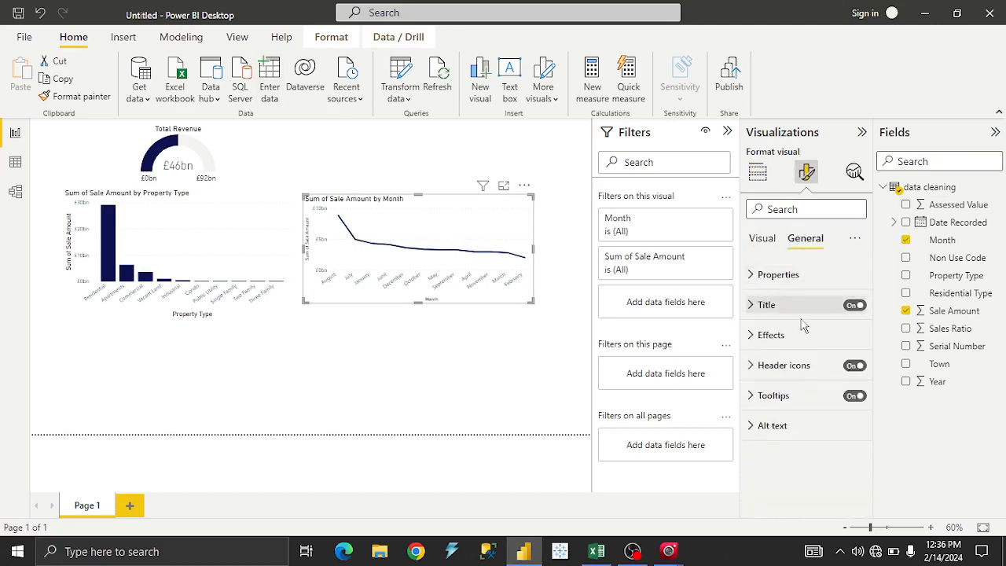
{"action": "left_click", "coordinate": [766, 305]}
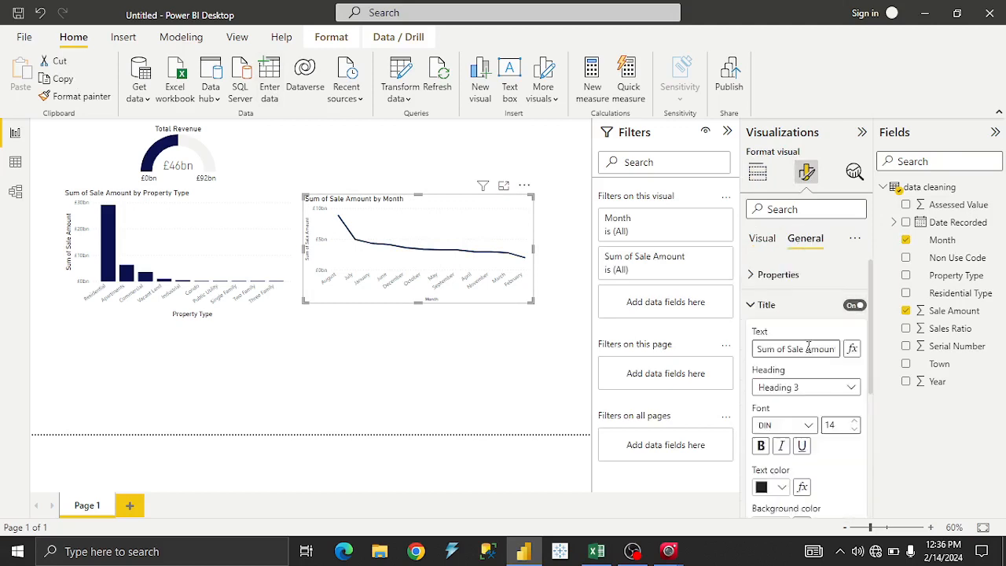
{"action": "scroll", "coordinate": [808, 348], "scroll_direction": "down", "scroll_amount": 1}
{"action": "left_click", "coordinate": [780, 449]}
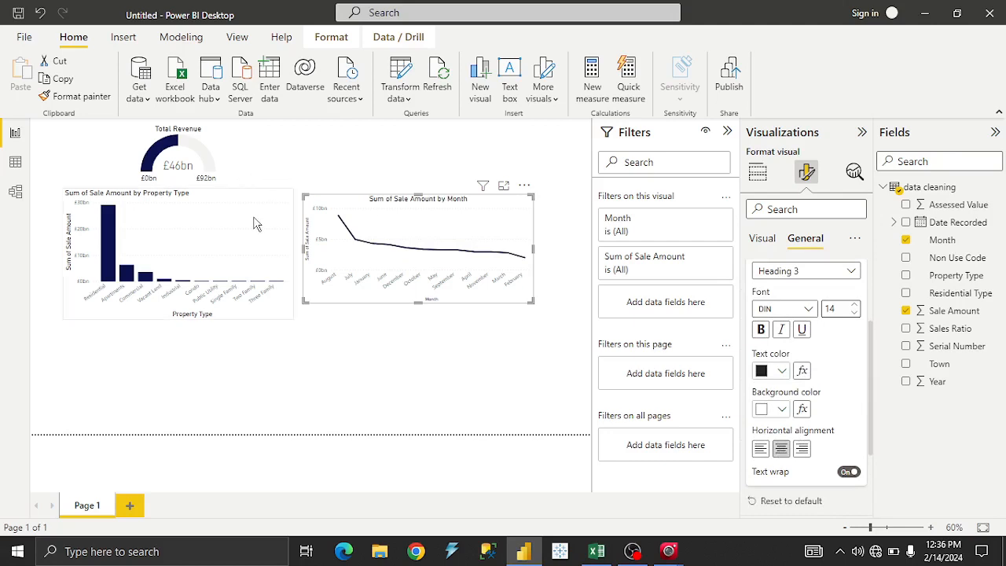
Step: Centre the title of the Sum of Sale Amount by Property Type column chart
{"action": "left_click", "coordinate": [289, 250]}
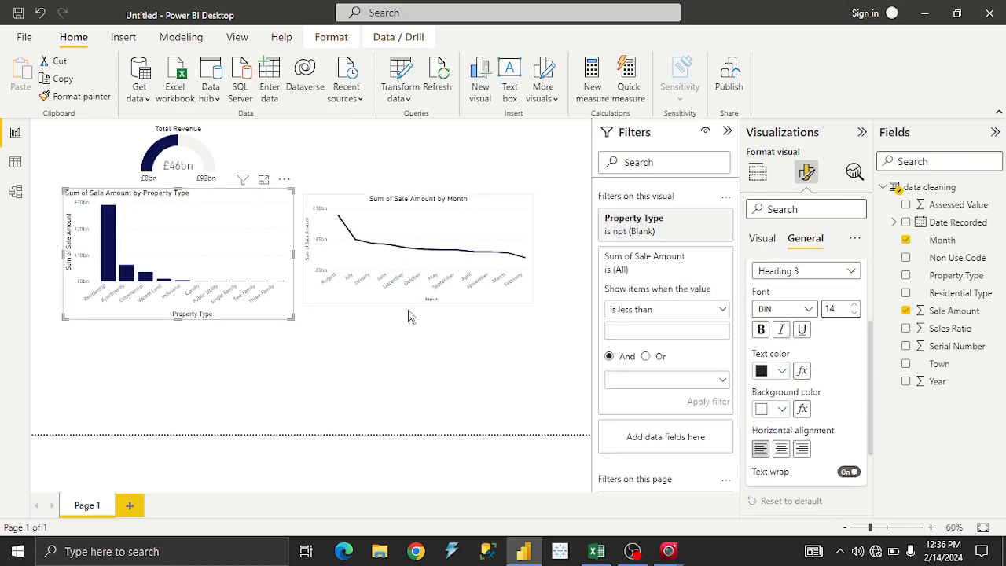
{"action": "left_click", "coordinate": [780, 449]}
{"action": "left_click", "coordinate": [314, 351]}
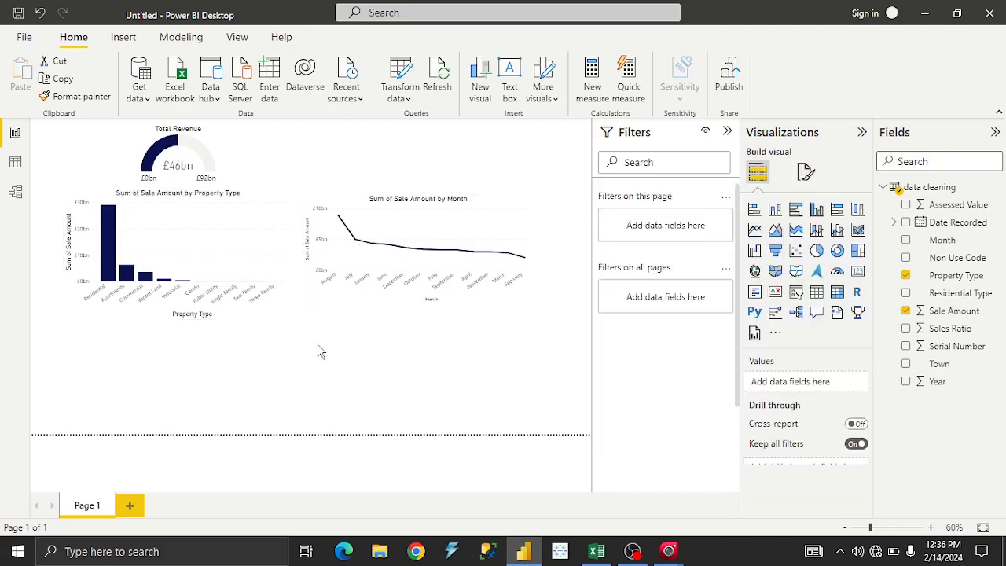
{"action": "left_click", "coordinate": [453, 230]}
{"action": "left_click", "coordinate": [496, 333]}
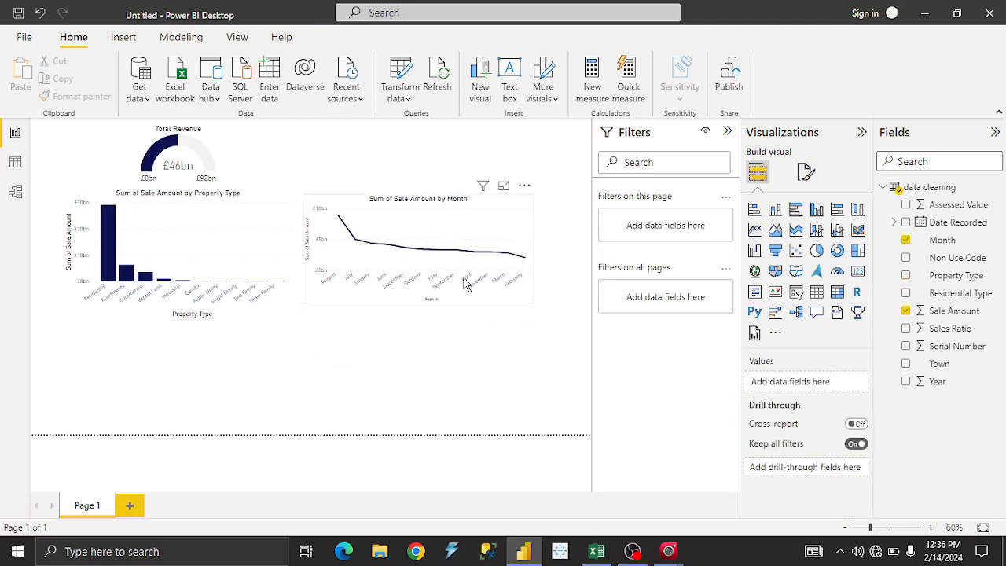
{"action": "left_click", "coordinate": [512, 306]}
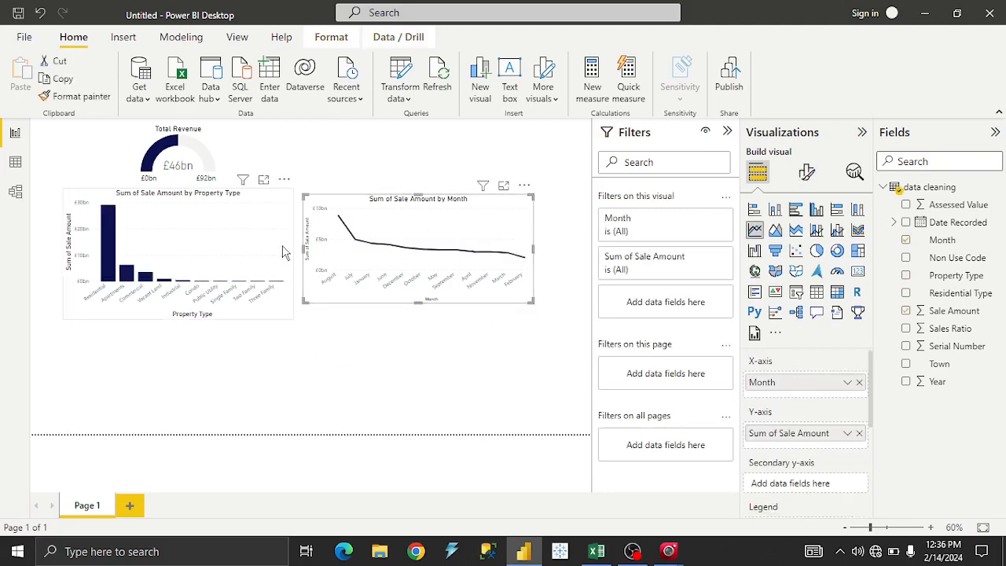
Step: Cross-filter the report by the Residential column and by the Apartments column to examine their monthly sale amounts
{"action": "left_click", "coordinate": [138, 262]}
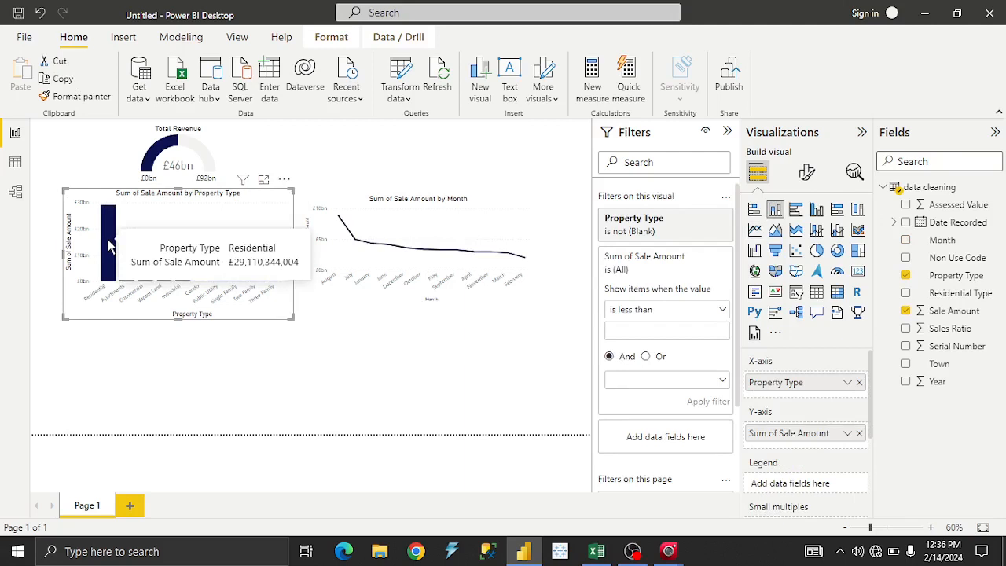
{"action": "left_click", "coordinate": [108, 247]}
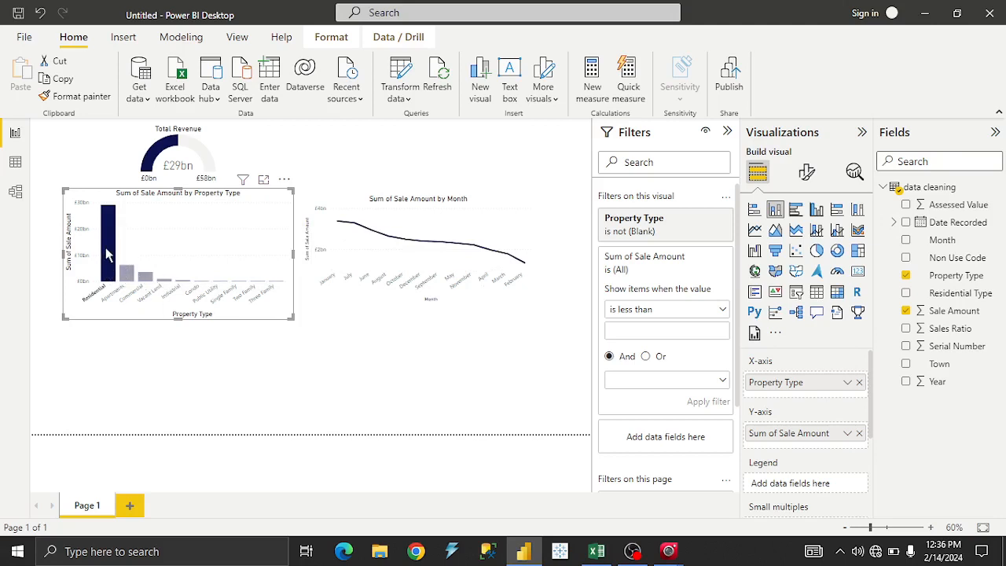
{"action": "mouse_move", "coordinate": [108, 254]}
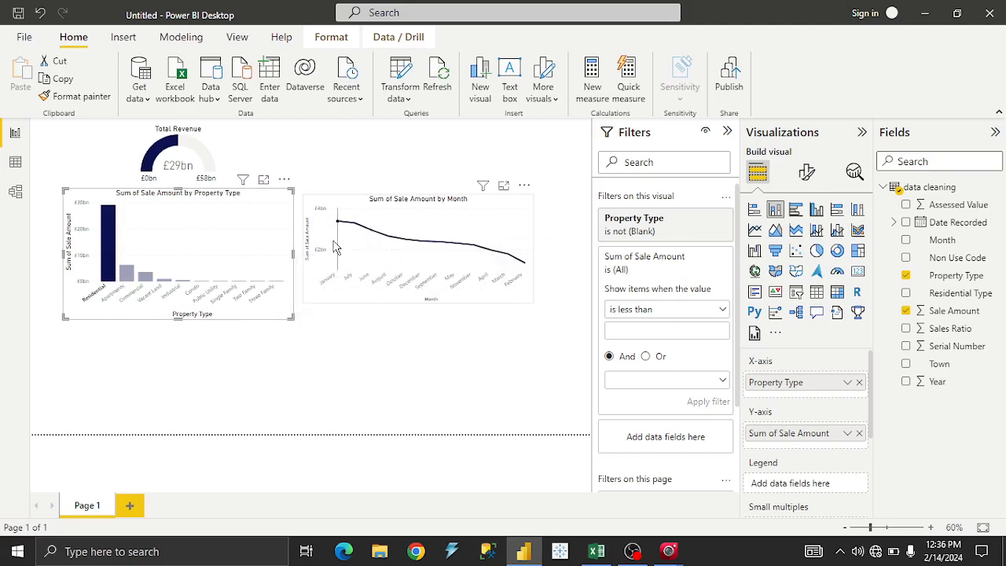
{"action": "mouse_move", "coordinate": [336, 236]}
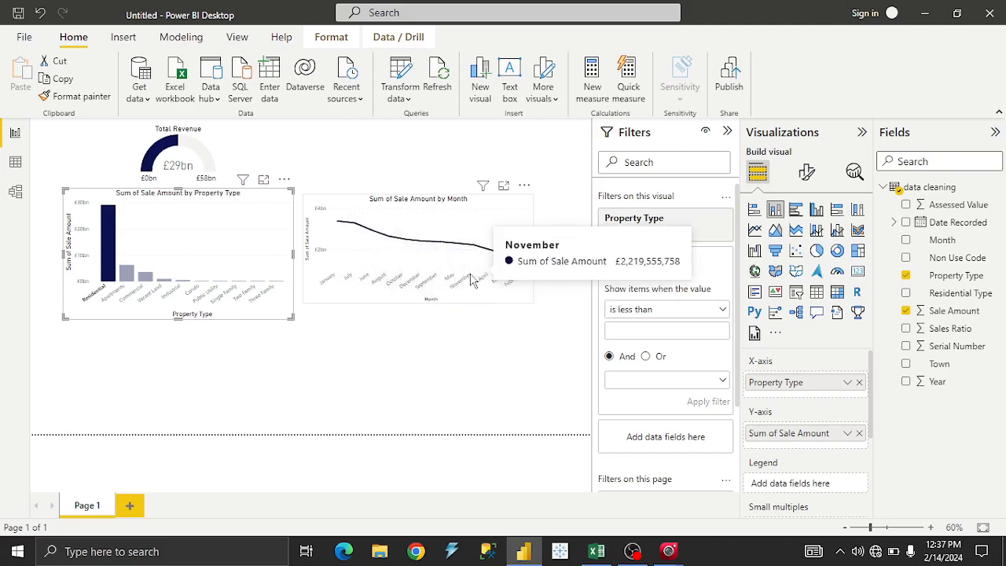
{"action": "left_click", "coordinate": [128, 276]}
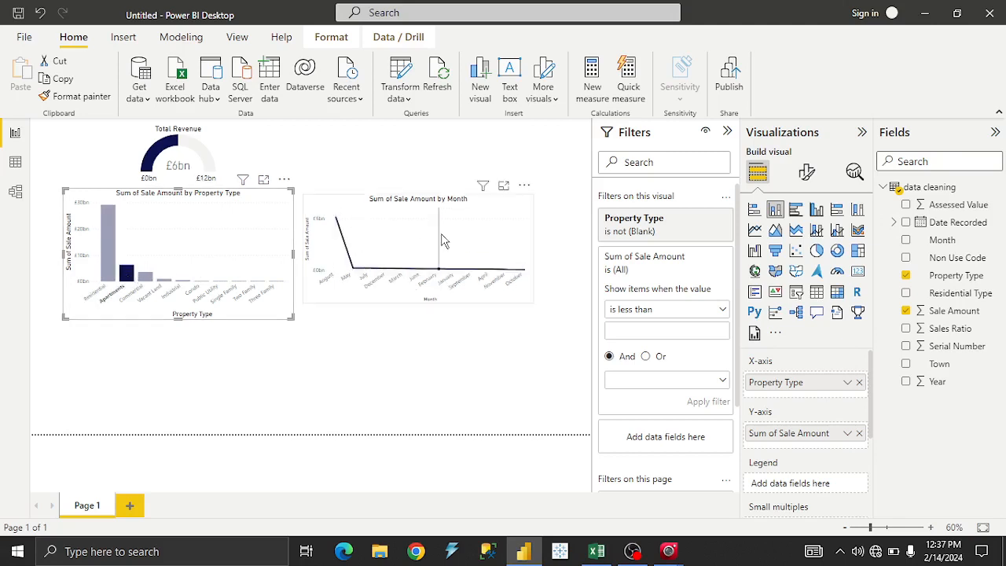
Step: Clear the Apartments cross-filter and enlarge the monthly line chart so its lower edge lines up with the Property Type chart
{"action": "left_click", "coordinate": [518, 213]}
{"action": "left_click_drag", "start_coordinate": [534, 302], "coordinate": [544, 313]}
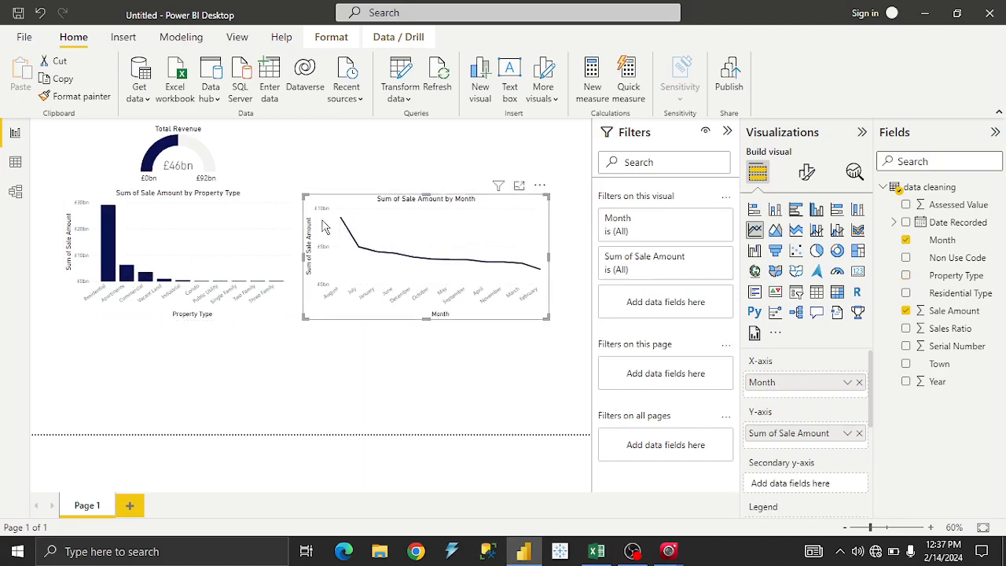
{"action": "left_click", "coordinate": [440, 340]}
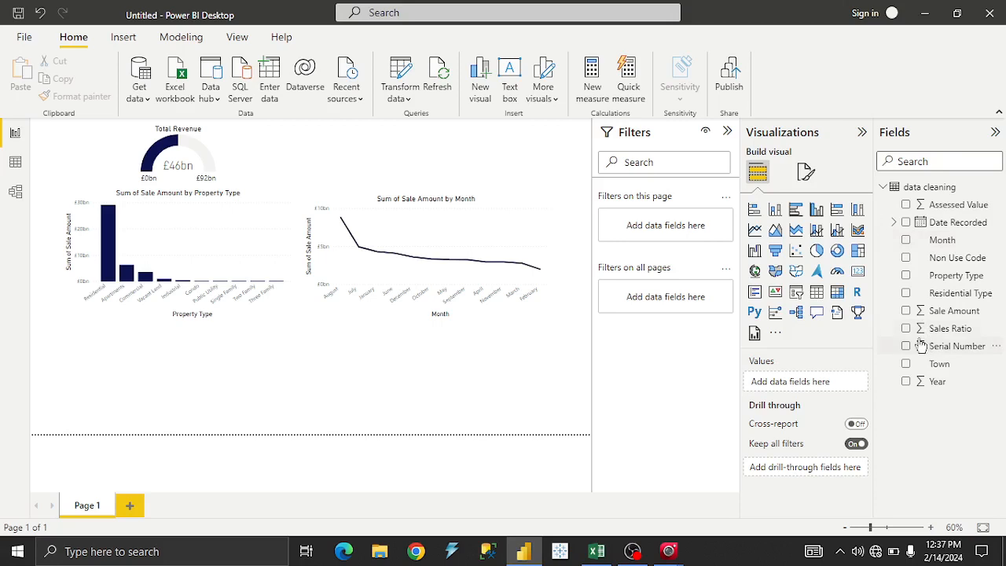
Step: Create a stacked column chart below the Property Type chart with Year on the X-axis and Sum of Sale Amount on the Y-axis
{"action": "left_click", "coordinate": [906, 311]}
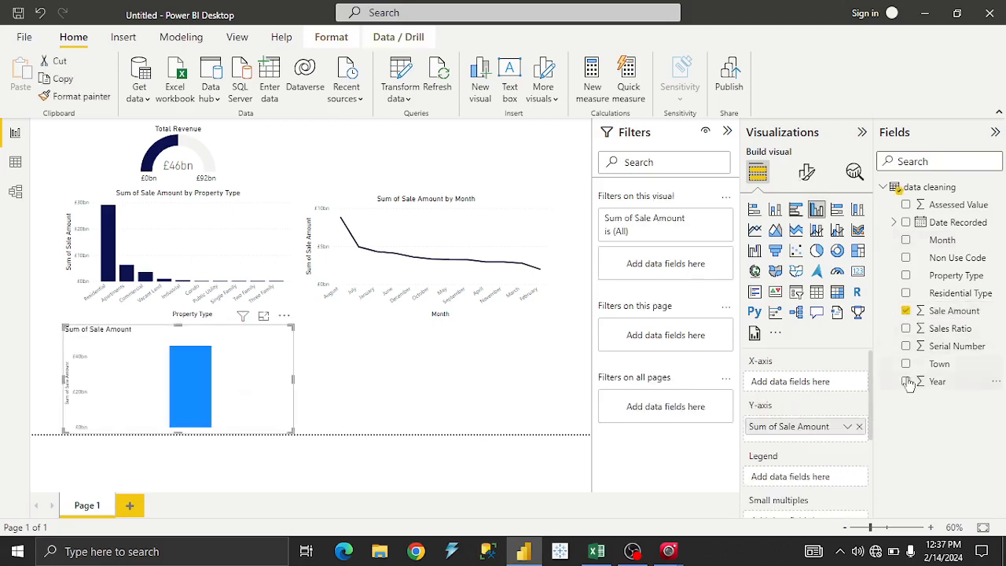
{"action": "left_click", "coordinate": [906, 381]}
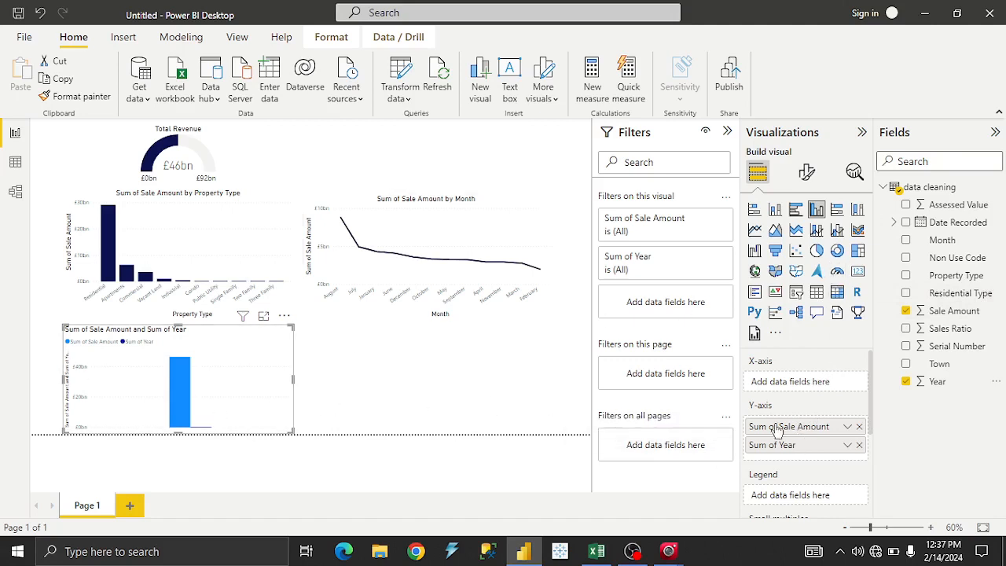
{"action": "left_click_drag", "start_coordinate": [783, 424], "coordinate": [784, 388]}
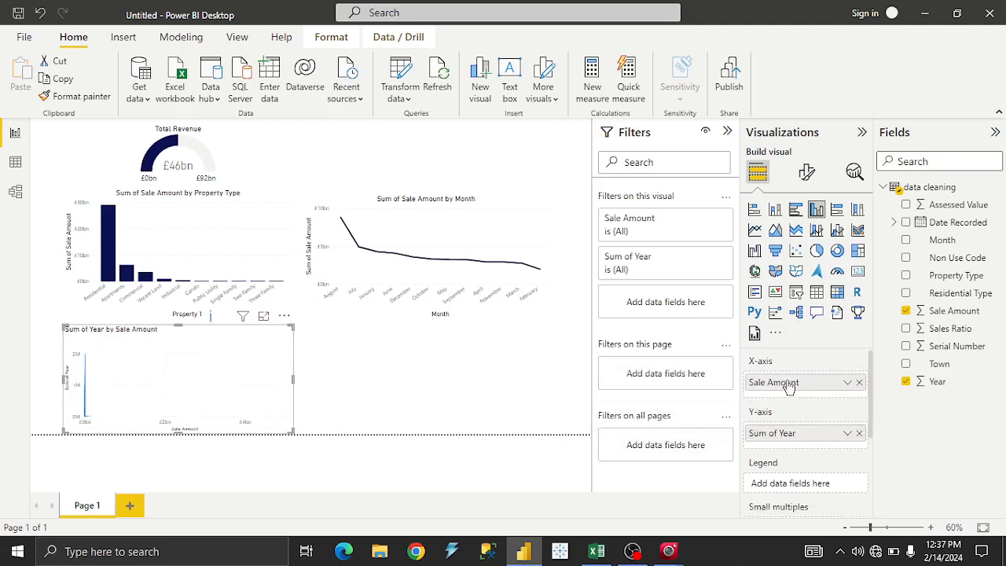
{"action": "mouse_move", "coordinate": [788, 385]}
{"action": "left_mouse_down"}
{"action": "mouse_move", "coordinate": [781, 440]}
{"action": "mouse_move", "coordinate": [796, 435]}
{"action": "mouse_move", "coordinate": [783, 382]}
{"action": "left_mouse_up"}
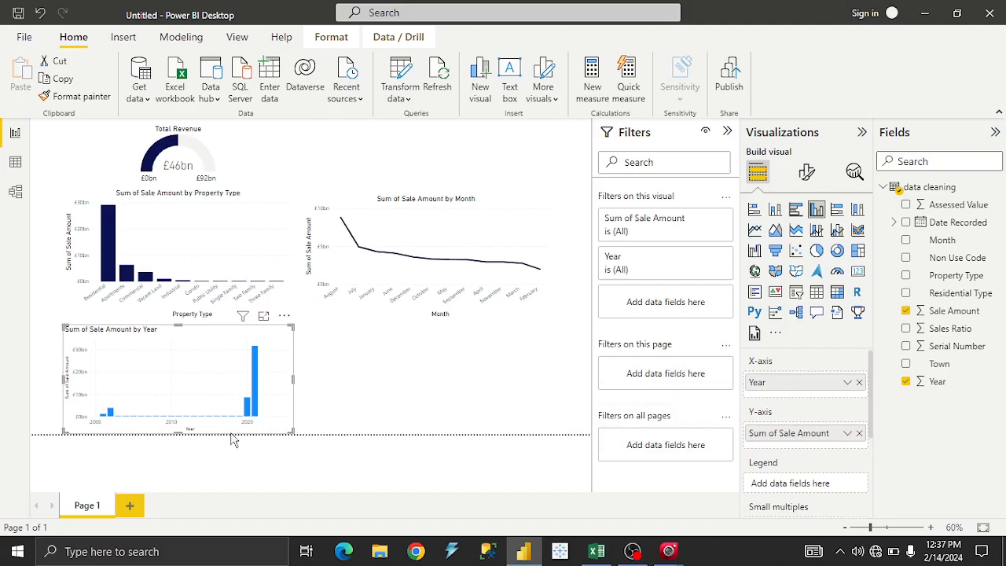
{"action": "left_click", "coordinate": [796, 211]}
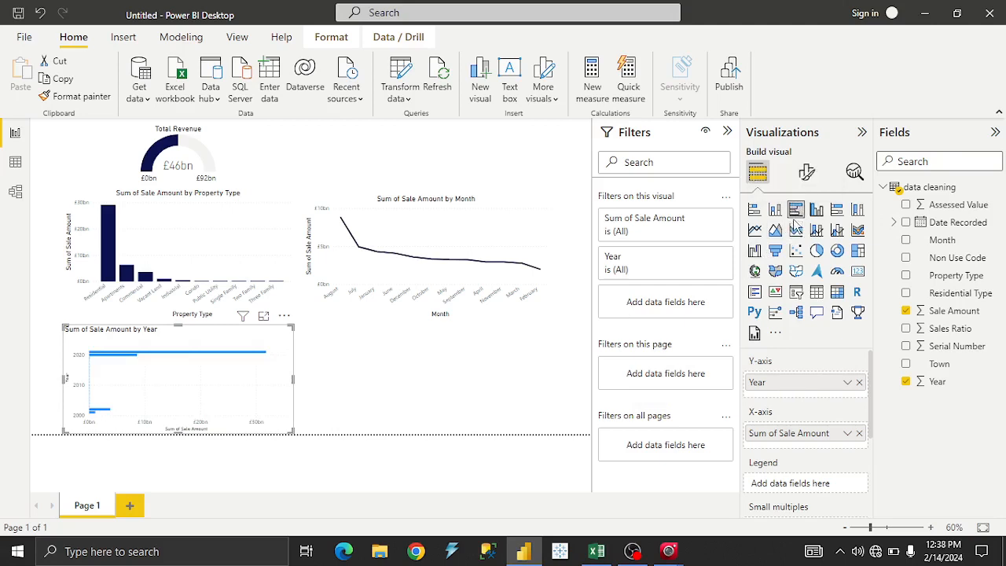
{"action": "left_click", "coordinate": [775, 212]}
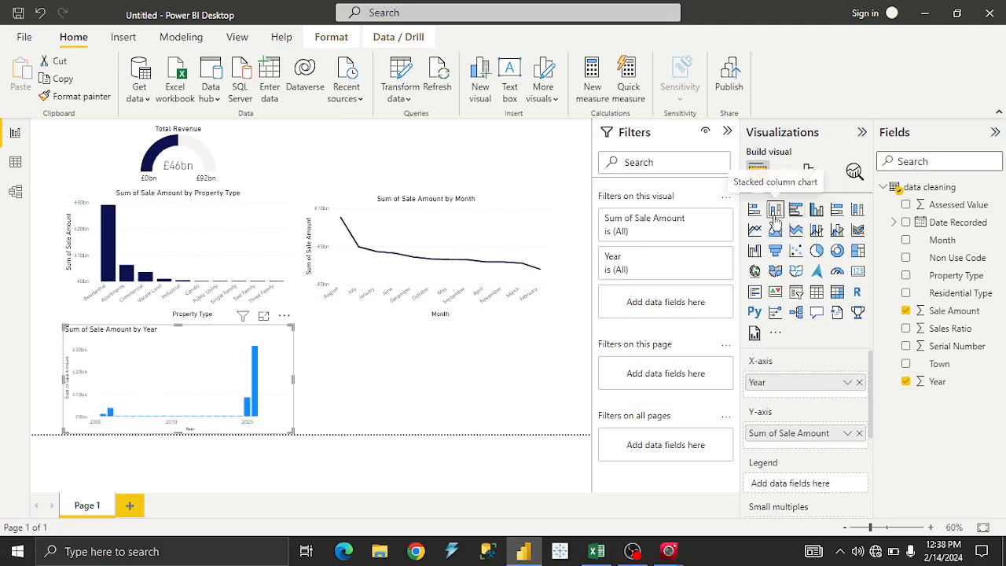
Step: View the Sale Amount by Year chart in focus mode and examine the values for 2001, 2002, 2020 and 2021
{"action": "left_click", "coordinate": [264, 317]}
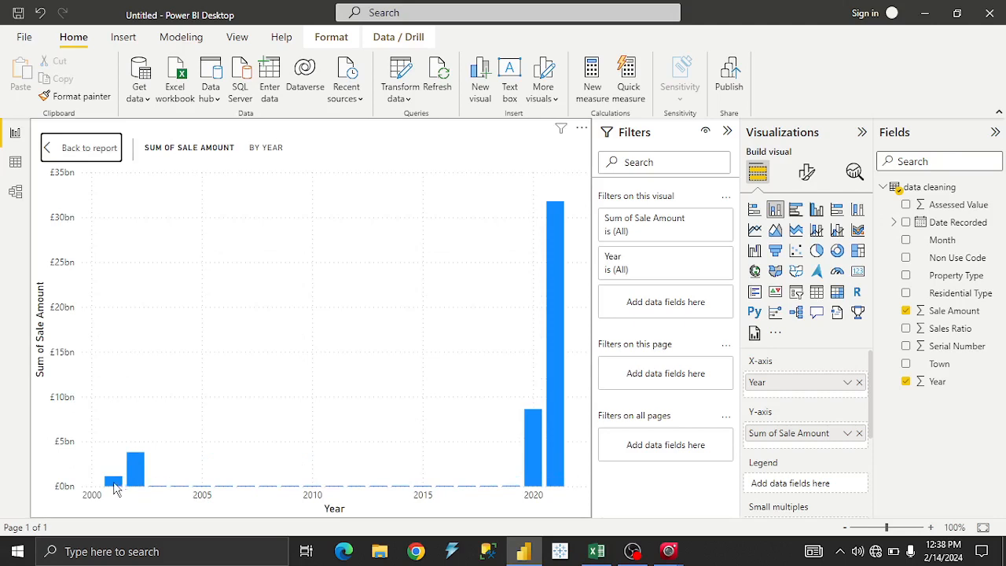
{"action": "mouse_move", "coordinate": [114, 489]}
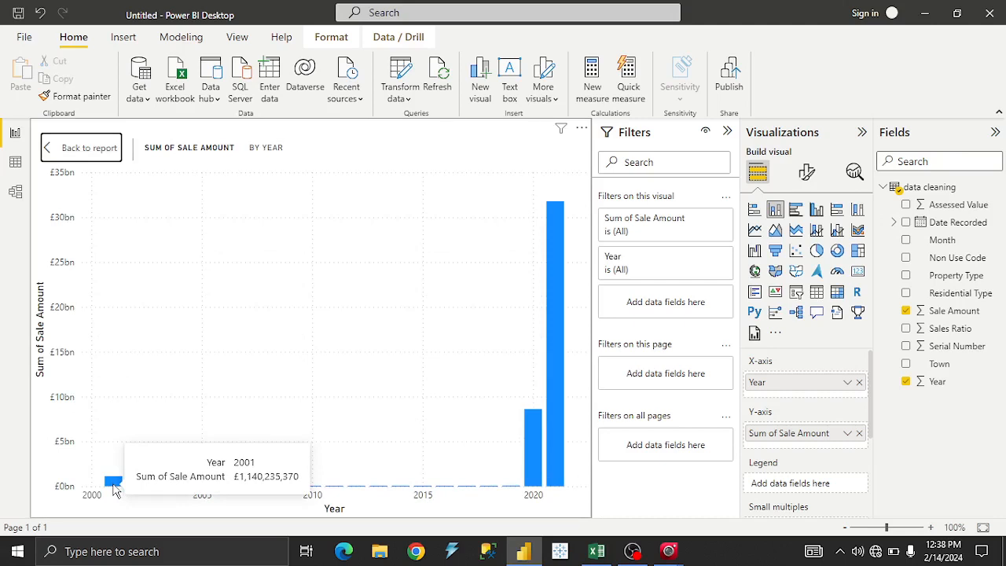
{"action": "mouse_move", "coordinate": [135, 472]}
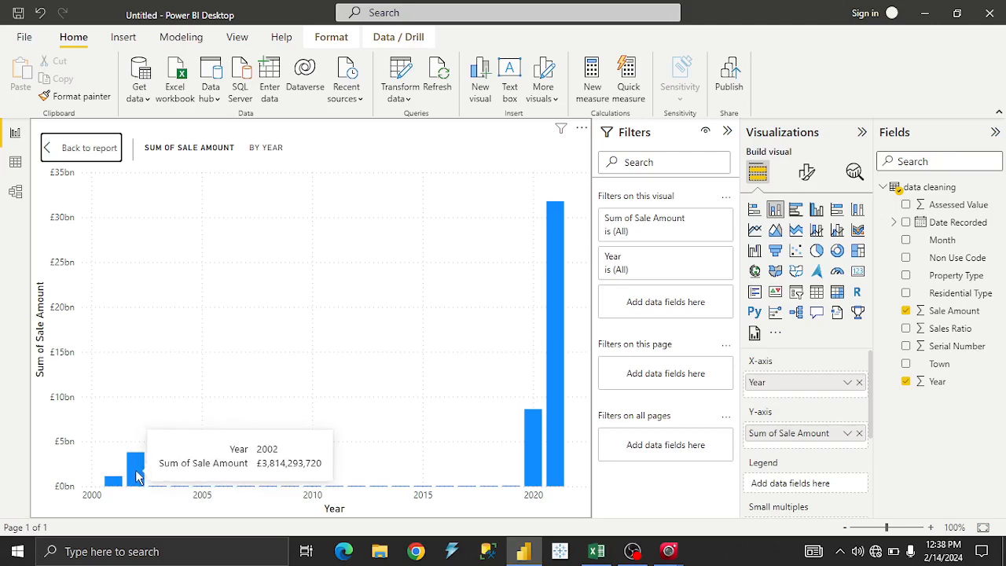
{"action": "mouse_move", "coordinate": [154, 491]}
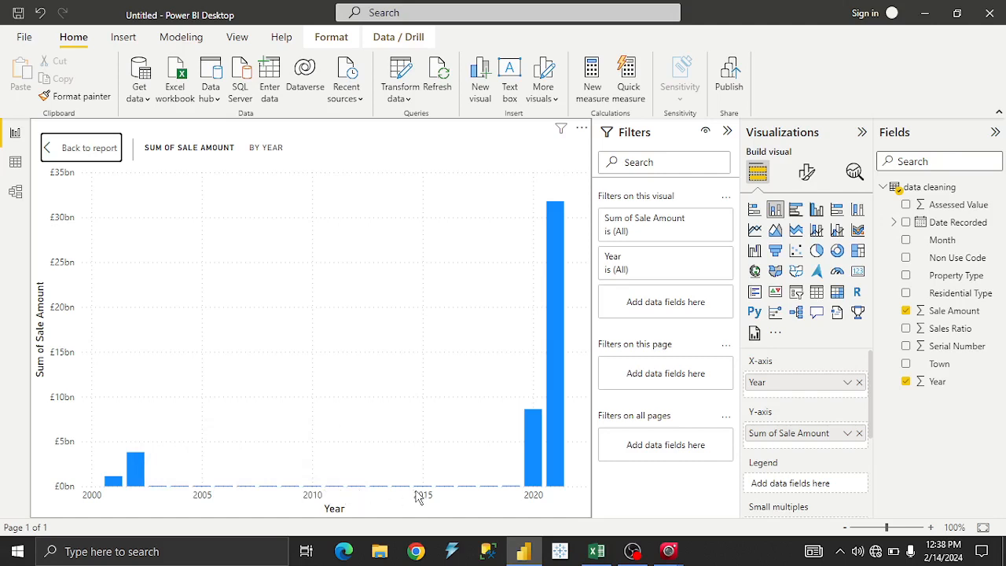
{"action": "mouse_move", "coordinate": [534, 467]}
{"action": "mouse_move", "coordinate": [536, 440]}
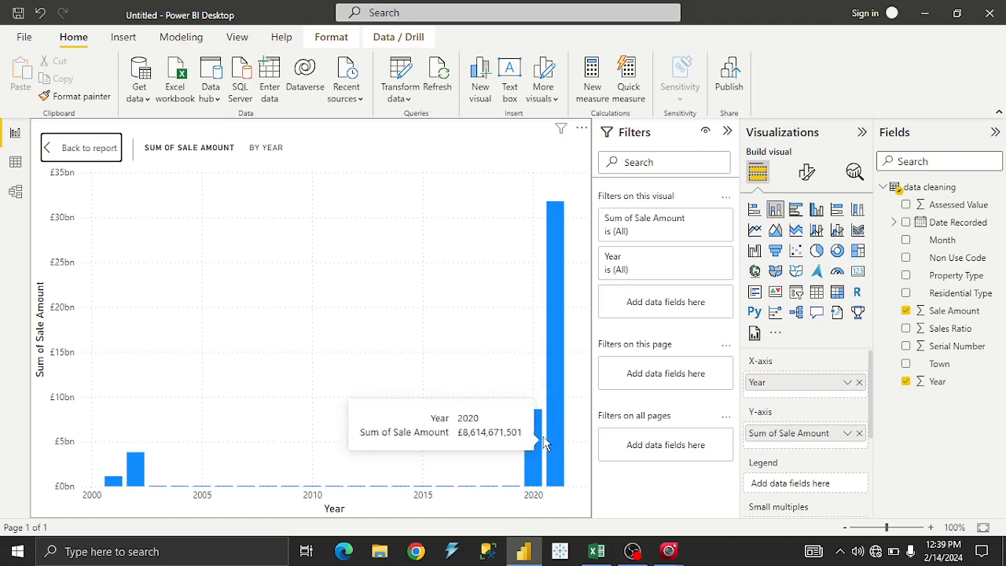
{"action": "mouse_move", "coordinate": [559, 422]}
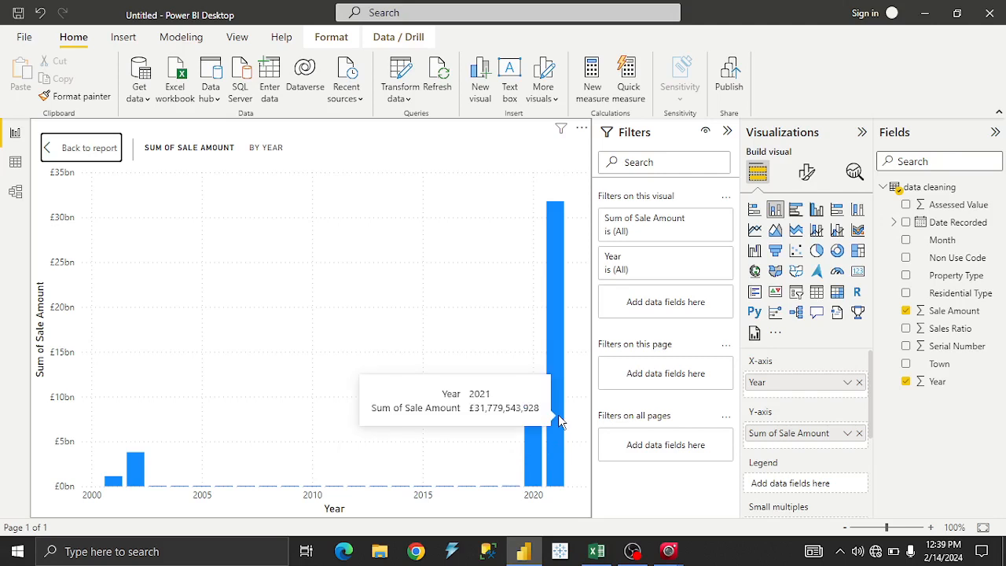
Step: Switch to the Excel workbook to examine the dashboard's charts, and return to the full Power BI report page
{"action": "left_click", "coordinate": [595, 554]}
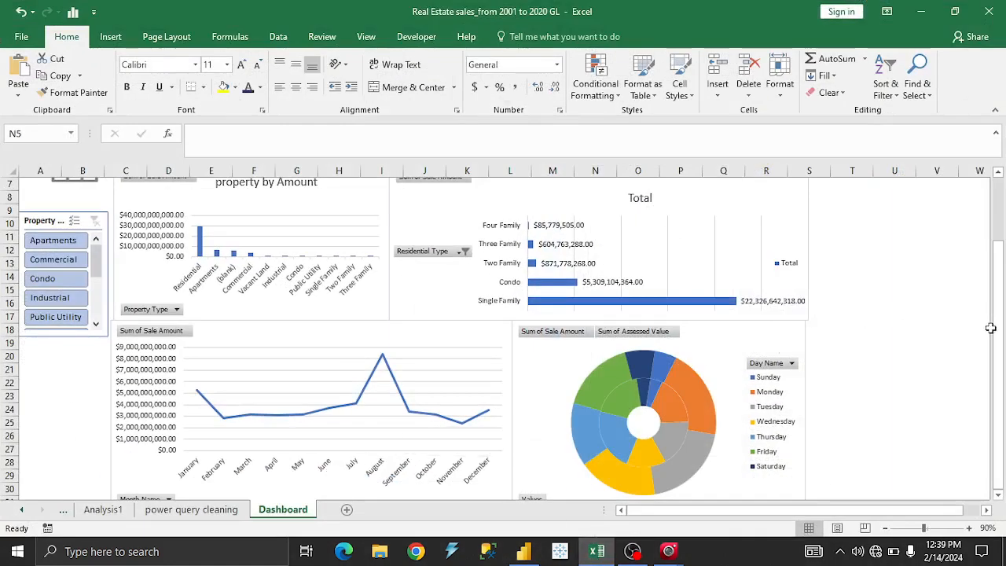
{"action": "left_click_drag", "start_coordinate": [1002, 344], "coordinate": [1003, 375]}
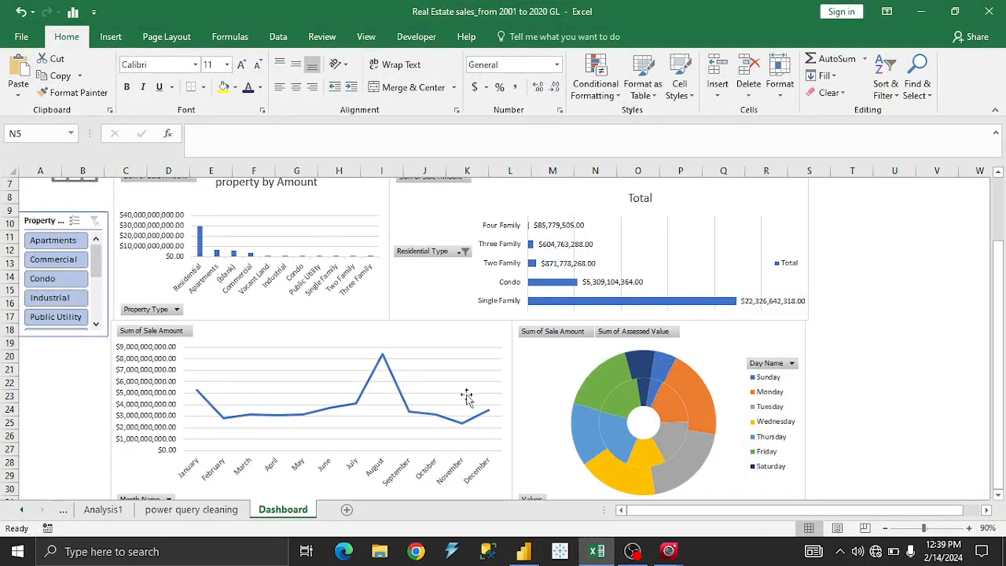
{"action": "left_click", "coordinate": [597, 551]}
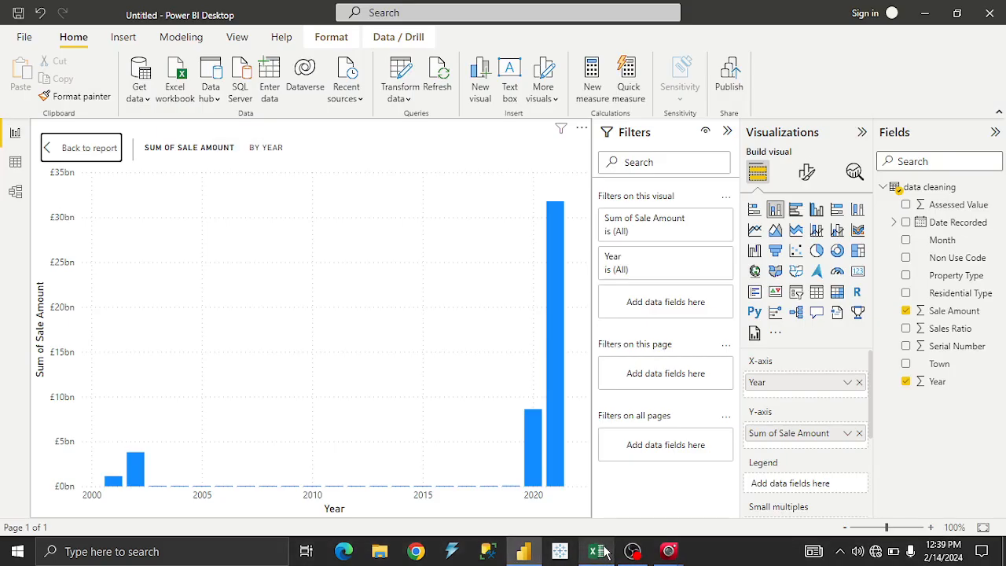
{"action": "left_click", "coordinate": [61, 152]}
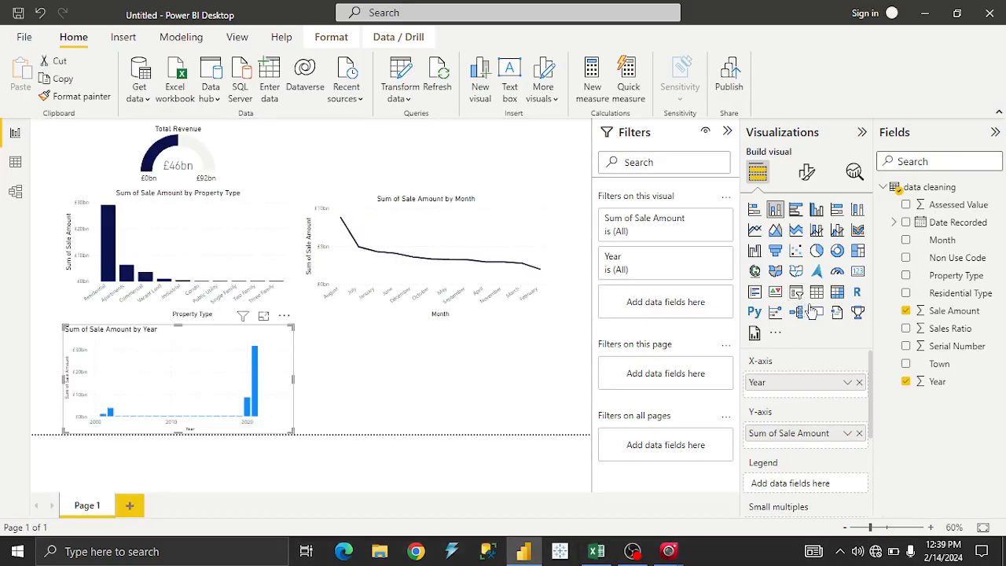
Step: Set the Sale Amount by Year chart's column color to dark navy and move the chart up against the Property Type chart
{"action": "left_click", "coordinate": [803, 173]}
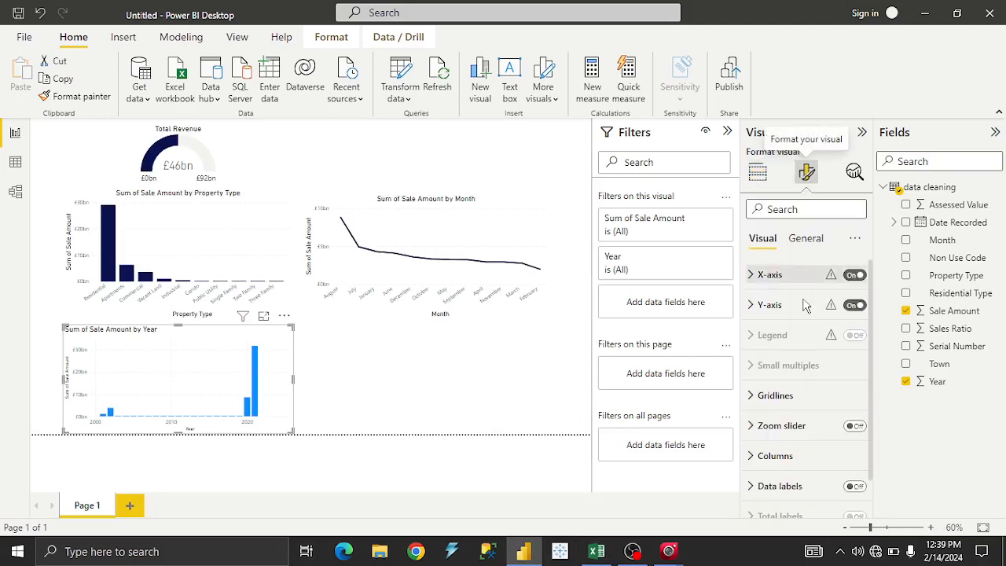
{"action": "scroll", "coordinate": [778, 351], "scroll_direction": "down", "scroll_amount": 1}
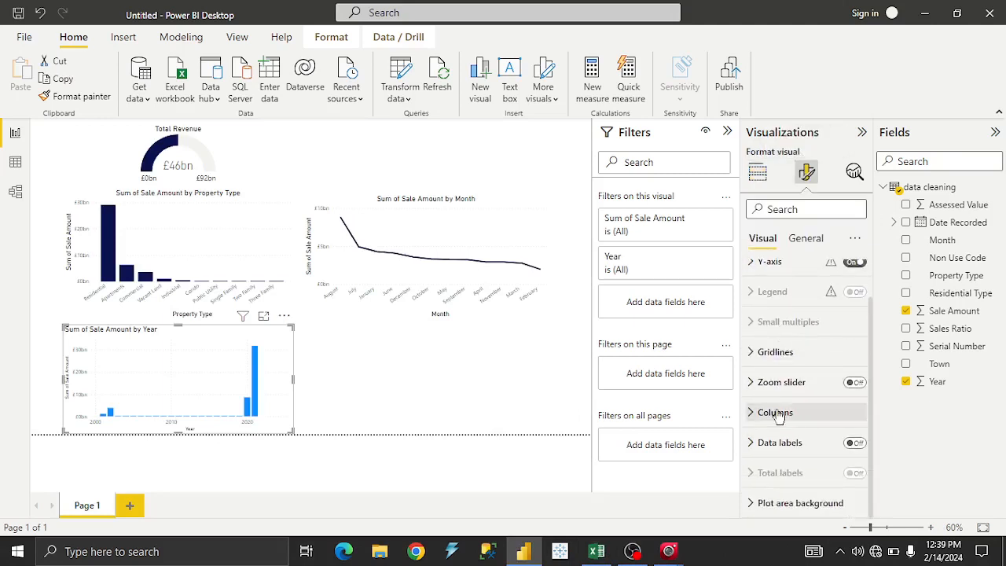
{"action": "left_click", "coordinate": [774, 413]}
{"action": "scroll", "coordinate": [774, 393], "scroll_direction": "down", "scroll_amount": 2}
{"action": "left_click", "coordinate": [777, 364]}
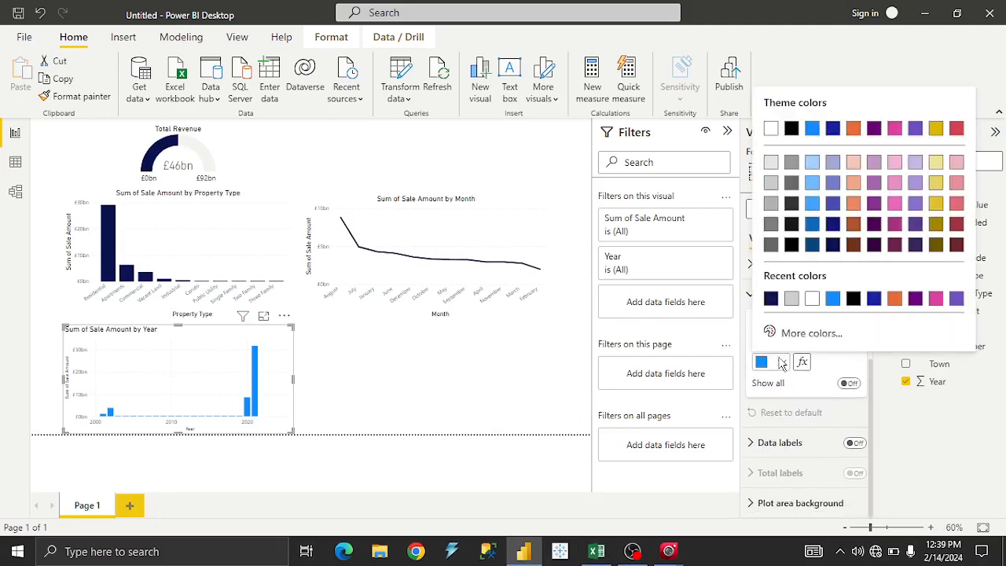
{"action": "left_click", "coordinate": [772, 299]}
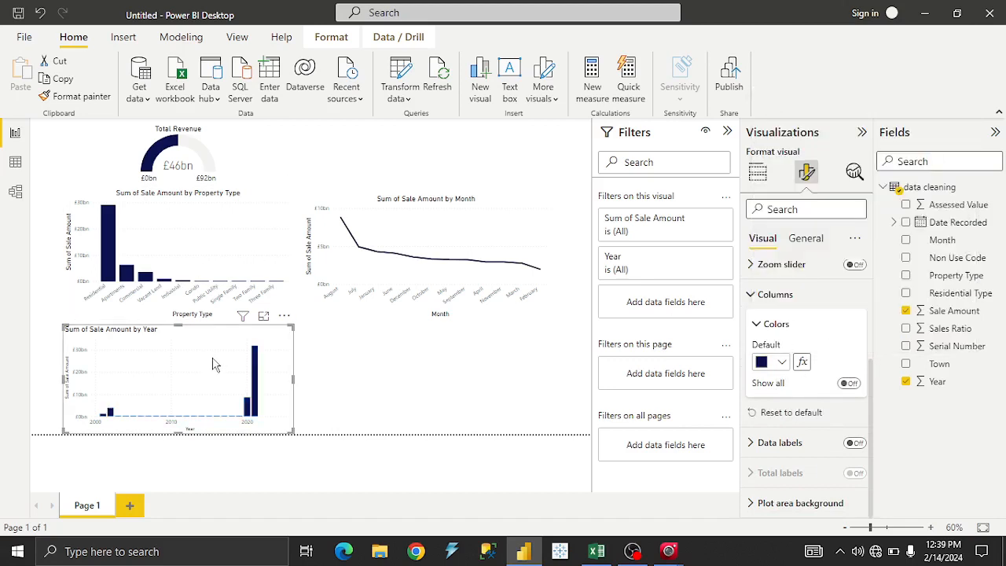
{"action": "left_click_drag", "start_coordinate": [216, 362], "coordinate": [216, 357]}
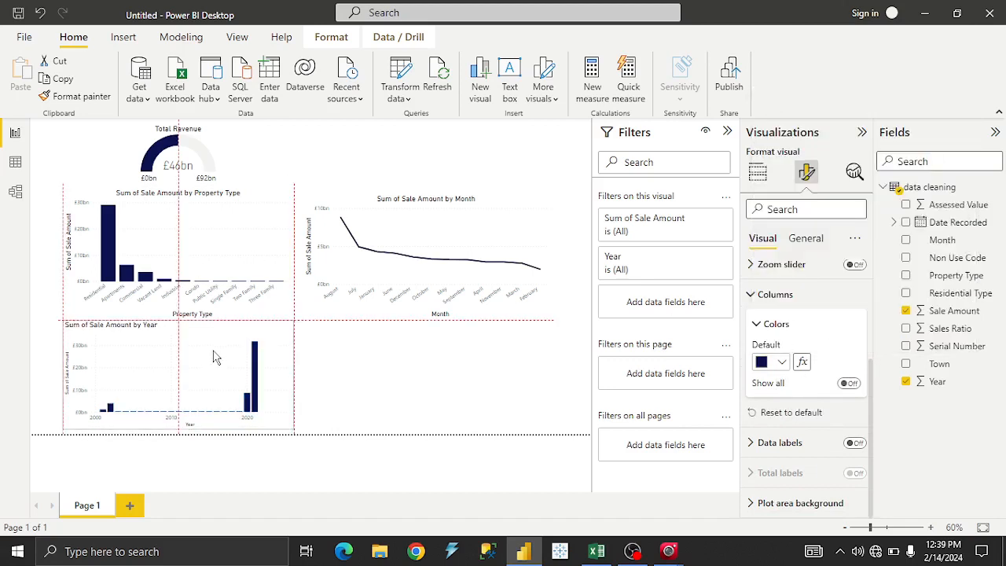
{"action": "left_click", "coordinate": [342, 377]}
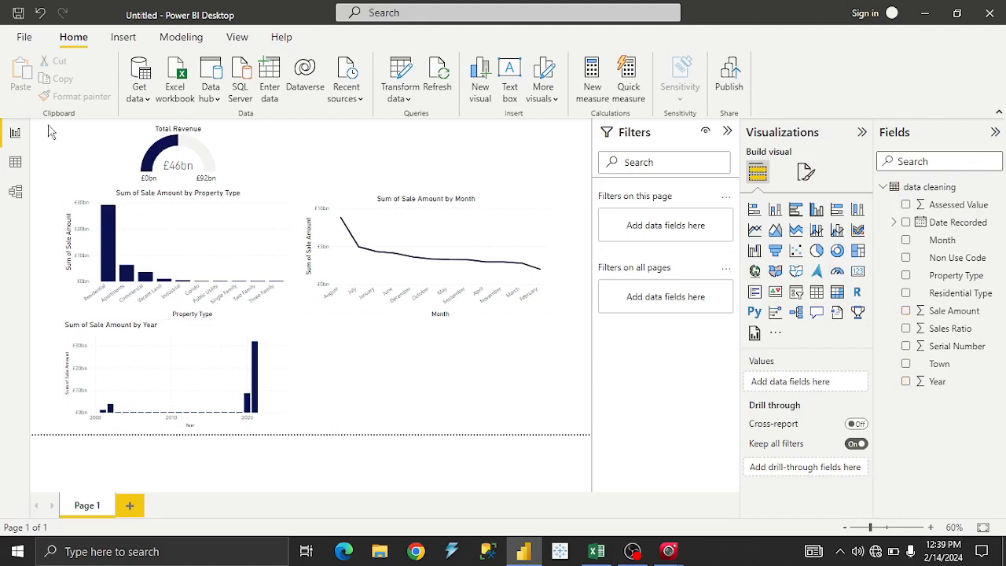
Step: Try light grey as the page's canvas background color, and settle on dark navy
{"action": "left_click", "coordinate": [803, 173]}
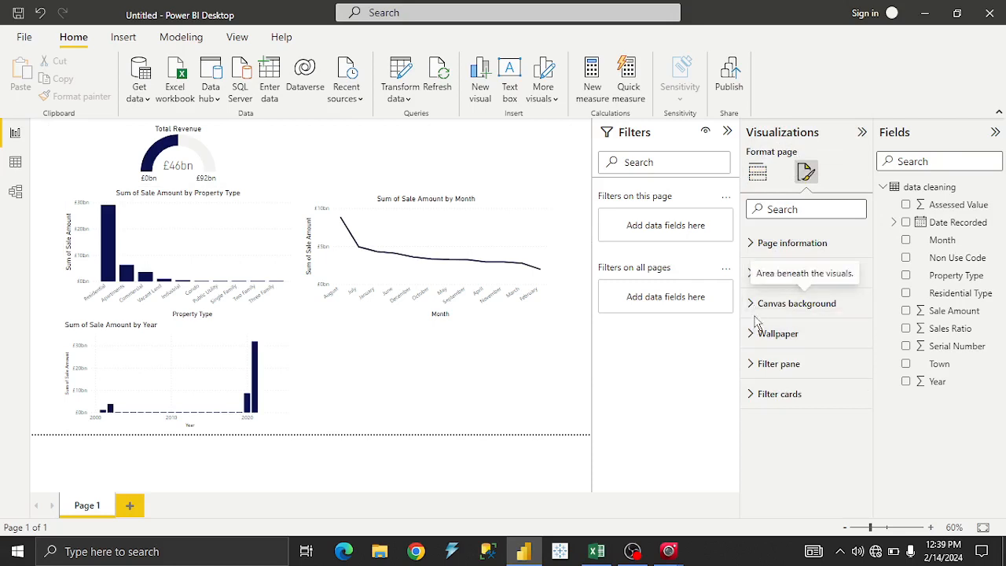
{"action": "left_click", "coordinate": [758, 171]}
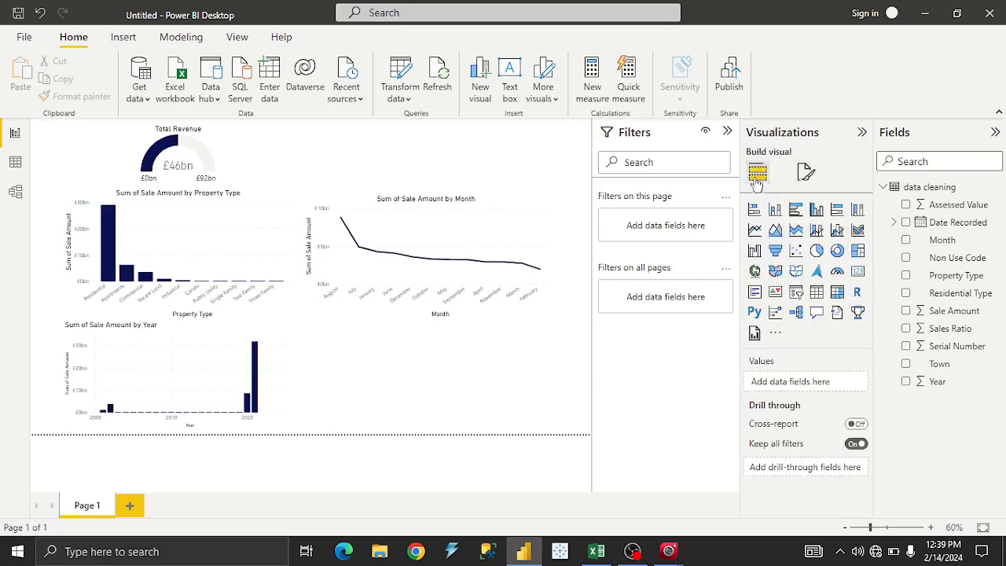
{"action": "left_click", "coordinate": [803, 173]}
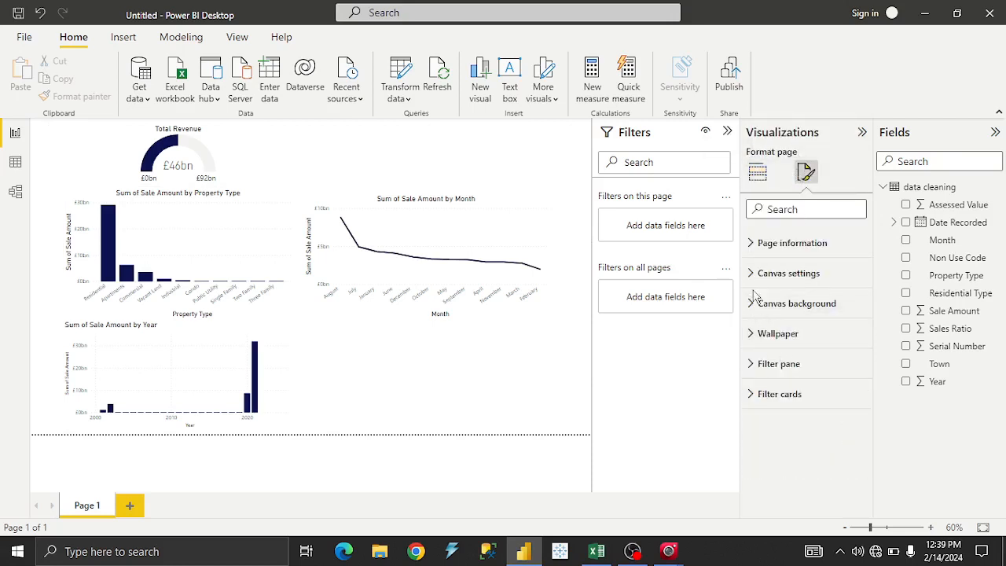
{"action": "left_click", "coordinate": [756, 335]}
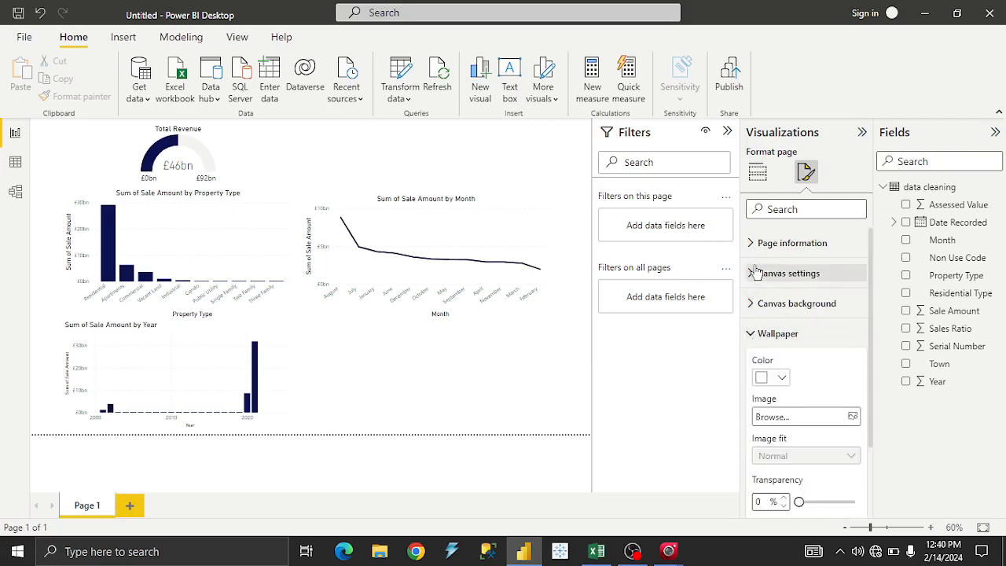
{"action": "left_click", "coordinate": [752, 305]}
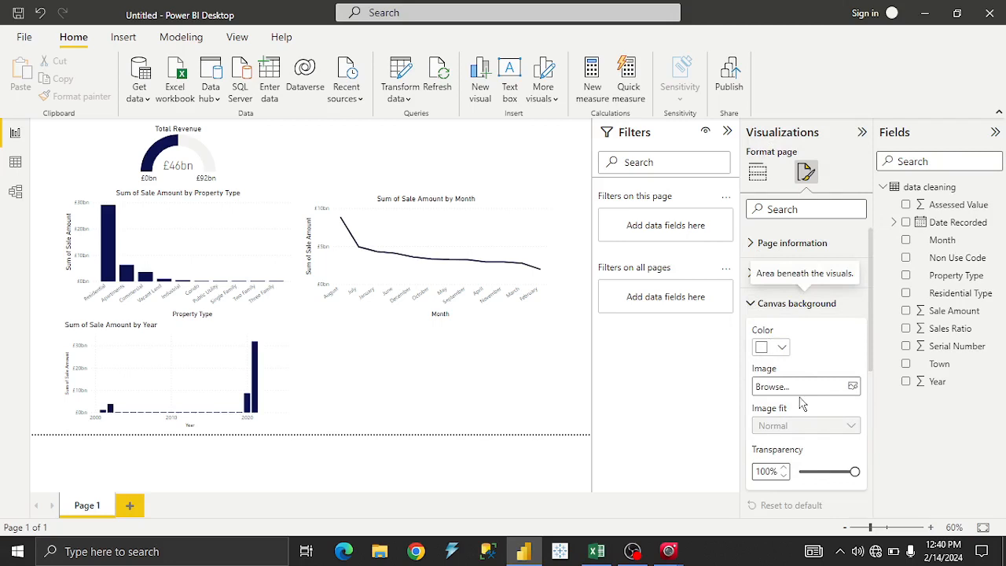
{"action": "left_click", "coordinate": [785, 346]}
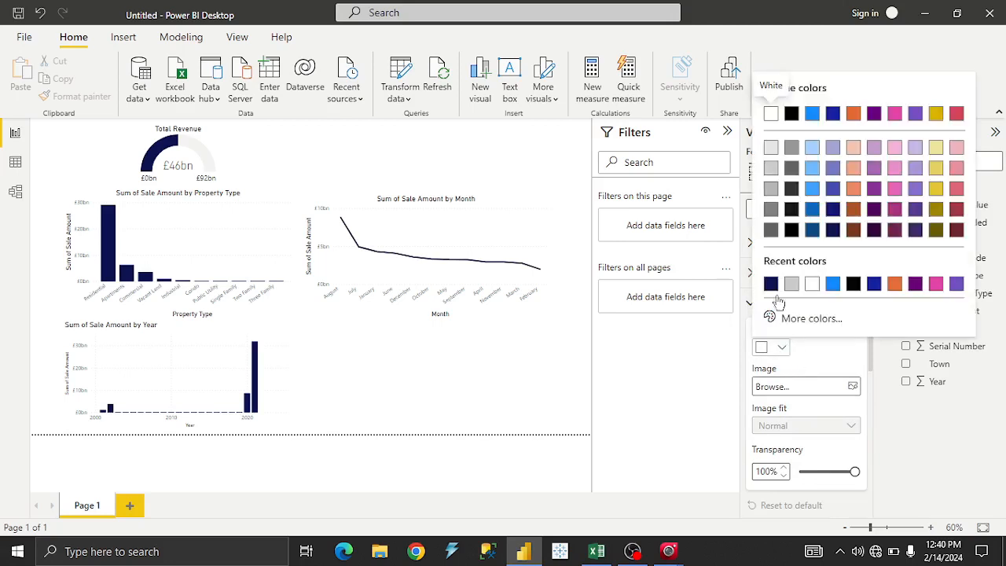
{"action": "left_click", "coordinate": [768, 167]}
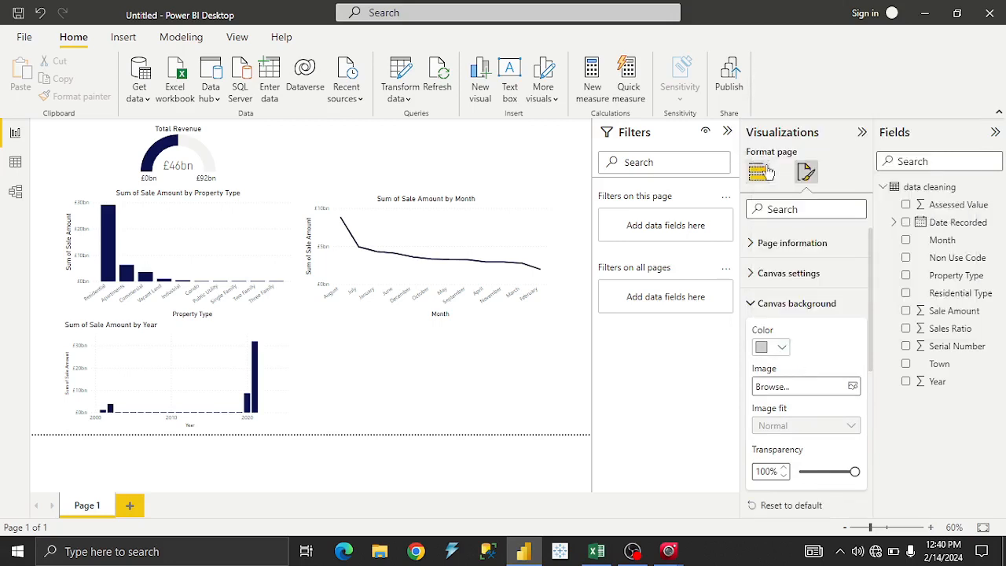
{"action": "left_click", "coordinate": [778, 346]}
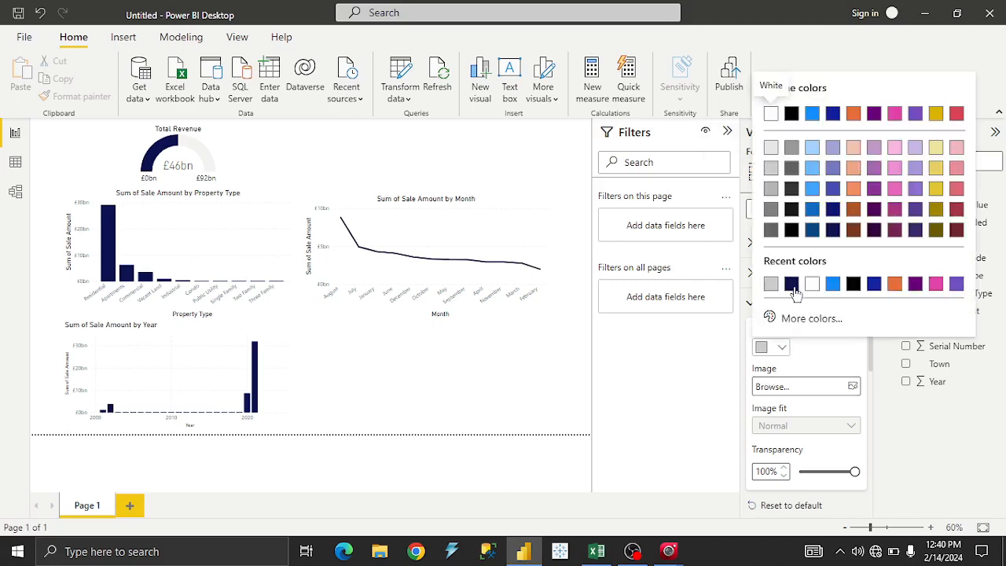
{"action": "left_click", "coordinate": [791, 283]}
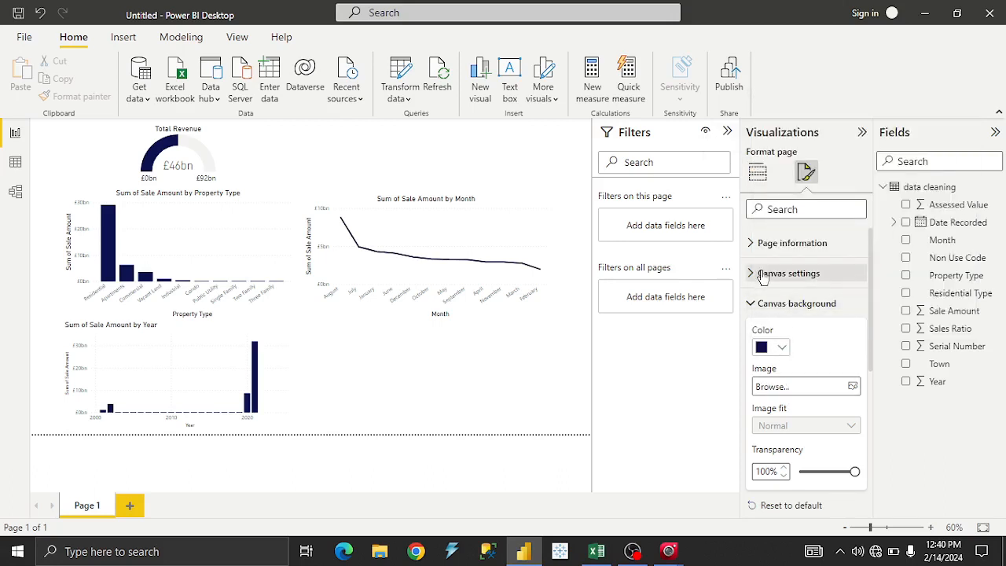
Step: Try dark navy as the page wallpaper color, and settle on light grey
{"action": "left_click", "coordinate": [763, 243]}
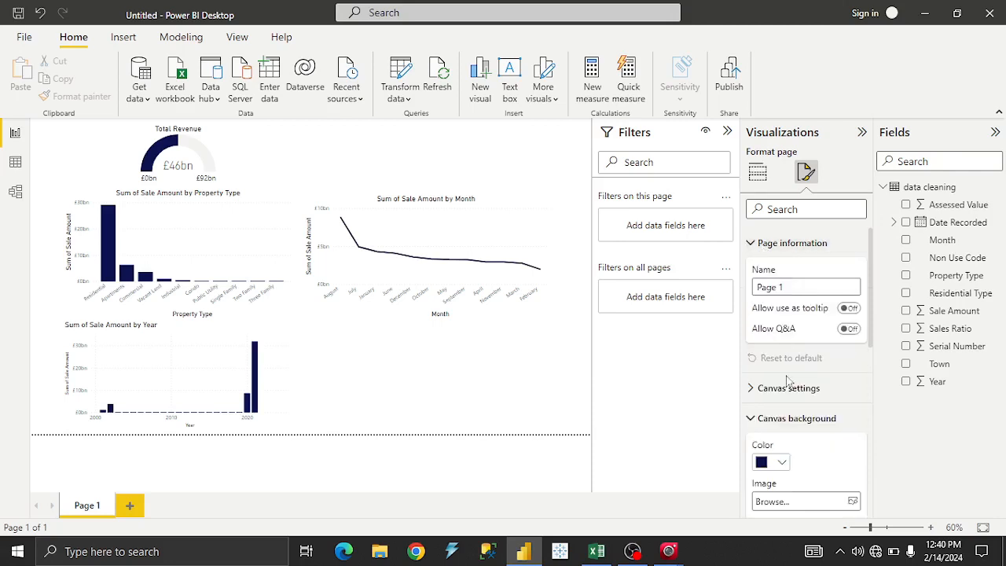
{"action": "scroll", "coordinate": [786, 389], "scroll_direction": "down", "scroll_amount": 3}
{"action": "scroll", "coordinate": [783, 395], "scroll_direction": "down", "scroll_amount": 3}
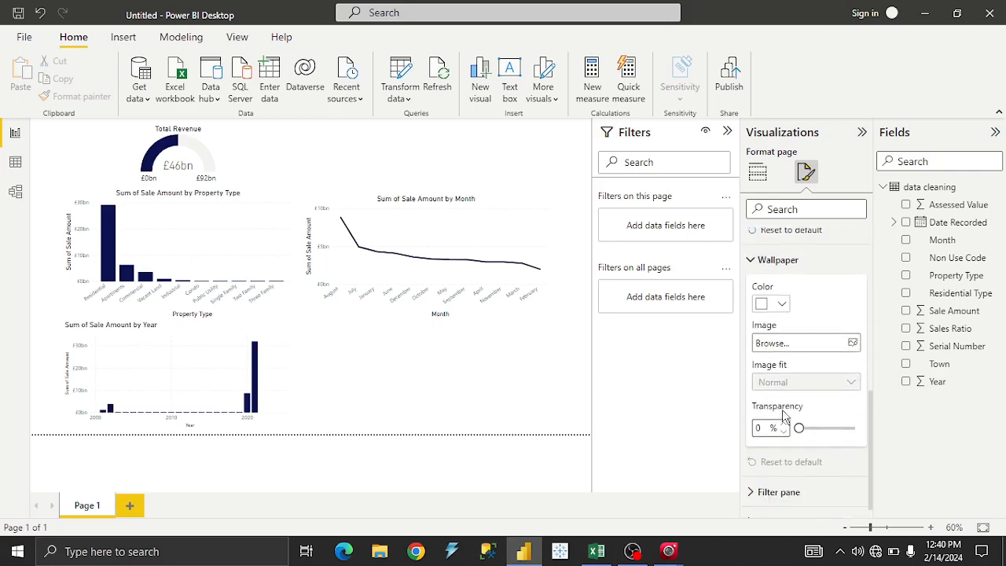
{"action": "left_click", "coordinate": [780, 303]}
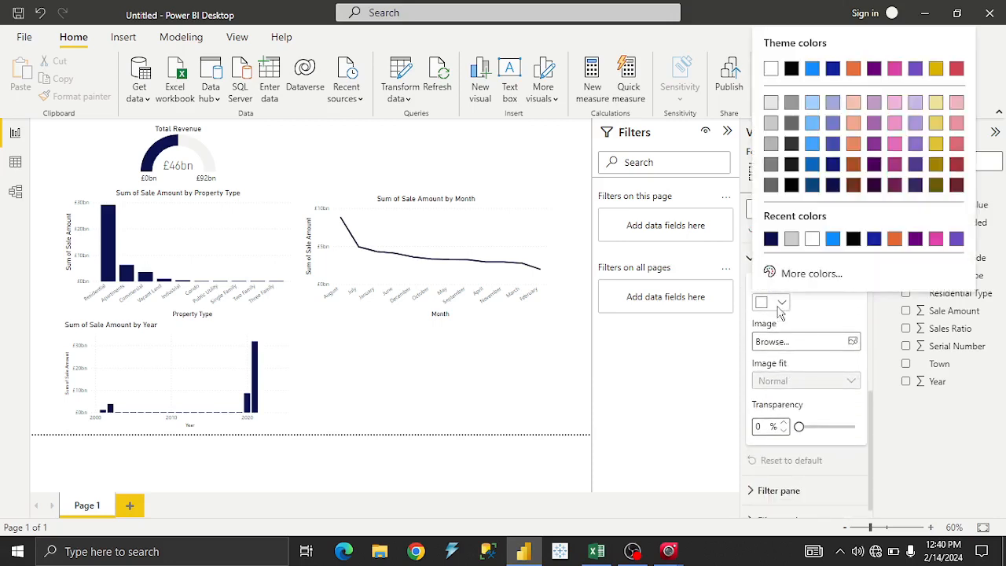
{"action": "left_click", "coordinate": [769, 238]}
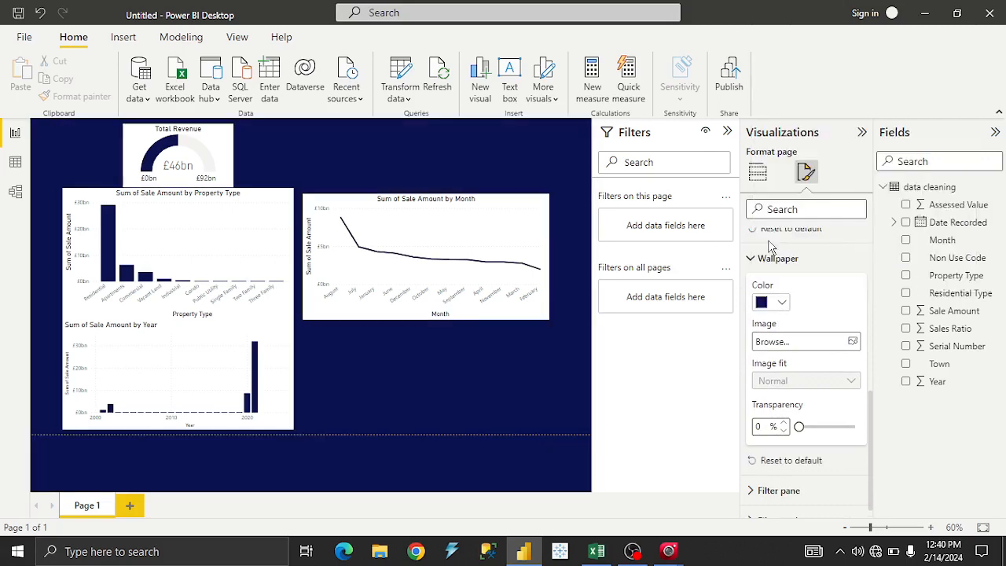
{"action": "left_click", "coordinate": [780, 303]}
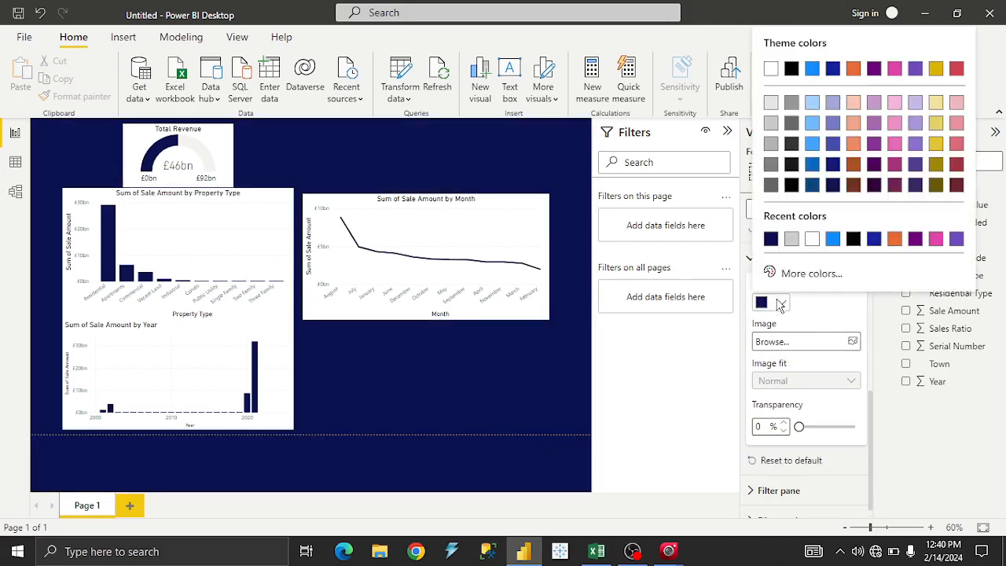
{"action": "left_click", "coordinate": [771, 107]}
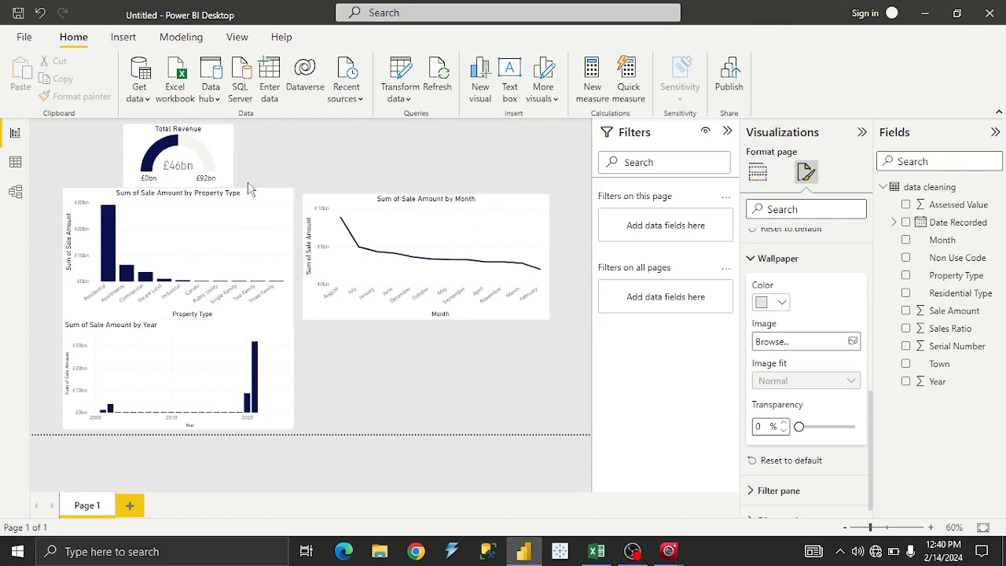
Step: Set the Total Revenue gauge's background transparency to 100%
{"action": "left_click", "coordinate": [222, 152]}
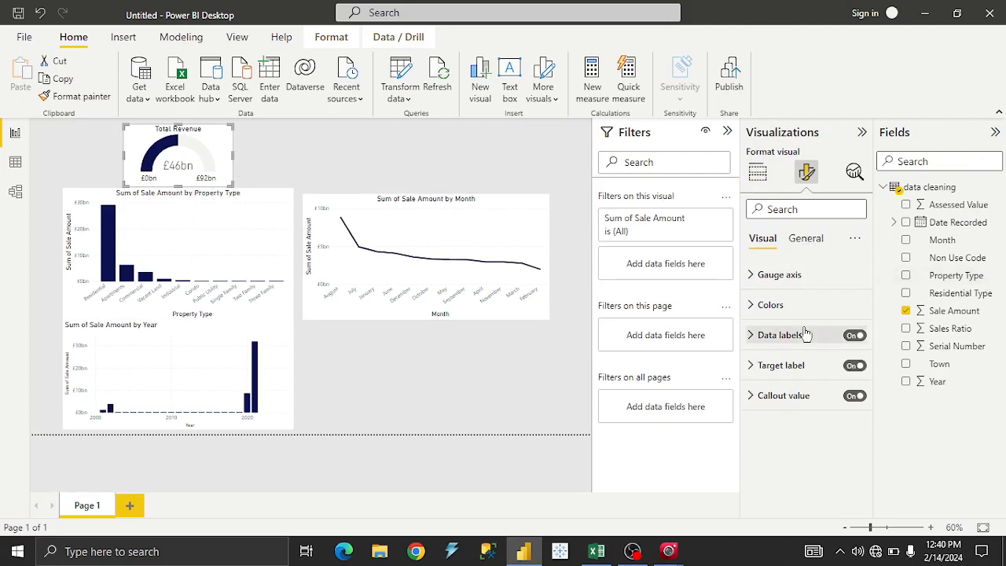
{"action": "left_click", "coordinate": [805, 238]}
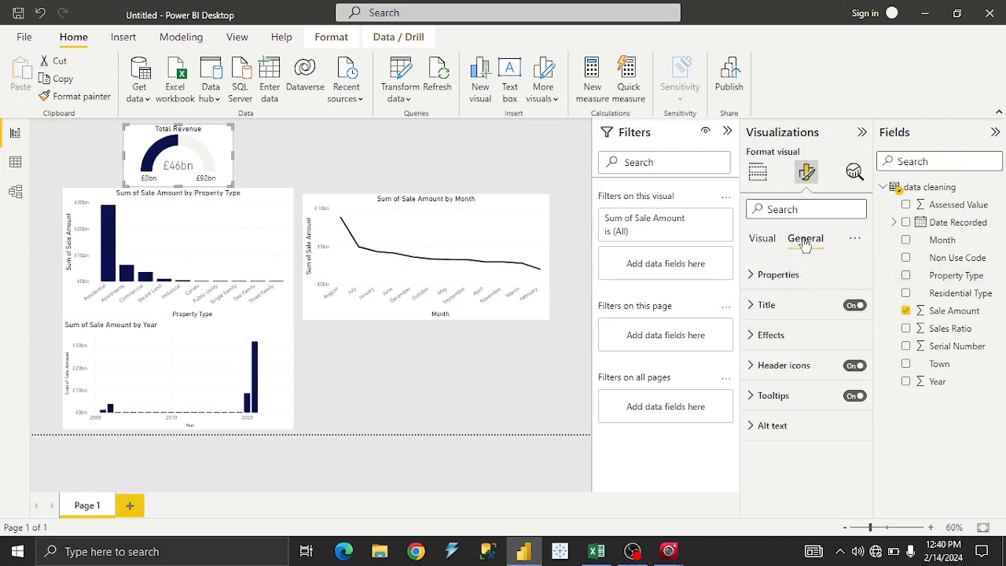
{"action": "left_click", "coordinate": [778, 280]}
{"action": "scroll", "coordinate": [807, 395], "scroll_direction": "down", "scroll_amount": 2}
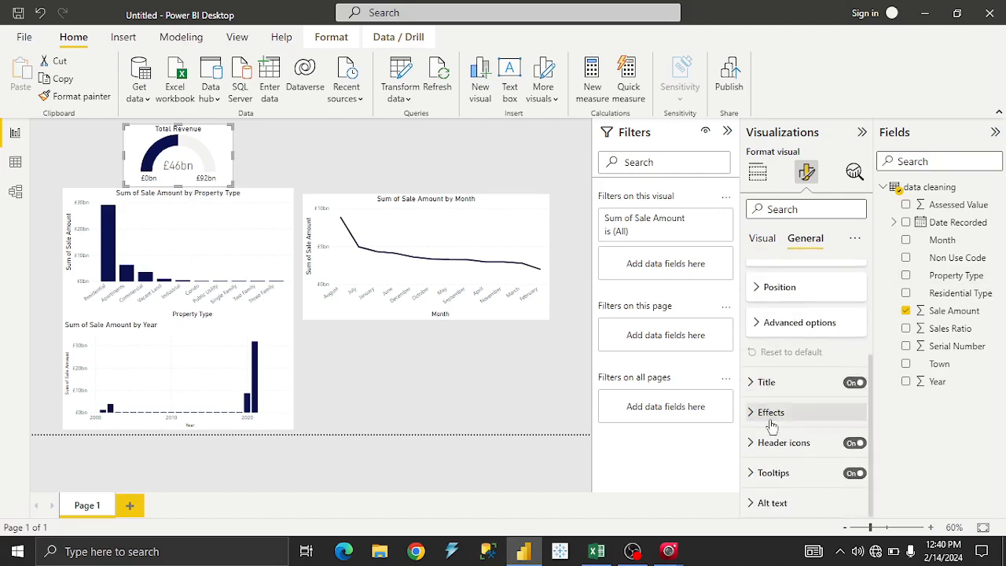
{"action": "left_click", "coordinate": [768, 416]}
{"action": "scroll", "coordinate": [785, 393], "scroll_direction": "down", "scroll_amount": 2}
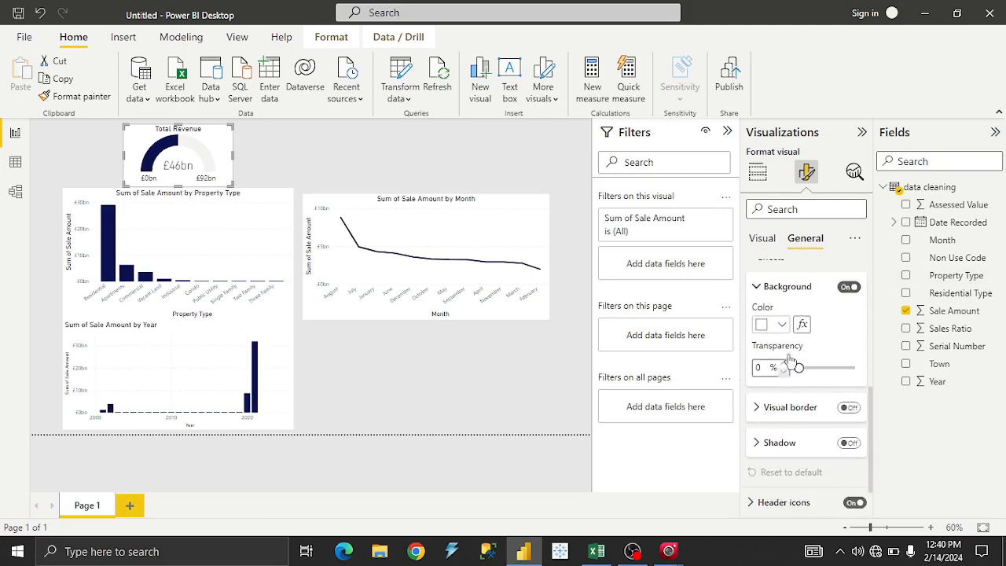
{"action": "left_click_drag", "start_coordinate": [796, 366], "coordinate": [854, 368]}
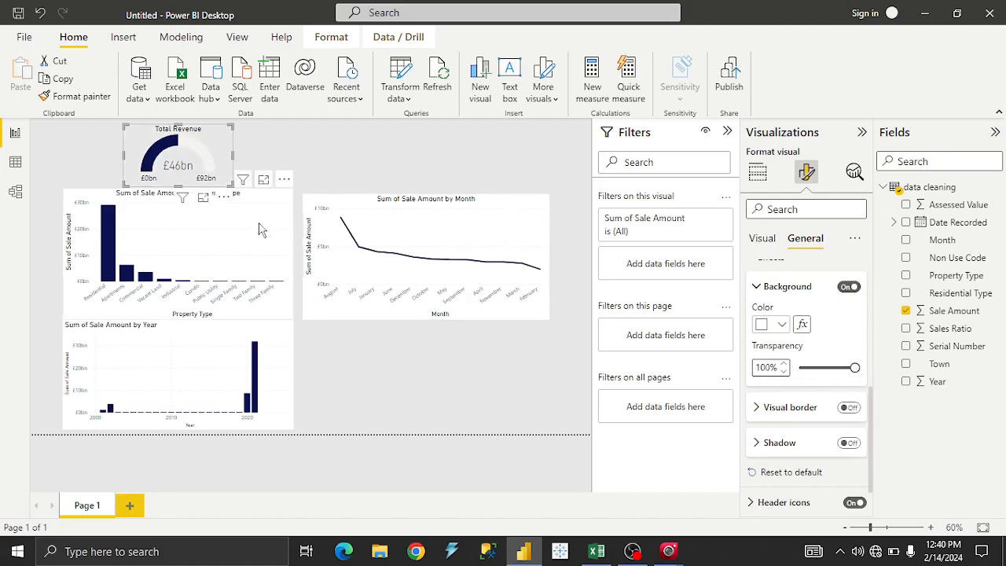
Step: Make the backgrounds of the Sale Amount by Property Type and Sale Amount by Month charts fully transparent
{"action": "left_click", "coordinate": [293, 244]}
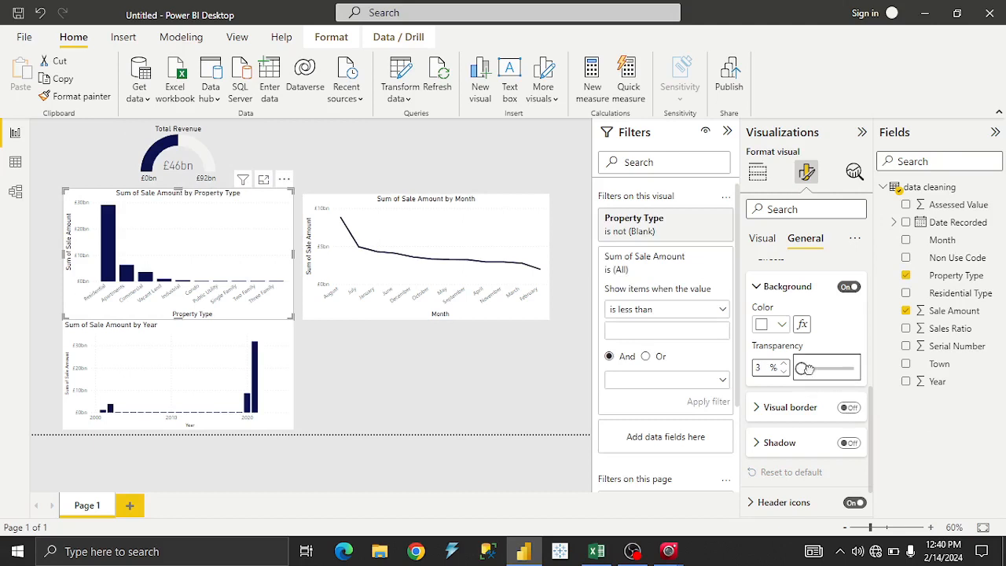
{"action": "left_click", "coordinate": [543, 263]}
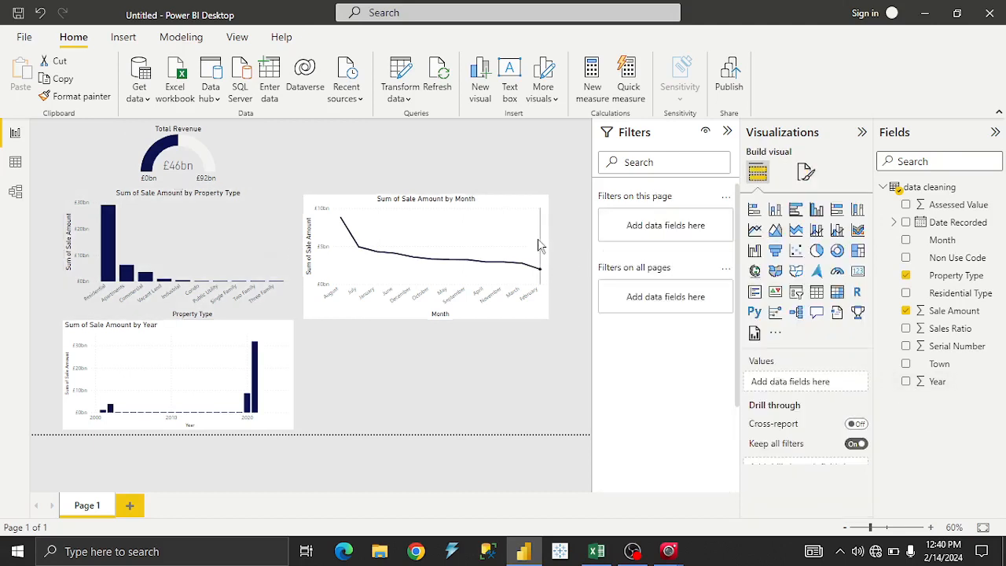
{"action": "left_click", "coordinate": [244, 229]}
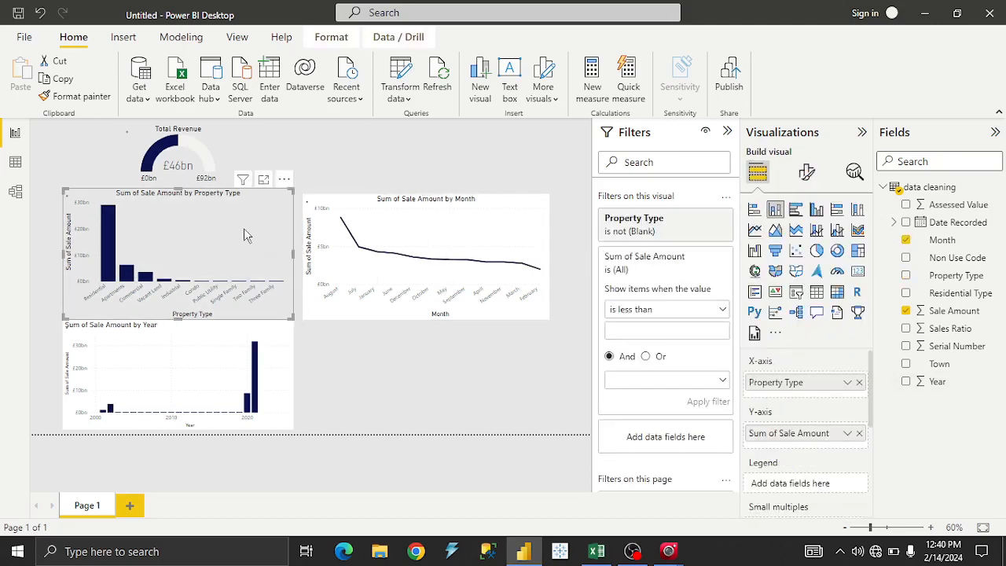
{"action": "left_click", "coordinate": [807, 175]}
{"action": "scroll", "coordinate": [796, 416], "scroll_direction": "down", "scroll_amount": 1}
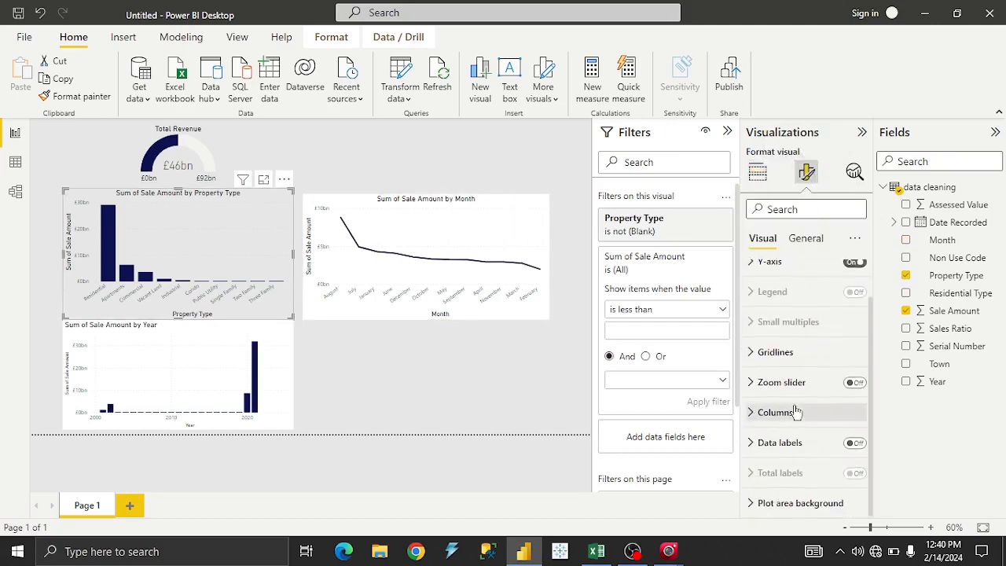
{"action": "left_click", "coordinate": [805, 238]}
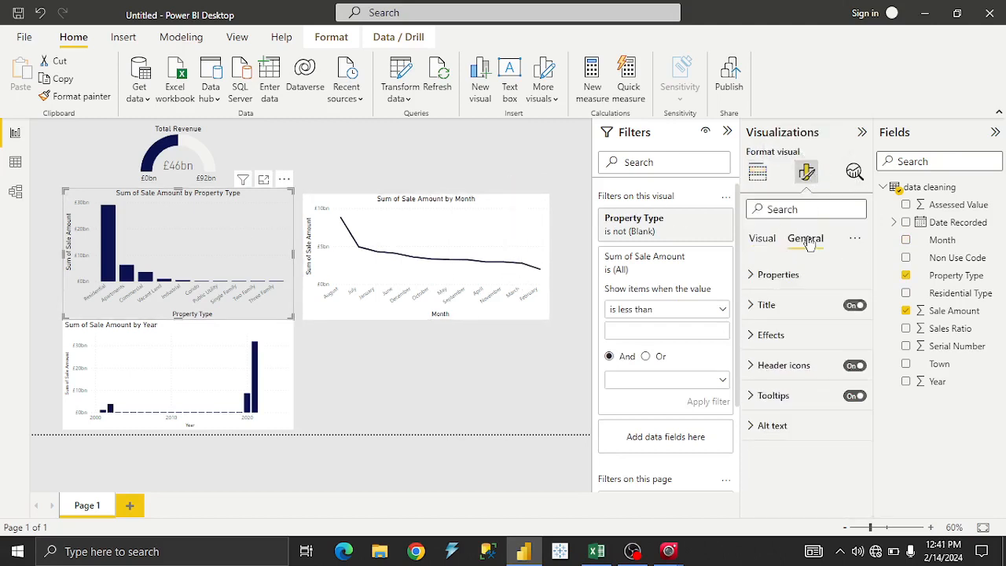
{"action": "left_click", "coordinate": [759, 336]}
{"action": "scroll", "coordinate": [793, 354], "scroll_direction": "down", "scroll_amount": 3}
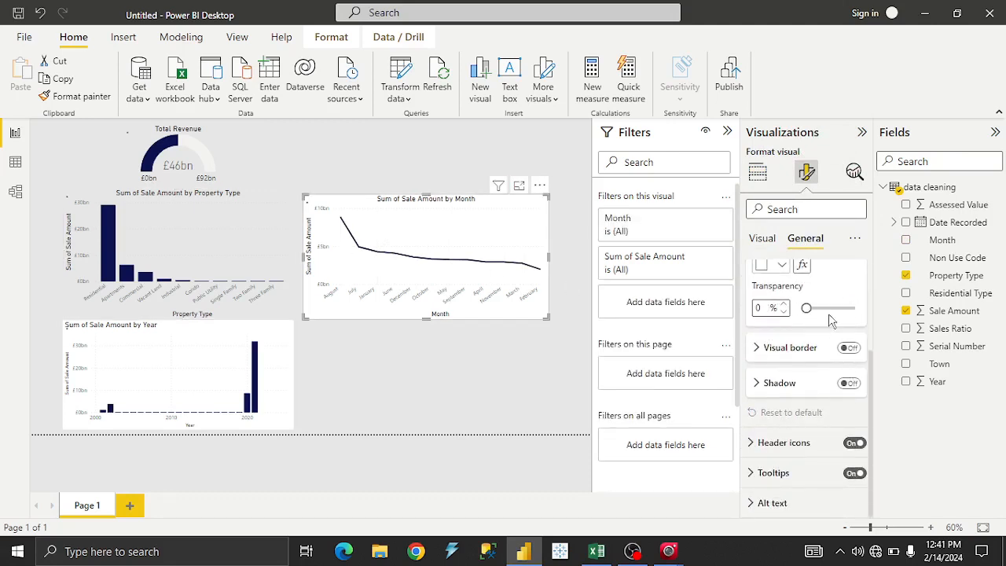
{"action": "left_click_drag", "start_coordinate": [802, 309], "coordinate": [867, 312]}
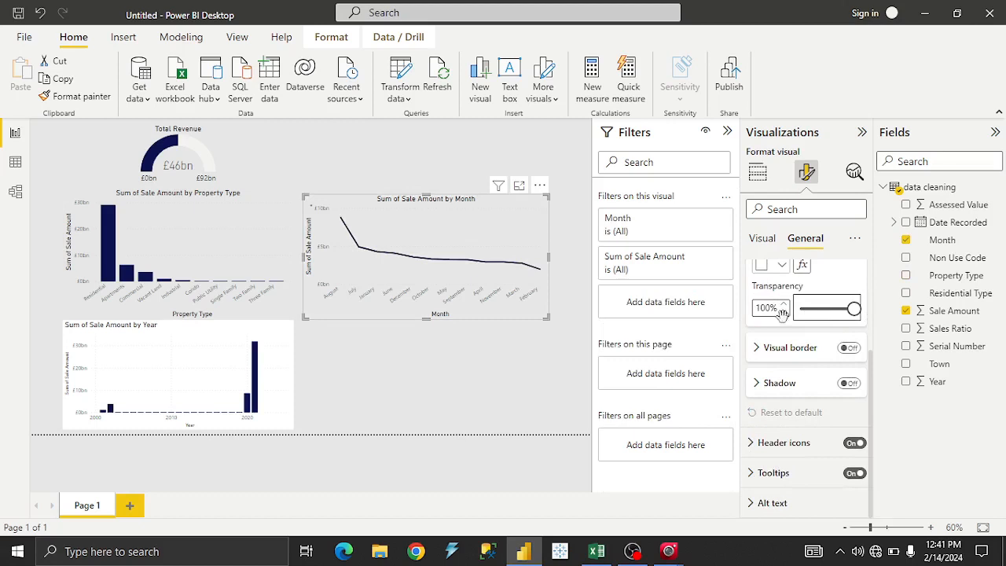
Step: Set the Sale Amount by Year chart's background transparency to 100% and deselect the chart
{"action": "left_click", "coordinate": [242, 352]}
{"action": "left_click_drag", "start_coordinate": [805, 310], "coordinate": [867, 317]}
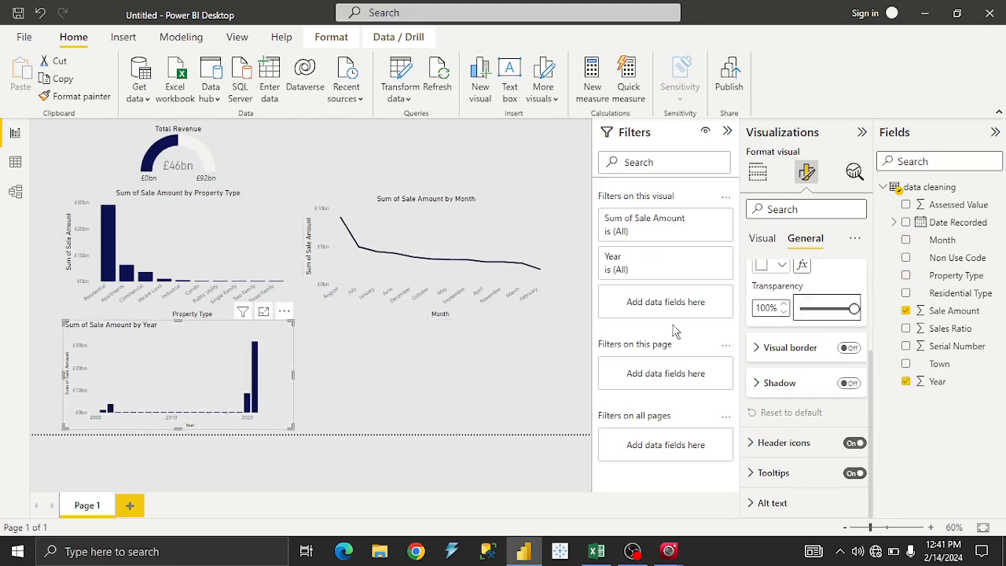
{"action": "left_click", "coordinate": [387, 380]}
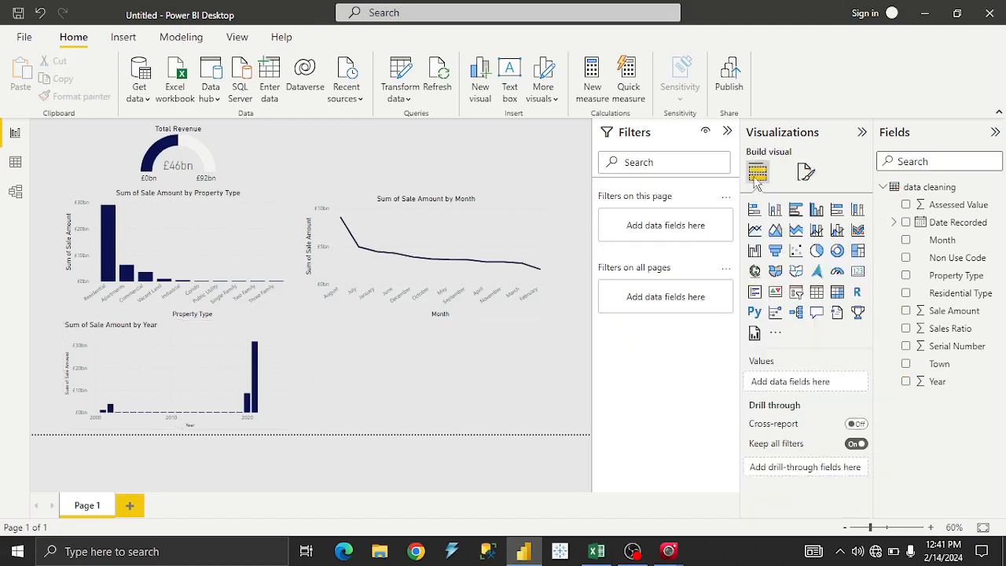
Step: Collapse the Filters, Visualizations and Fields panes to view the report page, and reopen the Visualizations and Fields panes
{"action": "left_click", "coordinate": [726, 131]}
{"action": "left_click", "coordinate": [862, 132]}
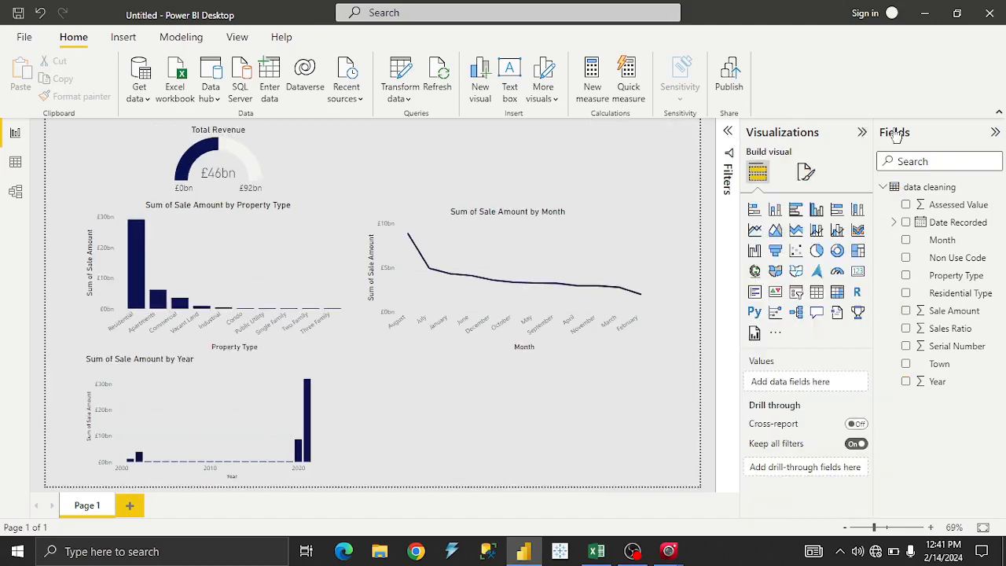
{"action": "left_click", "coordinate": [995, 132]}
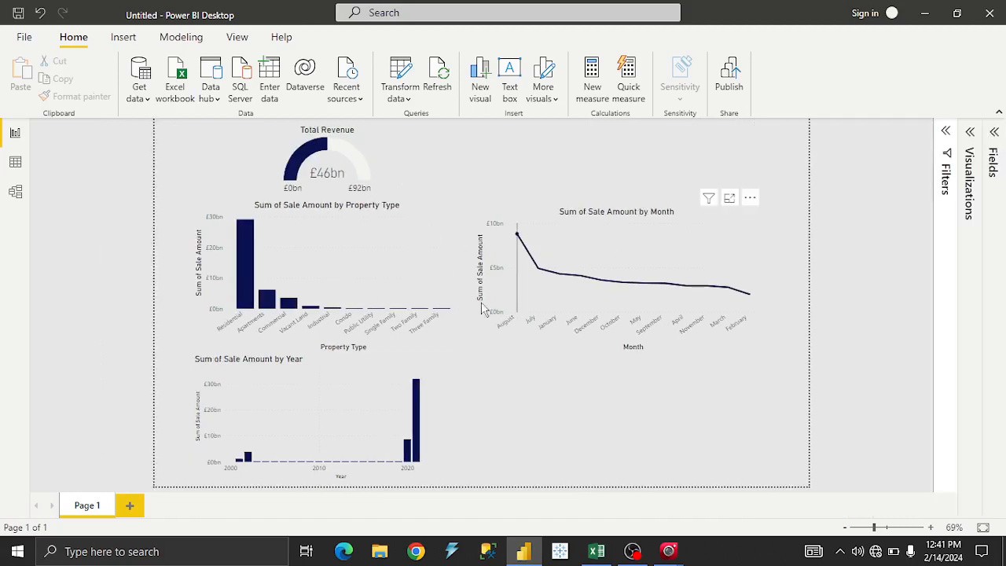
{"action": "left_click", "coordinate": [969, 132]}
{"action": "left_click", "coordinate": [993, 134]}
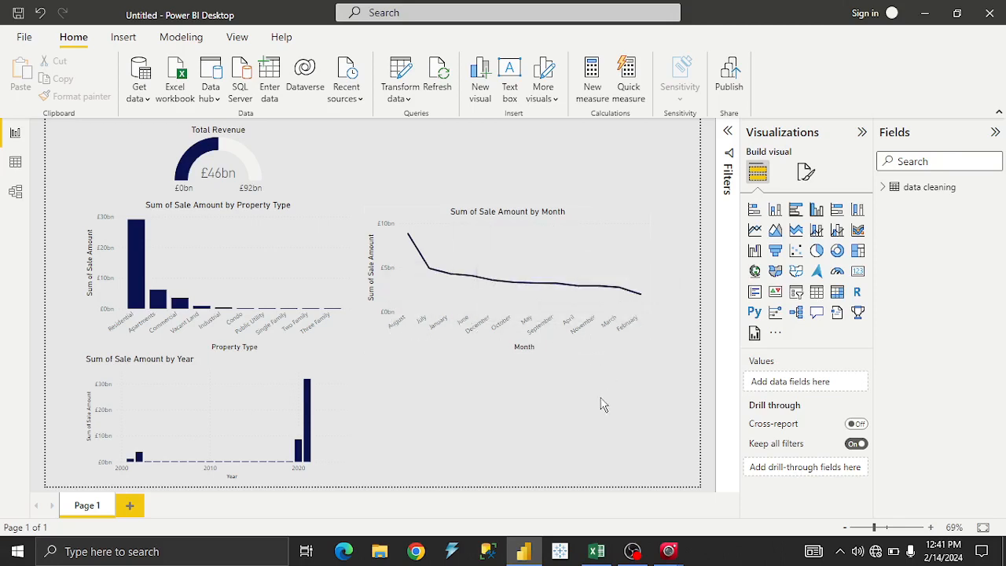
Step: Compare the charts on the Excel workbook's Dashboard sheet with the Power BI report page, and return to Power BI
{"action": "left_click", "coordinate": [596, 550]}
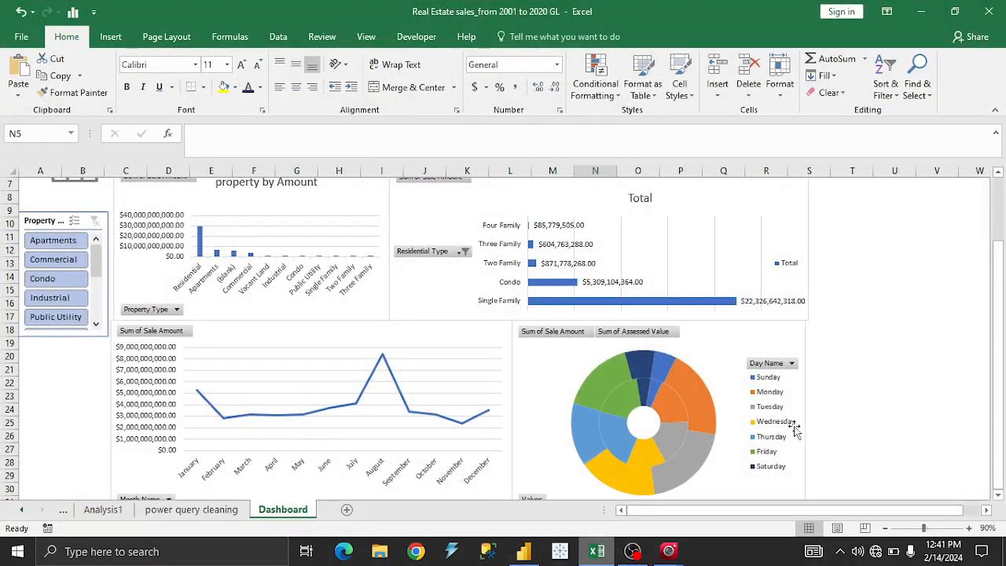
{"action": "left_click_drag", "start_coordinate": [1001, 357], "coordinate": [1002, 358]}
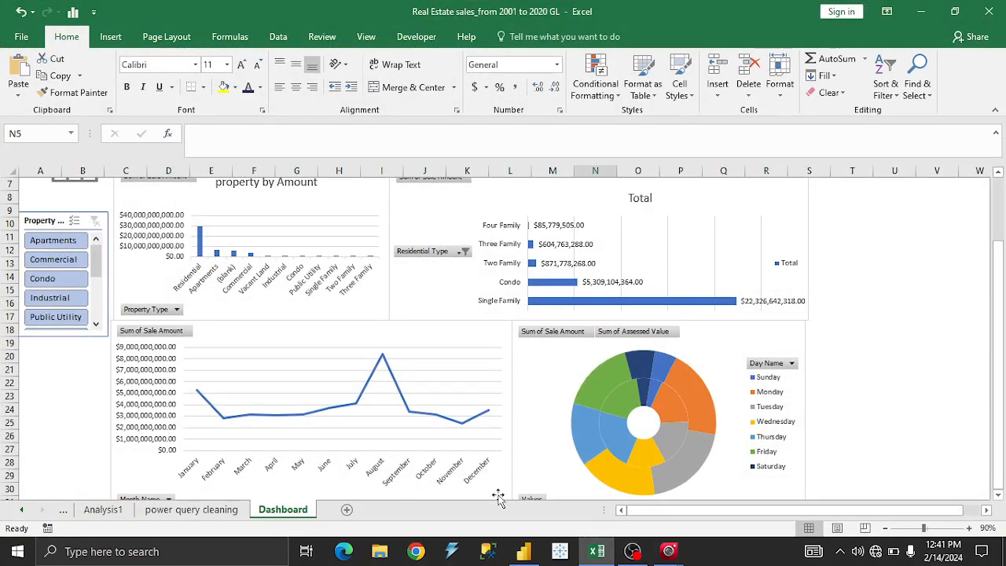
{"action": "left_click", "coordinate": [596, 550]}
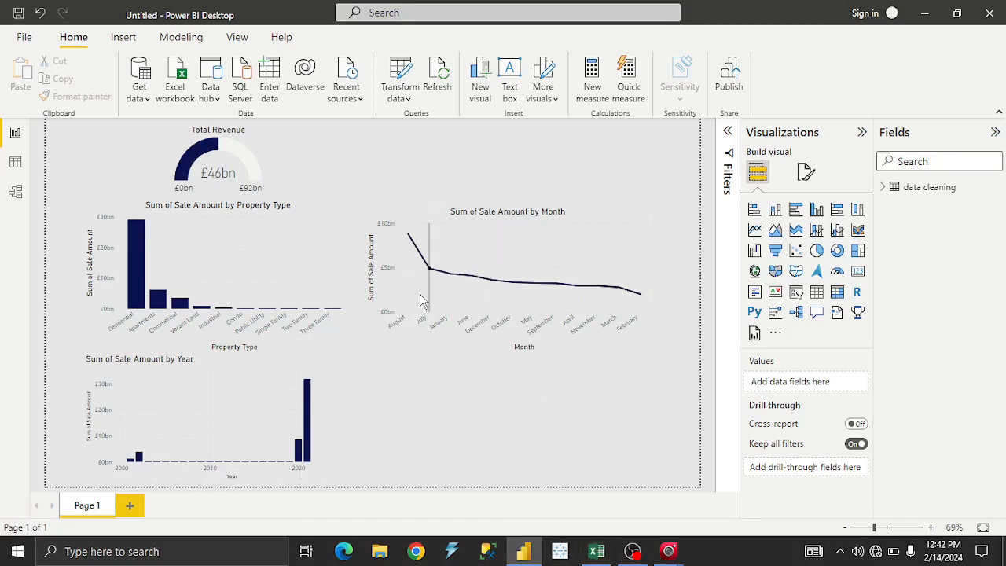
{"action": "left_click", "coordinate": [598, 553]}
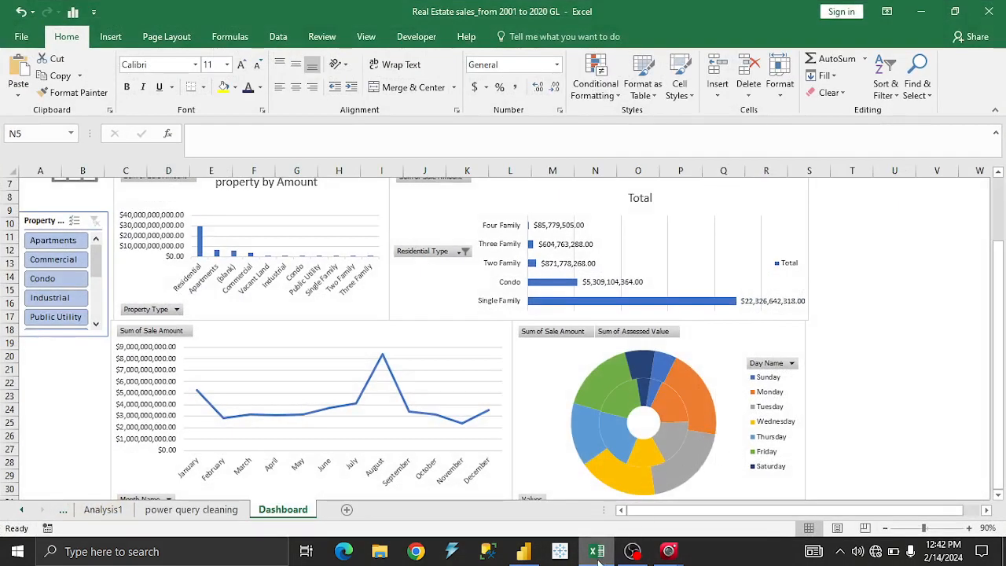
{"action": "left_click", "coordinate": [597, 555]}
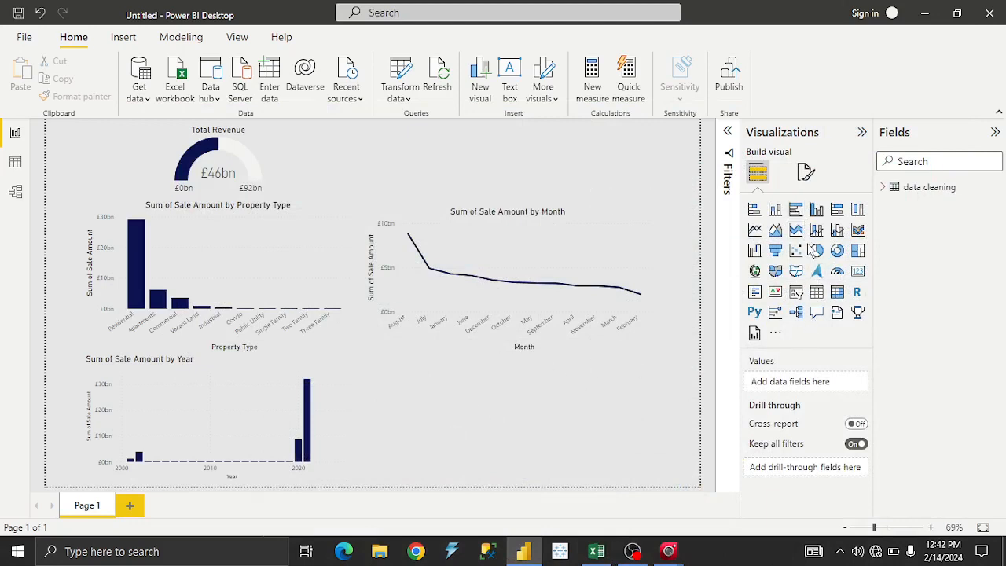
Step: Check the data cleaning table's fields against the columns of the data cleaning and power query cleaning sheets in Excel
{"action": "left_click", "coordinate": [885, 189]}
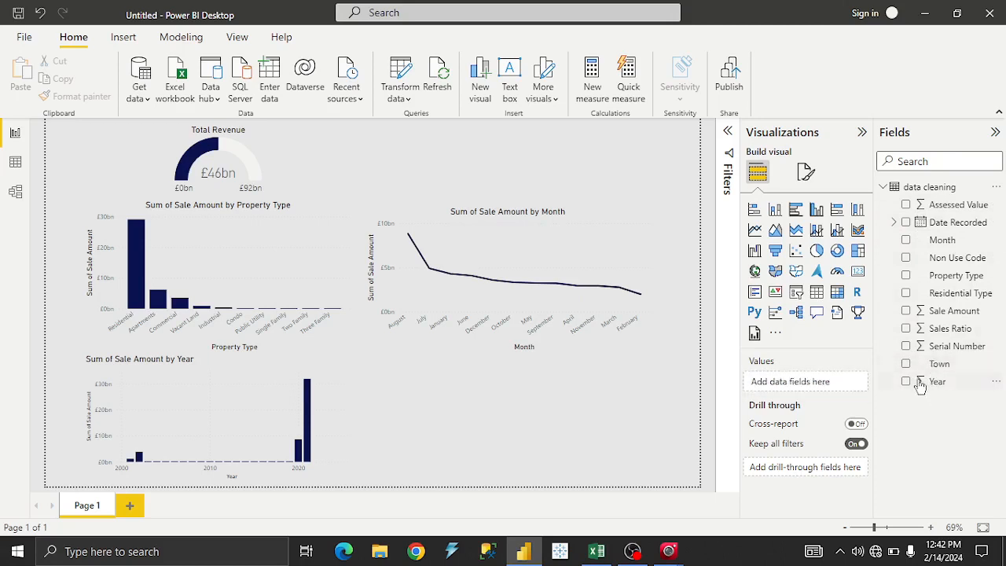
{"action": "left_click", "coordinate": [730, 563]}
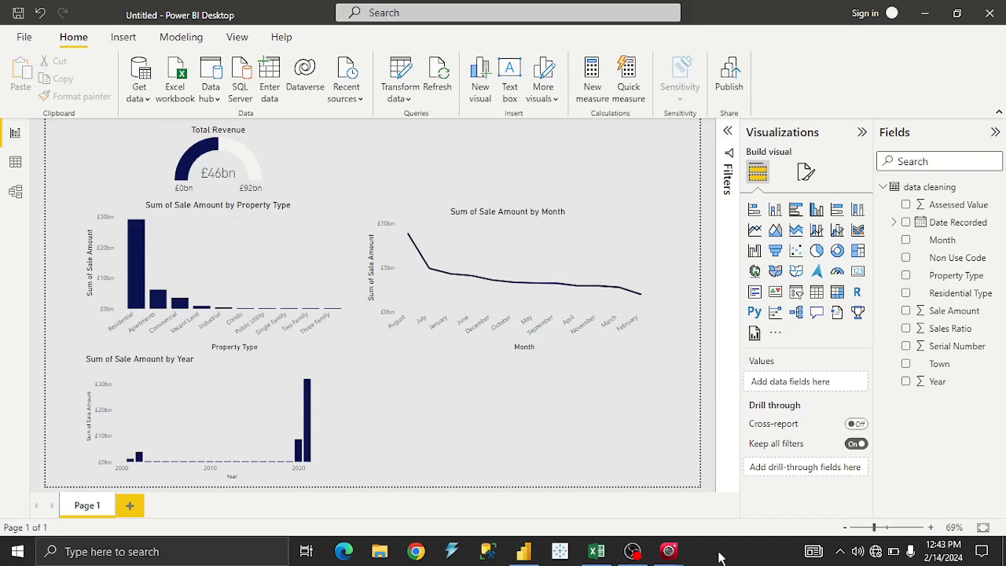
{"action": "left_click", "coordinate": [596, 551]}
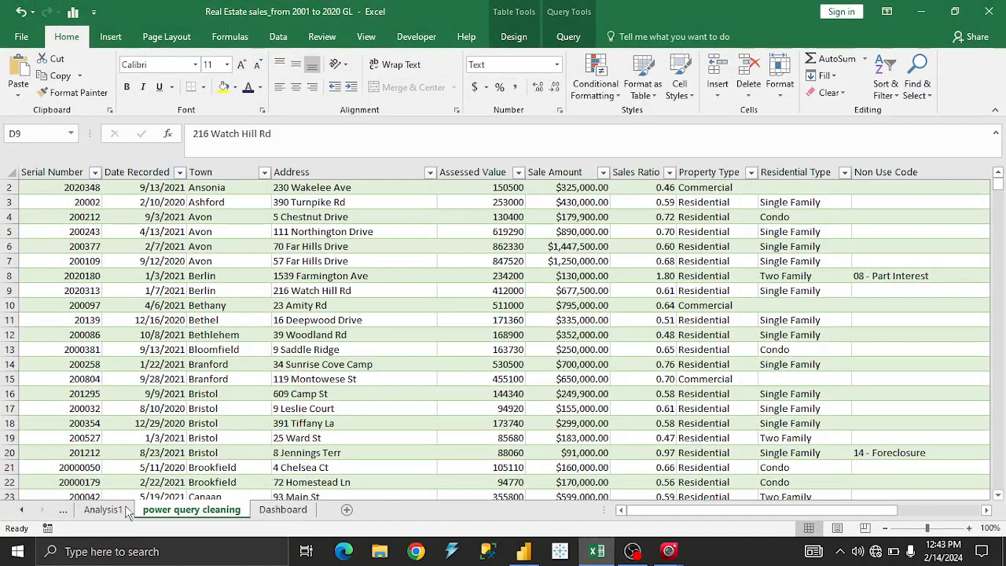
{"action": "left_click", "coordinate": [63, 511]}
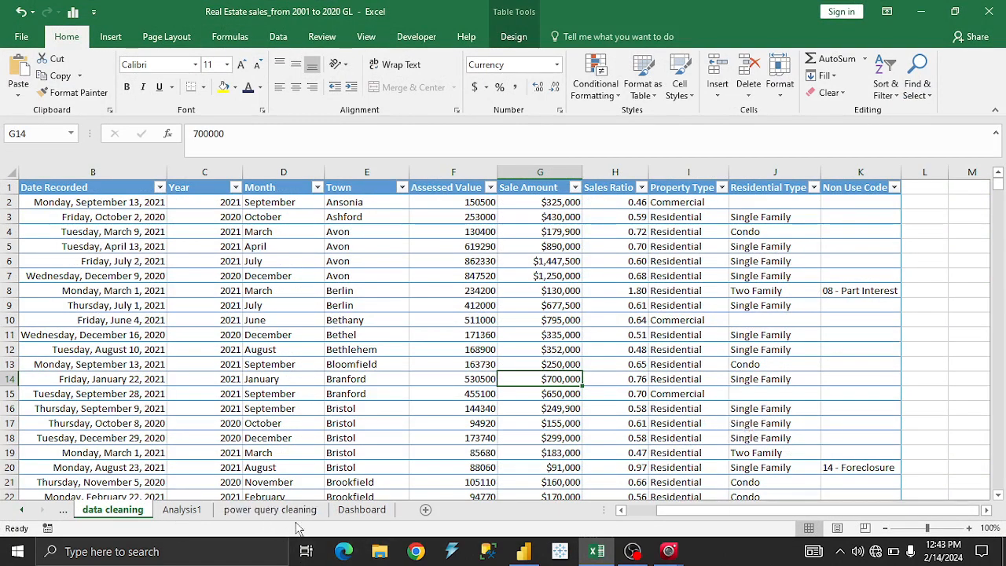
{"action": "left_click", "coordinate": [271, 509]}
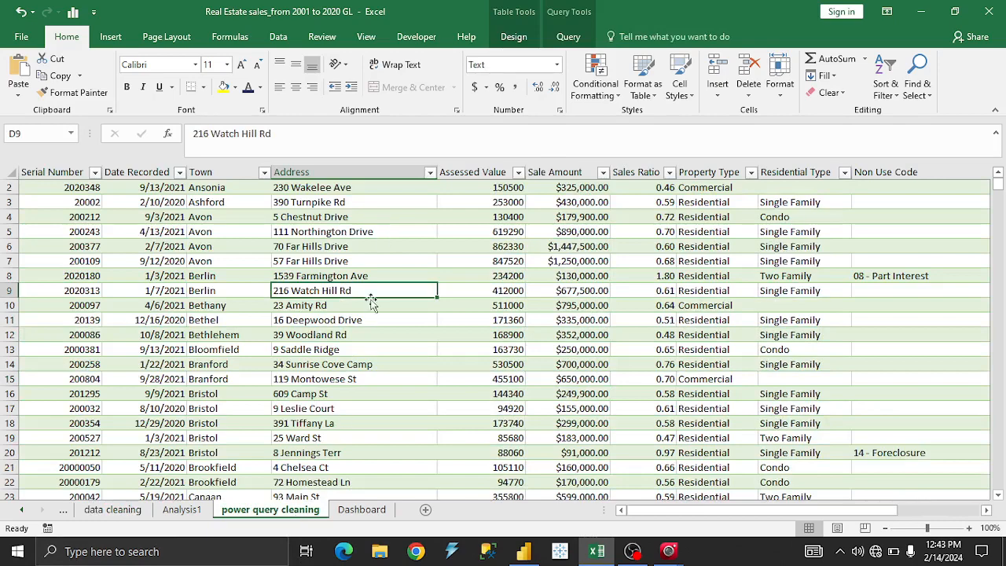
{"action": "left_click", "coordinate": [597, 553]}
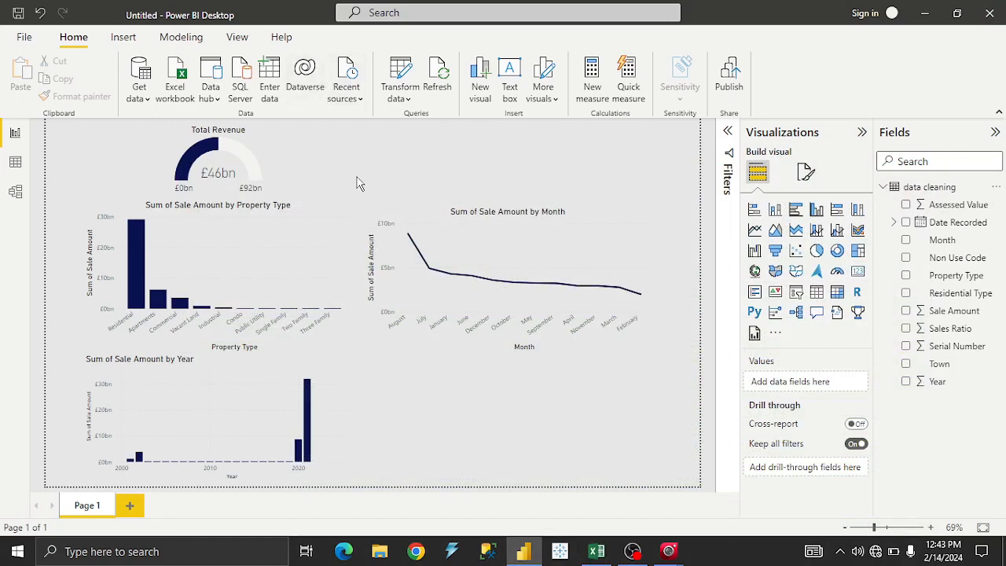
Step: Save the report in the Downloads folder as a Power BI file named "class on power bi"
{"action": "key", "text": "ctrl+s"}
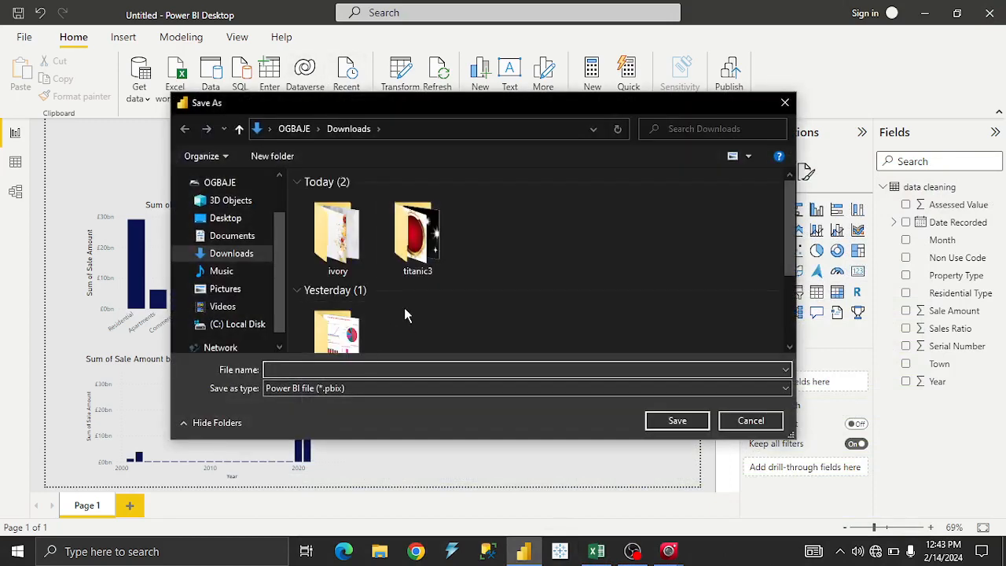
{"action": "type", "text": "class on power"}
{"action": "left_click", "coordinate": [750, 421]}
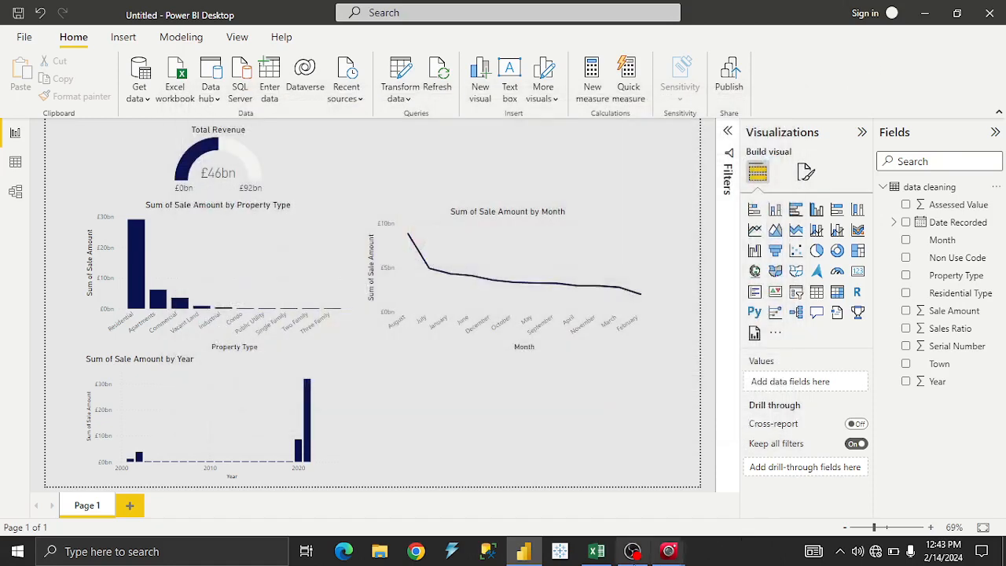
{"action": "left_click", "coordinate": [594, 551]}
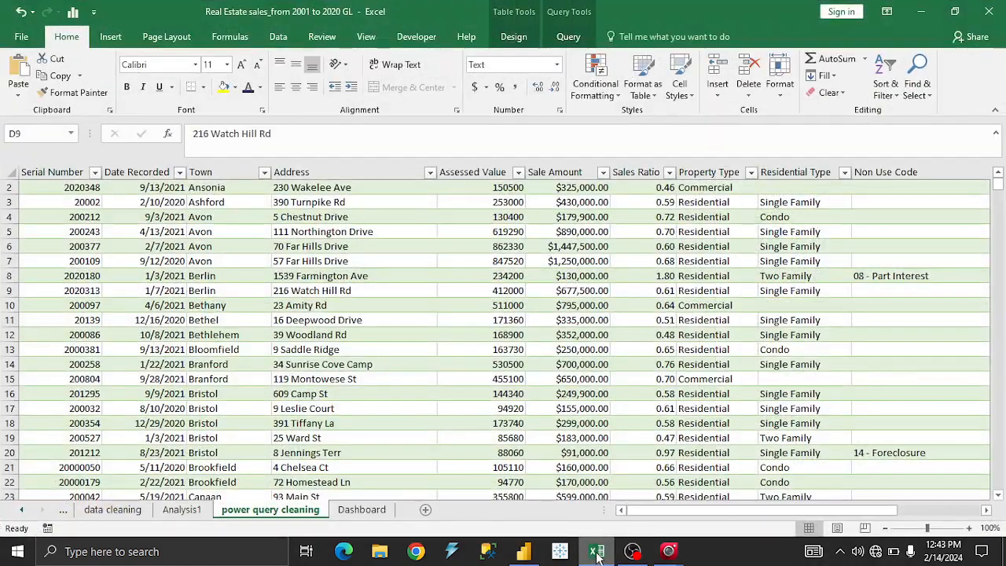
{"action": "key", "text": "alt"}
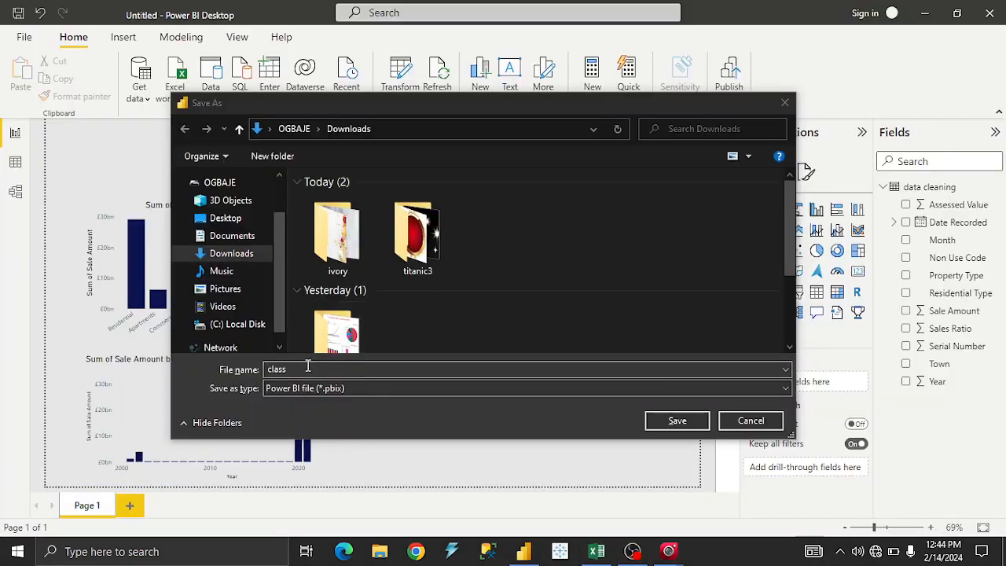
{"action": "left_click", "coordinate": [308, 367]}
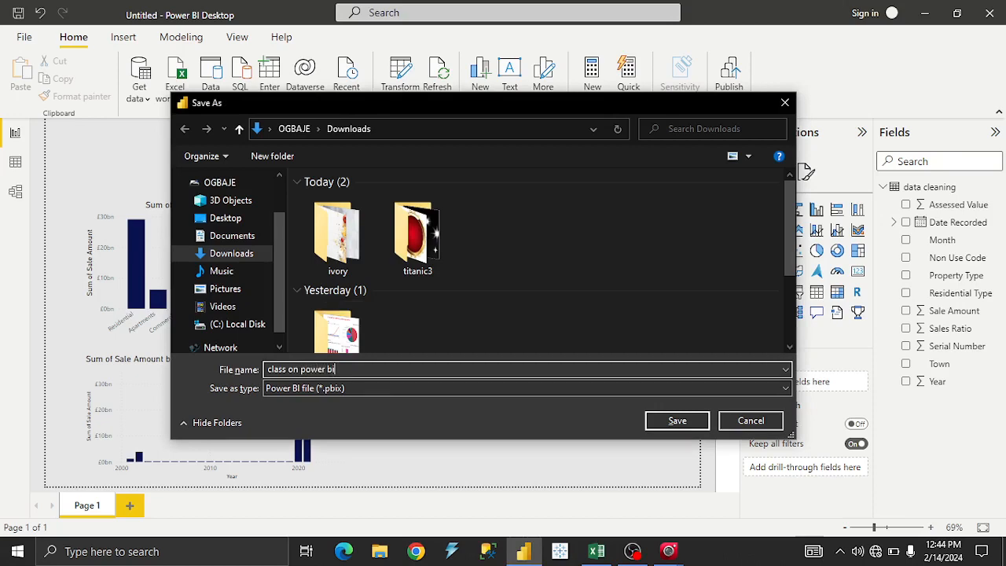
{"action": "left_click", "coordinate": [675, 420]}
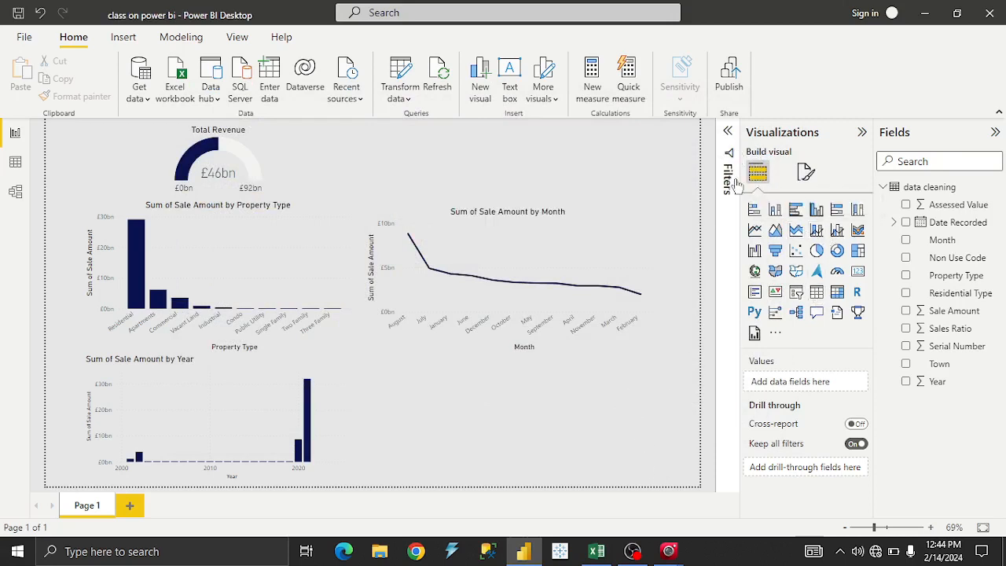
Step: Load the power query cleaning sheet from the Real Estate sales_from 2001 to 2020 GL Excel workbook into the report
{"action": "right_click", "coordinate": [903, 190]}
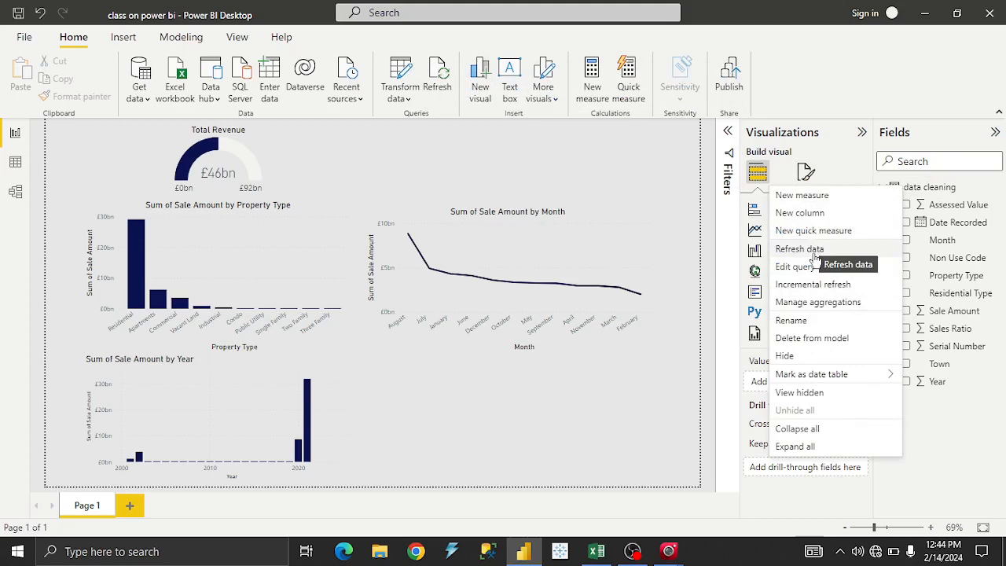
{"action": "left_click", "coordinate": [890, 139]}
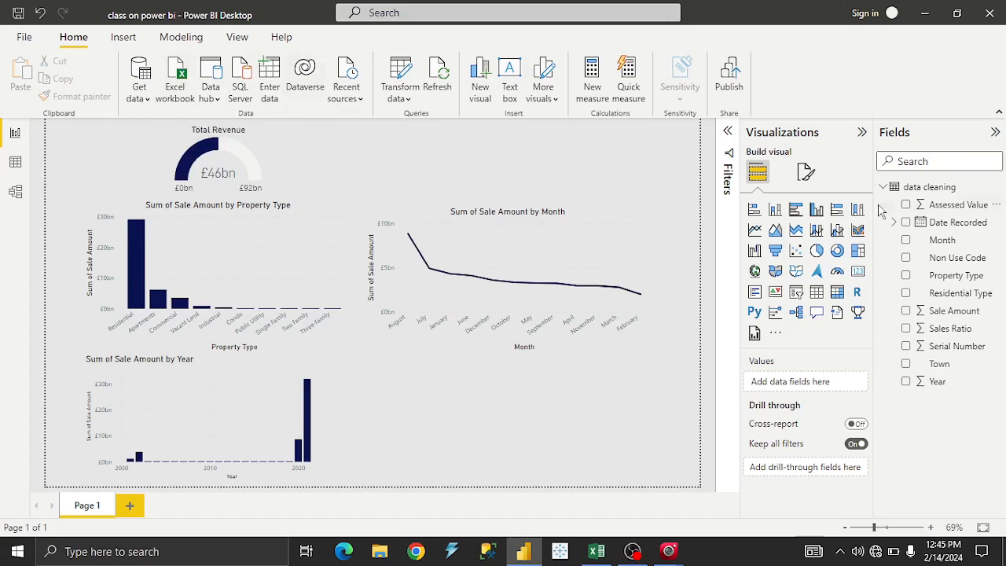
{"action": "left_click", "coordinate": [174, 88]}
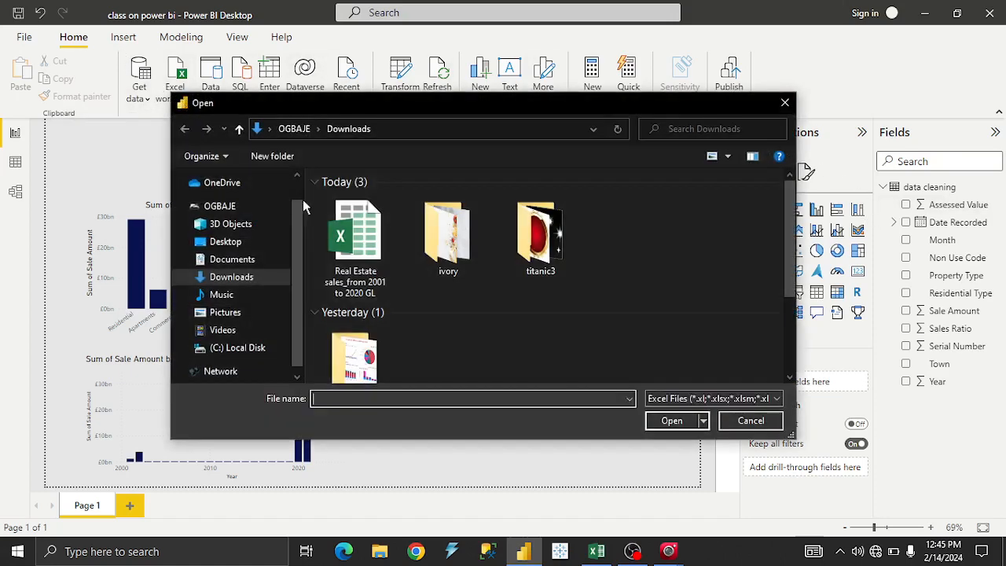
{"action": "double_click", "coordinate": [359, 259]}
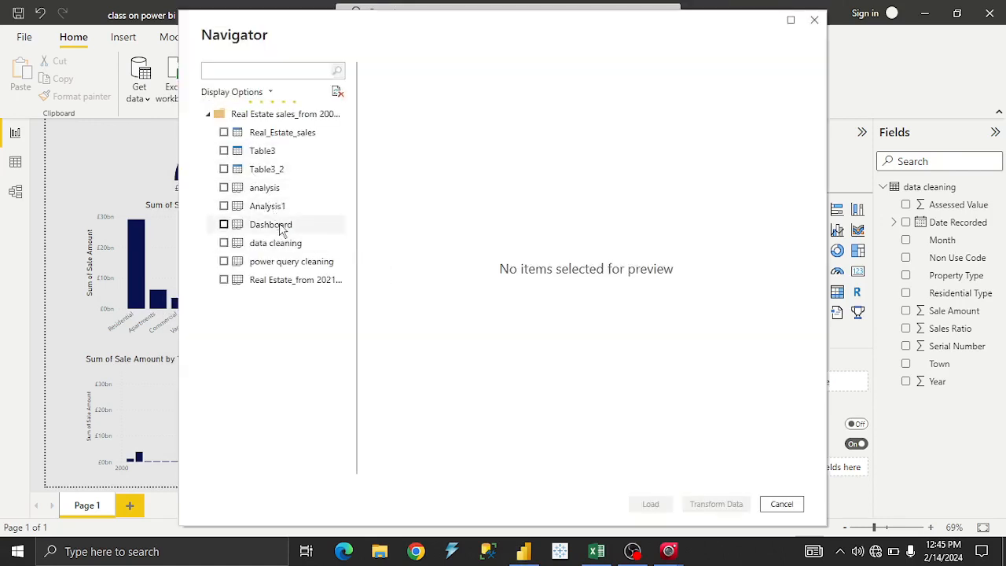
{"action": "left_click", "coordinate": [224, 262]}
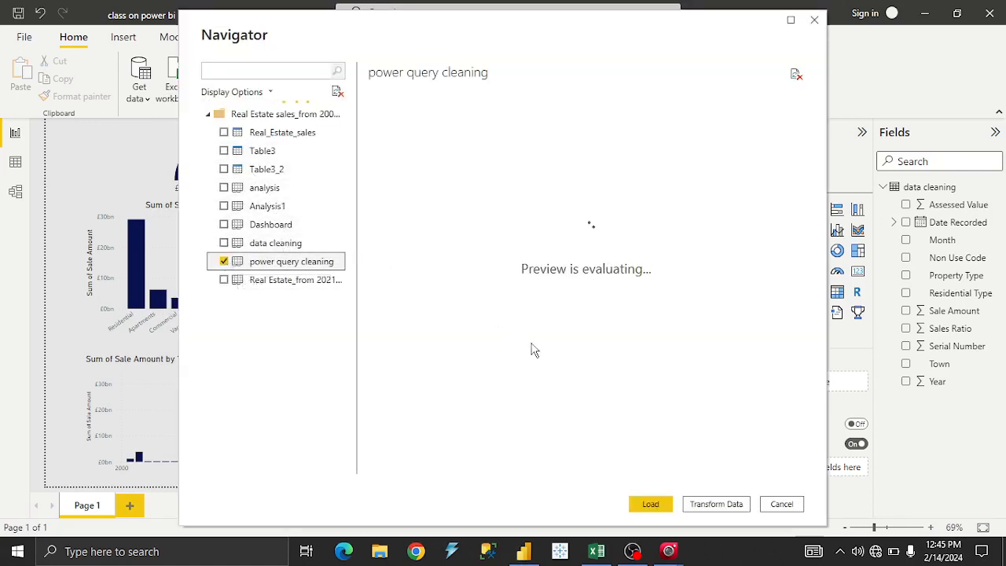
{"action": "left_click", "coordinate": [670, 507]}
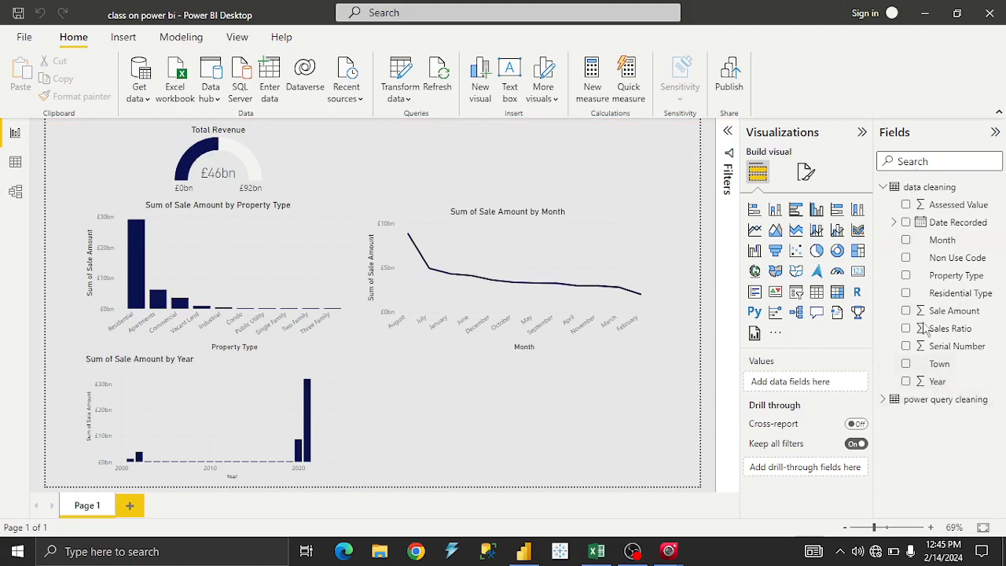
Step: Create a pie chart of Sale Amount by Day Name from the power query cleaning table's fields
{"action": "left_click", "coordinate": [883, 187]}
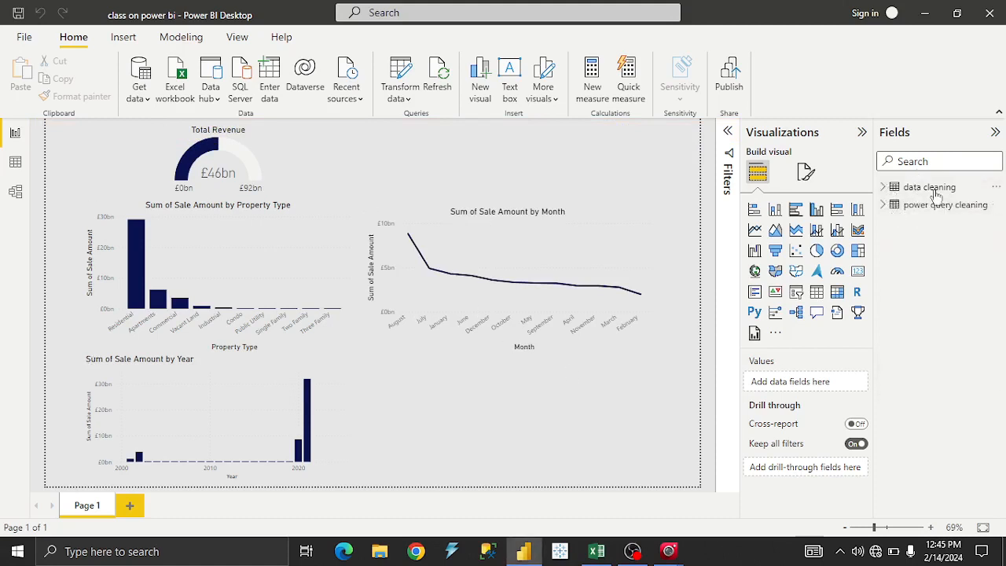
{"action": "left_click", "coordinate": [884, 205]}
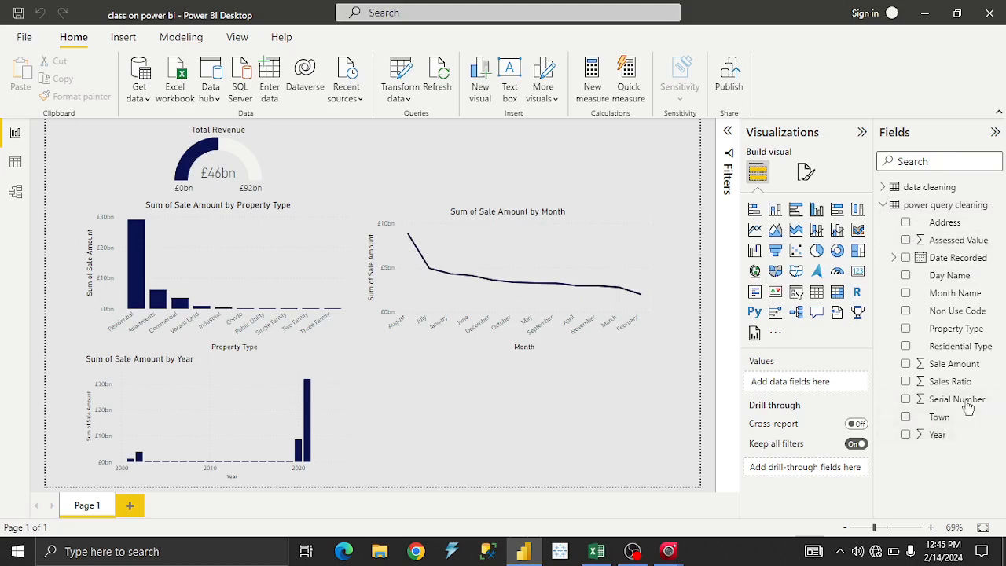
{"action": "left_click", "coordinate": [905, 275]}
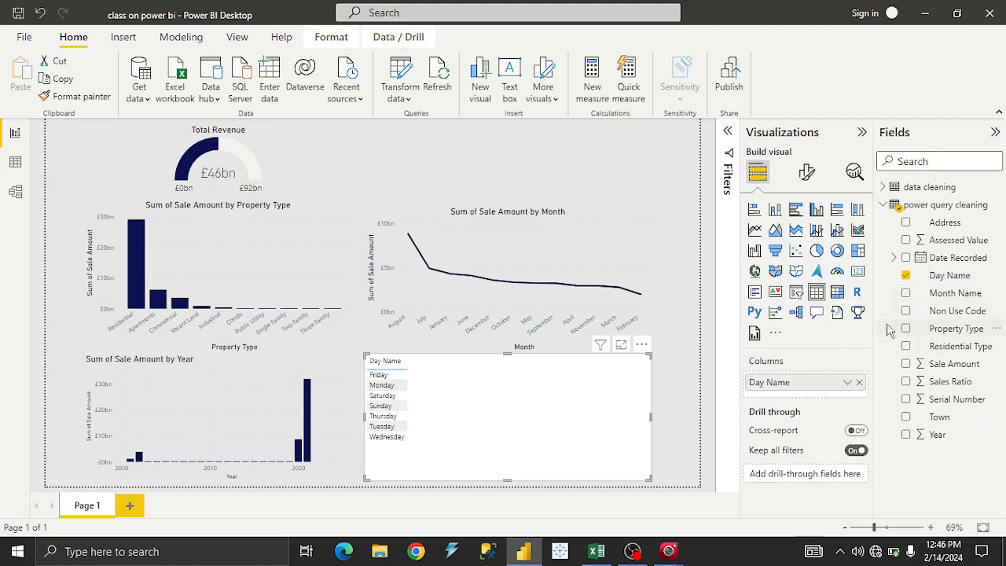
{"action": "left_click", "coordinate": [981, 551]}
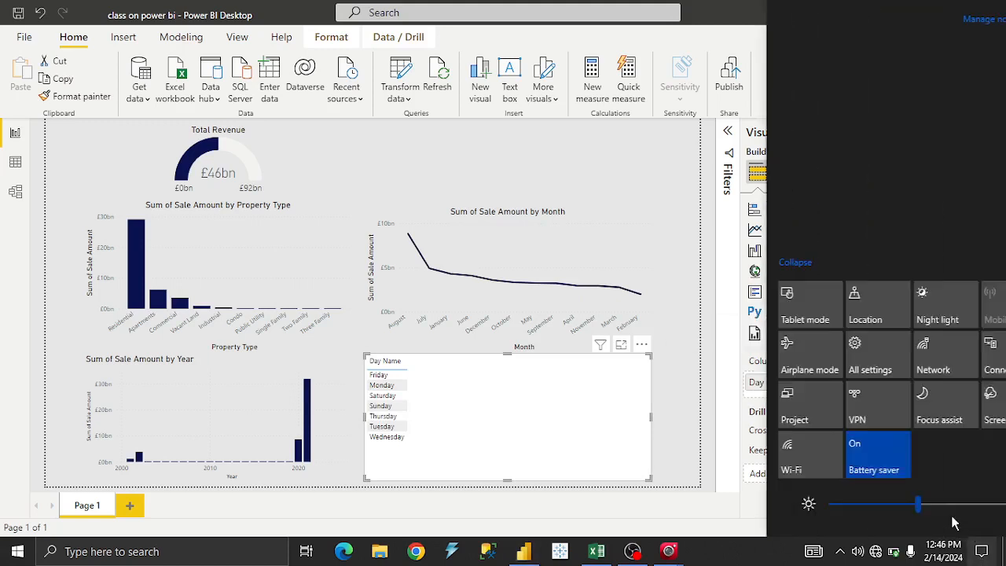
{"action": "left_click", "coordinate": [666, 260]}
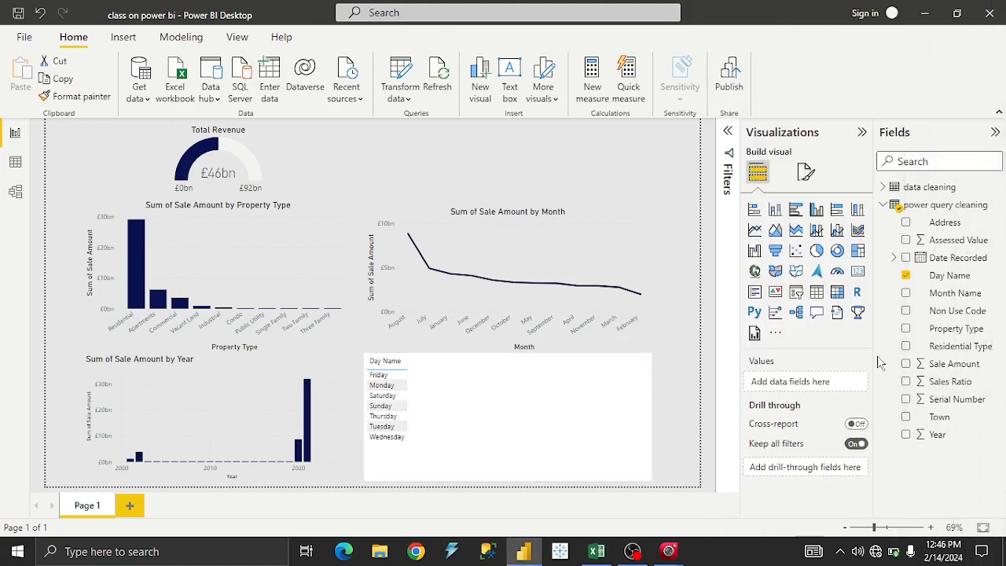
{"action": "left_click", "coordinate": [585, 451]}
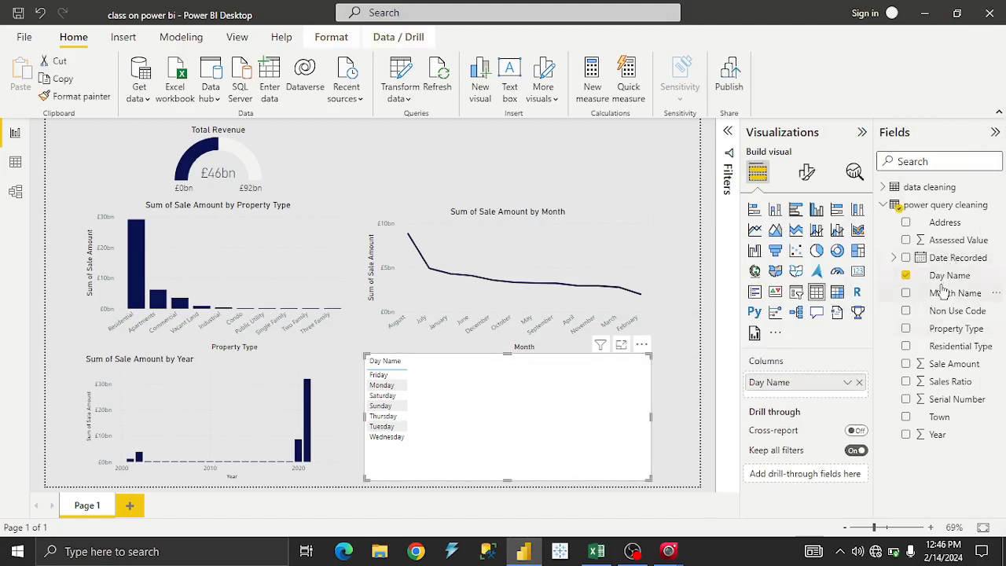
{"action": "left_click", "coordinate": [905, 363]}
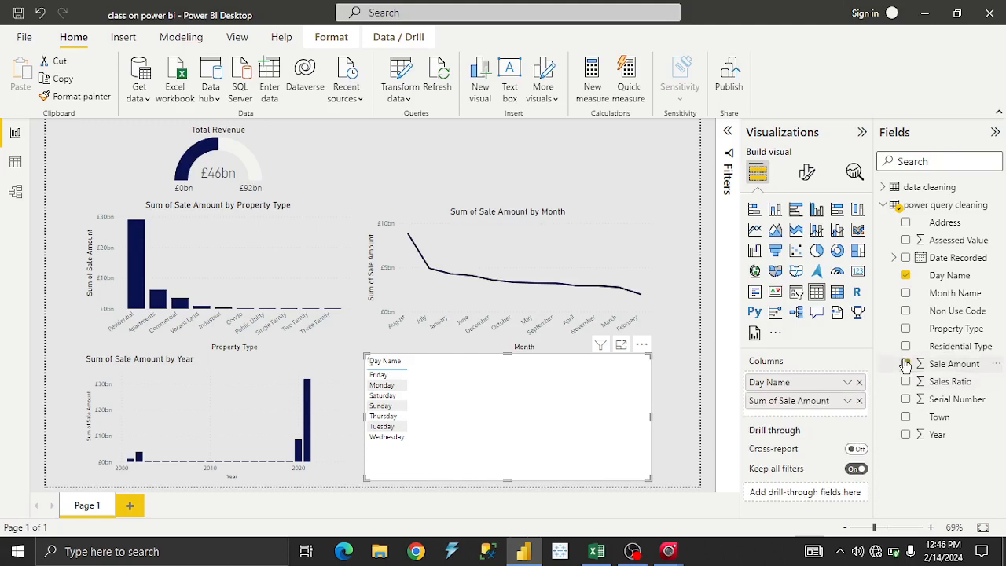
{"action": "left_click", "coordinate": [816, 250]}
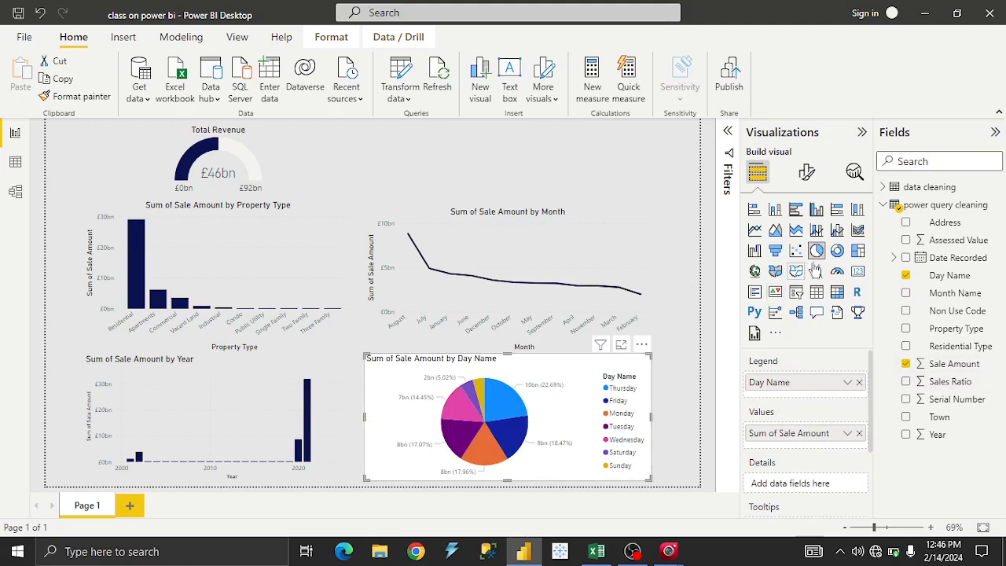
Step: Make the background of the Sale Amount by Day Name pie chart fully transparent so the grey page shows through
{"action": "left_click", "coordinate": [808, 175]}
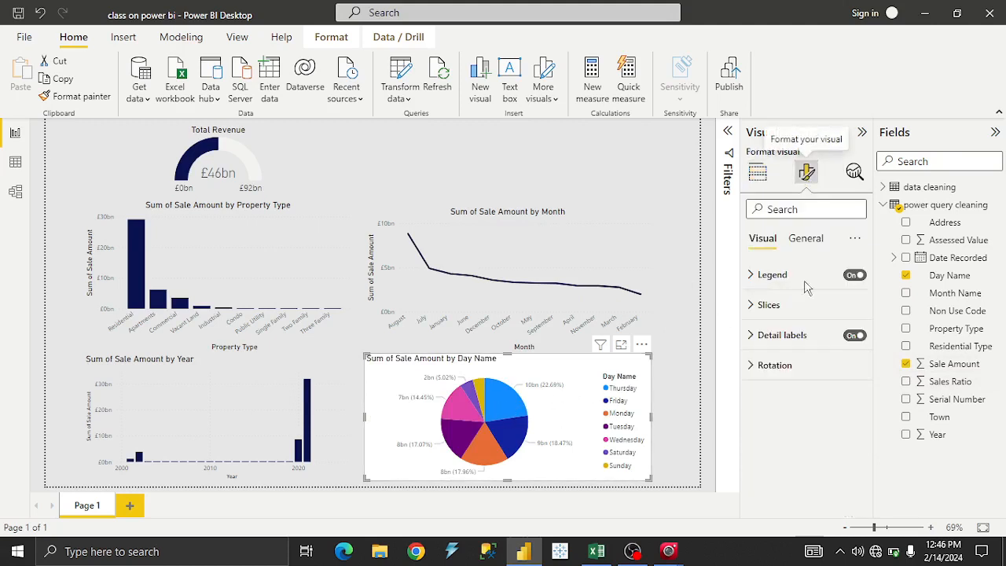
{"action": "left_click", "coordinate": [805, 245]}
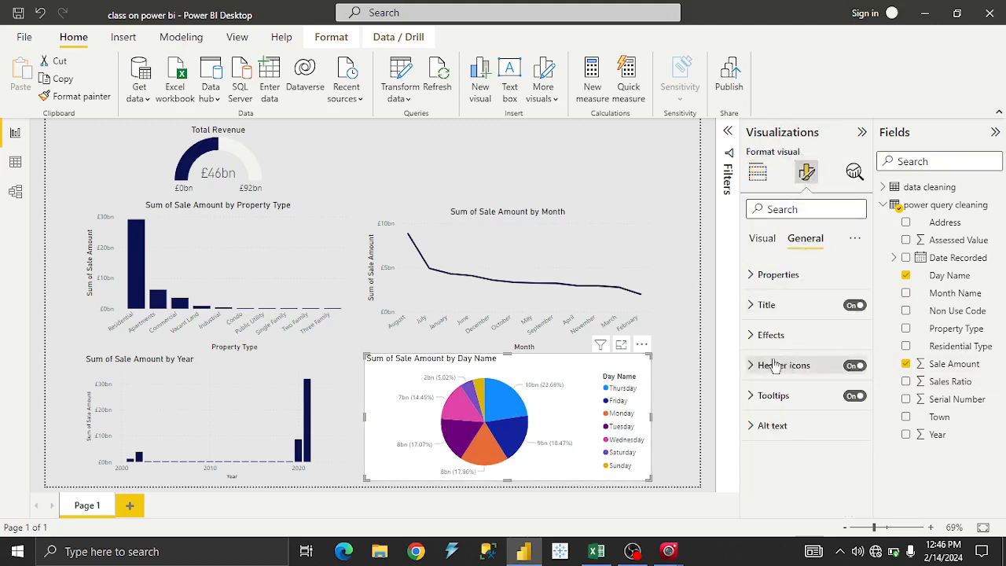
{"action": "left_click", "coordinate": [760, 177]}
{"action": "left_click", "coordinate": [807, 173]}
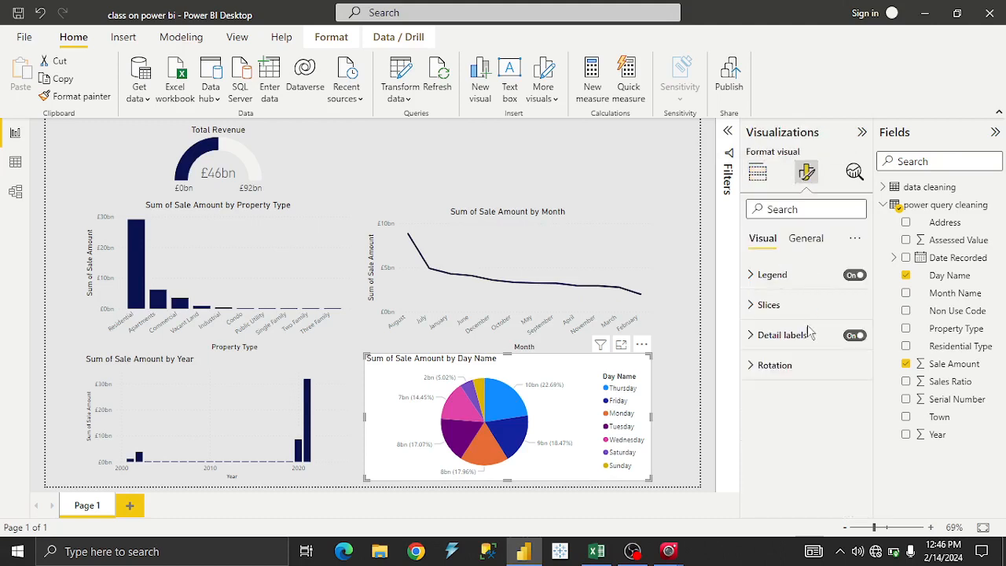
{"action": "left_click", "coordinate": [797, 242]}
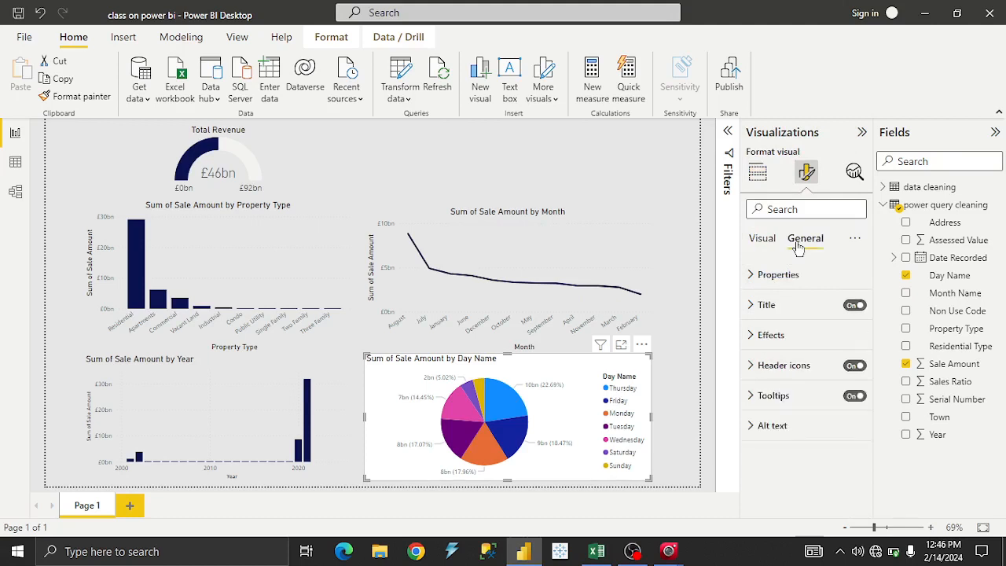
{"action": "left_click", "coordinate": [751, 336]}
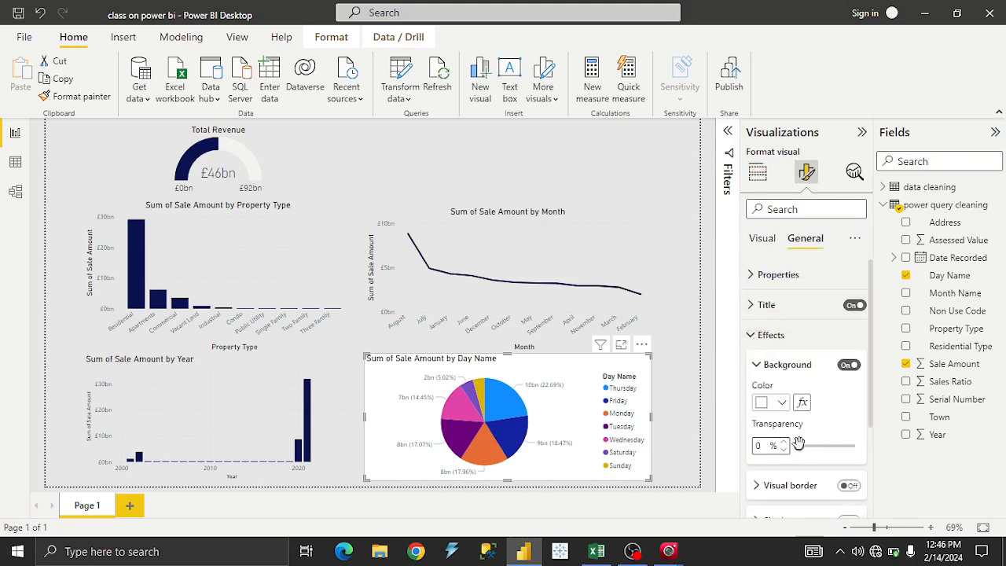
{"action": "left_click_drag", "start_coordinate": [802, 445], "coordinate": [851, 445]}
{"action": "left_click", "coordinate": [685, 284]}
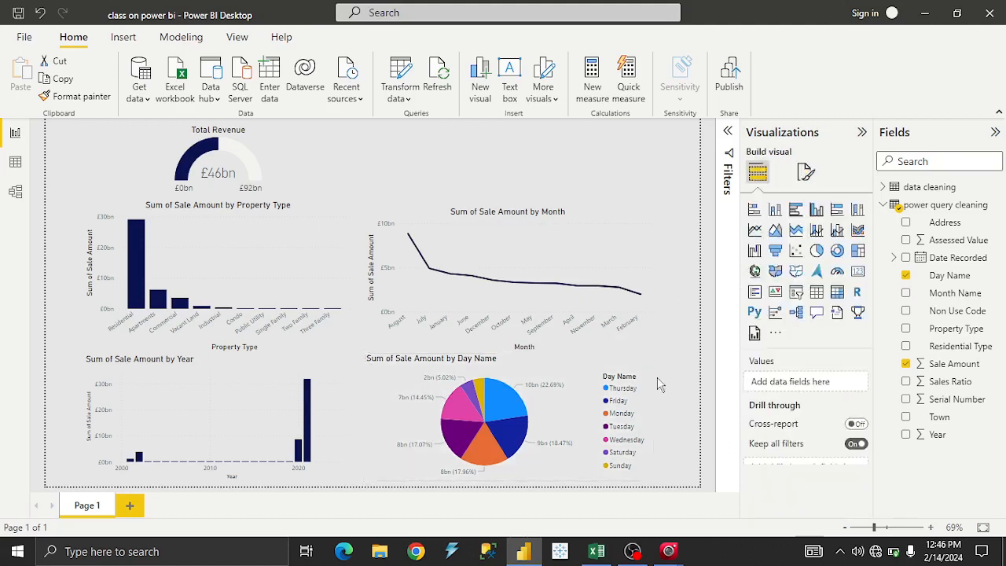
Step: Change the Monday slice of the Day Name pie chart to black
{"action": "left_click", "coordinate": [492, 371]}
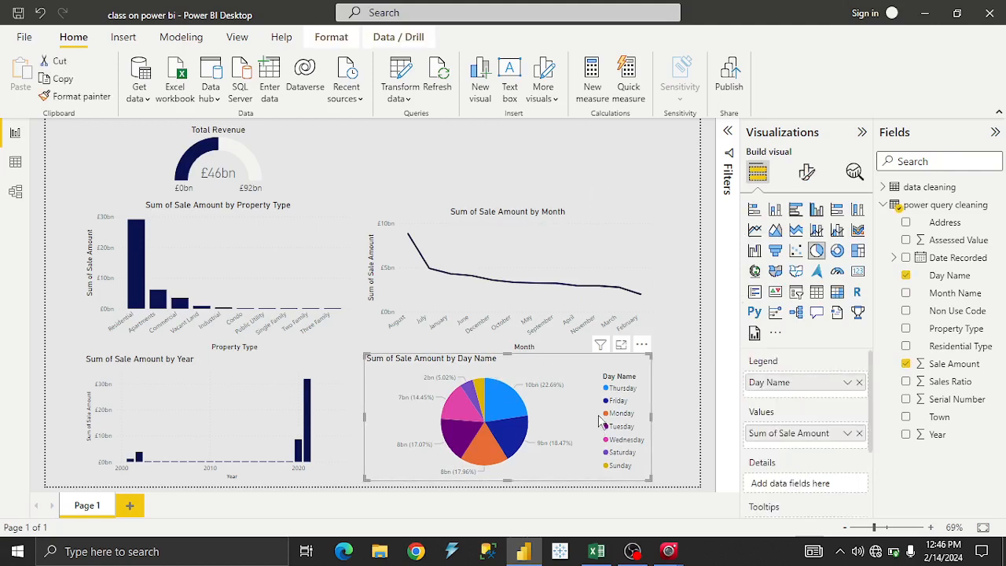
{"action": "left_click", "coordinate": [807, 175]}
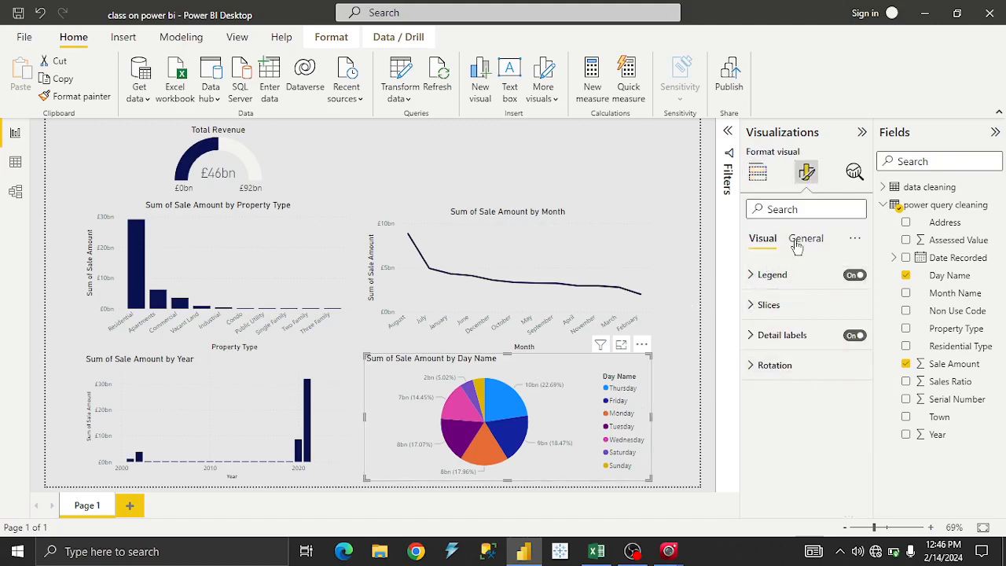
{"action": "left_click", "coordinate": [757, 274]}
{"action": "scroll", "coordinate": [783, 365], "scroll_direction": "down", "scroll_amount": 1}
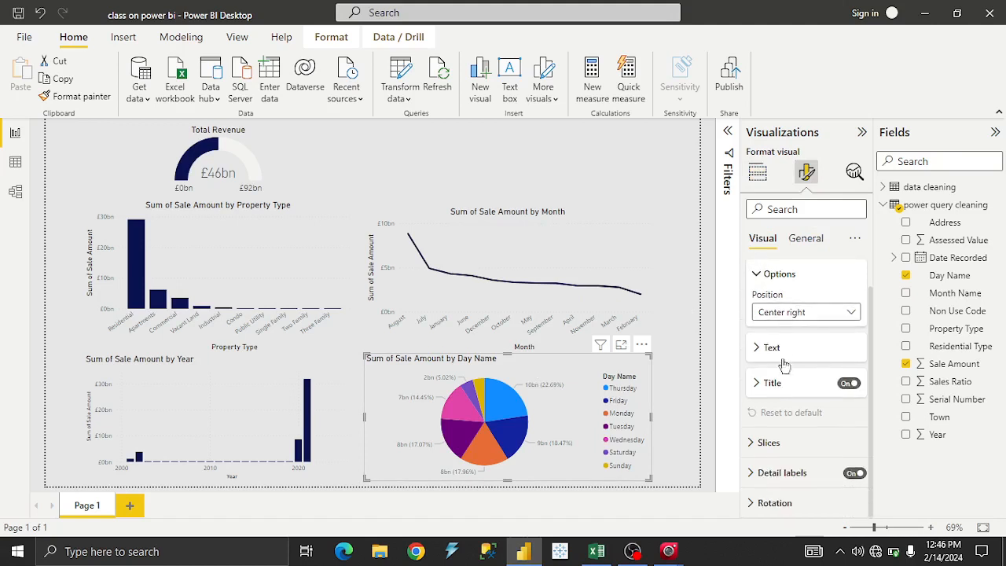
{"action": "left_click", "coordinate": [774, 444]}
{"action": "scroll", "coordinate": [778, 452], "scroll_direction": "down", "scroll_amount": 3}
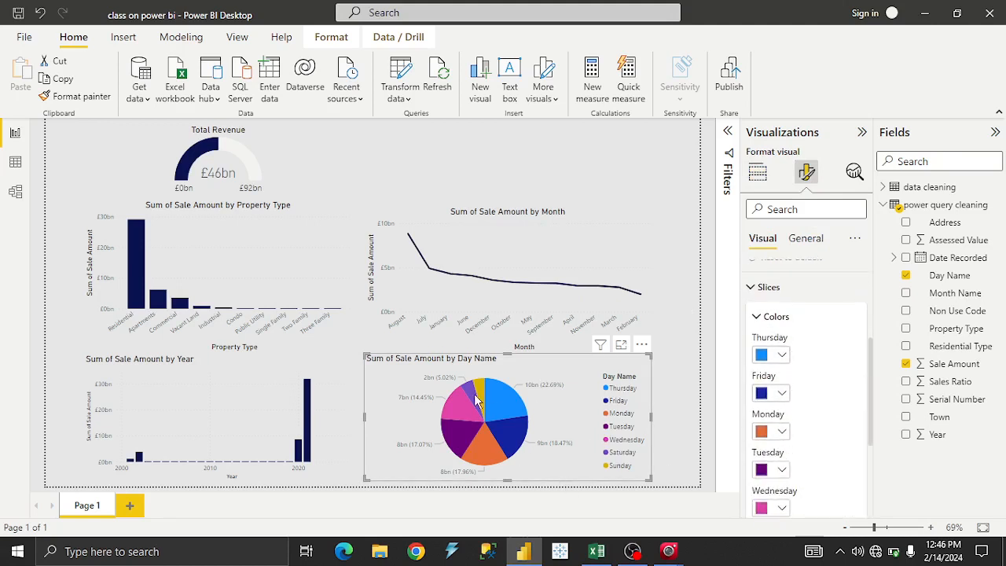
{"action": "left_click", "coordinate": [781, 432]}
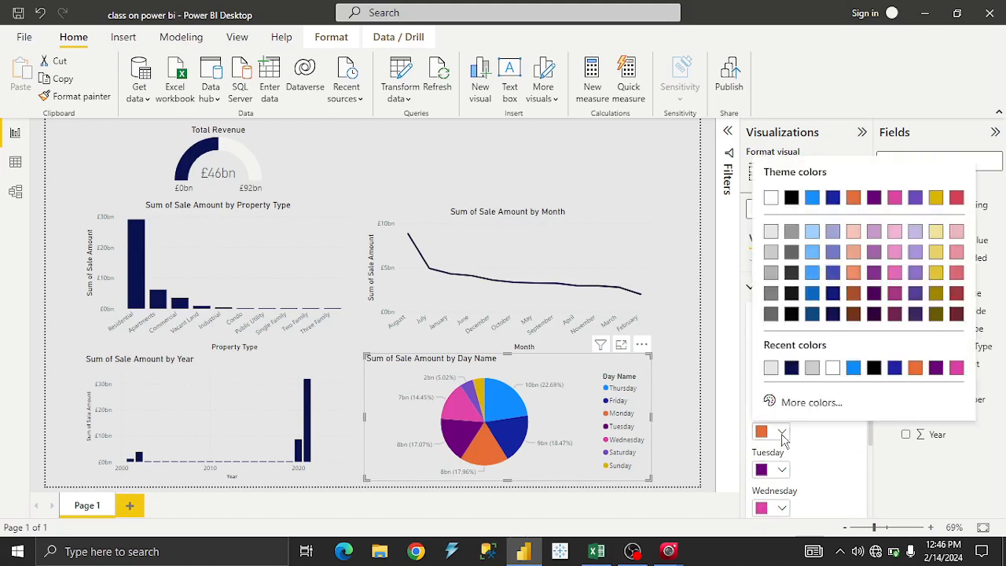
{"action": "left_click", "coordinate": [789, 196]}
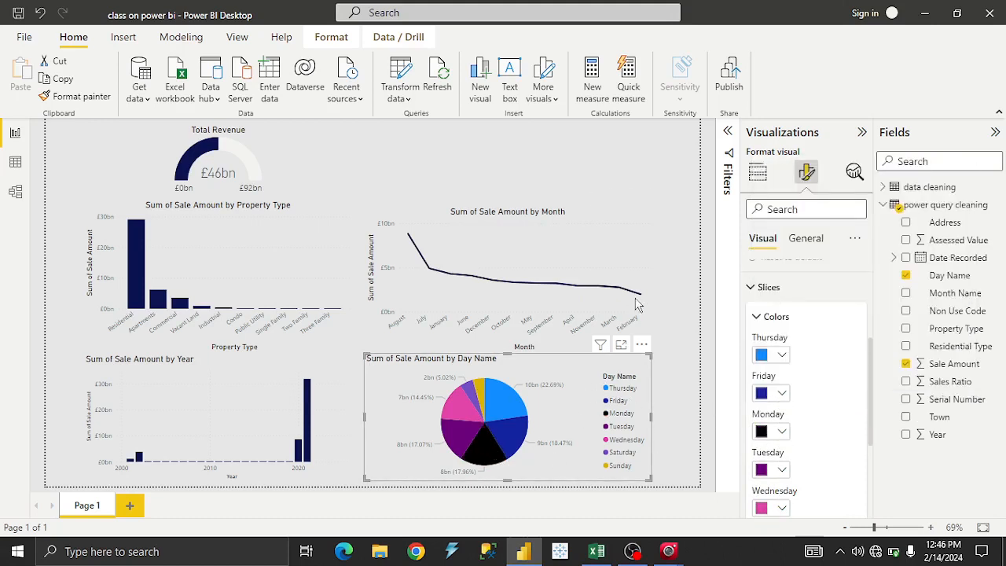
{"action": "left_click", "coordinate": [656, 269]}
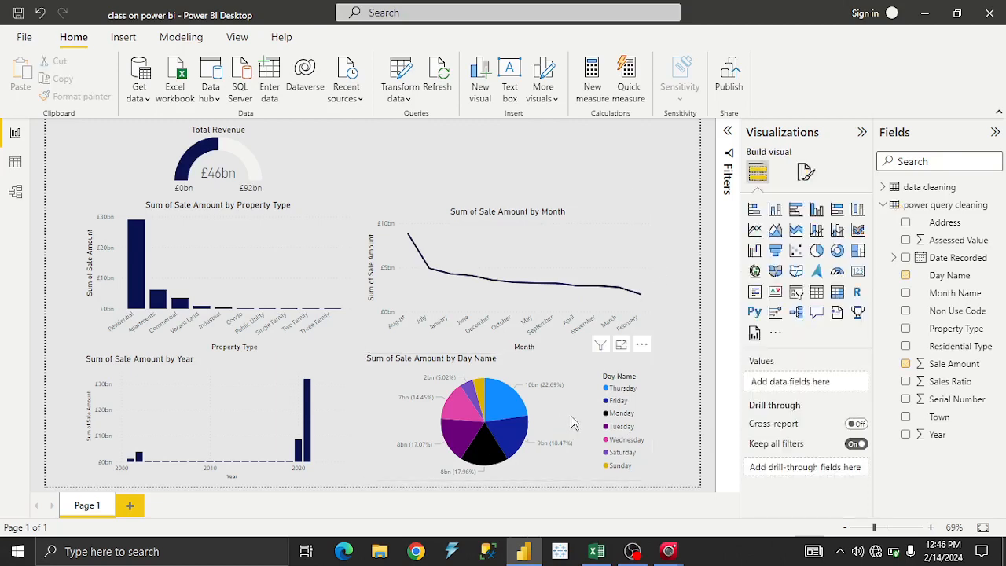
Step: Switch to the Excel workbook and examine the Day Name doughnut chart's two series on the Dashboard sheet
{"action": "left_click", "coordinate": [596, 551]}
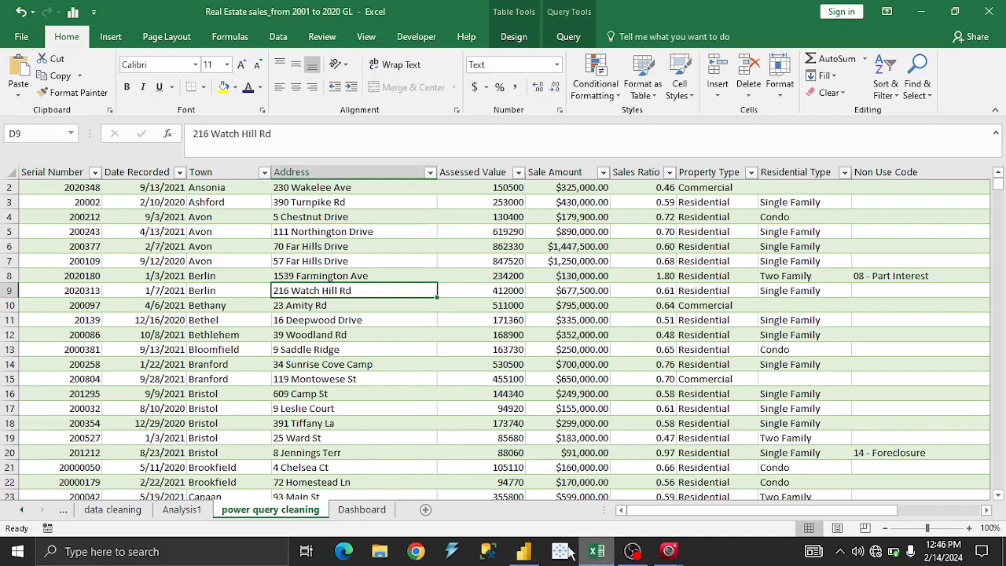
{"action": "left_click", "coordinate": [361, 509]}
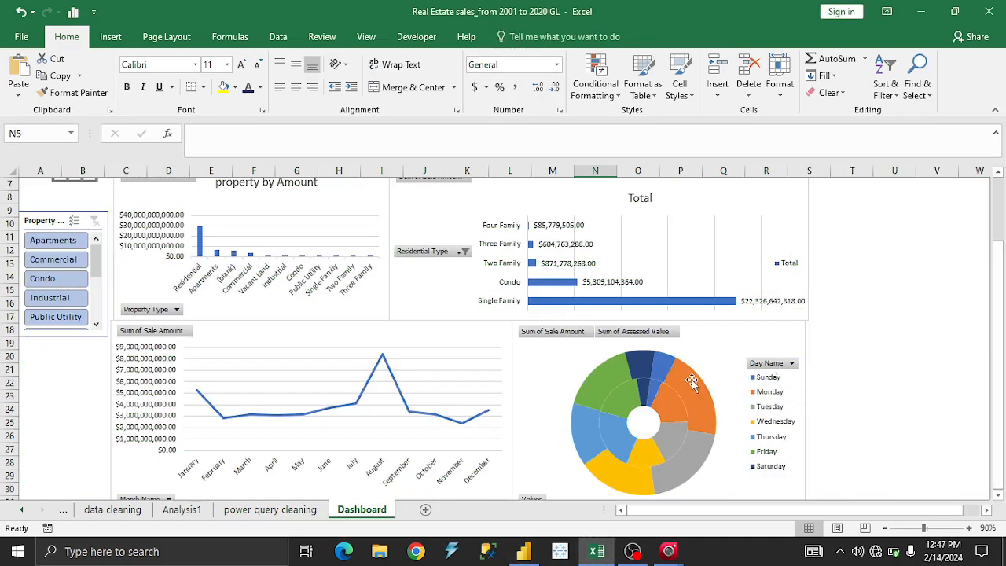
{"action": "mouse_move", "coordinate": [696, 391]}
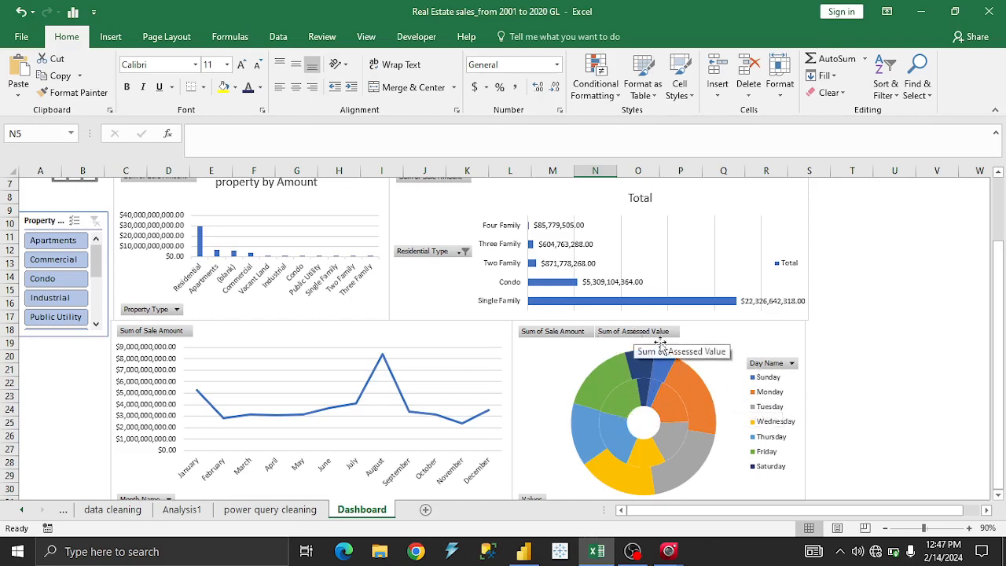
{"action": "mouse_move", "coordinate": [723, 400]}
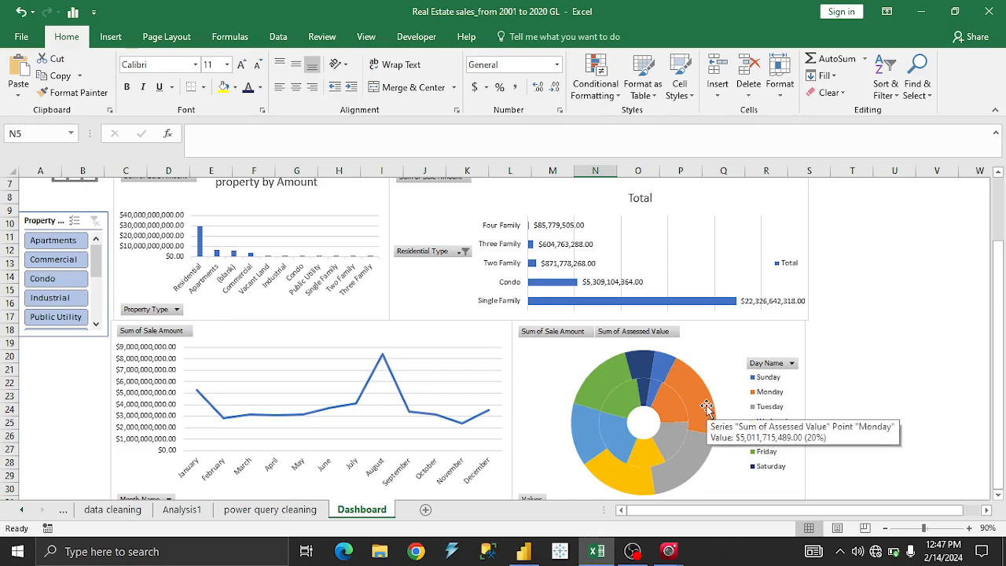
{"action": "left_click", "coordinate": [589, 554]}
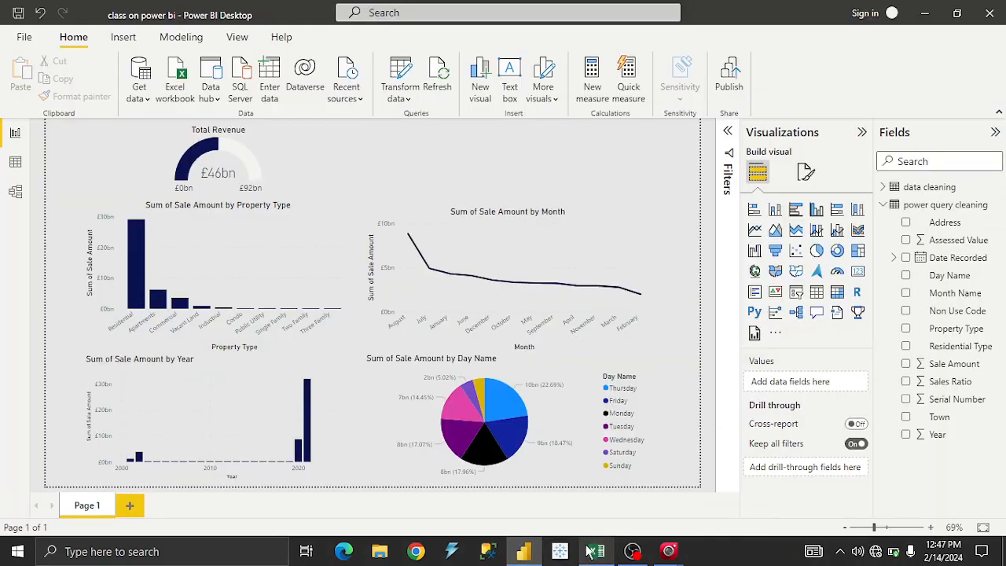
Step: Compare the Day Name slices of the Power BI pie chart with the Sale Amount and Assessed Value rings of the Excel doughnut chart
{"action": "mouse_move", "coordinate": [505, 403]}
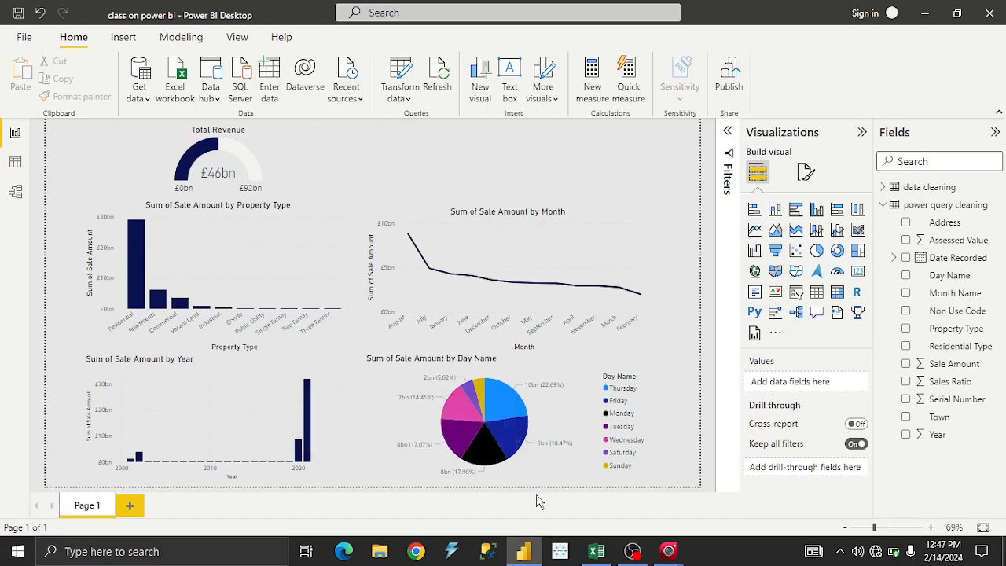
{"action": "left_click", "coordinate": [596, 551]}
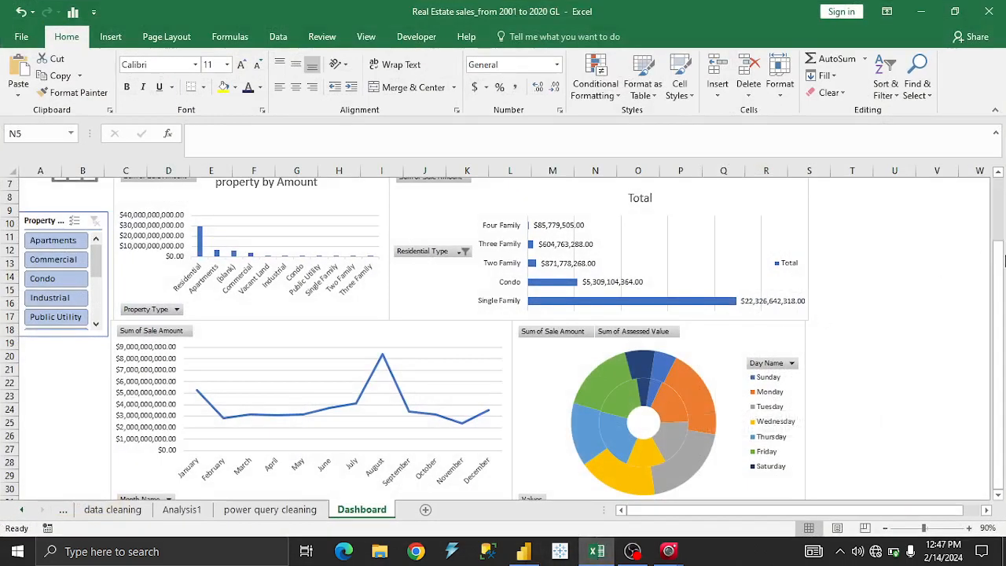
{"action": "left_click_drag", "start_coordinate": [1001, 315], "coordinate": [1001, 314]}
{"action": "left_click", "coordinate": [717, 367]}
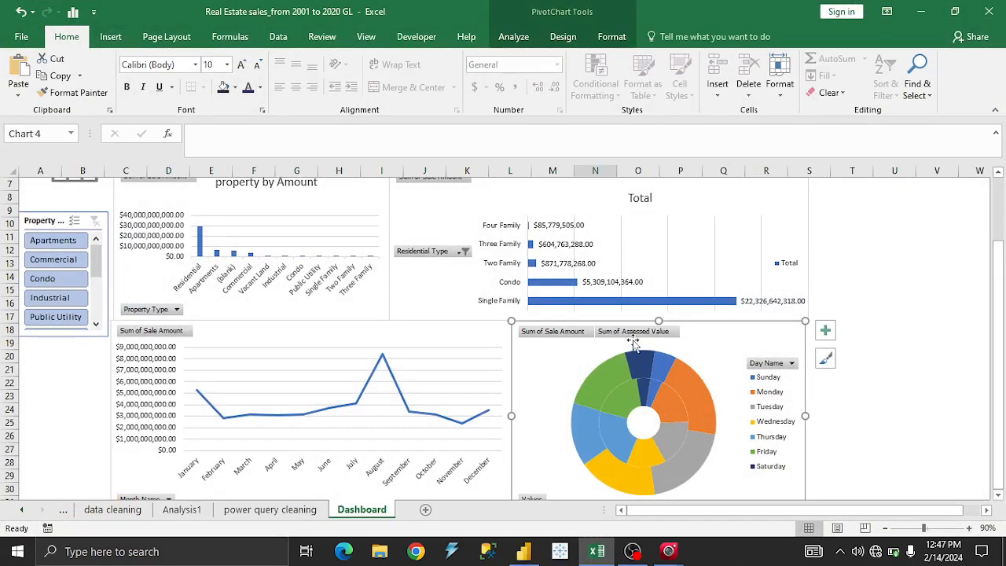
{"action": "scroll", "coordinate": [754, 369], "scroll_direction": "down", "scroll_amount": 3}
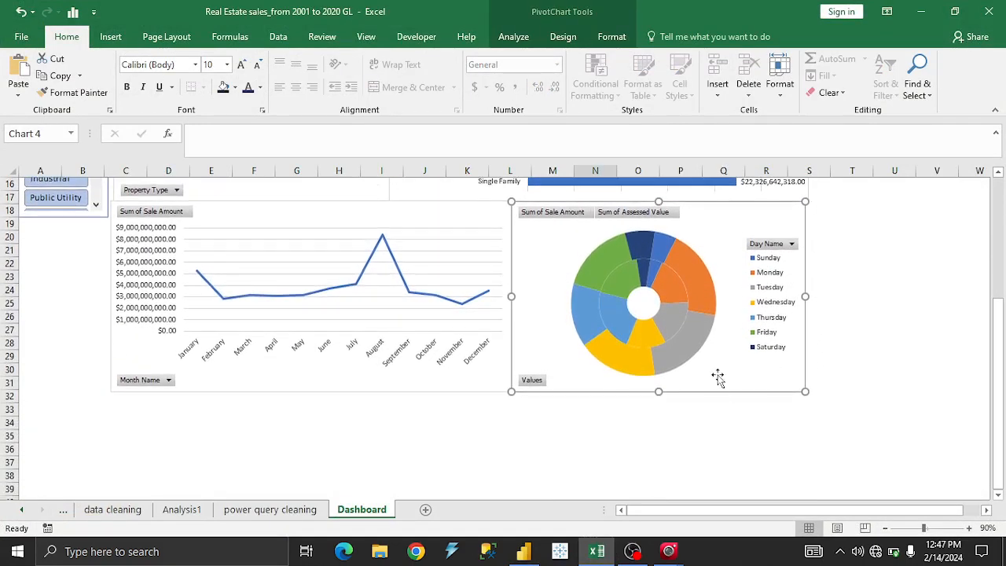
{"action": "scroll", "coordinate": [707, 354], "scroll_direction": "up", "scroll_amount": 1}
{"action": "mouse_move", "coordinate": [696, 328]}
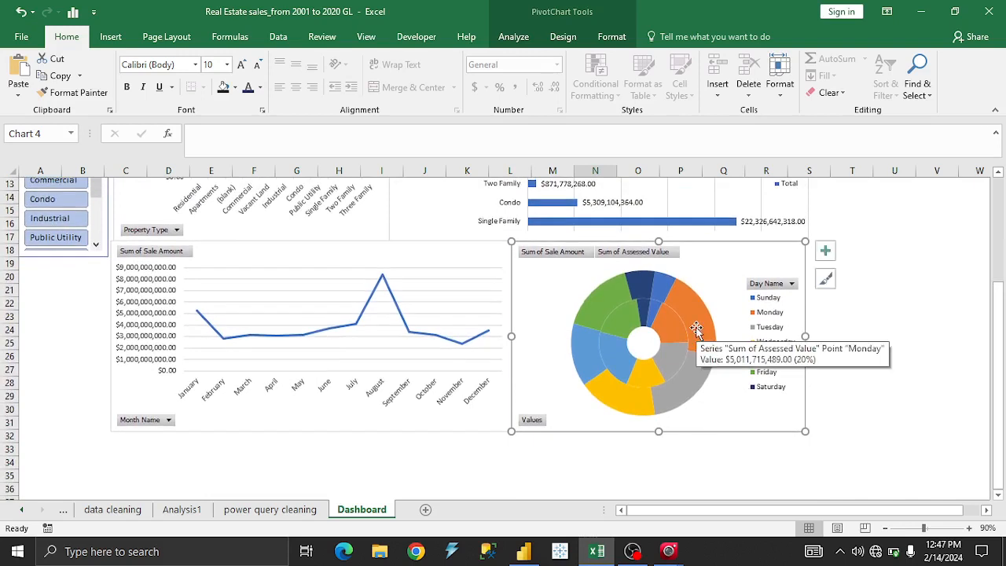
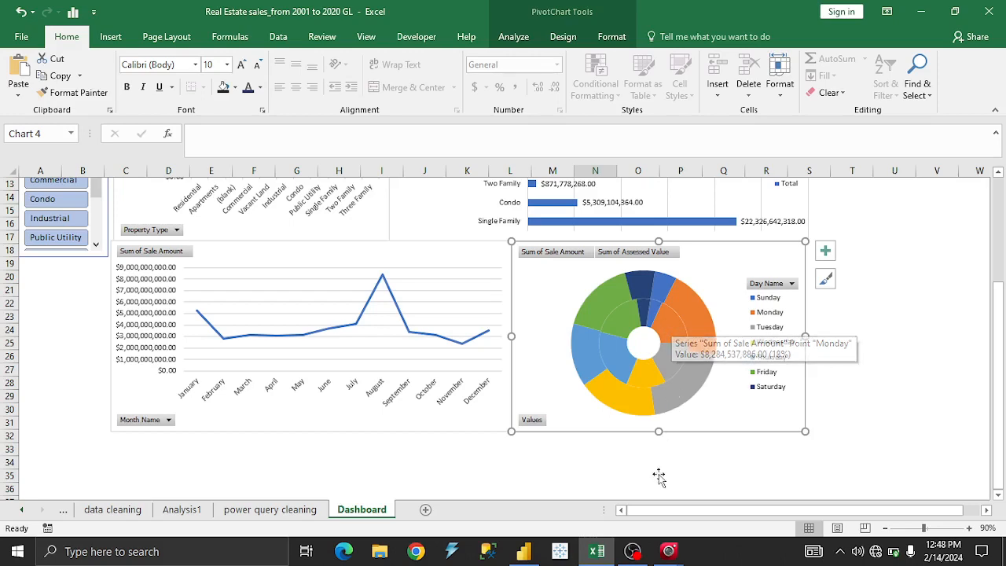
{"action": "left_click", "coordinate": [523, 551]}
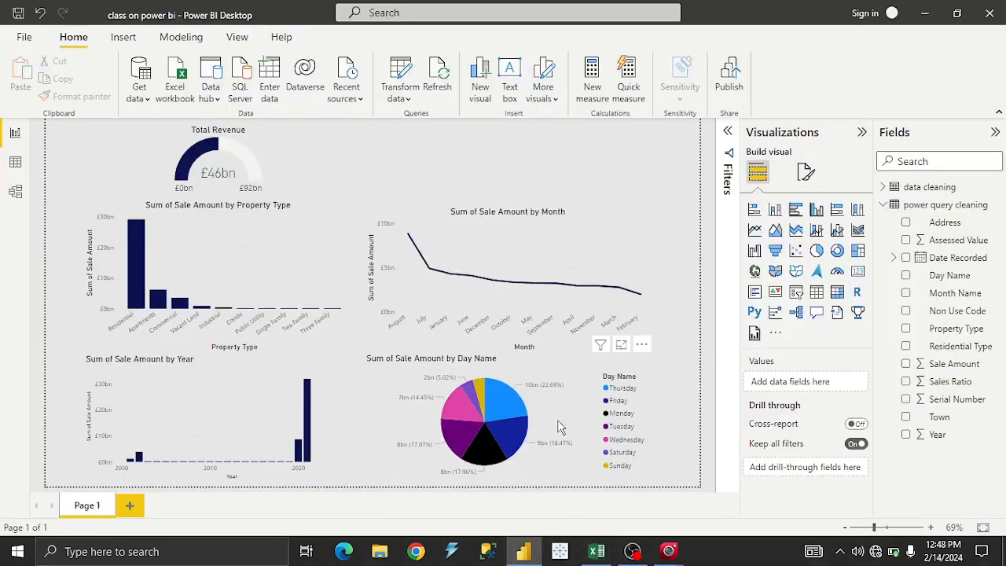
{"action": "mouse_move", "coordinate": [495, 450]}
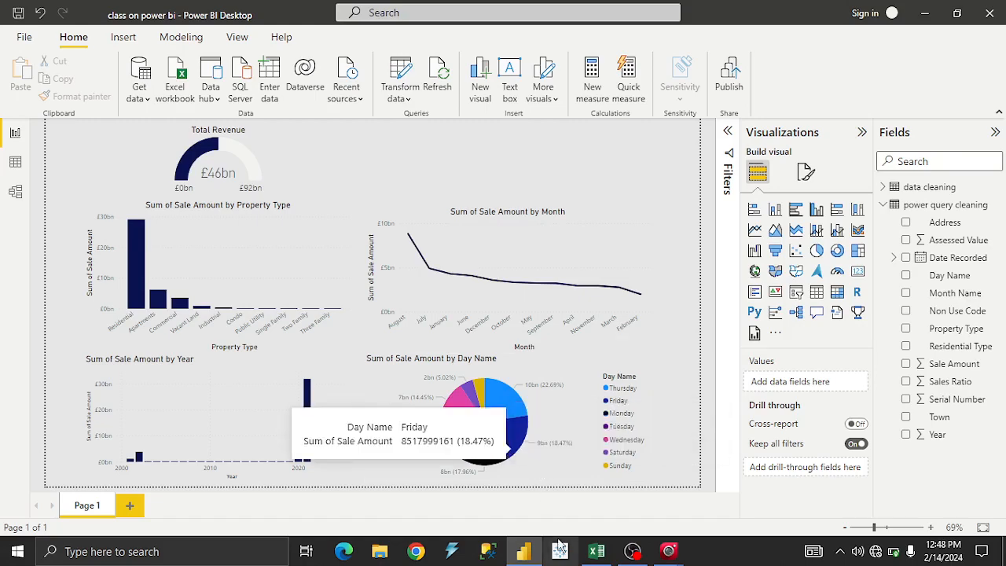
{"action": "left_click", "coordinate": [596, 551]}
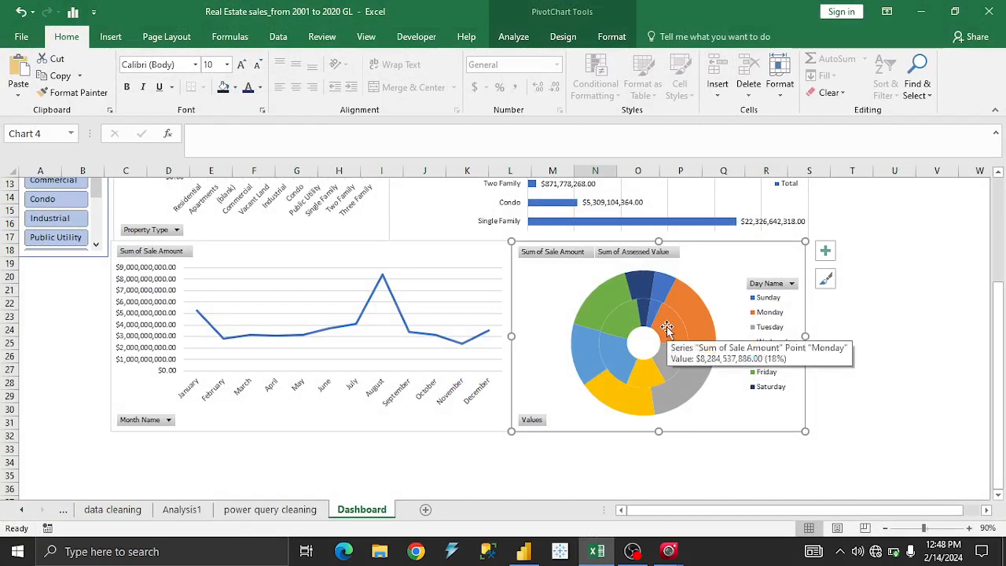
{"action": "left_click", "coordinate": [596, 551]}
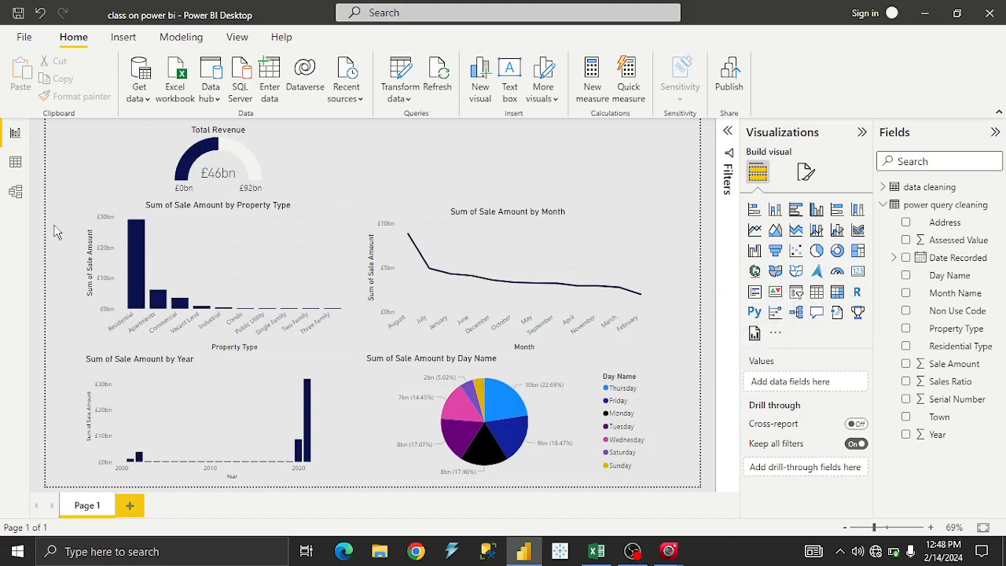
Step: Add a slicer to the page, make it narrower and taller, and place it along the page's left edge below the gauge's level
{"action": "left_click", "coordinate": [796, 292]}
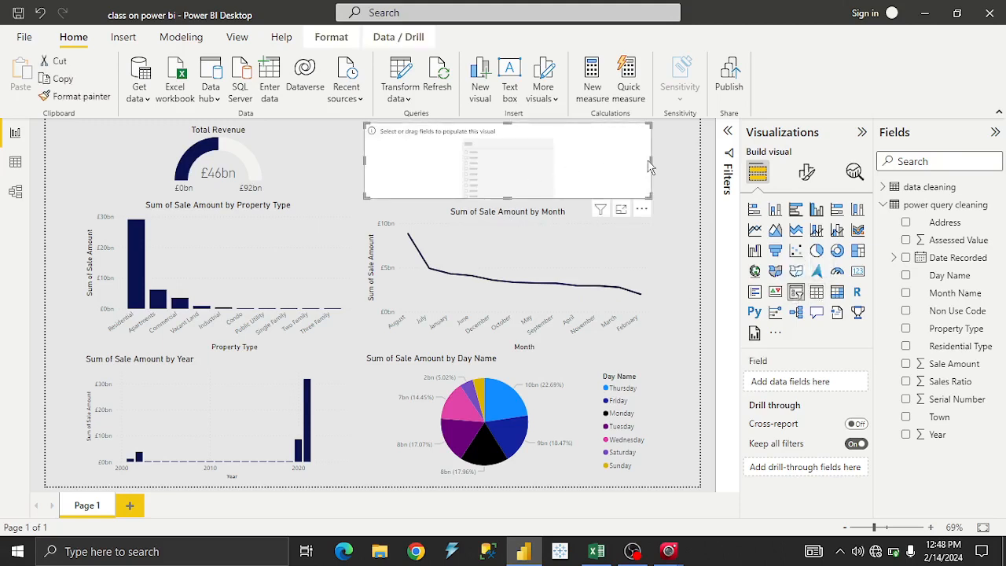
{"action": "left_click_drag", "start_coordinate": [650, 161], "coordinate": [476, 161]}
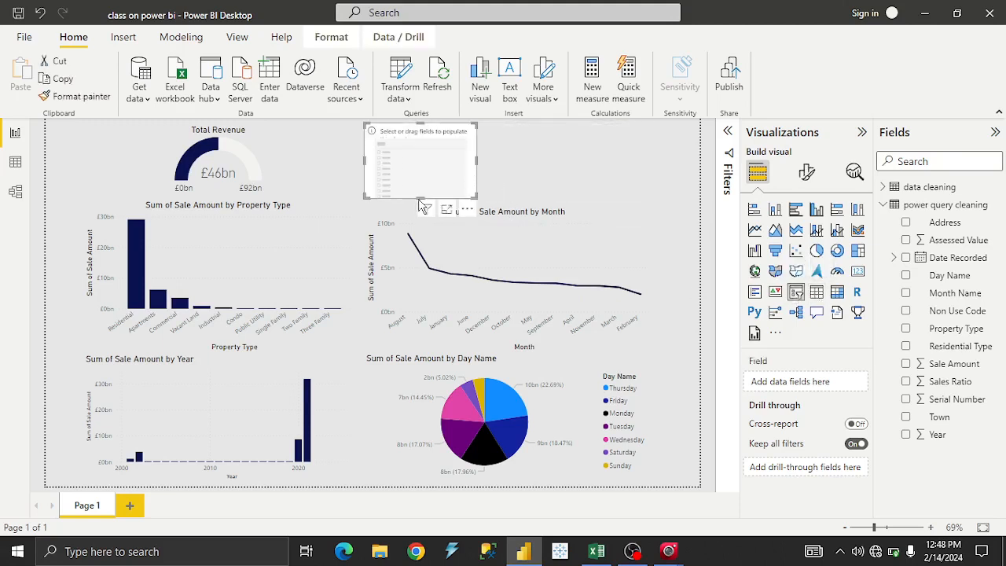
{"action": "left_click_drag", "start_coordinate": [420, 199], "coordinate": [428, 275]}
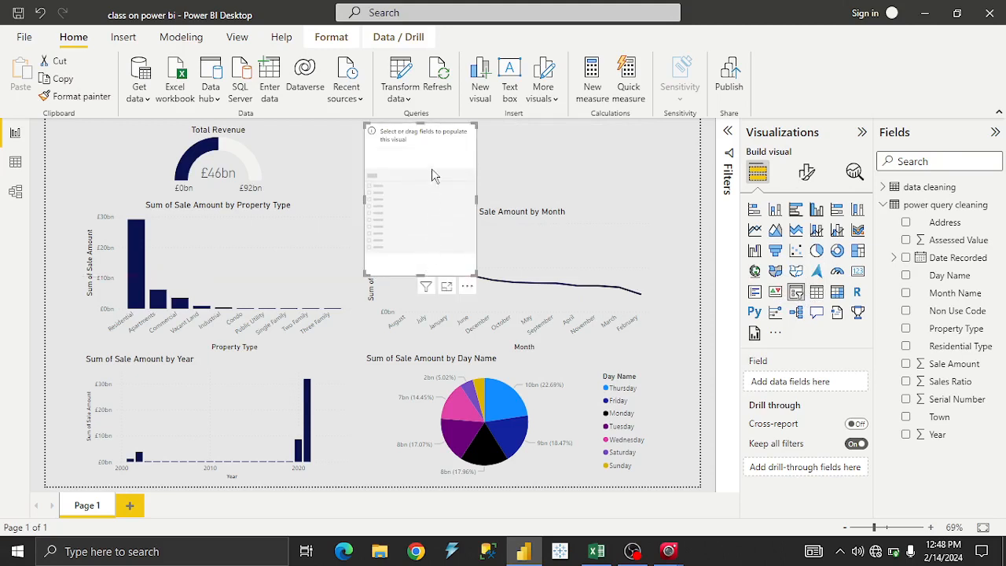
{"action": "left_click_drag", "start_coordinate": [432, 174], "coordinate": [133, 241]}
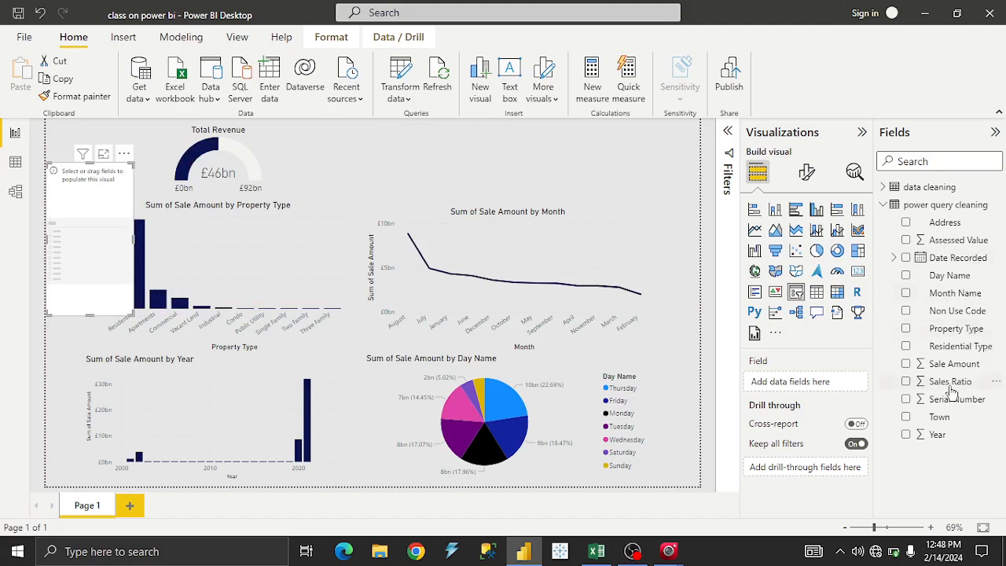
Step: Populate the slicer with the Residential Type field and shrink it to a small box showing its first three options
{"action": "left_click_drag", "start_coordinate": [947, 352], "coordinate": [909, 354]}
{"action": "left_click", "coordinate": [906, 349]}
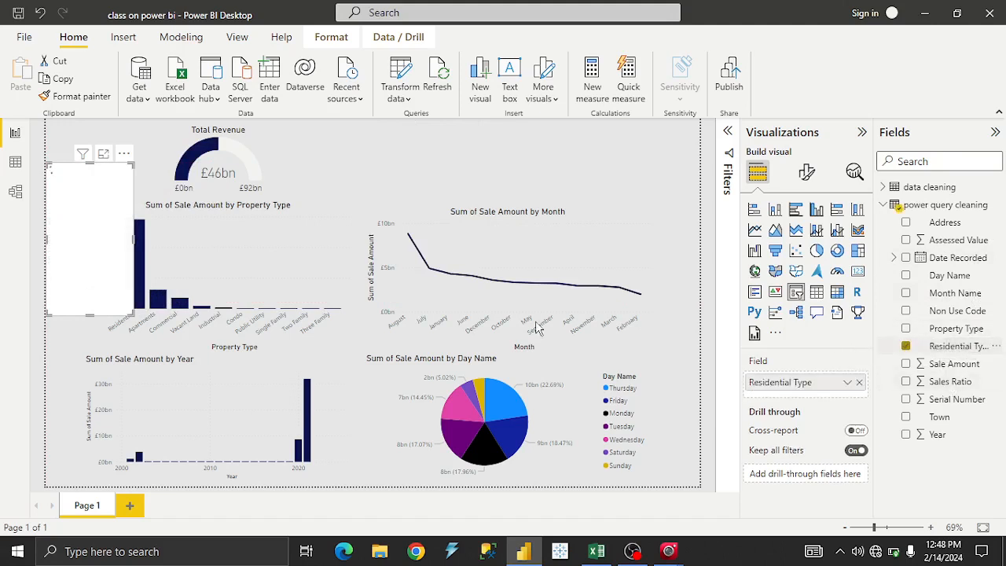
{"action": "left_click_drag", "start_coordinate": [91, 312], "coordinate": [95, 179]}
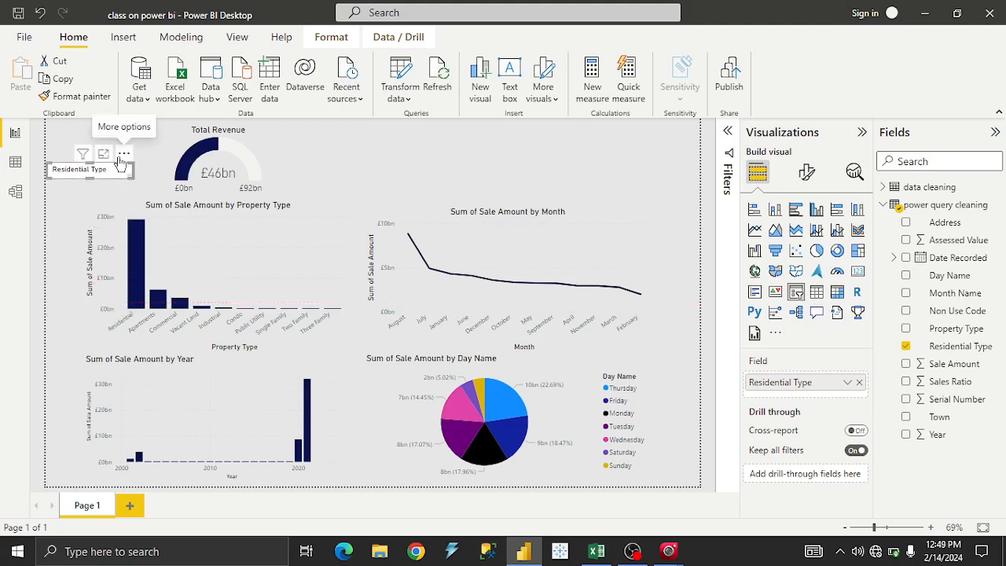
{"action": "left_click", "coordinate": [121, 155]}
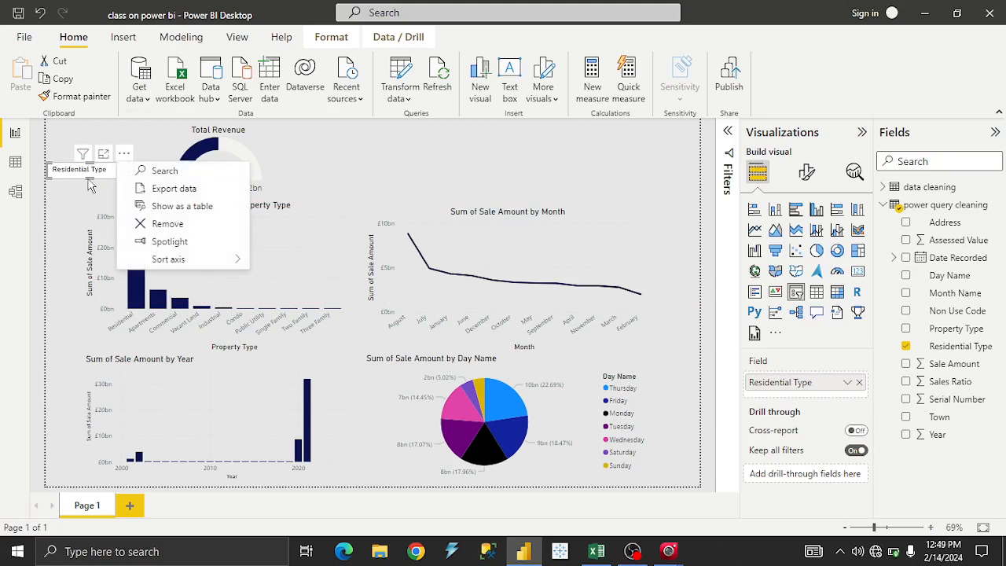
{"action": "left_click", "coordinate": [90, 179]}
{"action": "left_click_drag", "start_coordinate": [90, 178], "coordinate": [124, 183]}
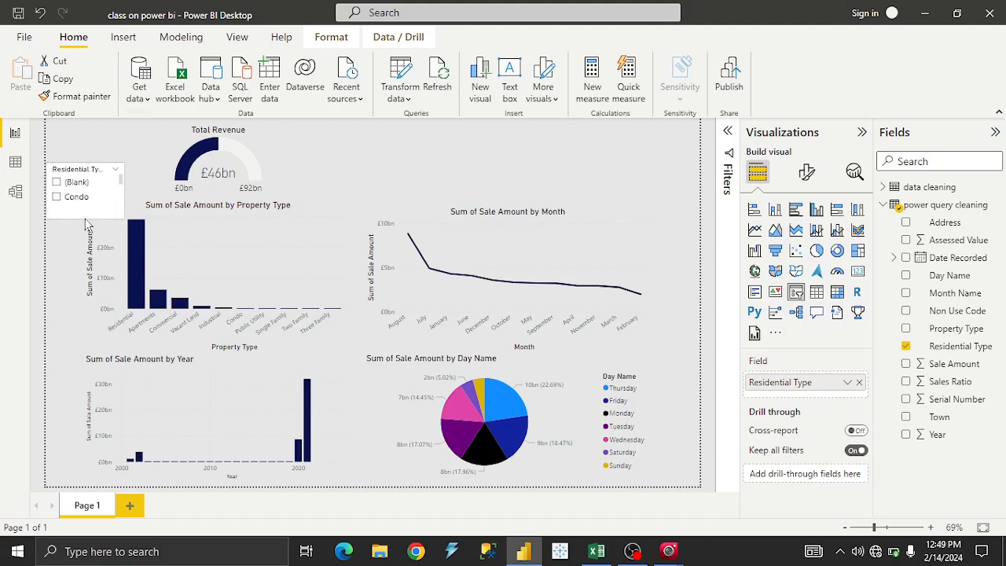
{"action": "left_click_drag", "start_coordinate": [85, 219], "coordinate": [85, 221]}
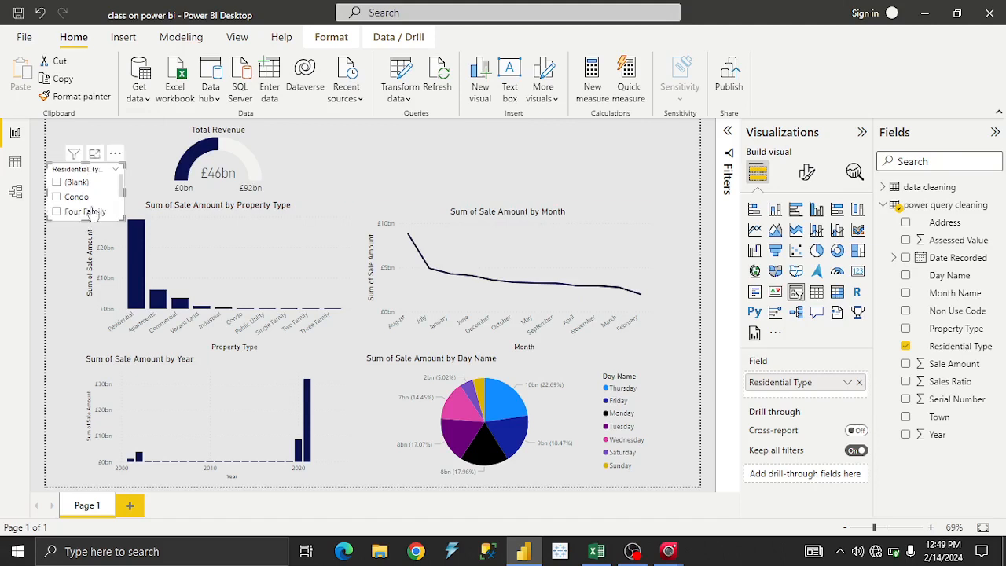
Step: Change the Residential Type slicer from a list to a dropdown
{"action": "left_click", "coordinate": [116, 154]}
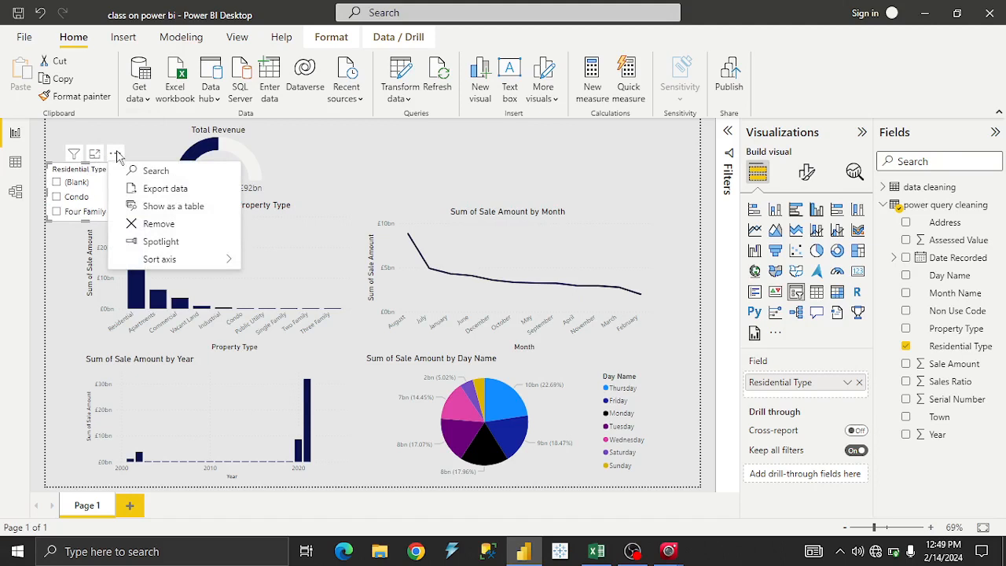
{"action": "left_click", "coordinate": [70, 175]}
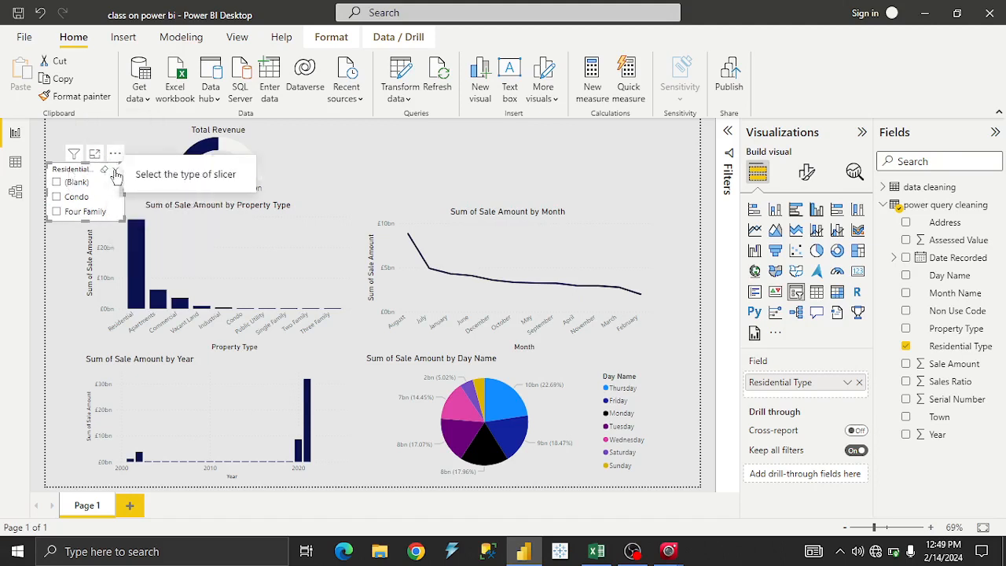
{"action": "left_click", "coordinate": [114, 175]}
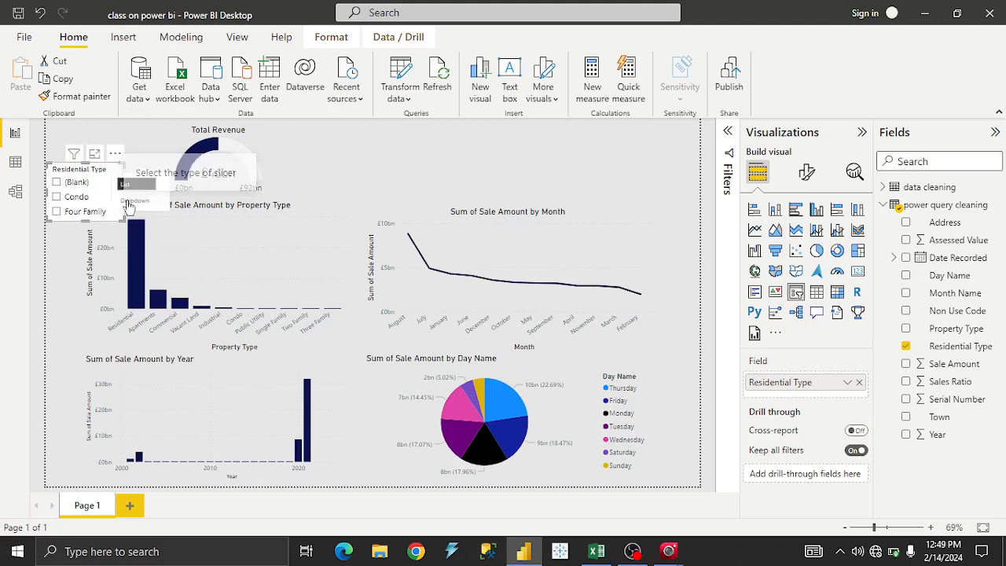
{"action": "left_click", "coordinate": [132, 200]}
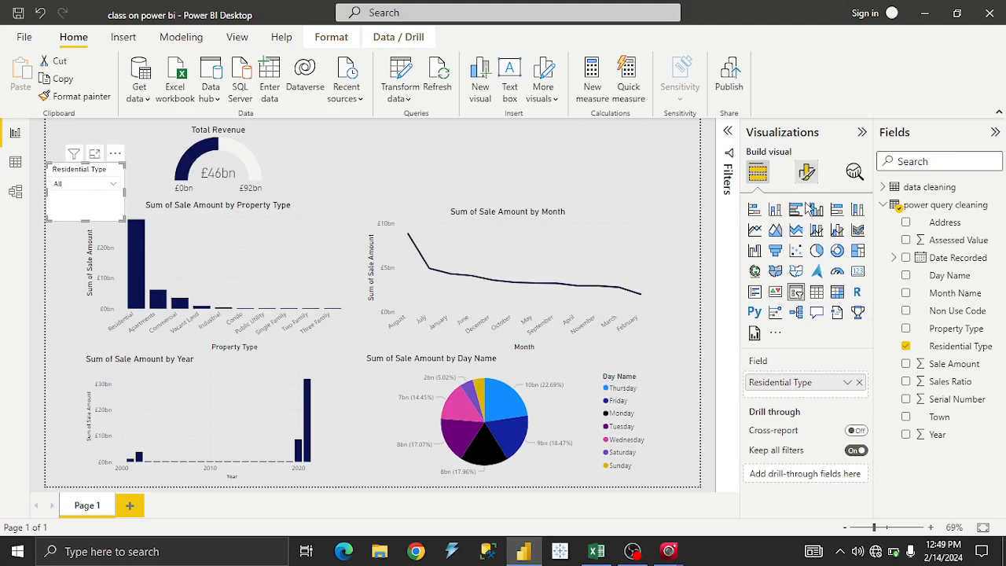
Step: Set the Residential Type slicer's background transparency to 100%
{"action": "left_click", "coordinate": [806, 171]}
{"action": "left_click", "coordinate": [806, 238]}
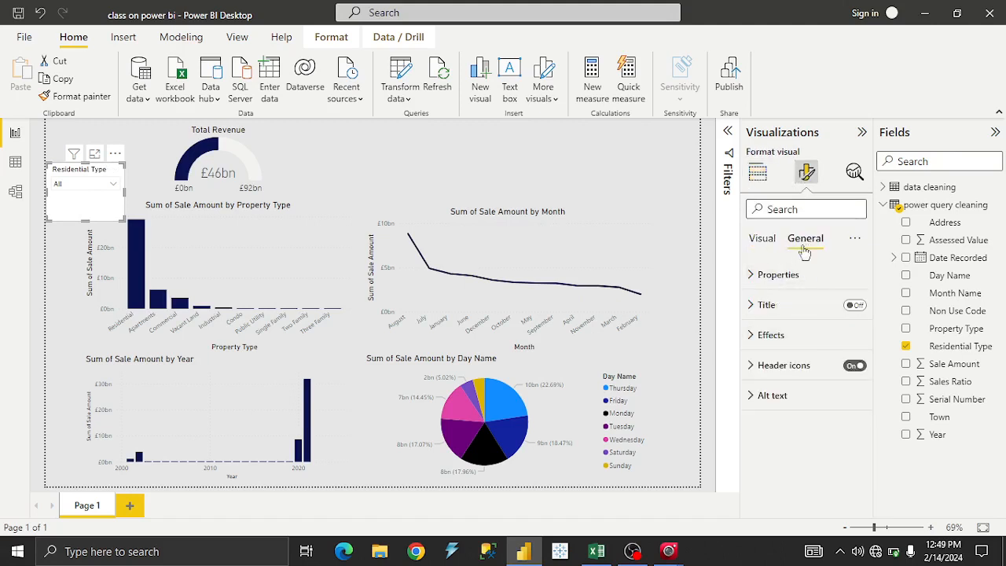
{"action": "left_click", "coordinate": [778, 336]}
{"action": "left_click_drag", "start_coordinate": [796, 445], "coordinate": [857, 446]}
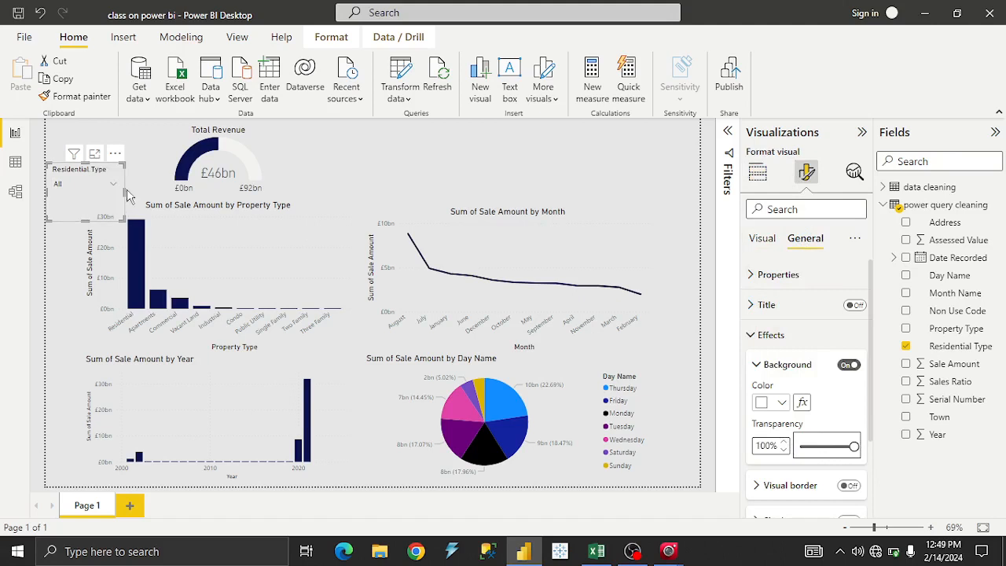
Step: Make the Residential Type slicer taller and move it down slightly so it starts just below the gauge
{"action": "left_click_drag", "start_coordinate": [123, 190], "coordinate": [110, 197]}
{"action": "left_click_drag", "start_coordinate": [92, 203], "coordinate": [88, 251]}
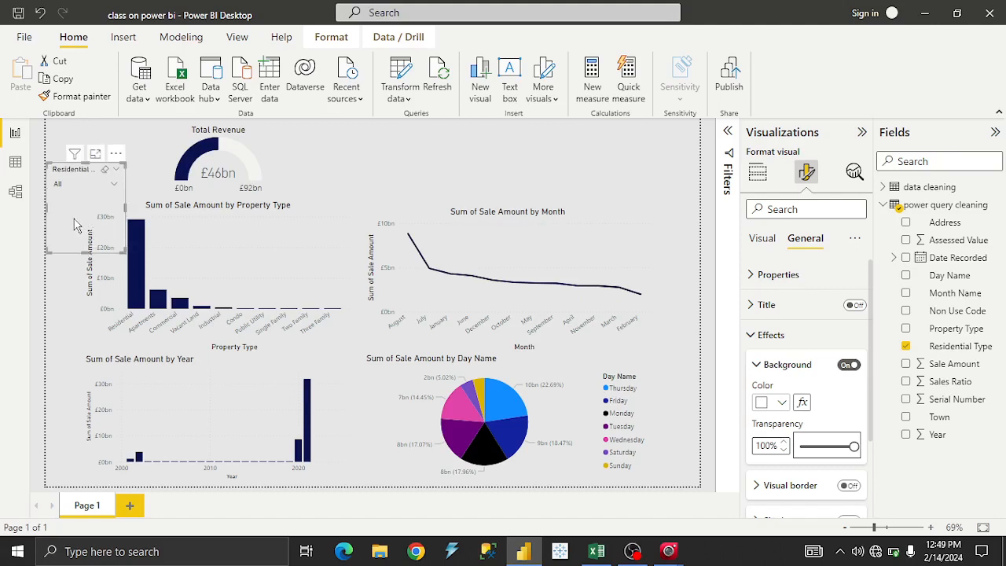
{"action": "left_click_drag", "start_coordinate": [68, 175], "coordinate": [64, 196]}
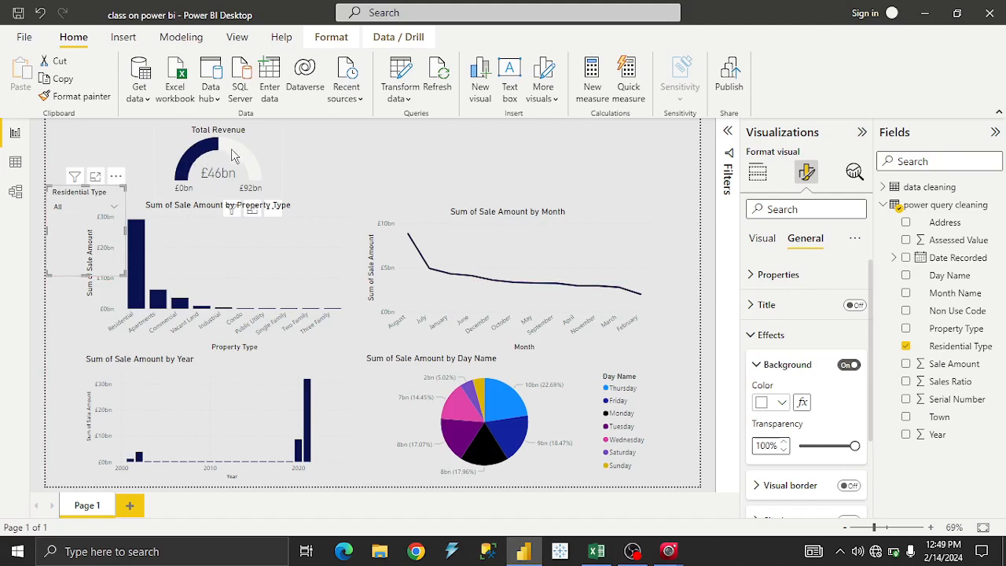
{"action": "left_click", "coordinate": [407, 190]}
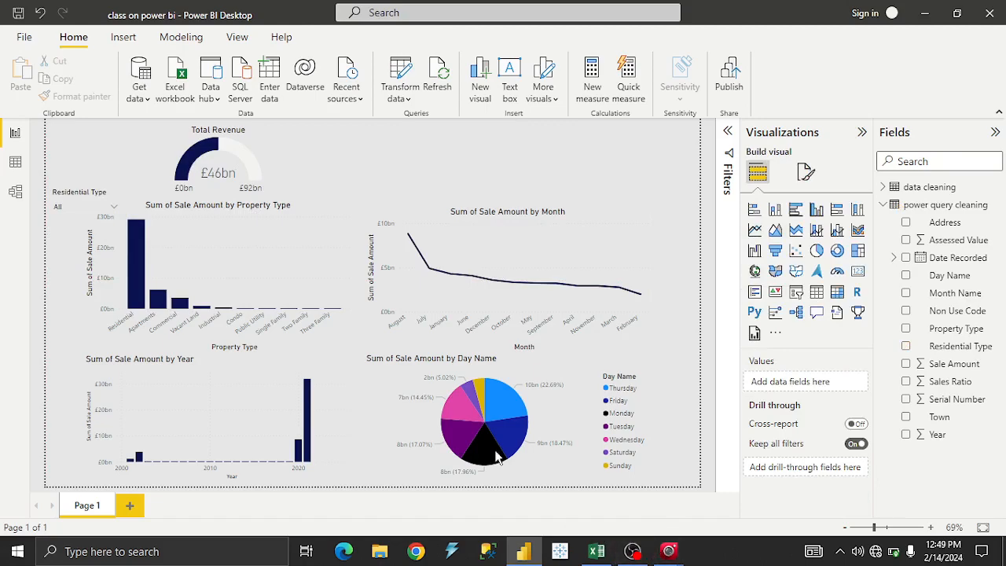
Step: Switch to Excel, examine the Total Revenue icon and text box on the Dashboard sheet, and return to Power BI
{"action": "left_click", "coordinate": [599, 550]}
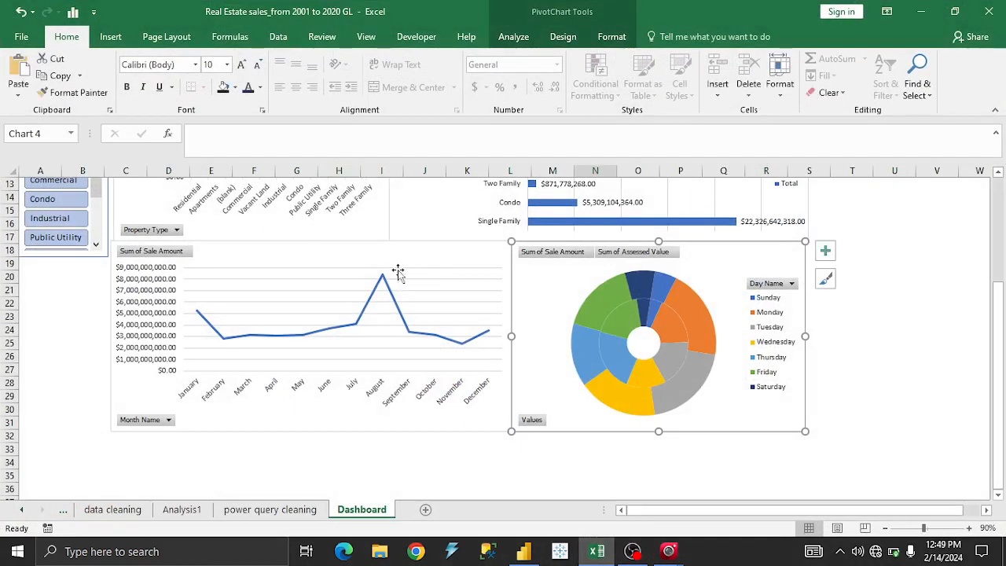
{"action": "scroll", "coordinate": [722, 304], "scroll_direction": "up", "scroll_amount": 4}
{"action": "left_click", "coordinate": [181, 219]}
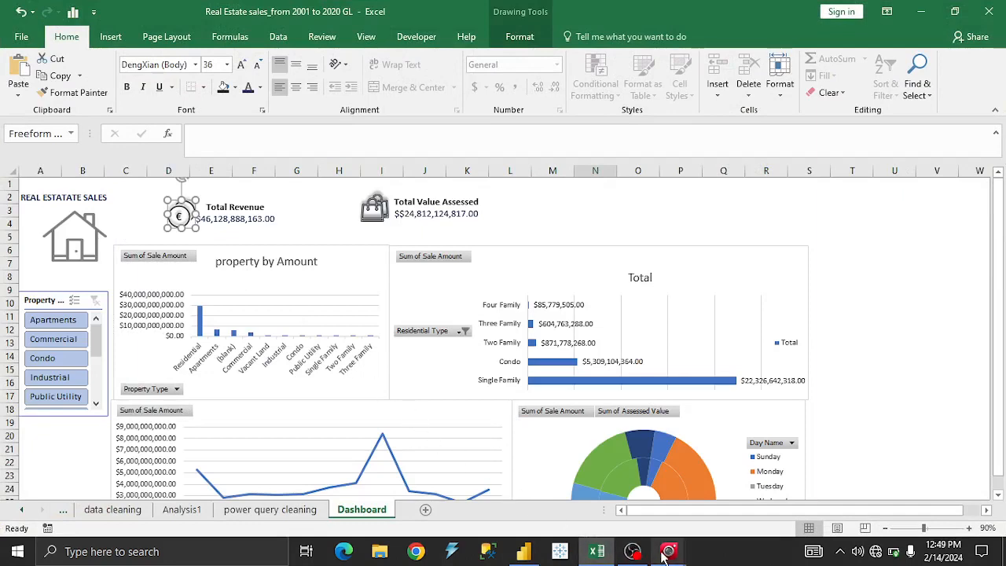
{"action": "left_click", "coordinate": [523, 550]}
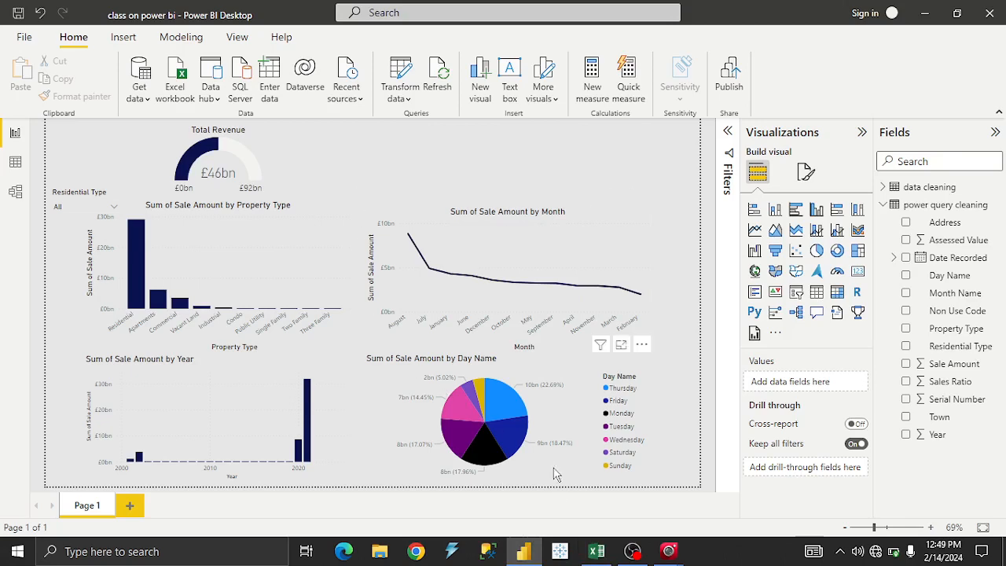
{"action": "left_click", "coordinate": [596, 551]}
{"action": "right_click", "coordinate": [188, 219]}
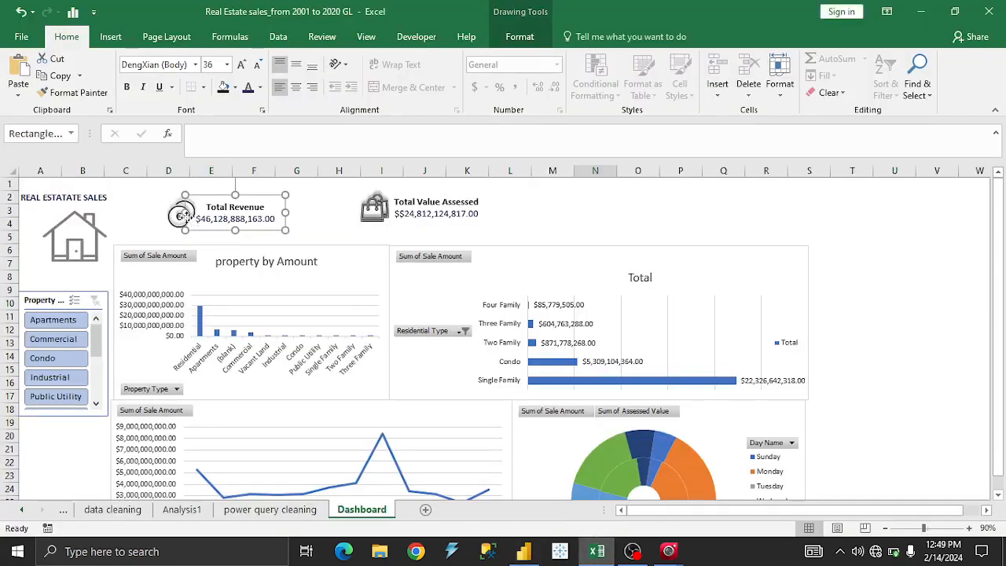
{"action": "left_click", "coordinate": [237, 247]}
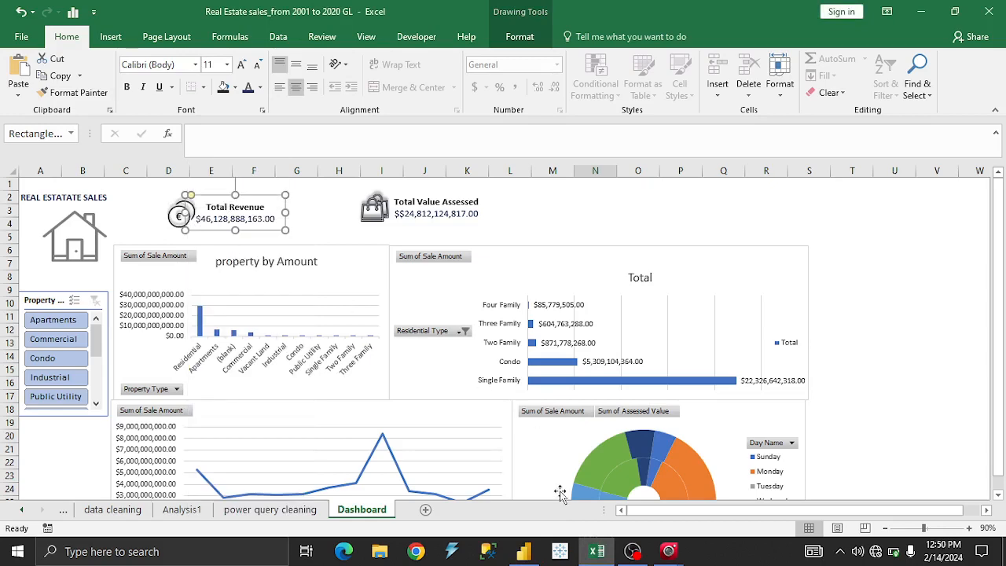
{"action": "left_click", "coordinate": [597, 551]}
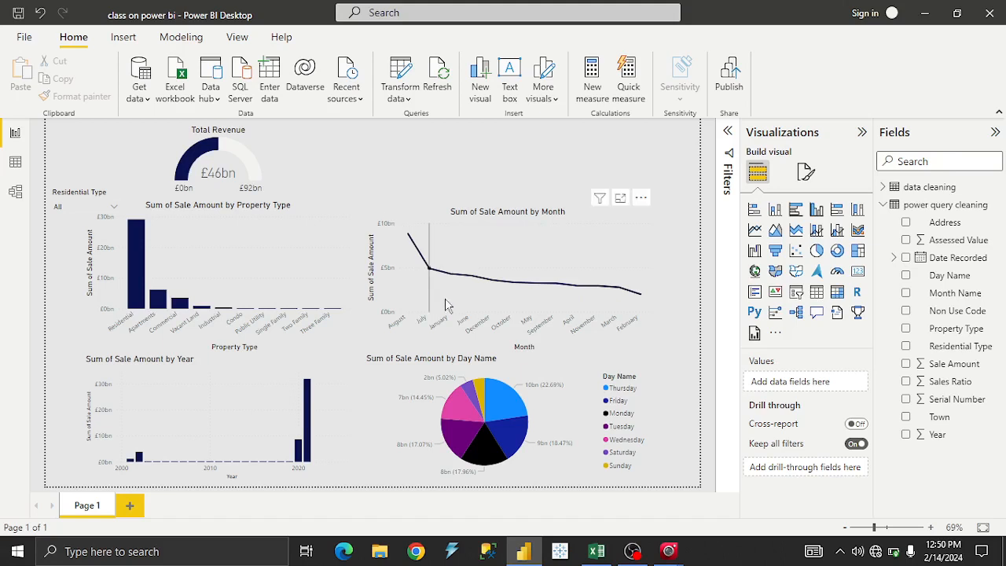
Step: Center the titles of the Day Name pie chart and the Sale Amount by Year column chart
{"action": "left_click", "coordinate": [436, 351]}
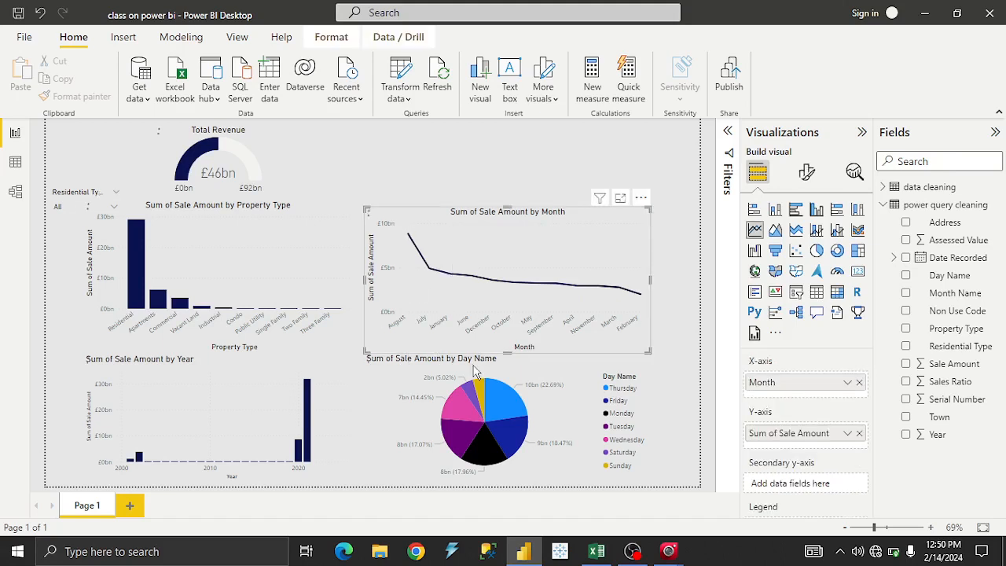
{"action": "left_click", "coordinate": [474, 371]}
{"action": "left_click", "coordinate": [806, 172]}
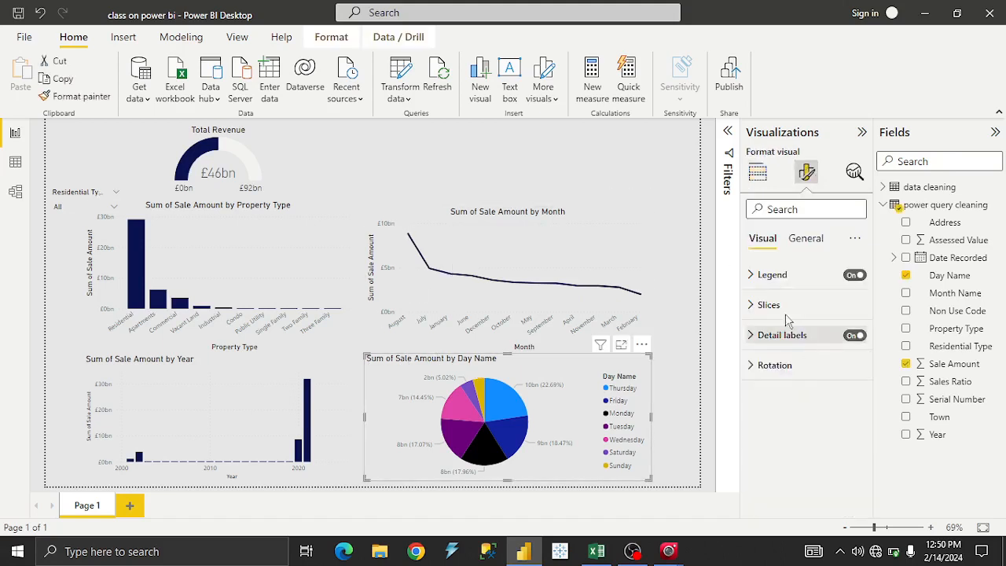
{"action": "left_click", "coordinate": [801, 238]}
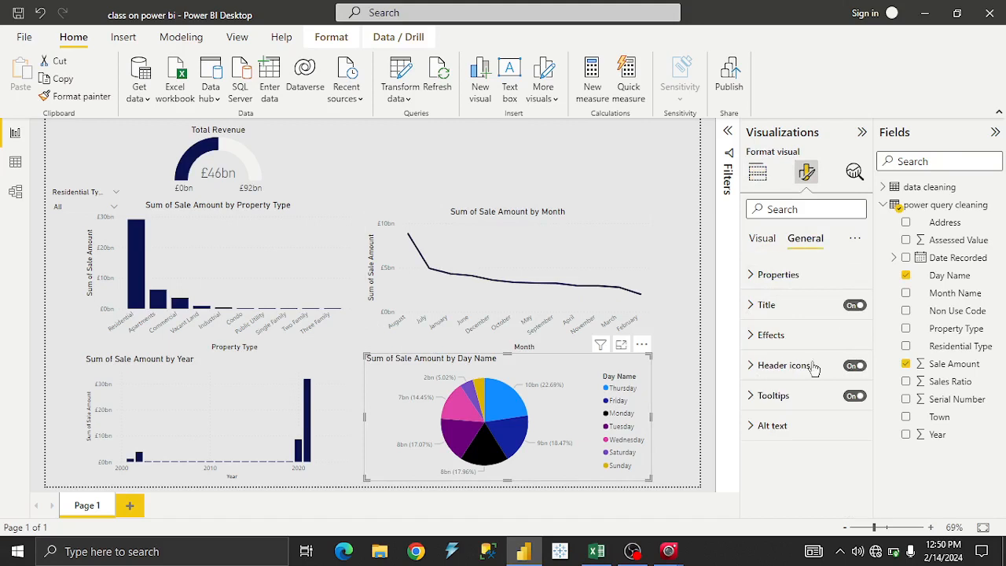
{"action": "left_click", "coordinate": [764, 304]}
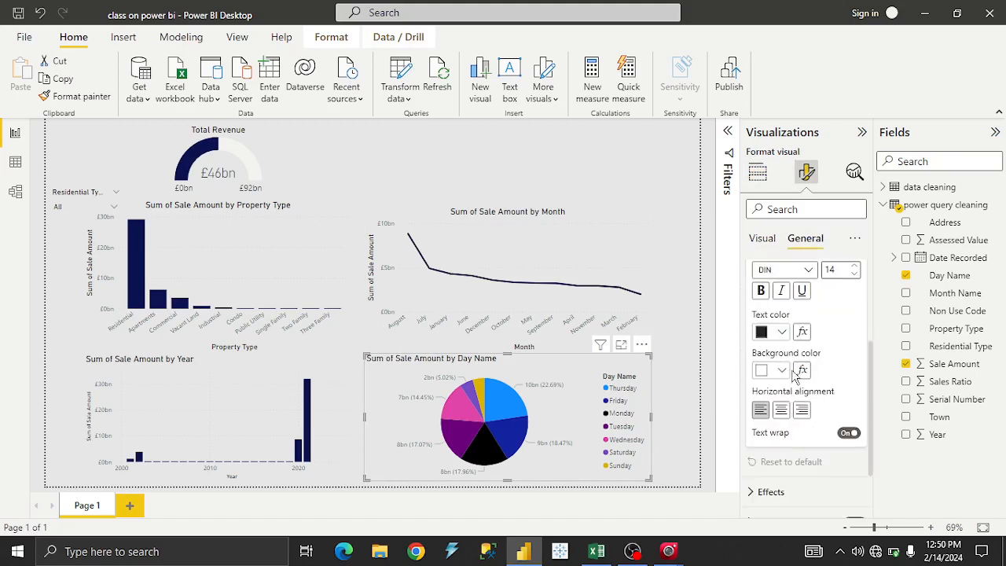
{"action": "left_click", "coordinate": [780, 409]}
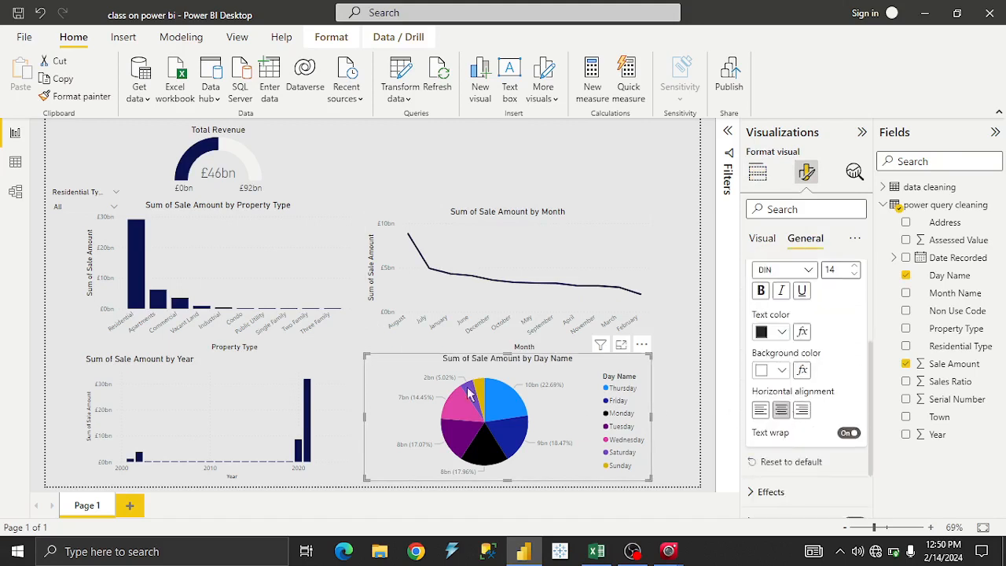
{"action": "left_click", "coordinate": [223, 372]}
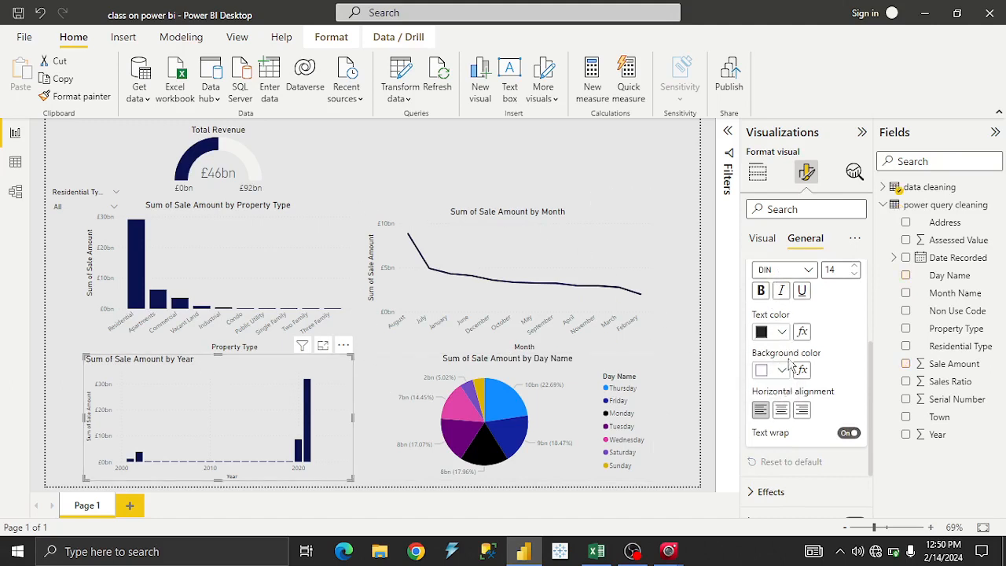
{"action": "left_click", "coordinate": [781, 410]}
{"action": "left_click", "coordinate": [328, 160]}
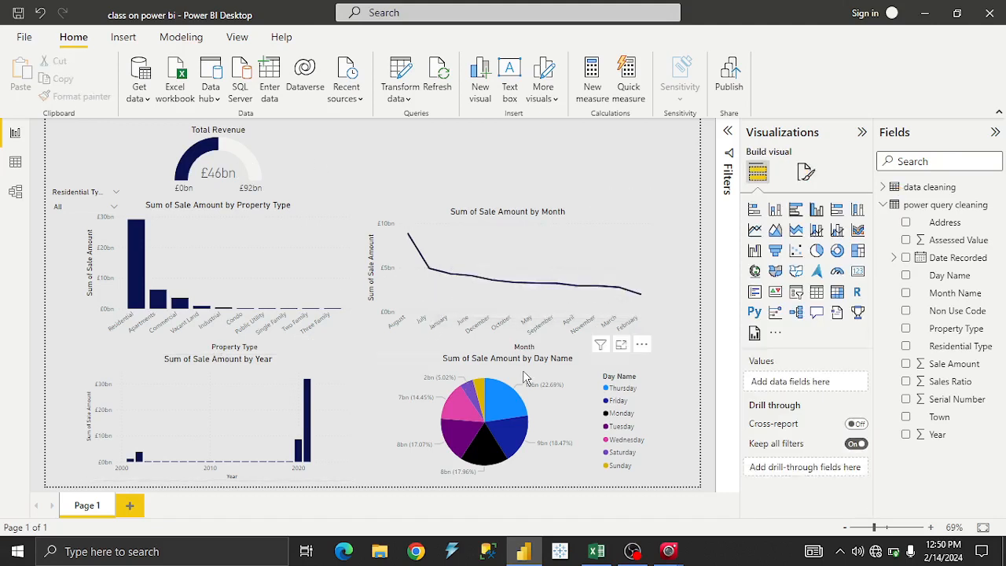
Step: Shift the Day Name pie chart and the Sale Amount by Month line chart slightly left on the page
{"action": "left_click_drag", "start_coordinate": [525, 377], "coordinate": [491, 371]}
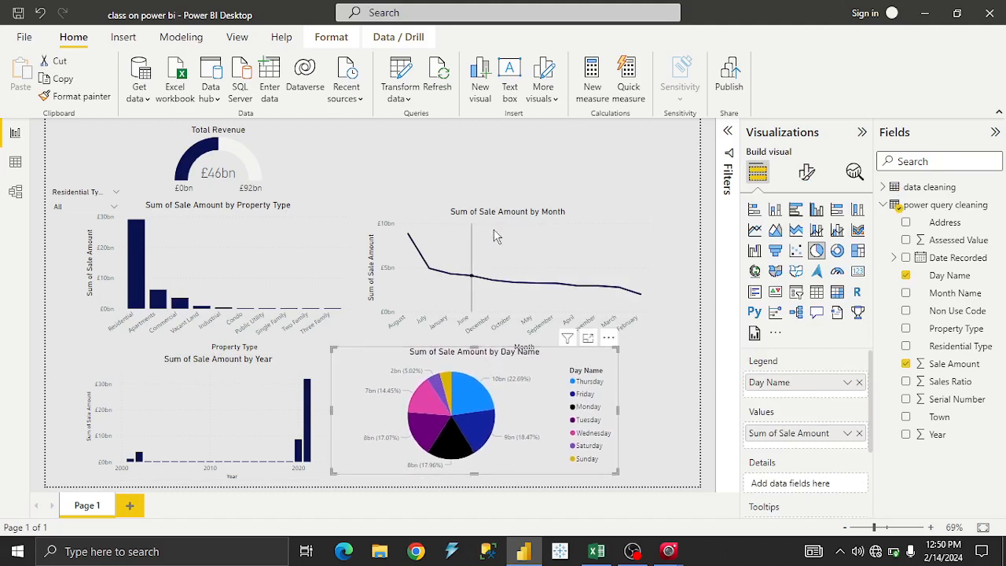
{"action": "left_click_drag", "start_coordinate": [489, 231], "coordinate": [476, 226]}
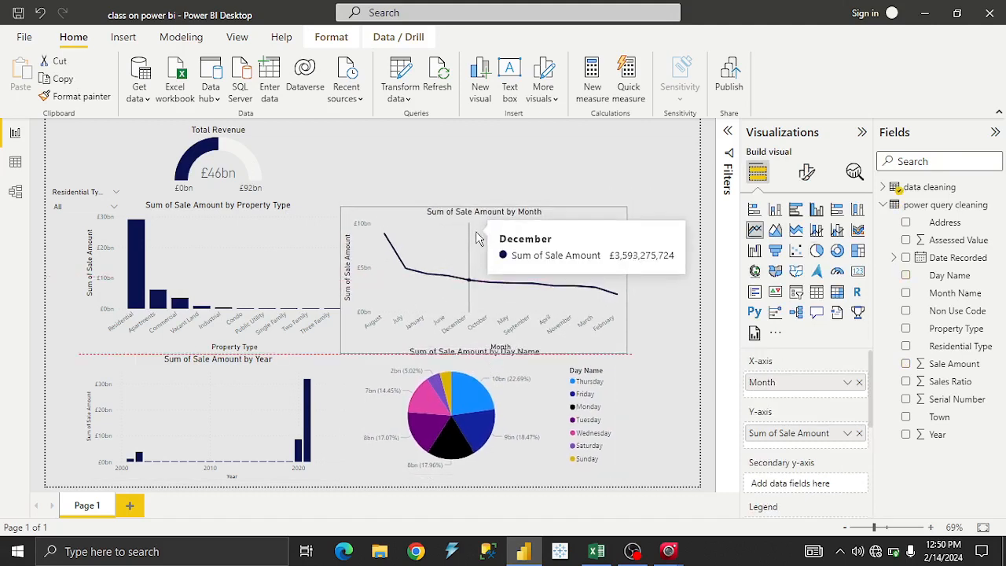
Step: Test the Residential Type slicer by filtering on Condo, Four Family, Single Family, Three Family, Two Family and (Blank) one at a time
{"action": "left_click", "coordinate": [112, 209]}
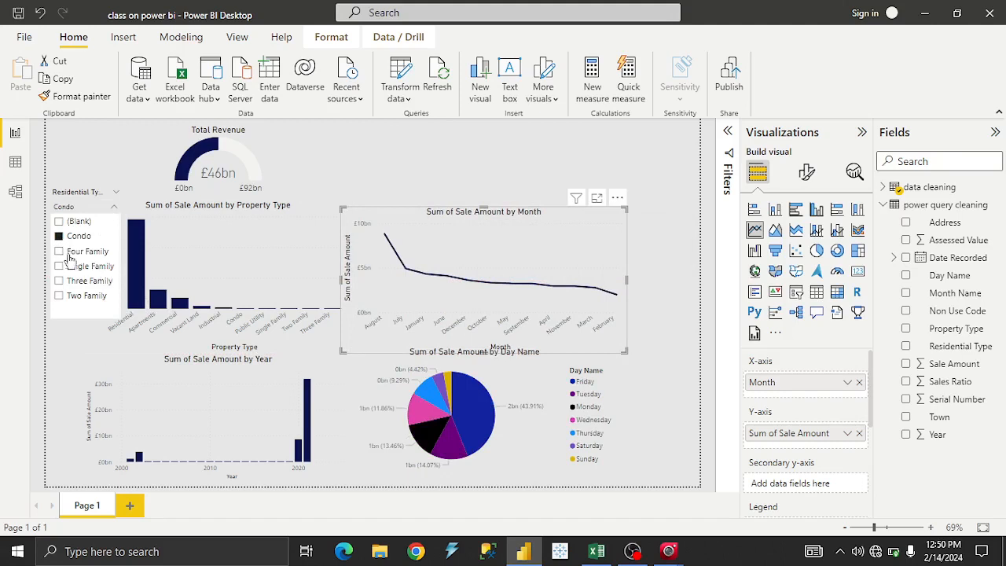
{"action": "left_click", "coordinate": [59, 252]}
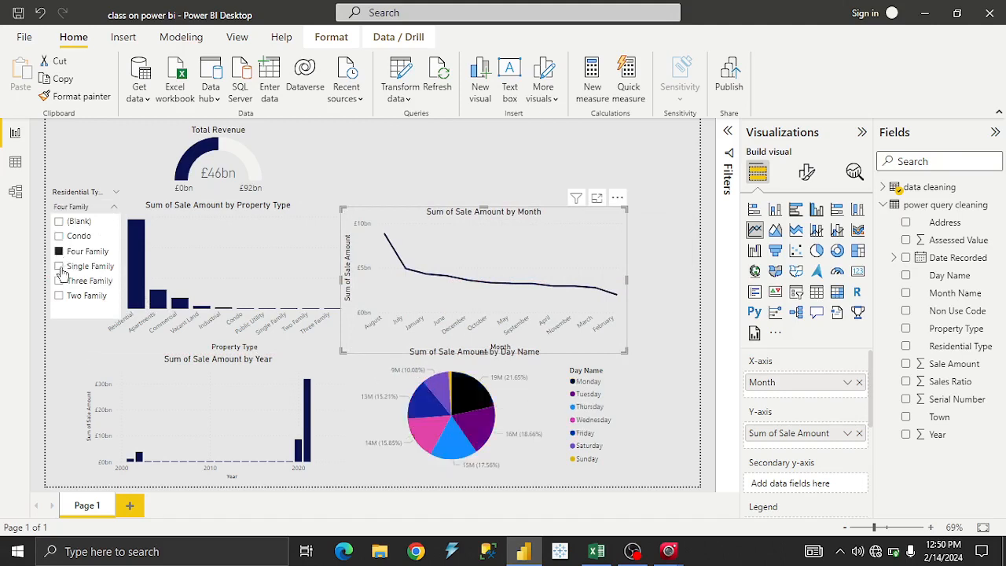
{"action": "left_click", "coordinate": [60, 267]}
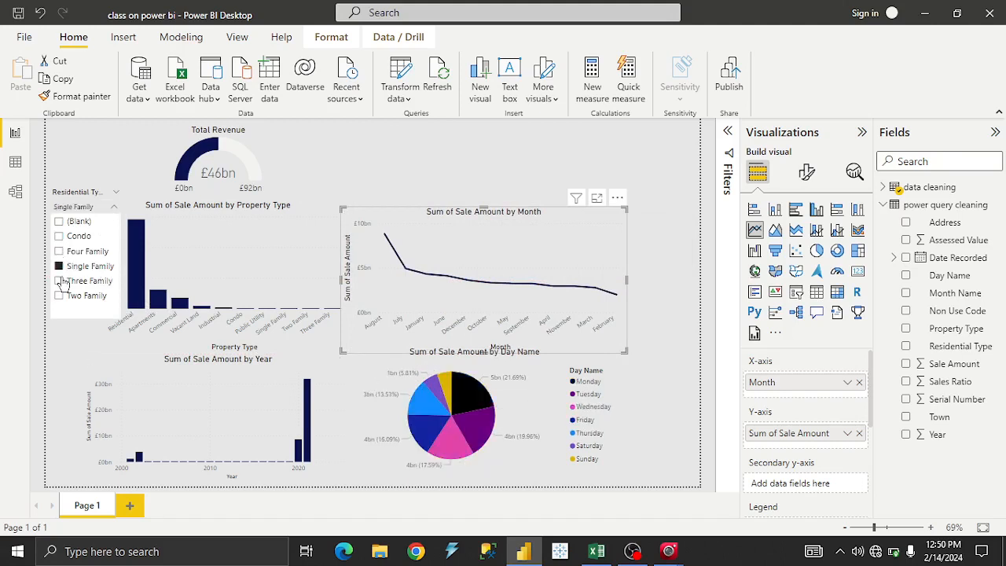
{"action": "left_click", "coordinate": [61, 281]}
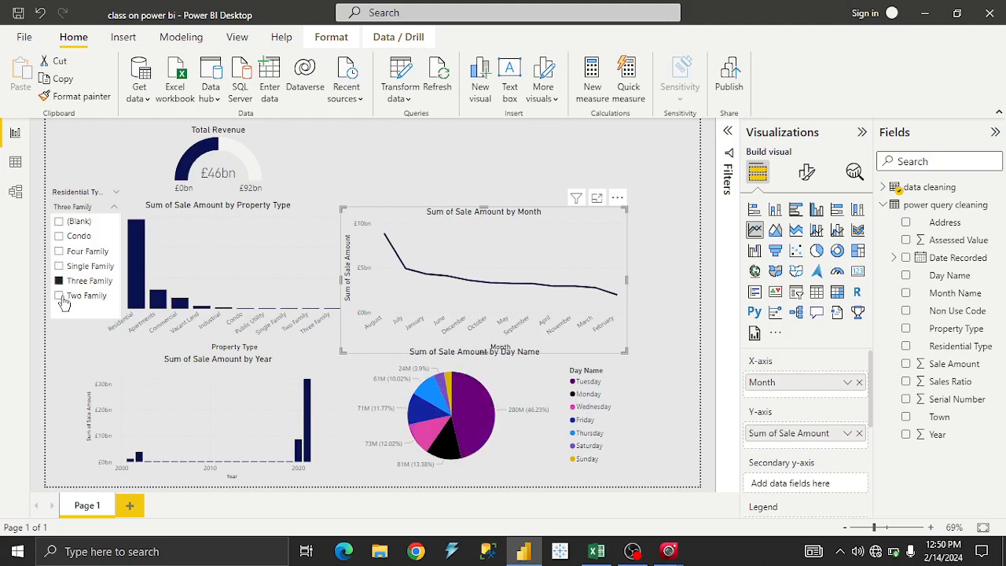
{"action": "left_click", "coordinate": [62, 302]}
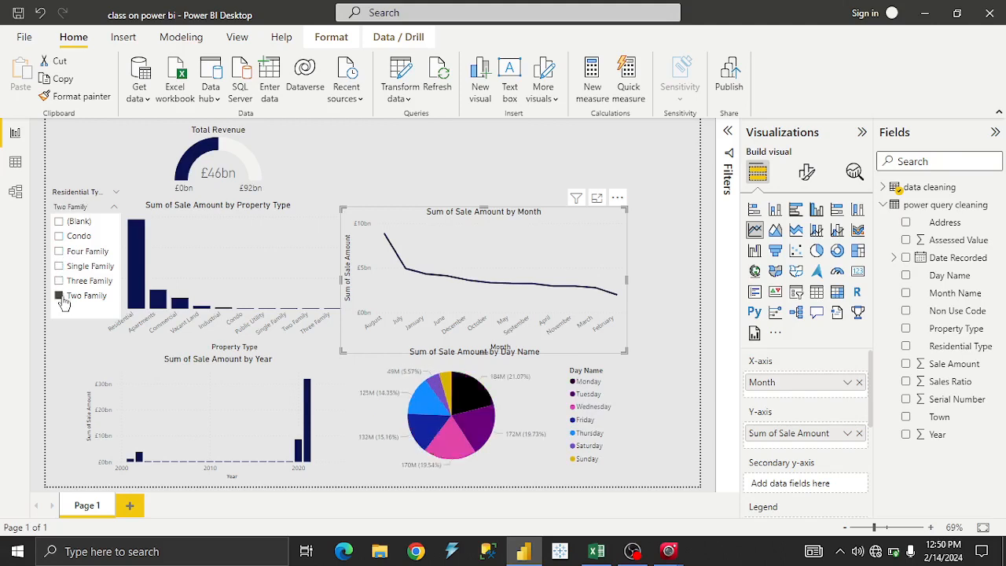
{"action": "left_click", "coordinate": [60, 237]}
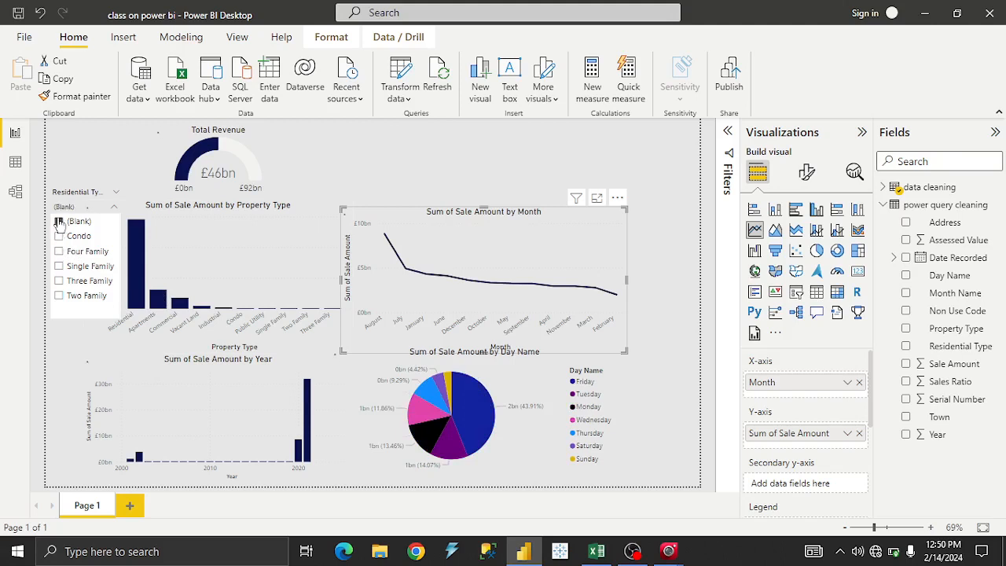
Step: Filter the report on Single Family with the Residential Type slicer and reopen its value list
{"action": "left_click", "coordinate": [100, 265]}
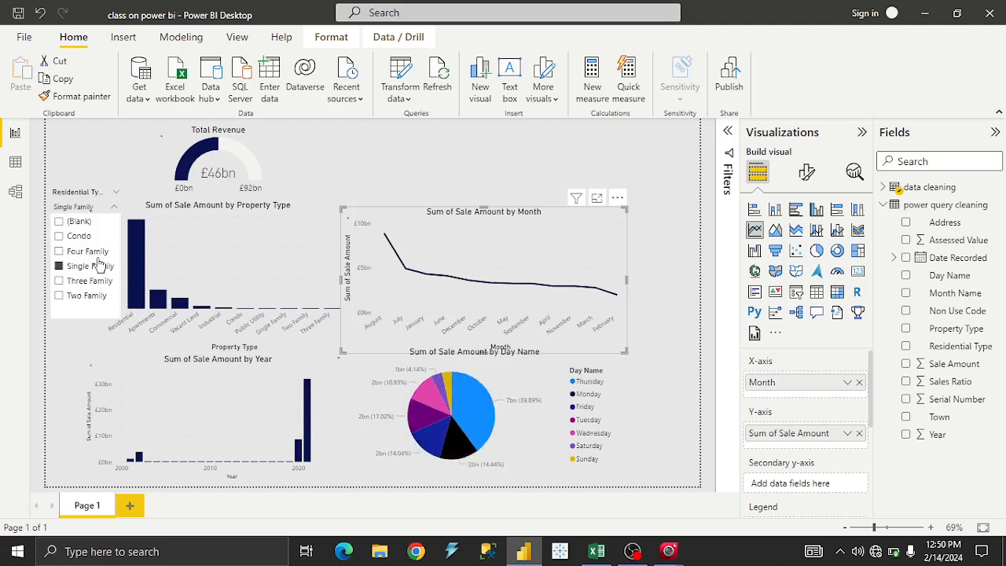
{"action": "left_click", "coordinate": [348, 179]}
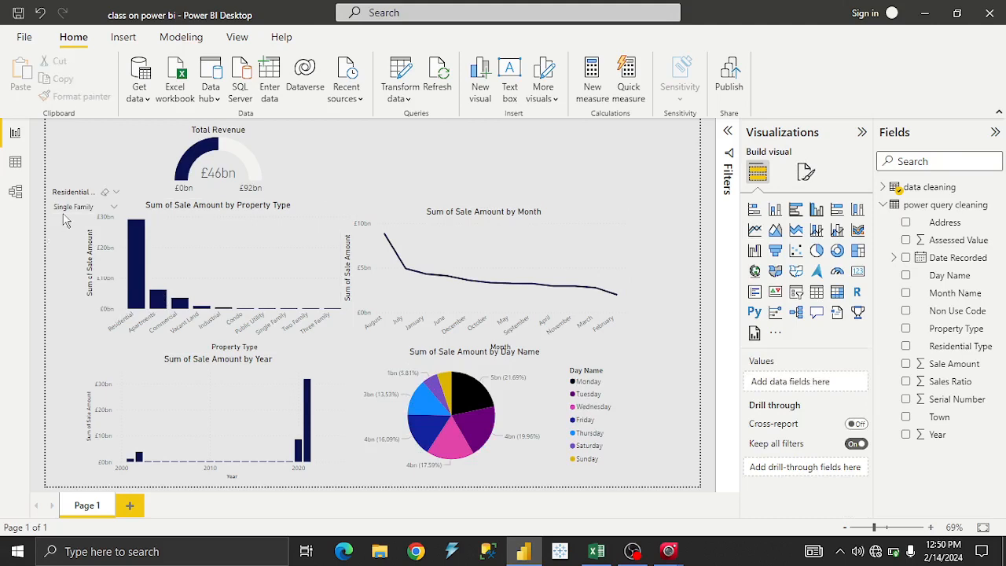
{"action": "left_click", "coordinate": [114, 198]}
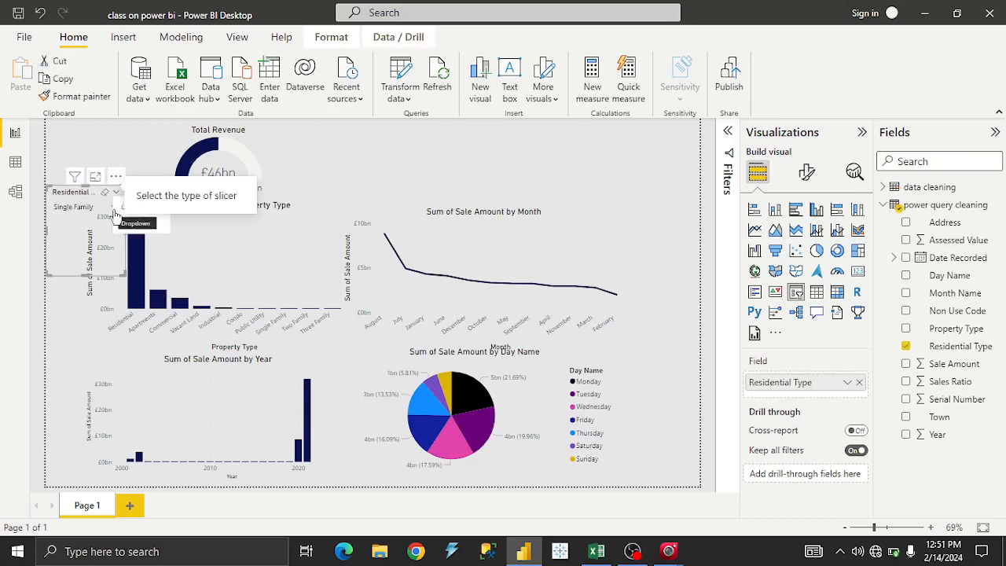
{"action": "left_click", "coordinate": [116, 192]}
{"action": "left_click", "coordinate": [114, 208]}
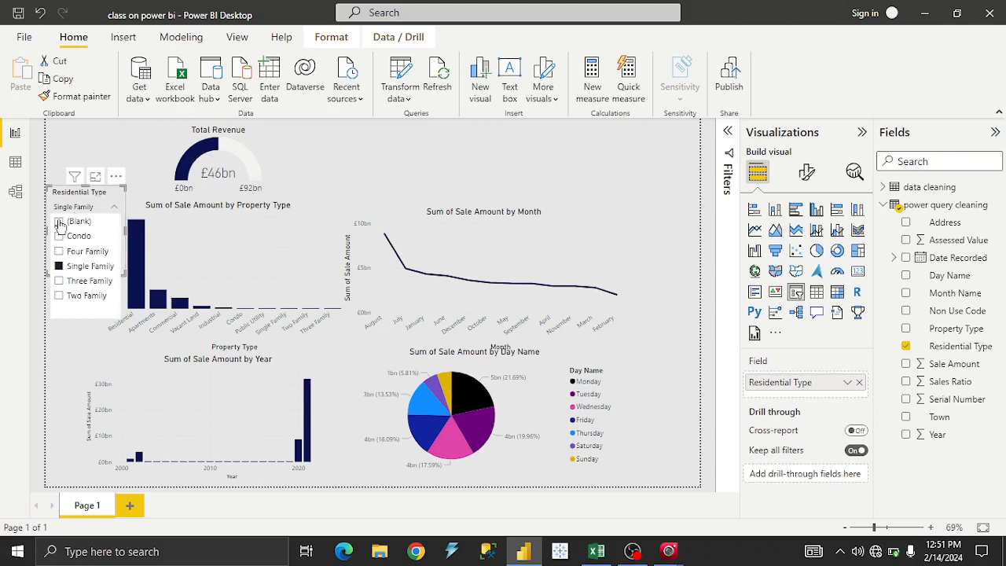
Step: Try the Residential Type slicer in List style with Condo selected, and return it to Dropdown style
{"action": "left_click", "coordinate": [117, 192]}
{"action": "left_click", "coordinate": [117, 206]}
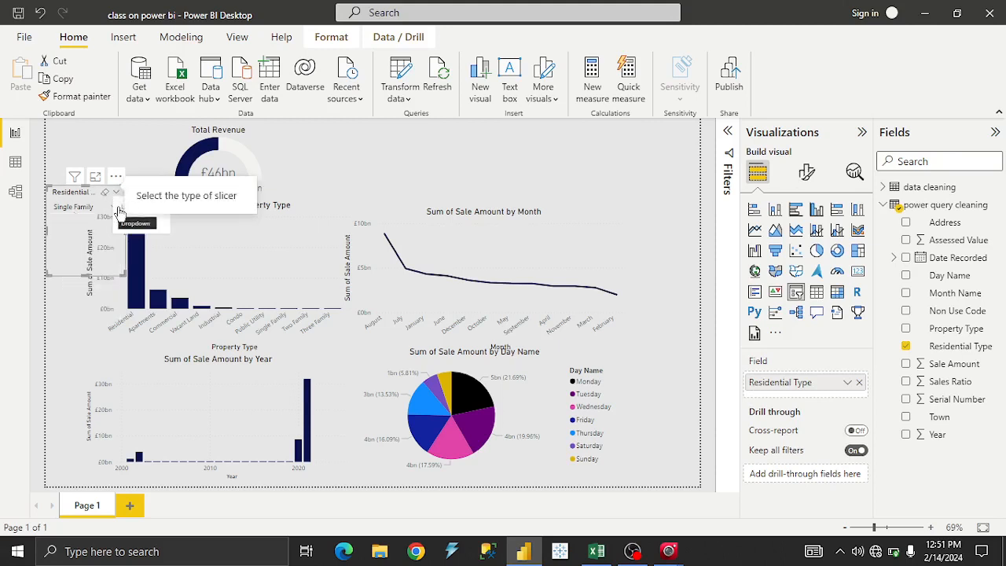
{"action": "left_click", "coordinate": [118, 206]}
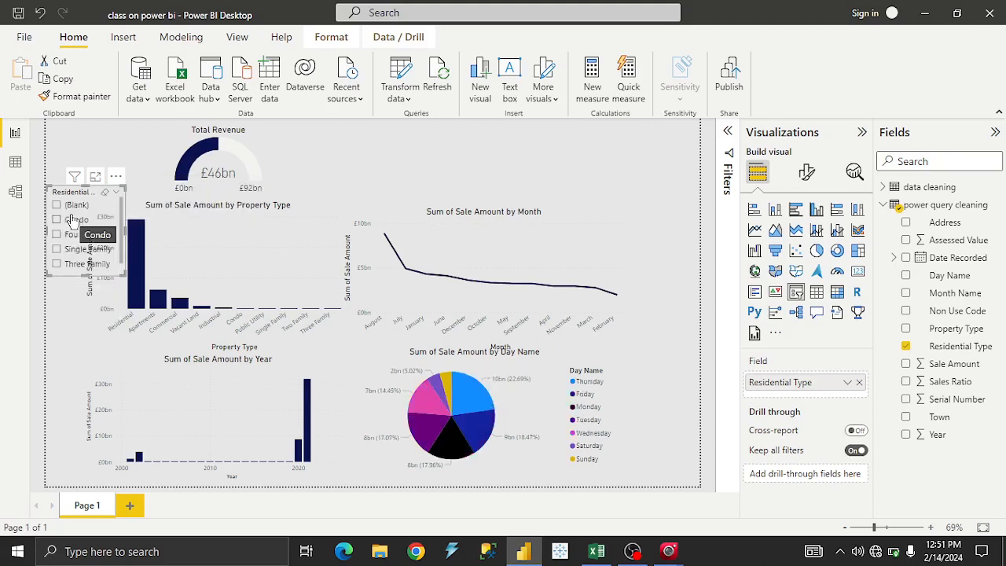
{"action": "left_click", "coordinate": [57, 220]}
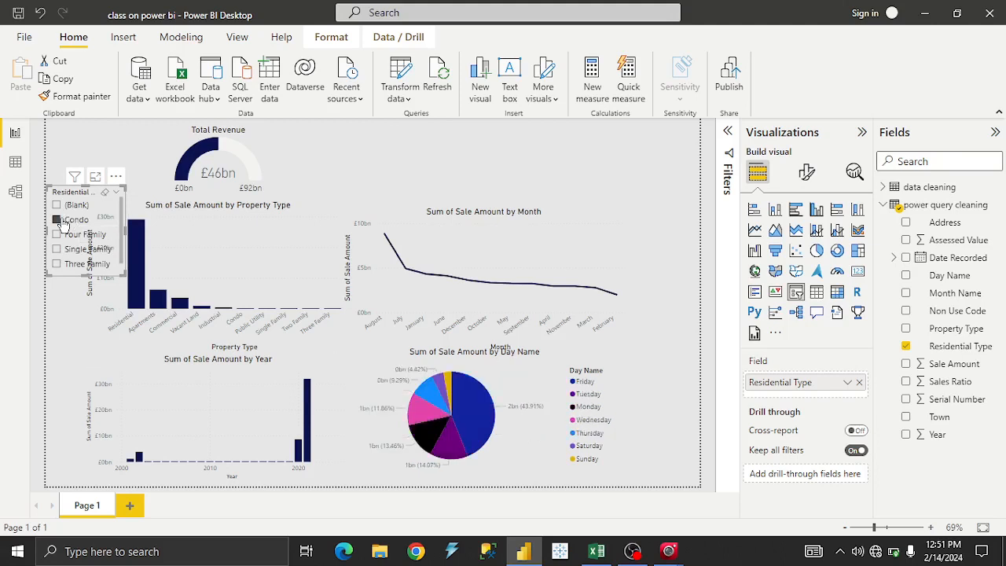
{"action": "left_click", "coordinate": [119, 193]}
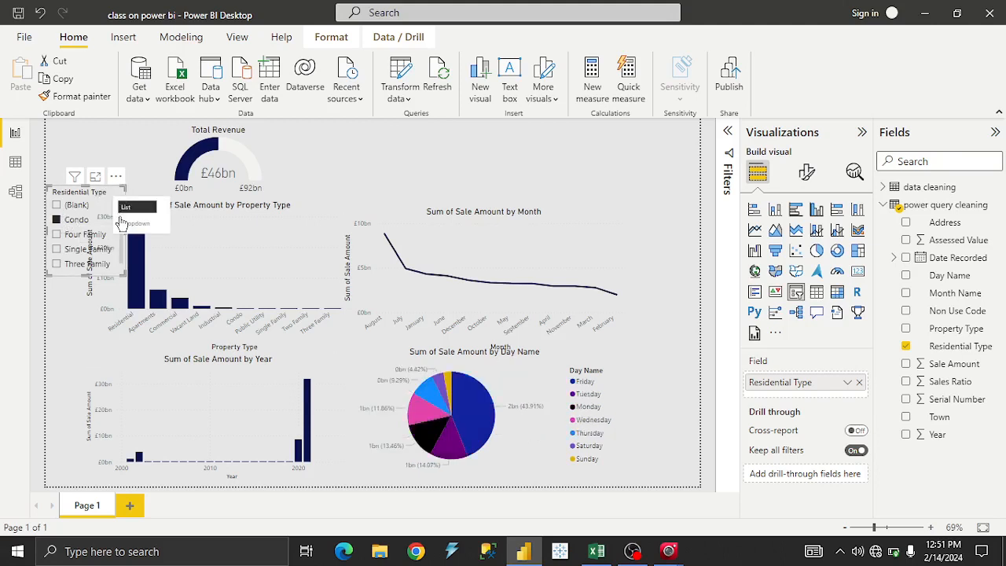
{"action": "left_click", "coordinate": [132, 222]}
{"action": "left_click", "coordinate": [391, 168]}
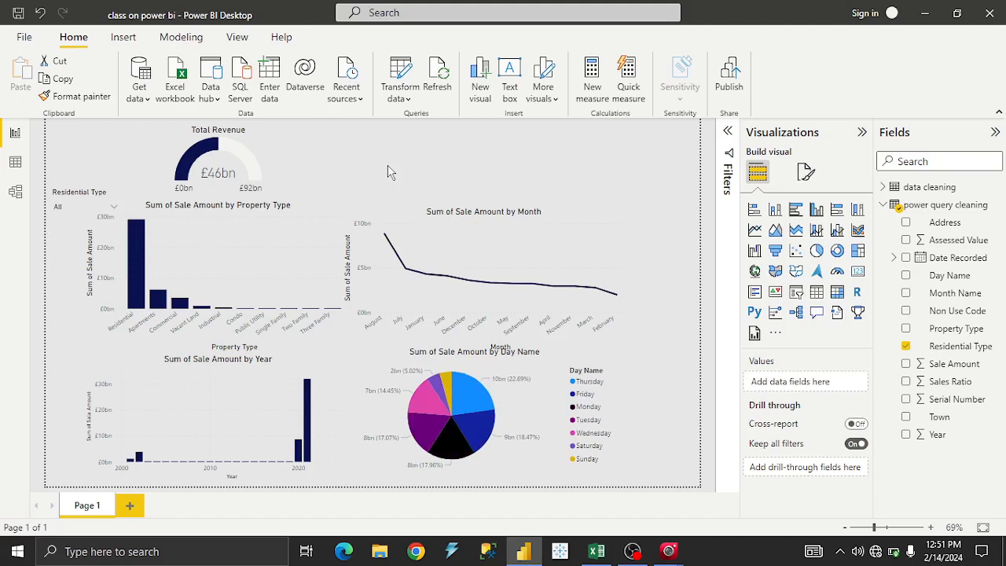
Step: Test the dropdown Residential Type slicer by filtering on Condo and Three Family
{"action": "left_click", "coordinate": [75, 208]}
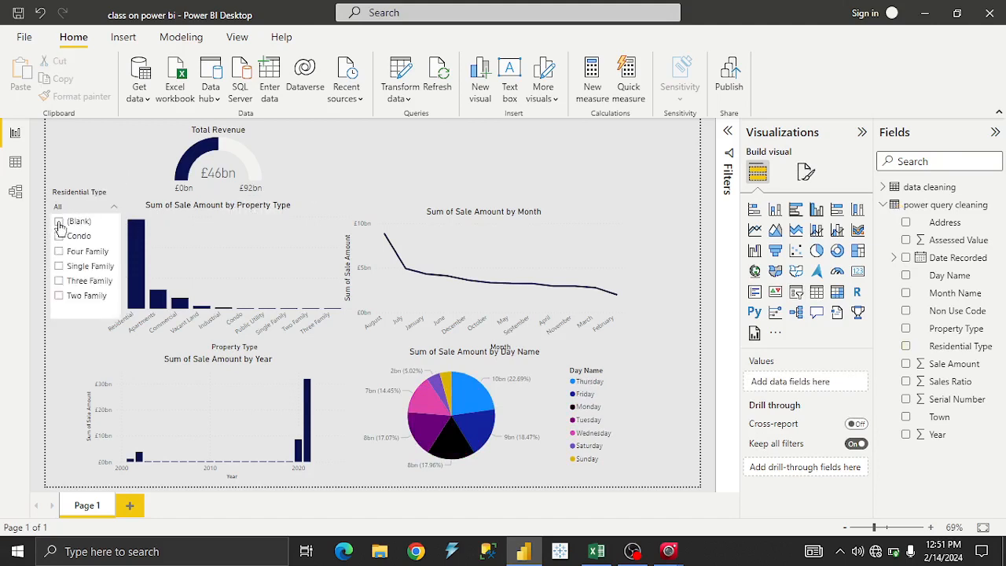
{"action": "left_click", "coordinate": [59, 223]}
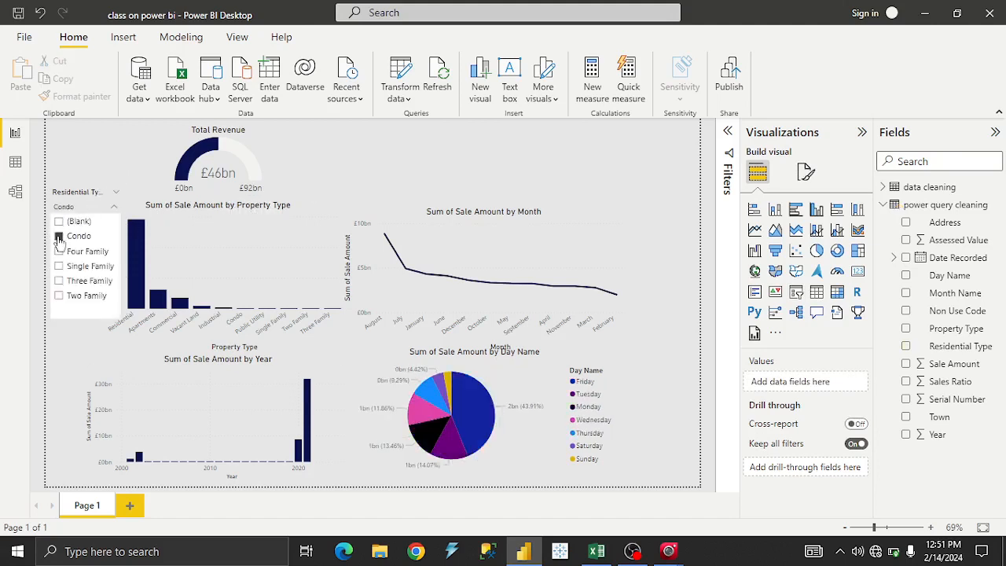
{"action": "left_click", "coordinate": [78, 282]}
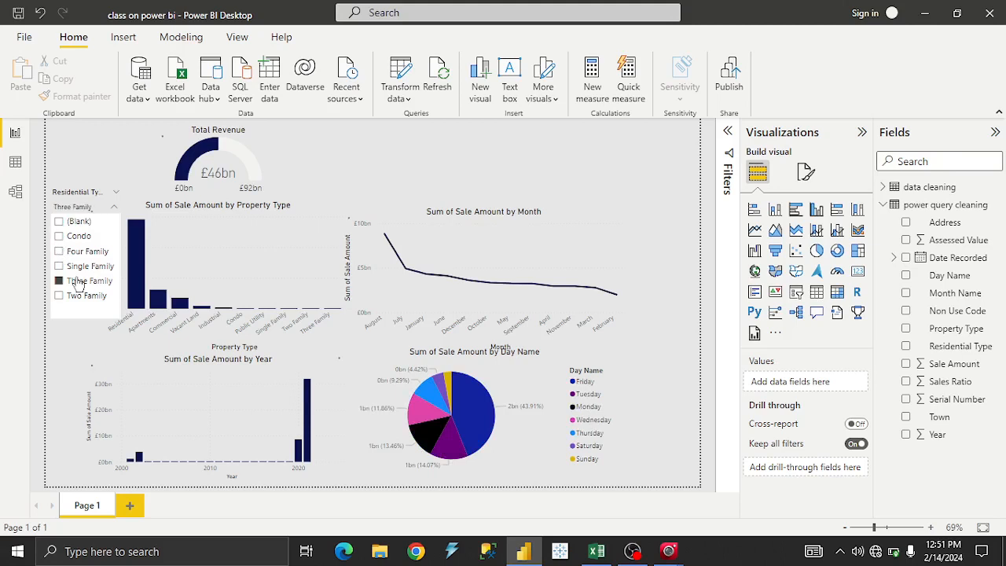
{"action": "left_click", "coordinate": [383, 149]}
Step: Examine the Residential Type slicer's additional options, including its sort choices, and its list of values
{"action": "left_click", "coordinate": [88, 234]}
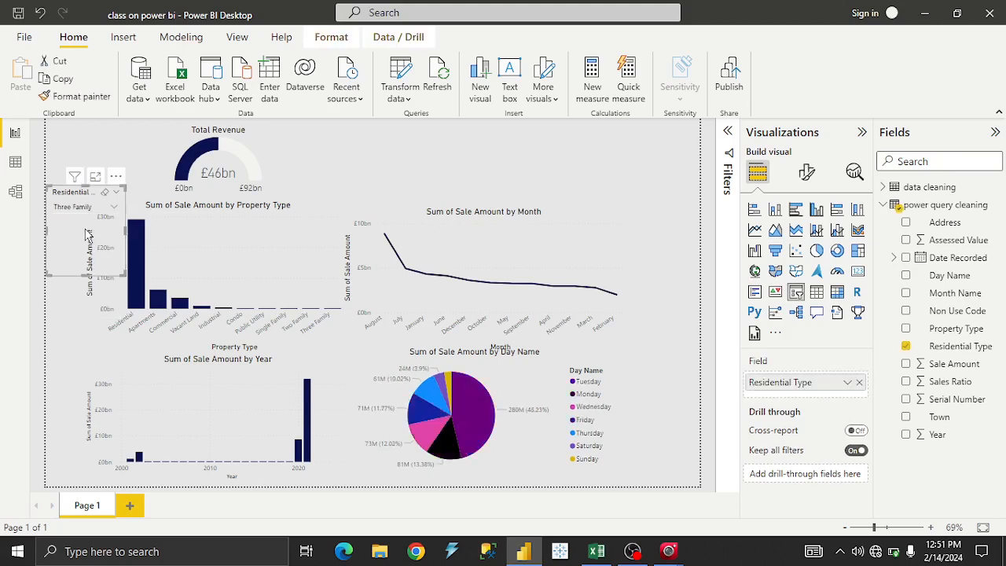
{"action": "left_click", "coordinate": [116, 177]}
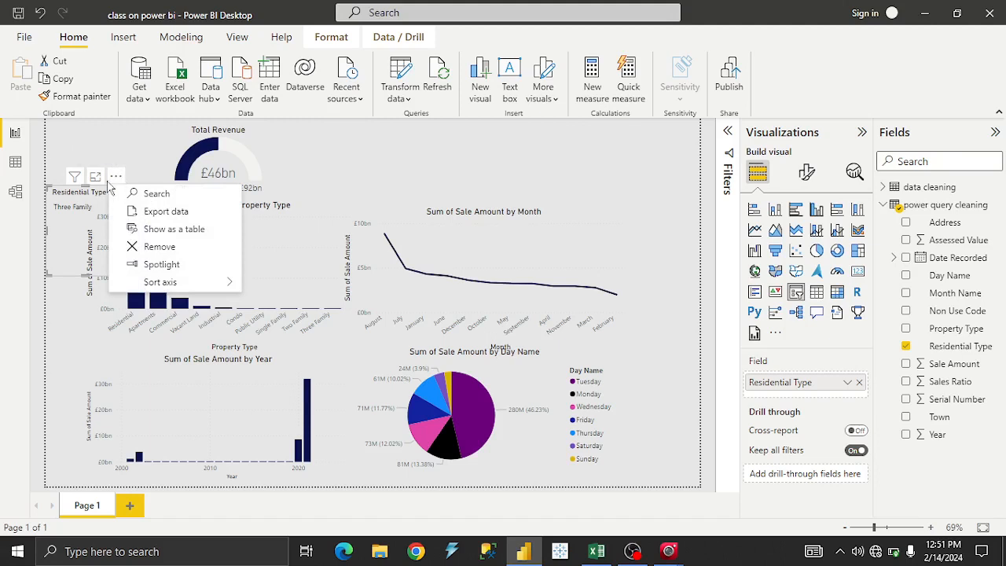
{"action": "mouse_move", "coordinate": [188, 284]}
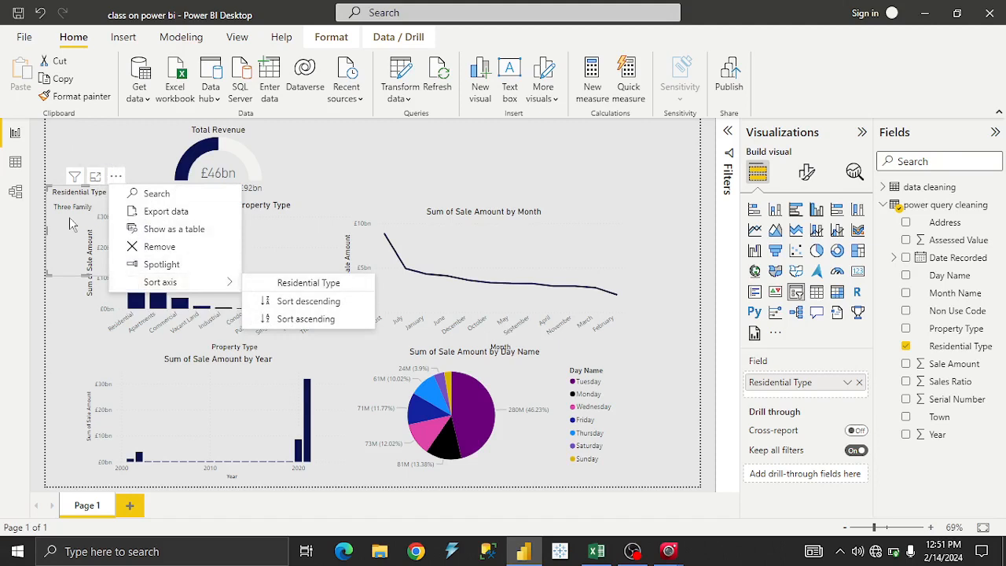
{"action": "left_click", "coordinate": [55, 253]}
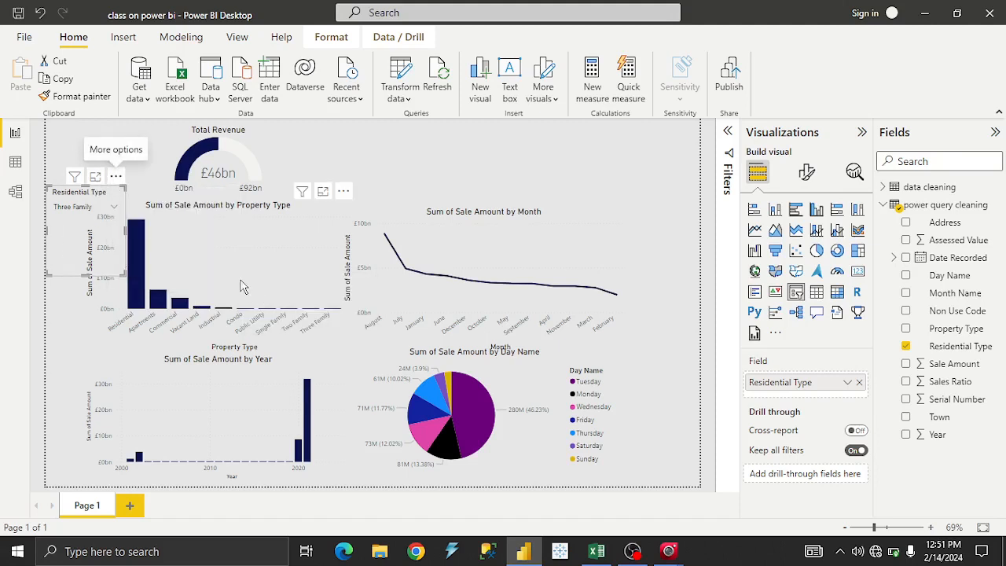
{"action": "left_click", "coordinate": [235, 250]}
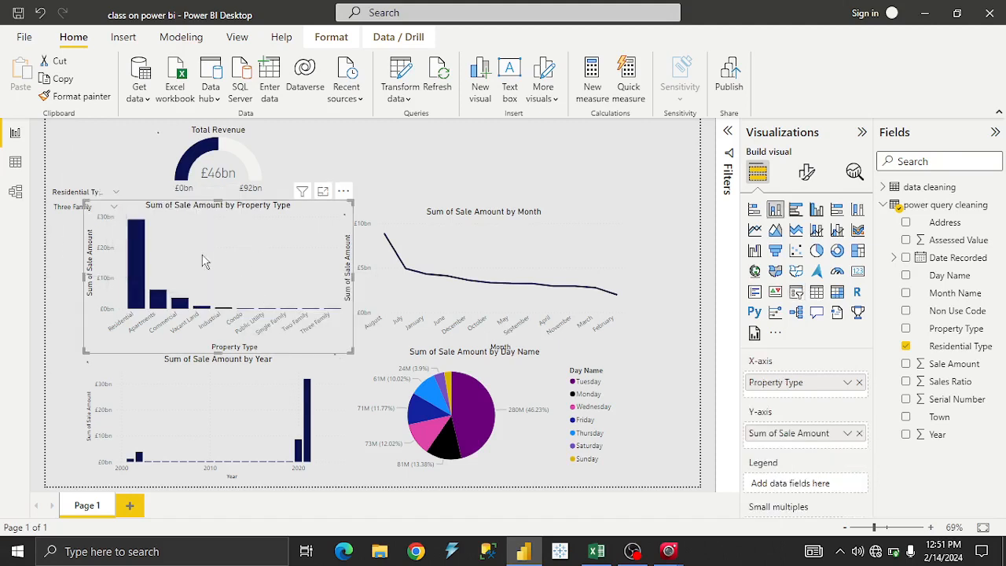
{"action": "left_click", "coordinate": [69, 229]}
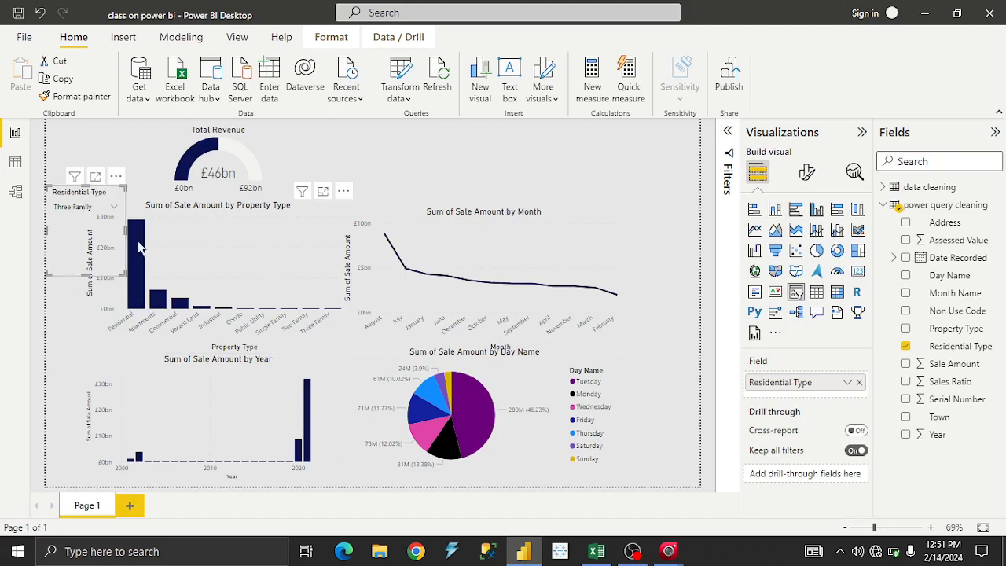
{"action": "left_click", "coordinate": [115, 176]}
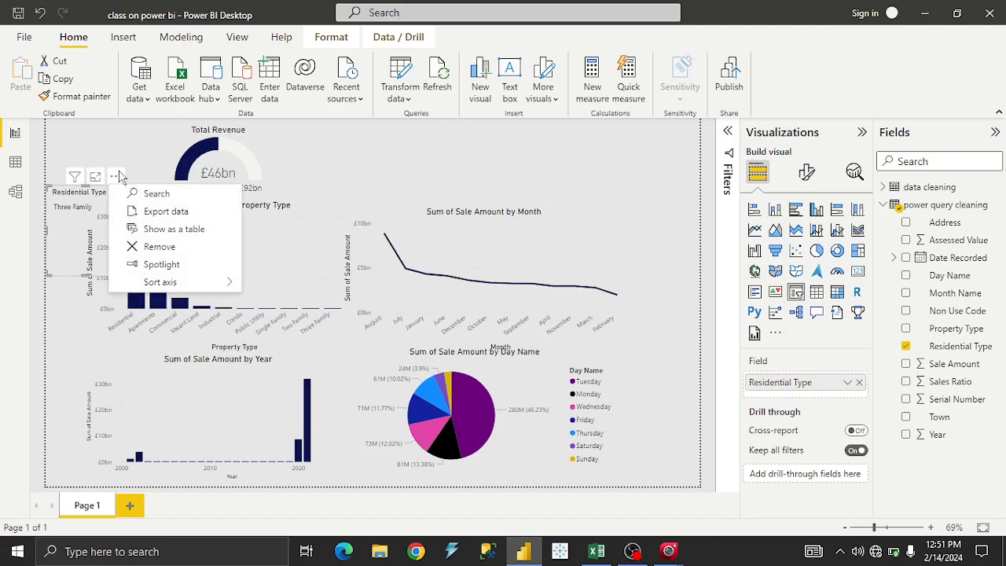
{"action": "left_click", "coordinate": [65, 246]}
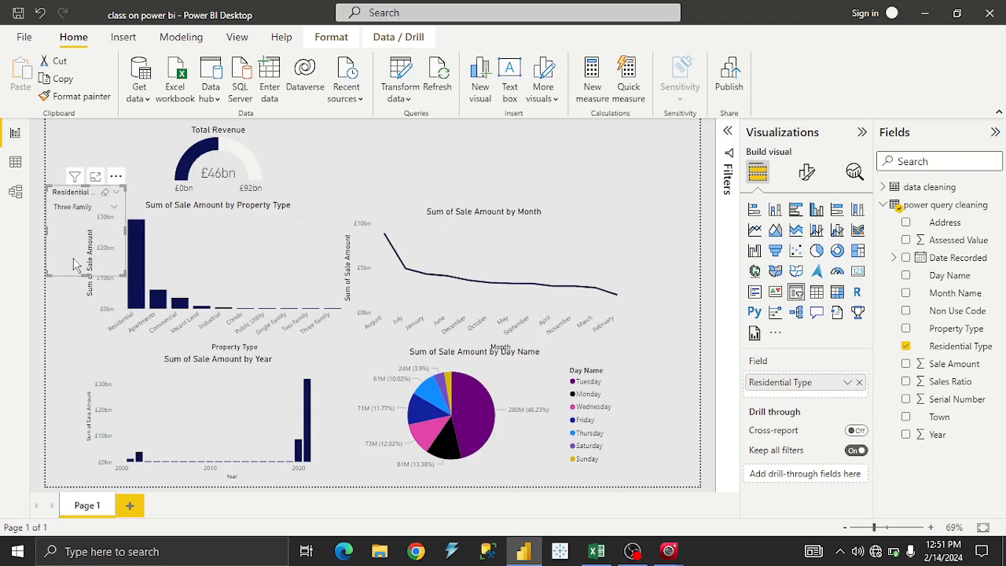
{"action": "left_click", "coordinate": [114, 207]}
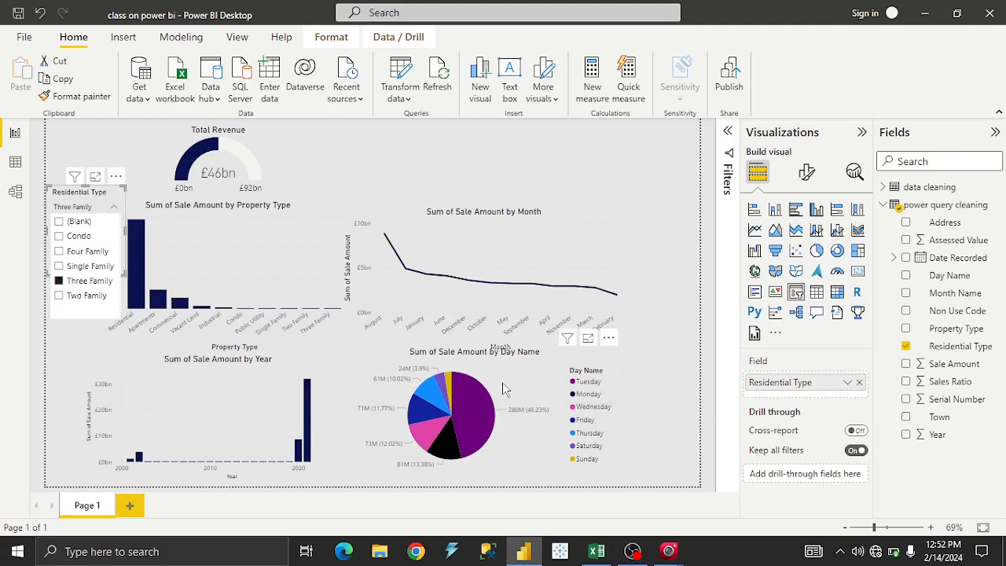
Step: Replace the slicer's Residential Type field with Property Type from the power query cleaning table
{"action": "left_click", "coordinate": [846, 382]}
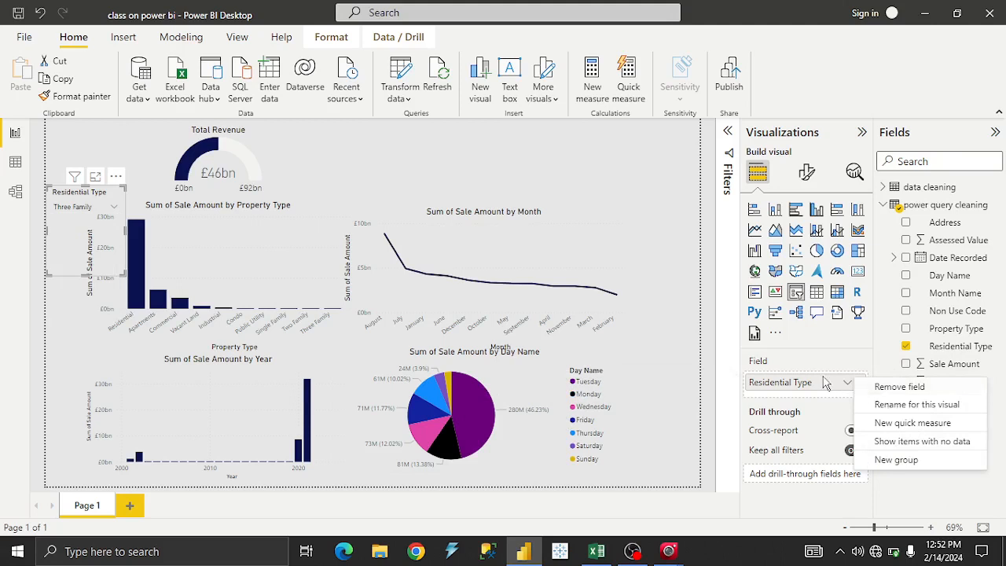
{"action": "left_click", "coordinate": [849, 383]}
{"action": "left_click", "coordinate": [861, 384]}
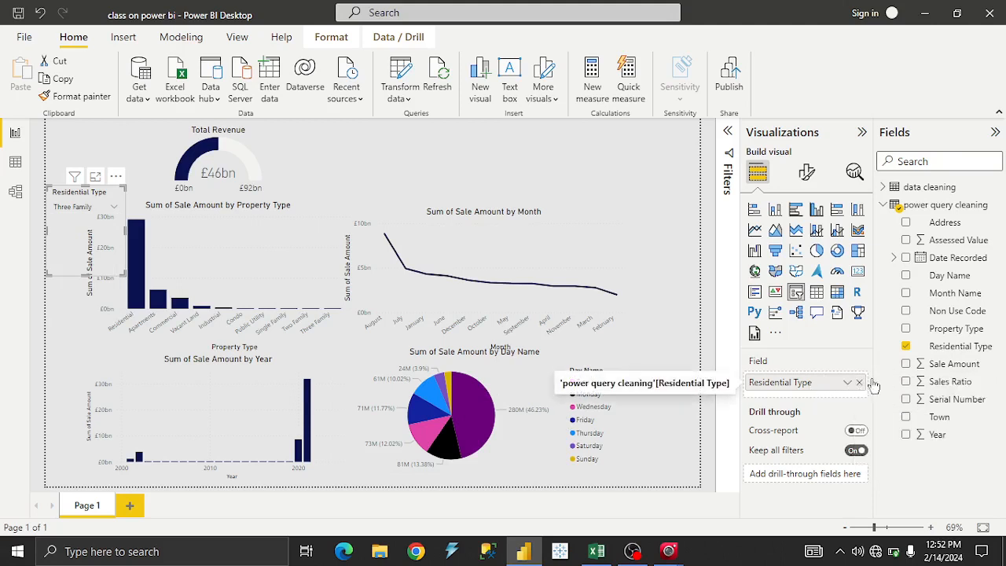
{"action": "left_click_drag", "start_coordinate": [938, 329], "coordinate": [817, 389]}
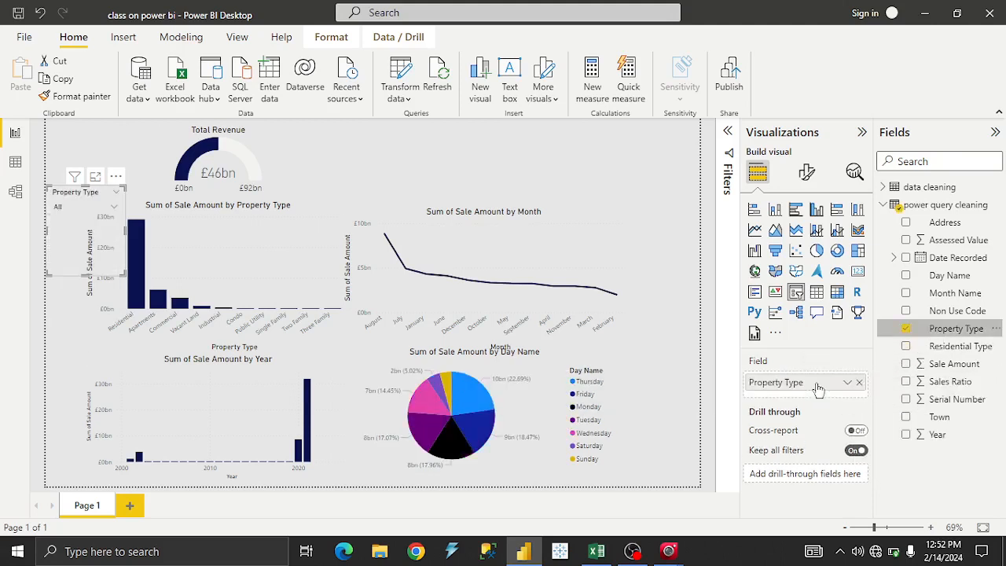
Step: Test the Property Type slicer by filtering on Commercial, Apartments and Residential, leaving Residential selected
{"action": "left_click", "coordinate": [115, 207]}
{"action": "left_click", "coordinate": [71, 239]}
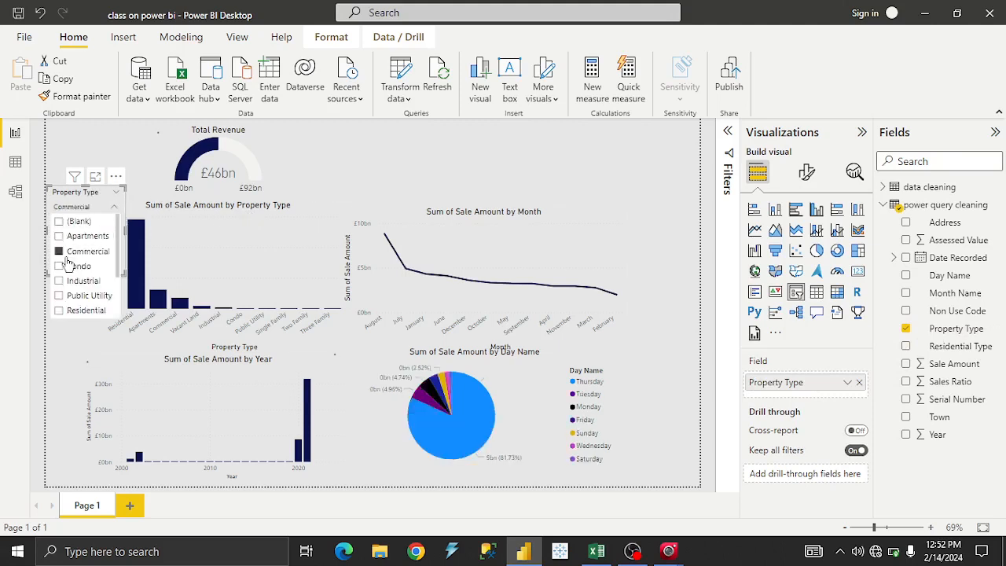
{"action": "left_click", "coordinate": [115, 195]}
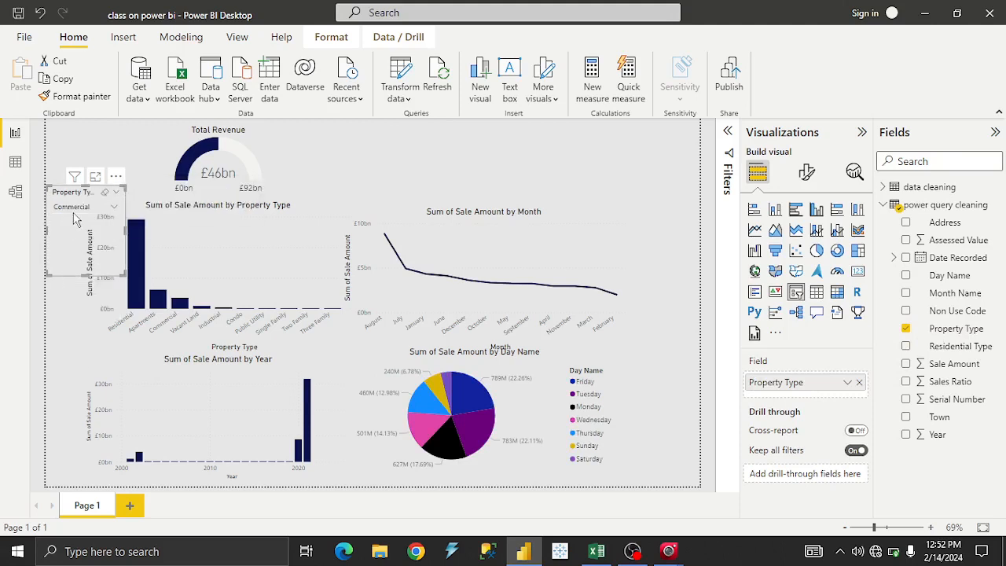
{"action": "left_click", "coordinate": [110, 209]}
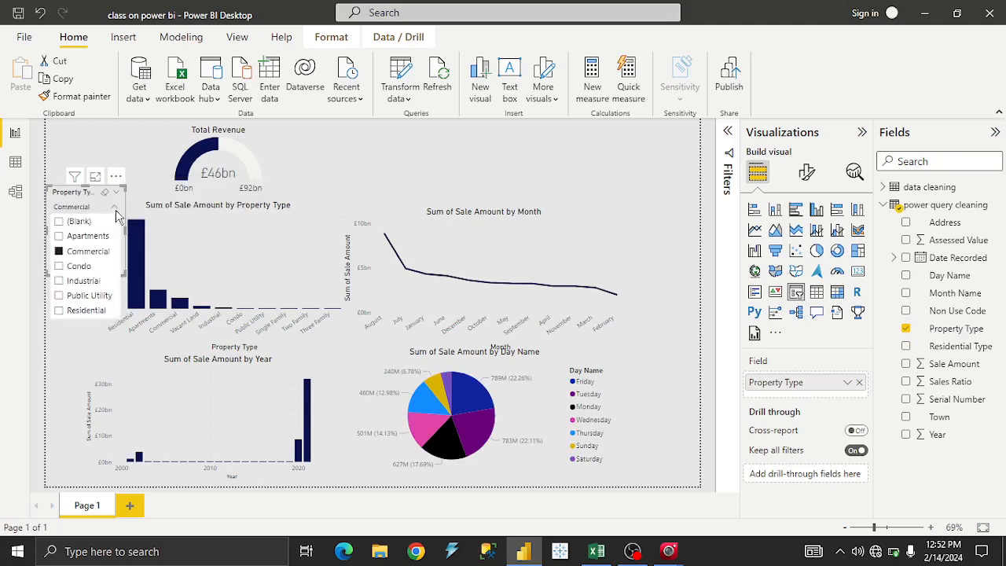
{"action": "left_click", "coordinate": [59, 237]}
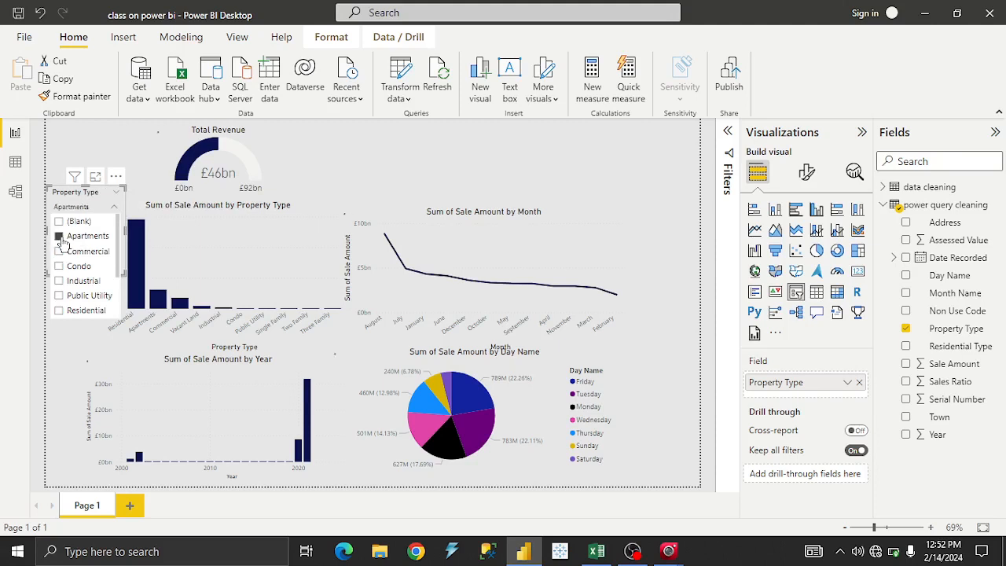
{"action": "left_click", "coordinate": [59, 310]}
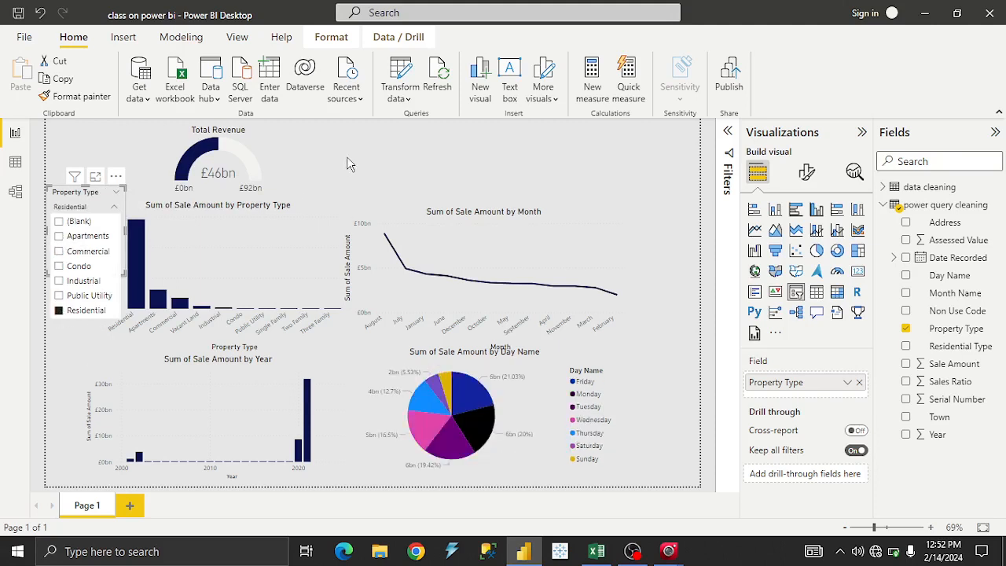
{"action": "left_click", "coordinate": [347, 155]}
Step: Select the Day Name, Property Type, Month and Year charts together and check the additional options of the Month and Property Type charts
{"action": "left_click", "coordinate": [427, 393]}
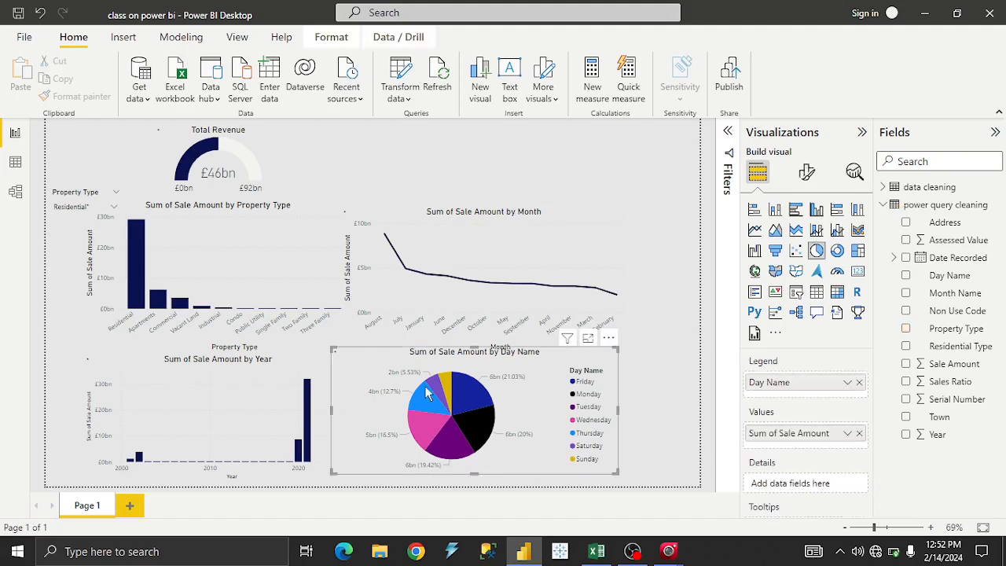
{"action": "left_click", "coordinate": [278, 236], "text": "ctrl"}
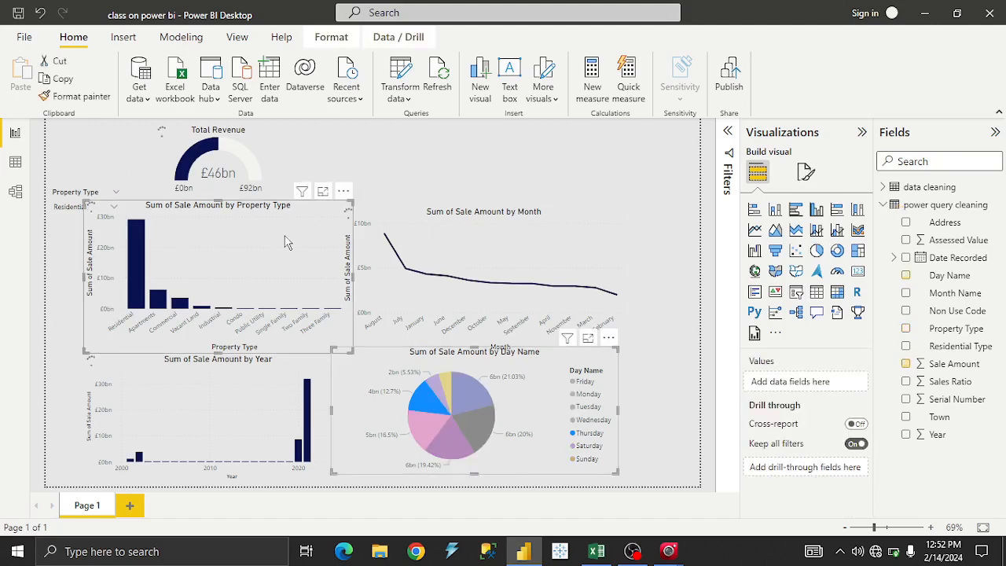
{"action": "left_click", "coordinate": [425, 239], "text": "ctrl"}
{"action": "left_click", "coordinate": [279, 404], "text": "ctrl"}
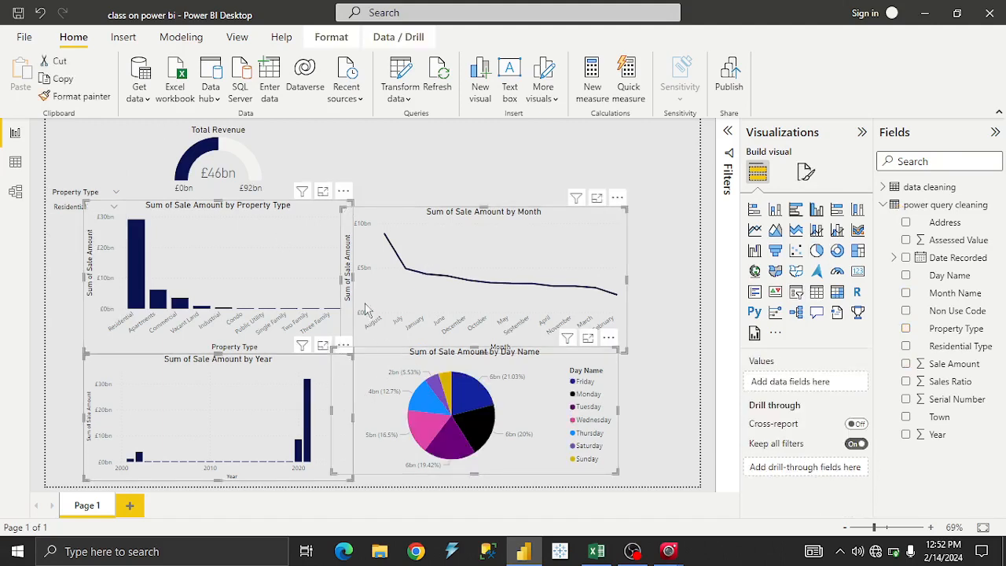
{"action": "left_click", "coordinate": [616, 198]}
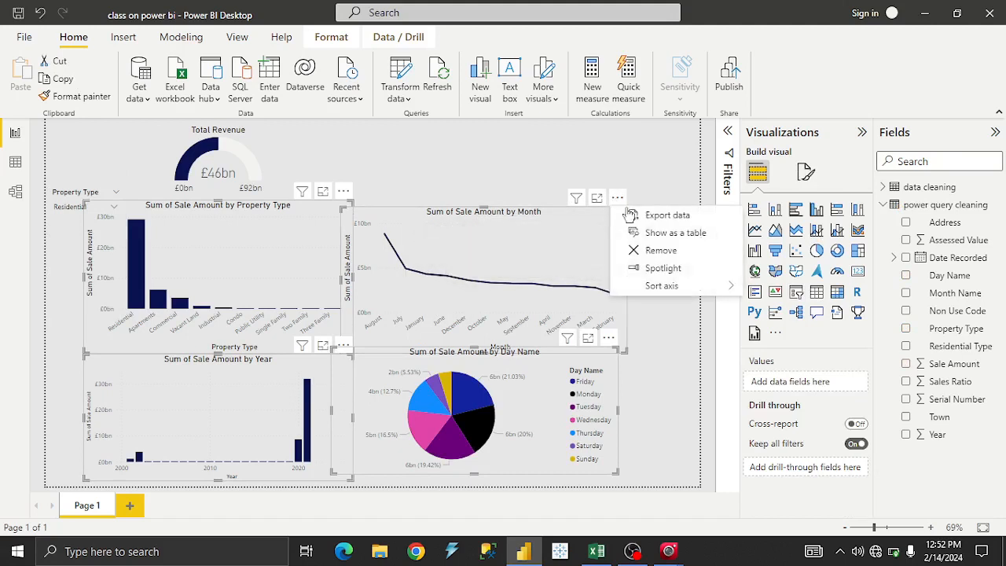
{"action": "left_click", "coordinate": [344, 193]}
Step: Group the Sale Amount charts by Property Type, Month, Year and Day Name into one group
{"action": "left_click", "coordinate": [276, 253]}
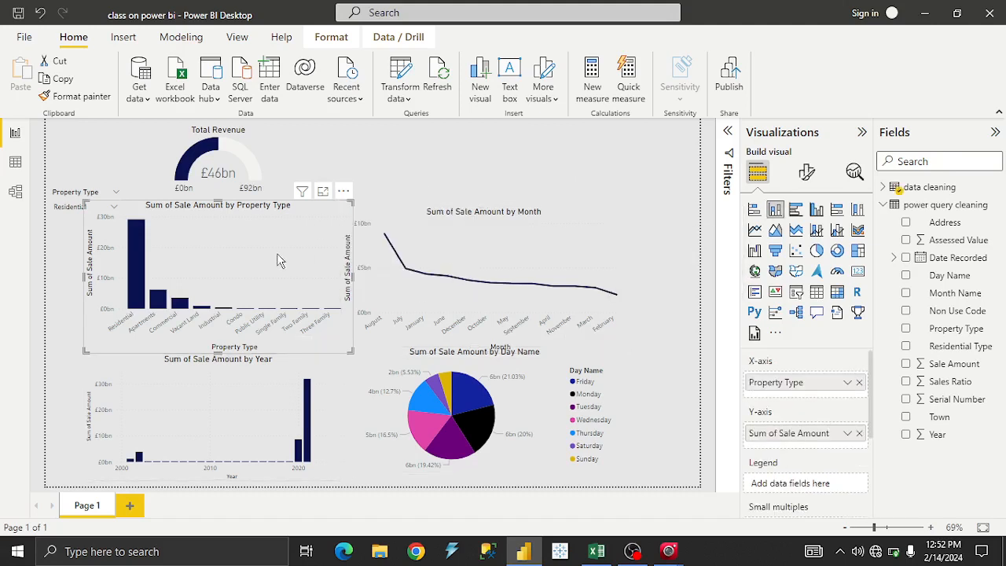
{"action": "left_click", "coordinate": [437, 262], "text": "ctrl"}
{"action": "left_click", "coordinate": [267, 424], "text": "ctrl"}
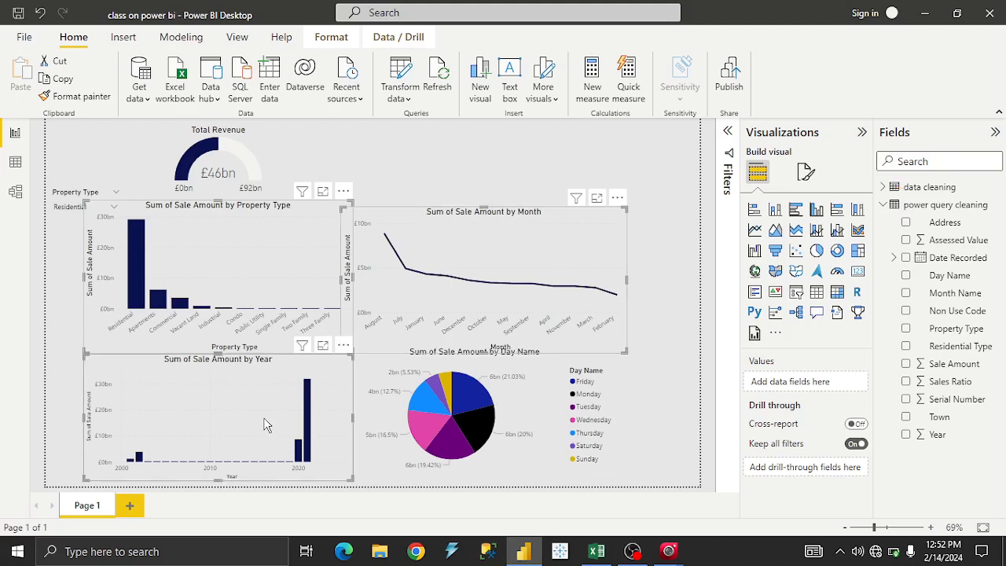
{"action": "right_click", "coordinate": [267, 424]}
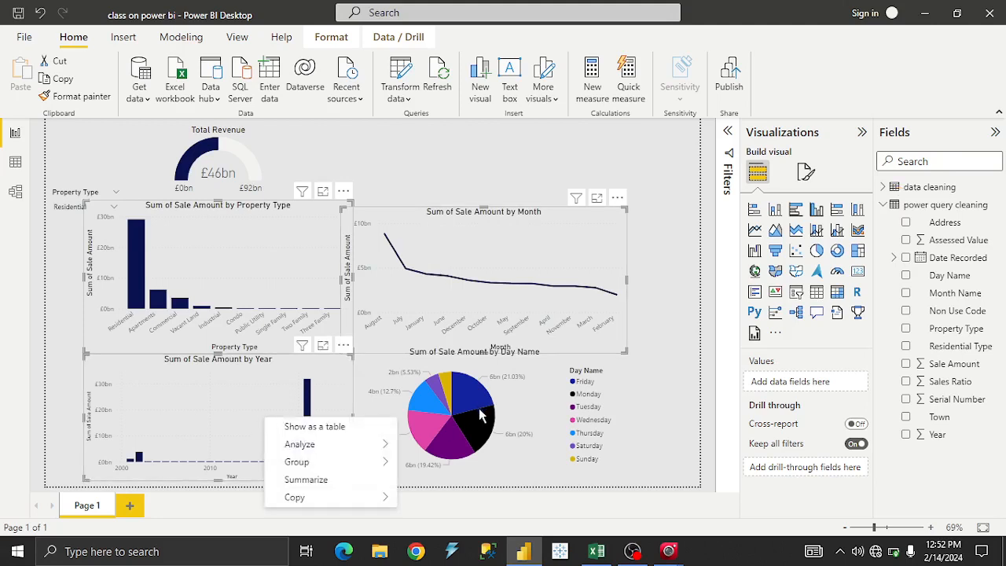
{"action": "key", "text": "Escape"}
{"action": "left_click", "coordinate": [540, 406], "text": "ctrl"}
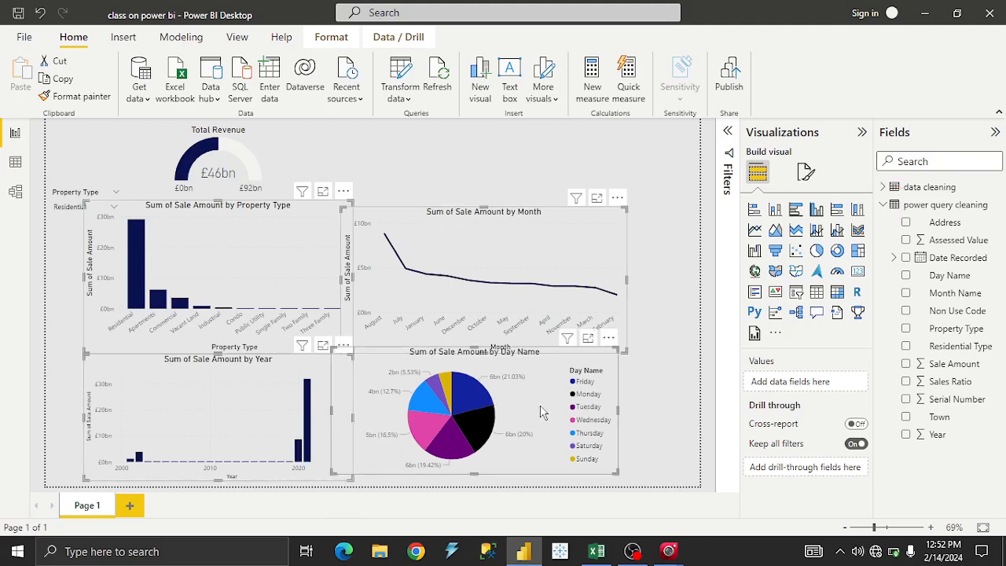
{"action": "right_click", "coordinate": [540, 405]}
{"action": "mouse_move", "coordinate": [651, 434]}
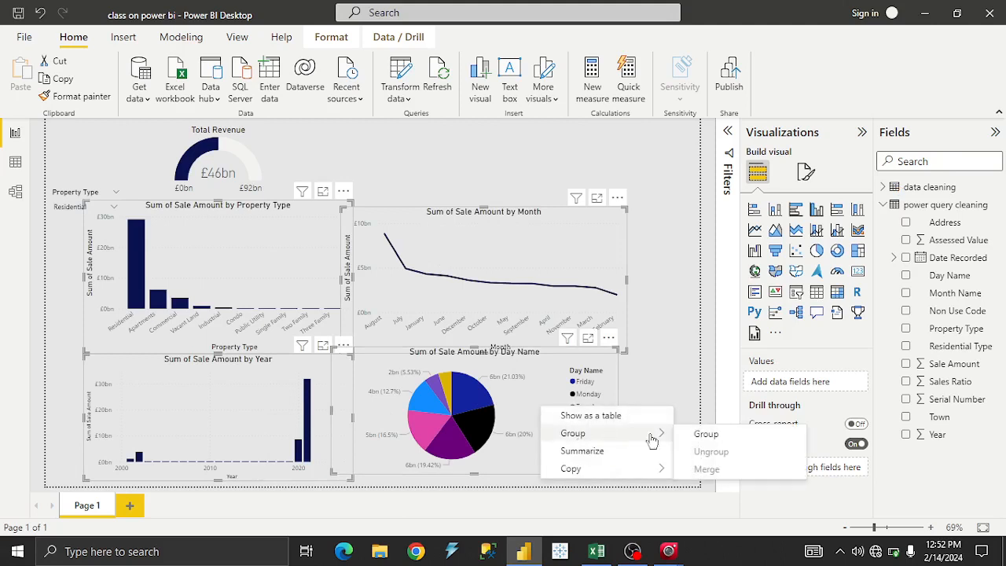
{"action": "left_click", "coordinate": [703, 433]}
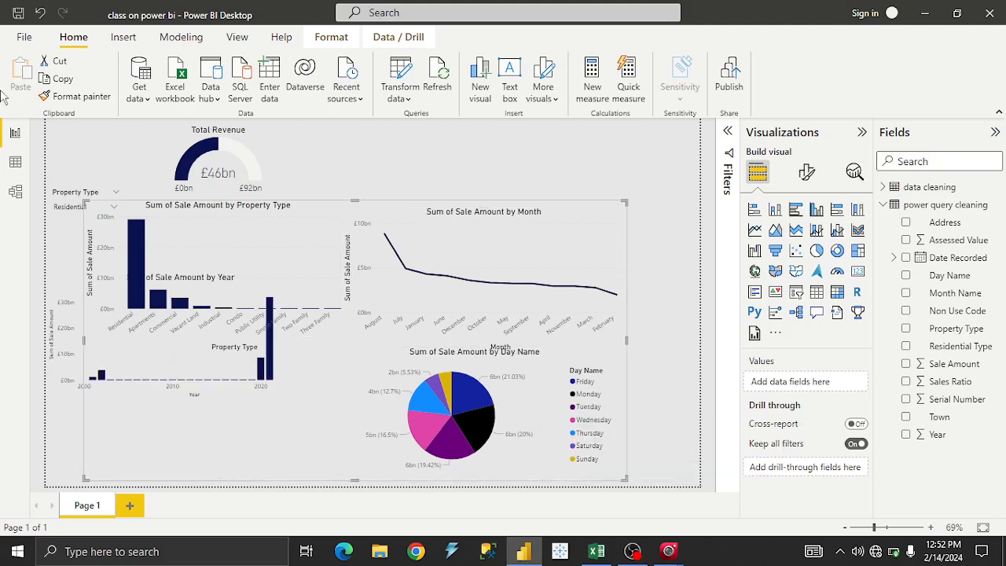
Step: Test the Property Type slicer on the grouped charts by filtering on Apartments and Commercial
{"action": "left_click", "coordinate": [116, 194]}
{"action": "left_click", "coordinate": [113, 209]}
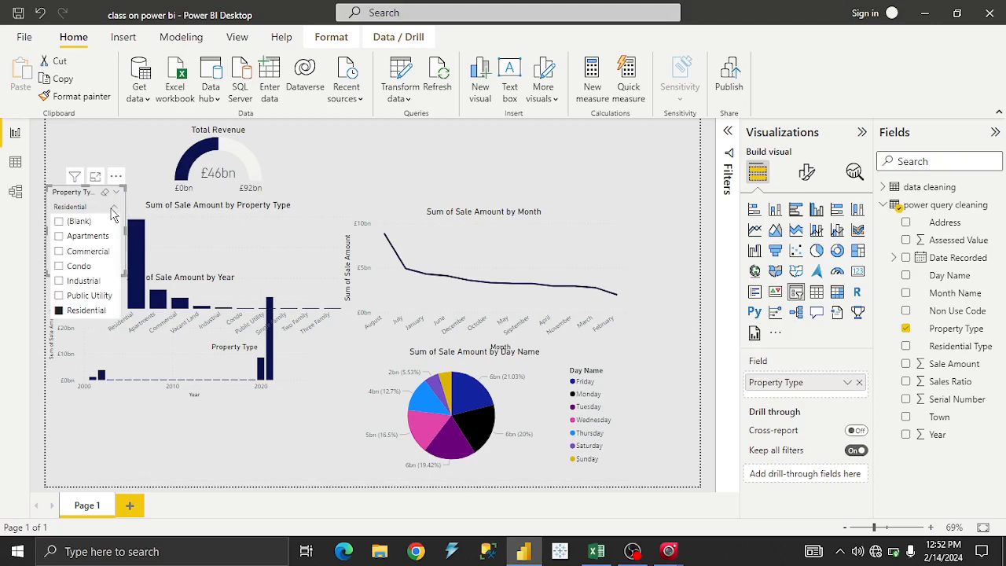
{"action": "left_click", "coordinate": [86, 235]}
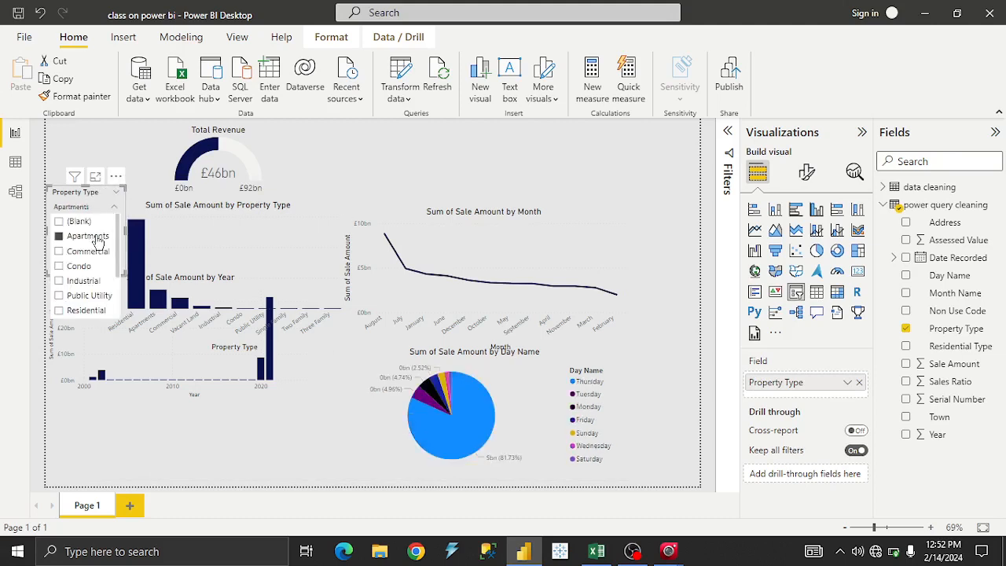
{"action": "left_click", "coordinate": [77, 250]}
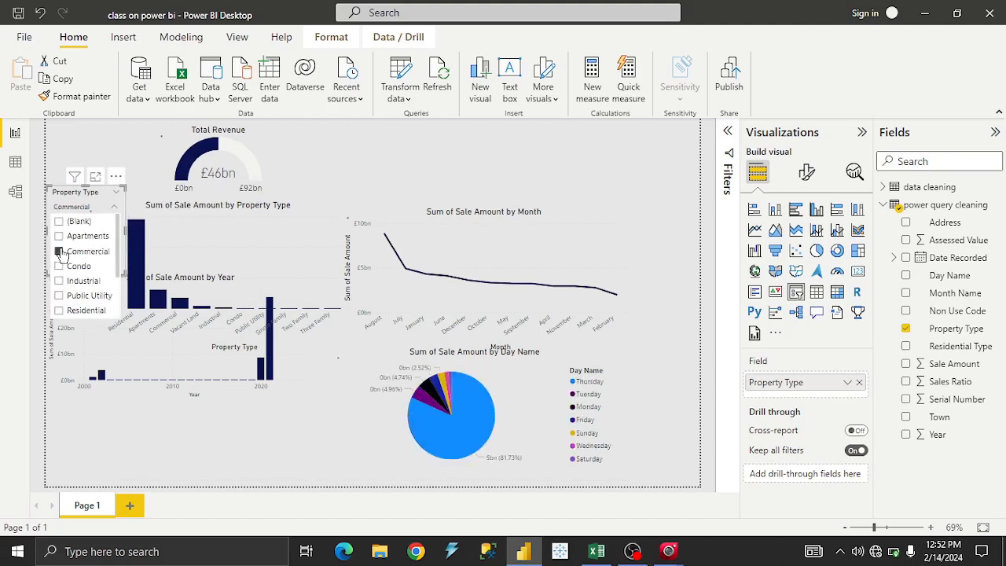
Step: Cross-filter the report by the Apartments bar of the Property Type chart and reselect the slicer
{"action": "left_click", "coordinate": [290, 249]}
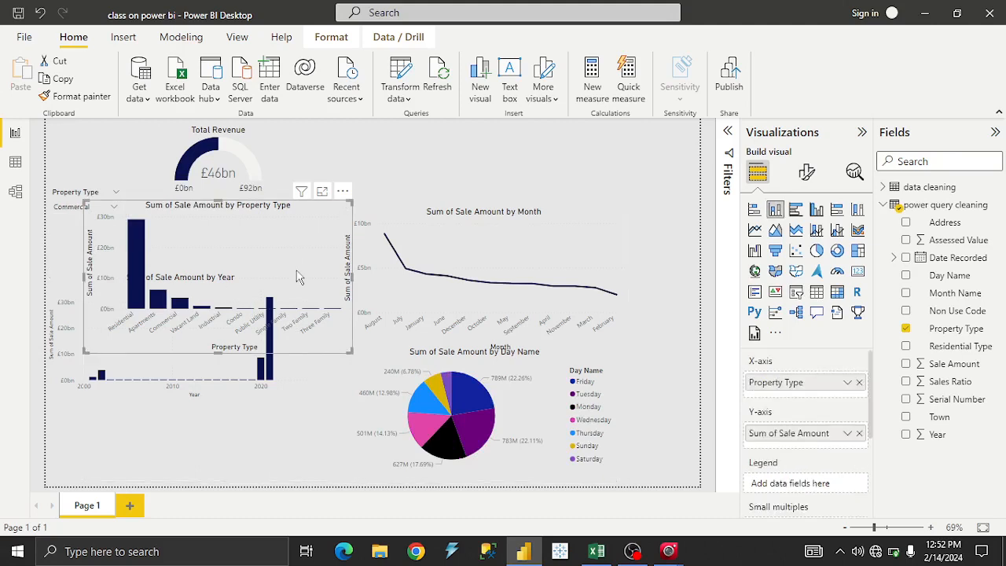
{"action": "left_click", "coordinate": [470, 261]}
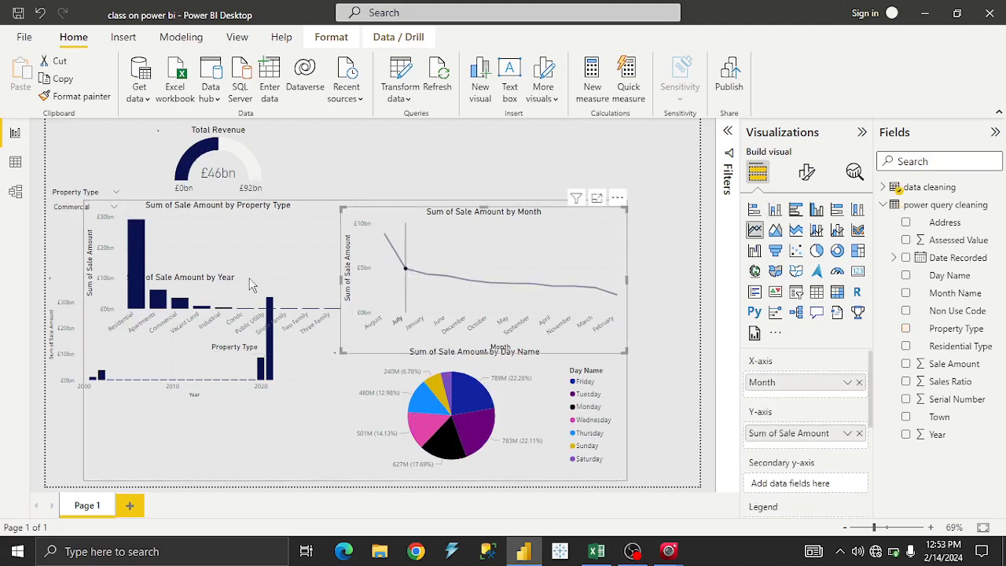
{"action": "left_click", "coordinate": [159, 302]}
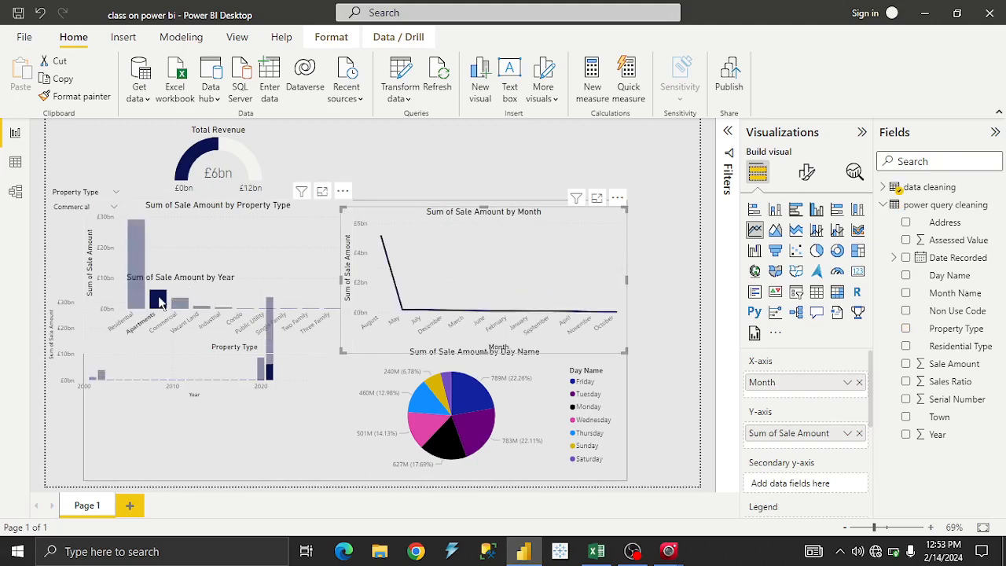
{"action": "left_click", "coordinate": [114, 214]}
{"action": "left_click", "coordinate": [116, 216]}
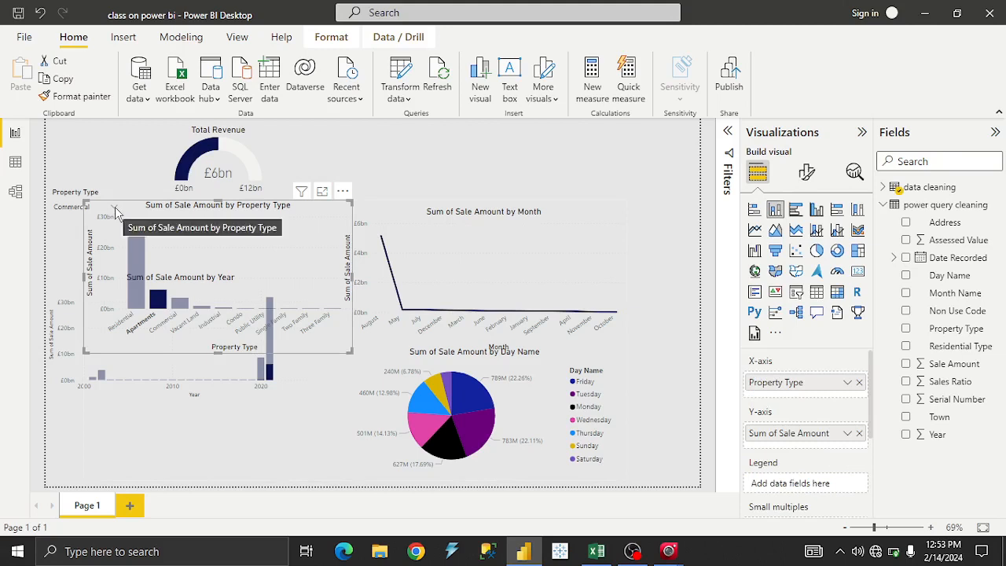
{"action": "left_click", "coordinate": [57, 230]}
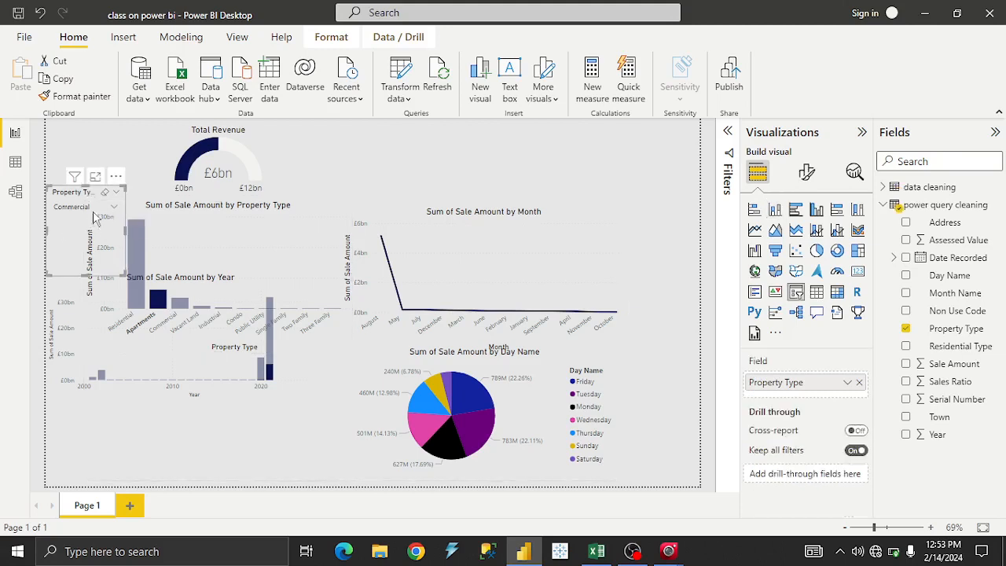
Step: Undo the slicer selections, the chart cross-filtering and the grouping of the four charts
{"action": "left_click", "coordinate": [382, 177]}
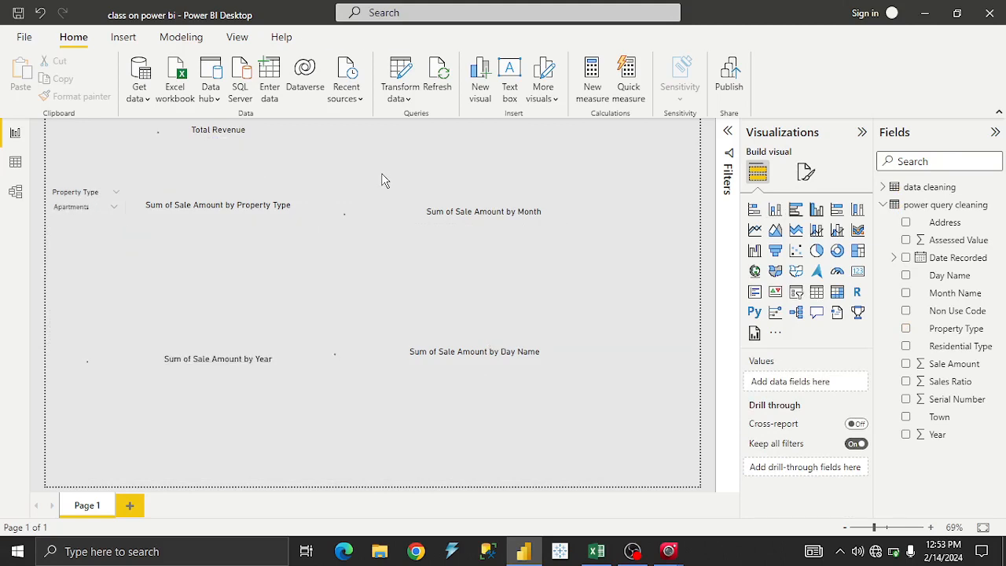
{"action": "left_click", "coordinate": [350, 277]}
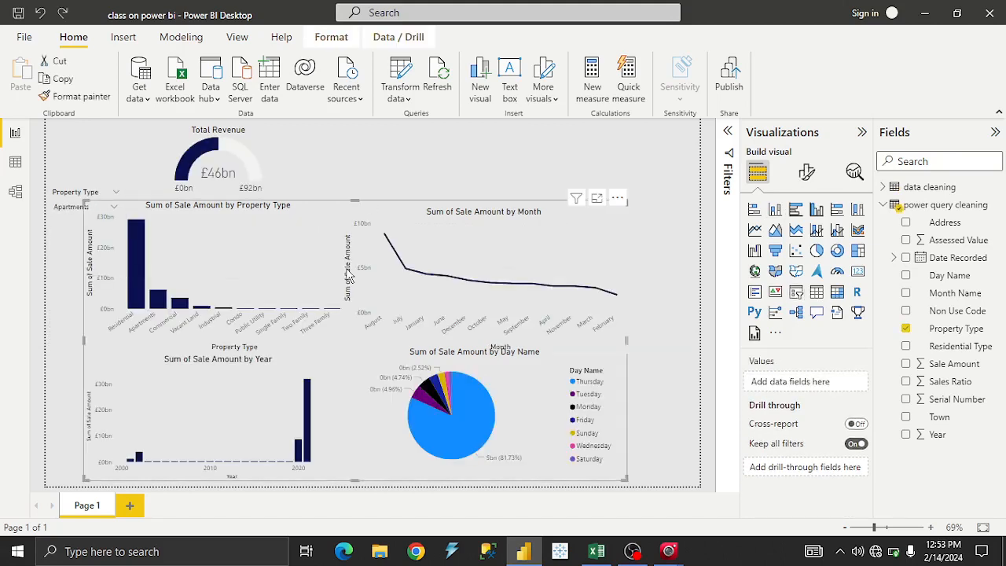
{"action": "key", "text": "ctrl+z"}
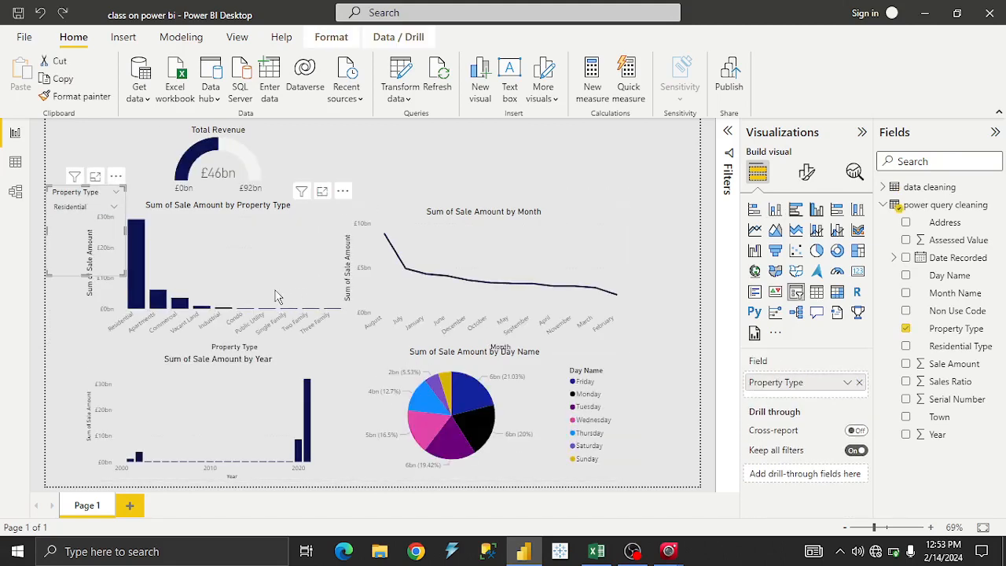
{"action": "left_click", "coordinate": [220, 289]}
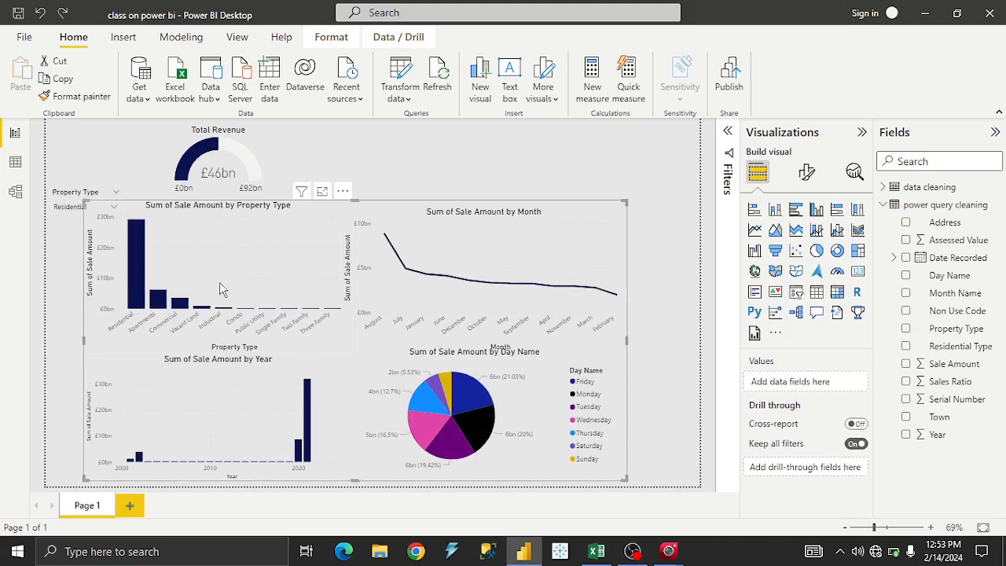
{"action": "key", "text": "ctrl+z"}
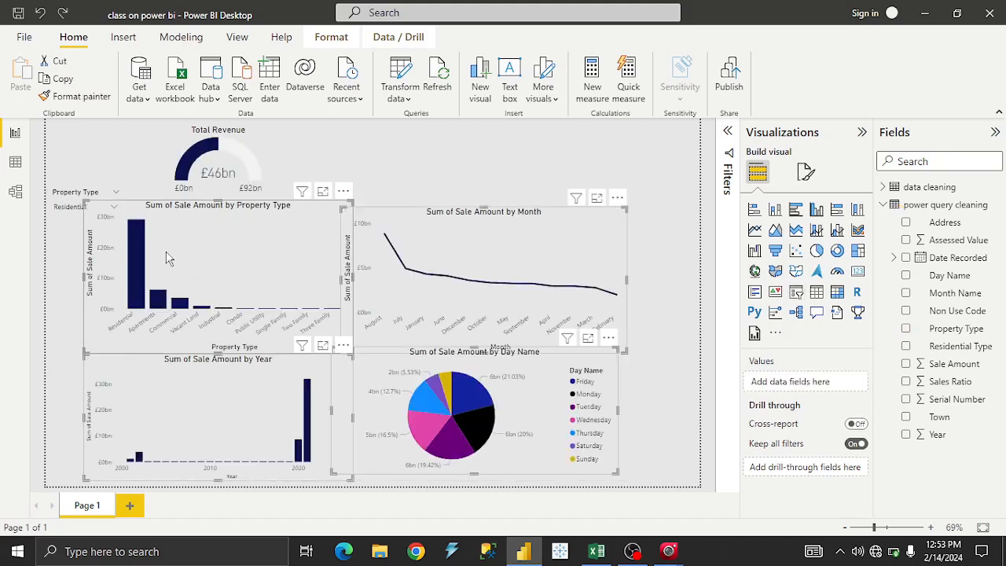
Step: Group only the Sale Amount by Property Type and Sale Amount by Month charts
{"action": "left_click", "coordinate": [410, 179]}
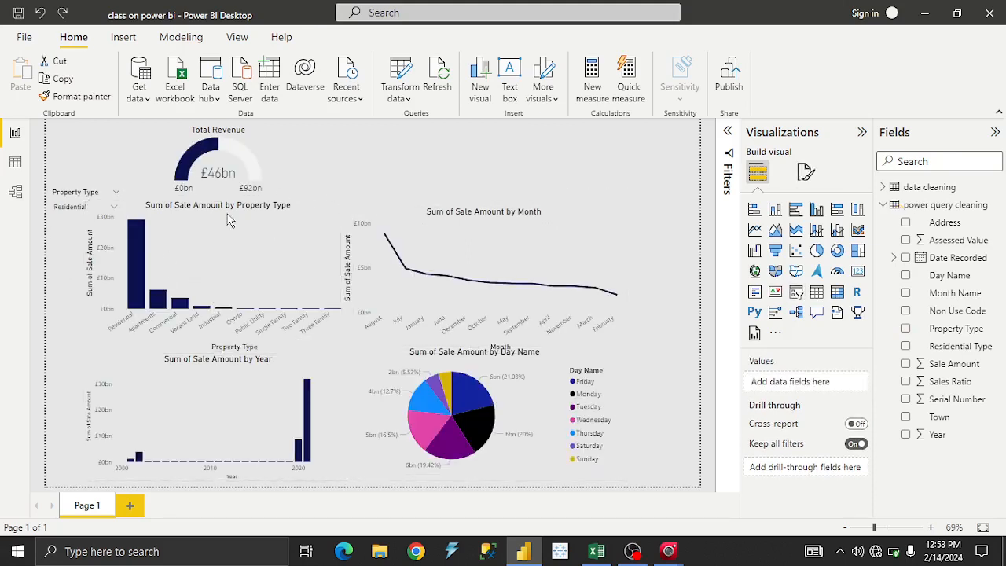
{"action": "left_click", "coordinate": [114, 219]}
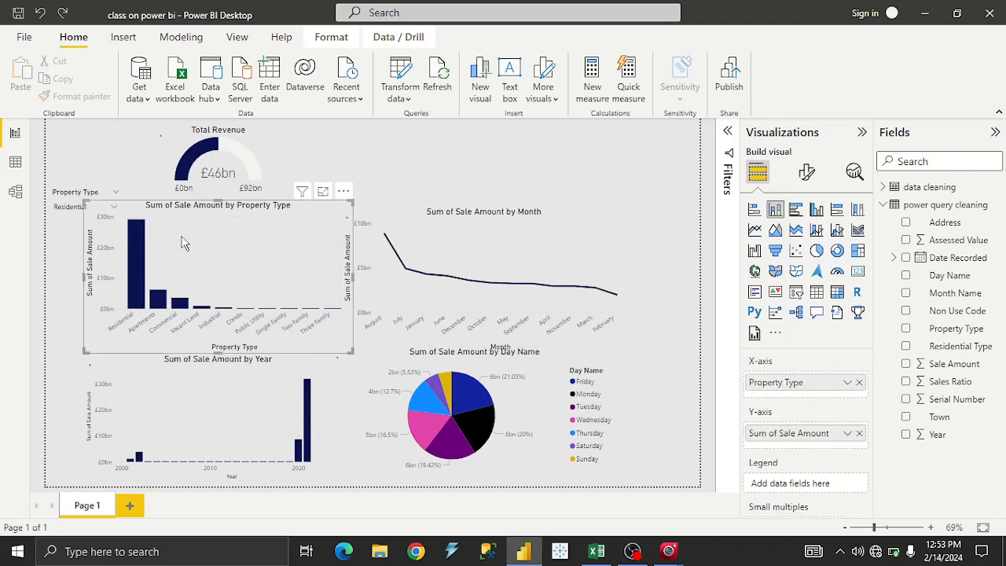
{"action": "left_click", "coordinate": [428, 245]}
{"action": "right_click", "coordinate": [438, 254]}
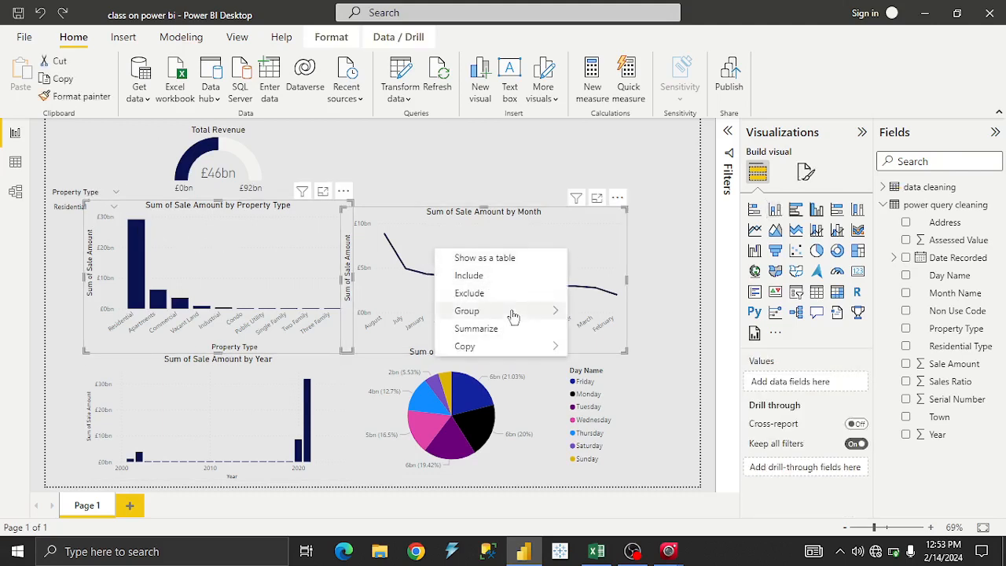
{"action": "mouse_move", "coordinate": [515, 311]}
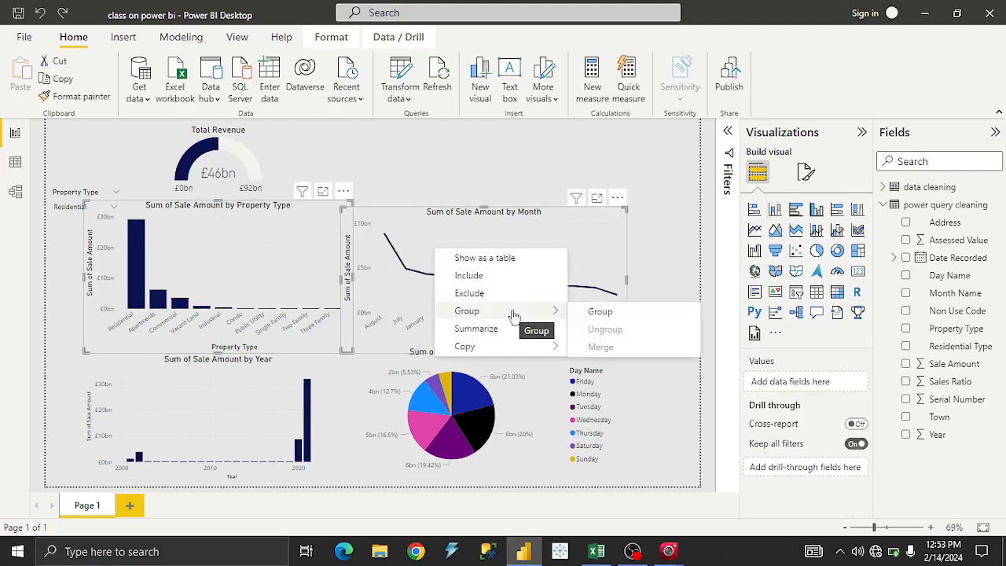
{"action": "left_click", "coordinate": [599, 312]}
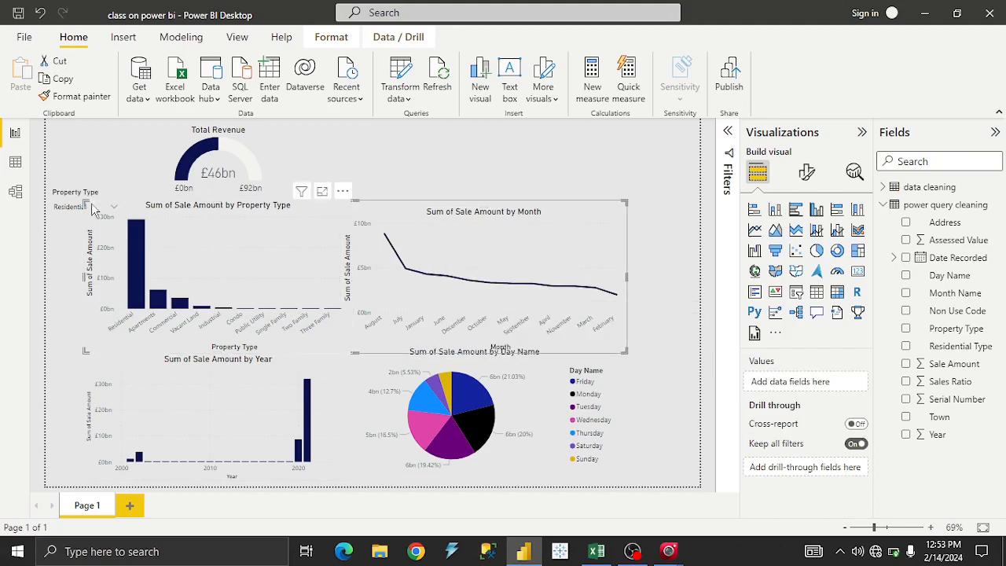
Step: Move the Property Type slicer up clear of the charts and filter it on Commercial and finally Condo
{"action": "left_click_drag", "start_coordinate": [111, 213], "coordinate": [113, 188]}
{"action": "left_click", "coordinate": [114, 183]}
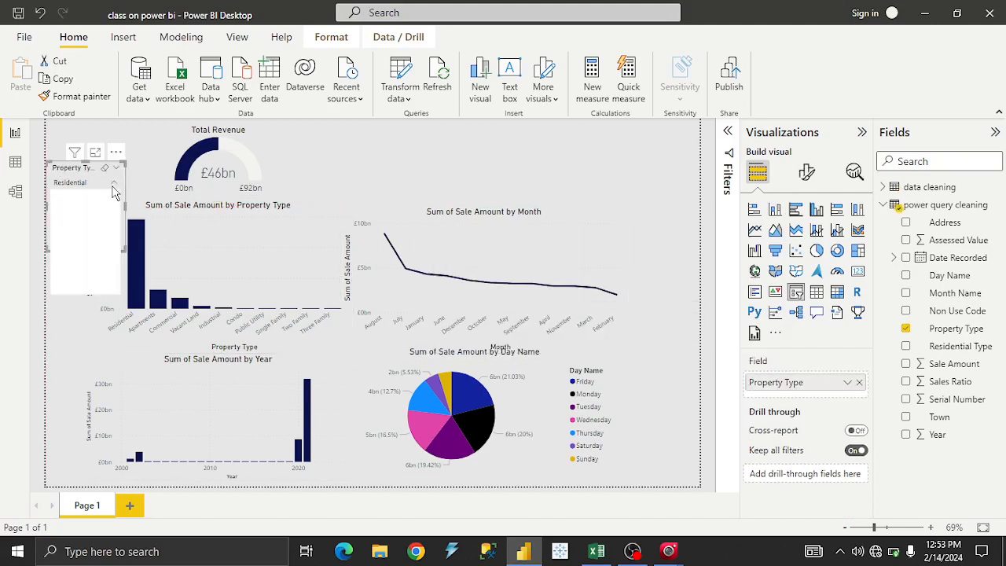
{"action": "left_click", "coordinate": [79, 228]}
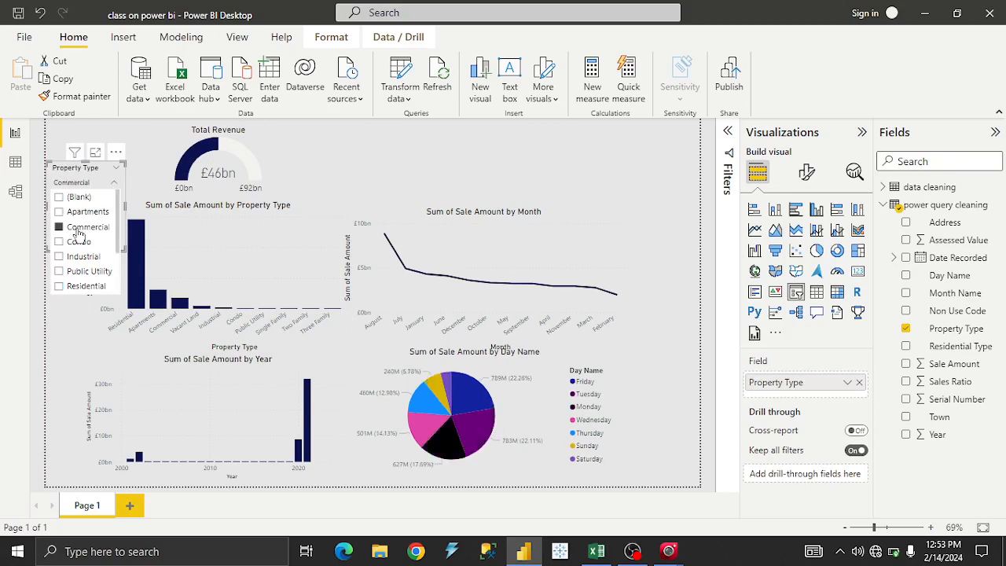
{"action": "left_click", "coordinate": [71, 242]}
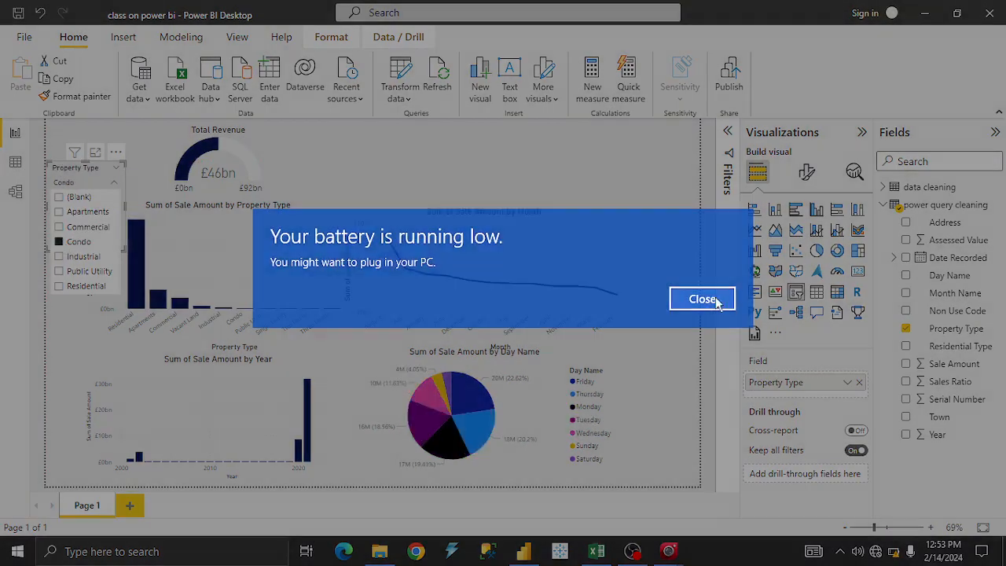
{"action": "left_click", "coordinate": [700, 298]}
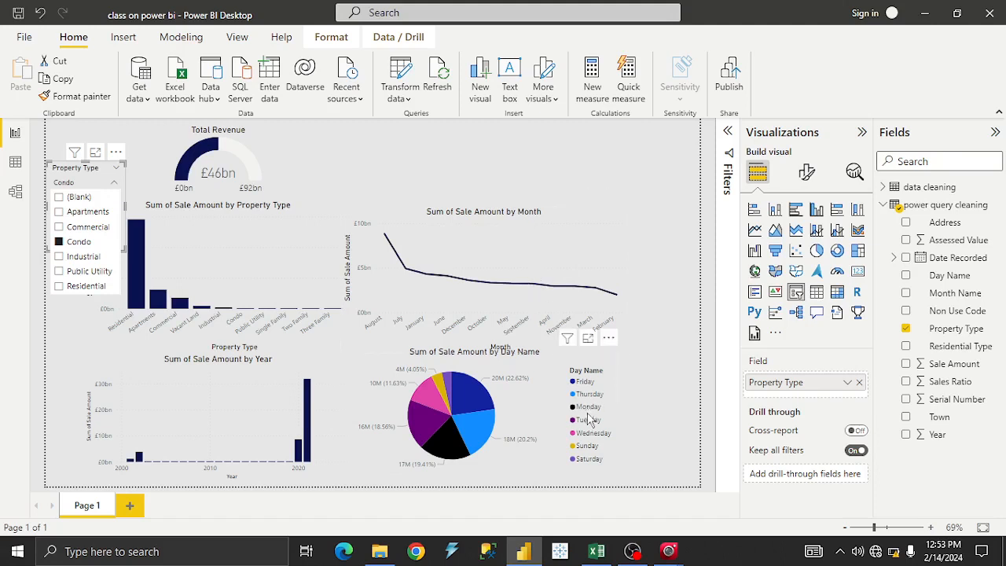
{"action": "left_click", "coordinate": [74, 369]}
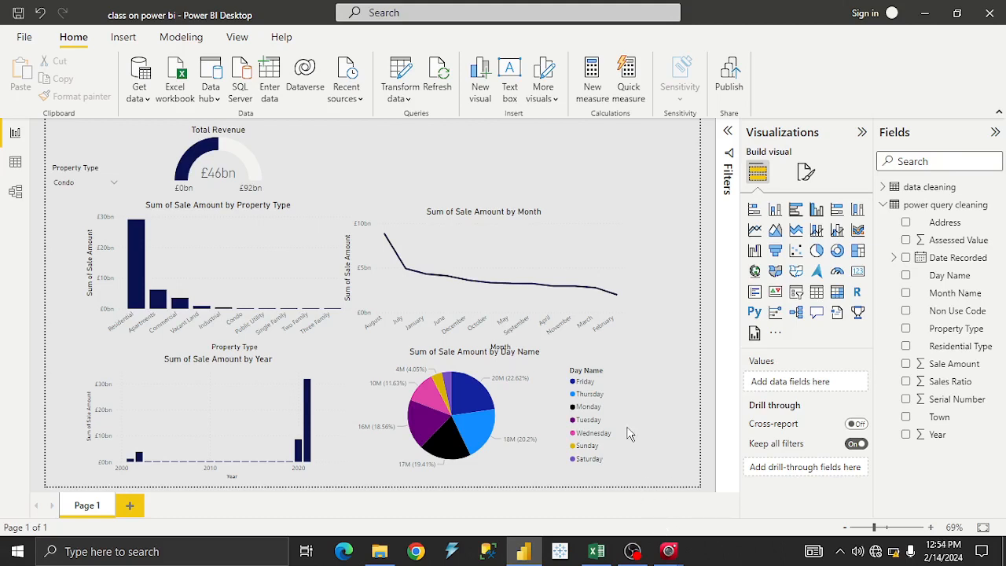
{"action": "mouse_move", "coordinate": [633, 552]}
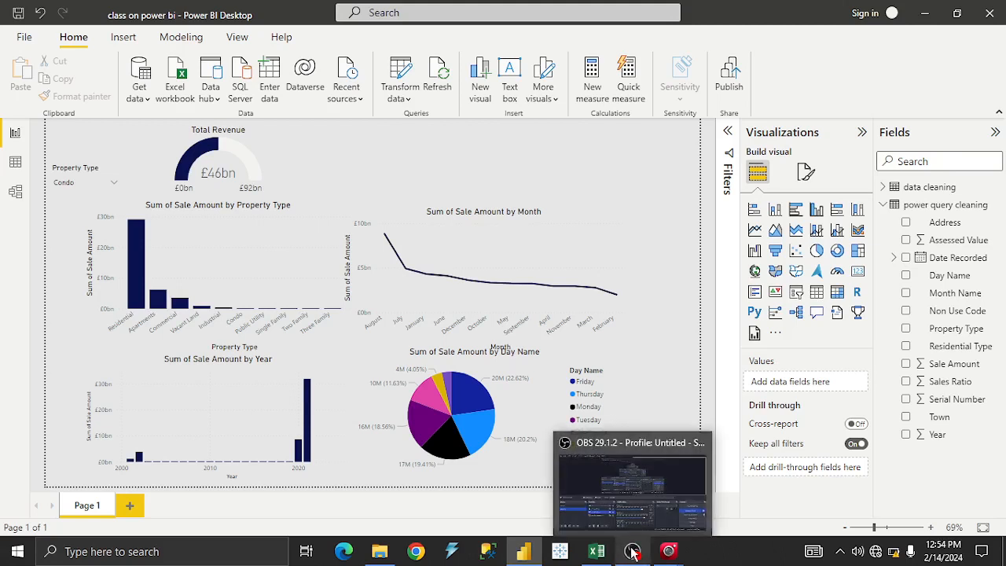